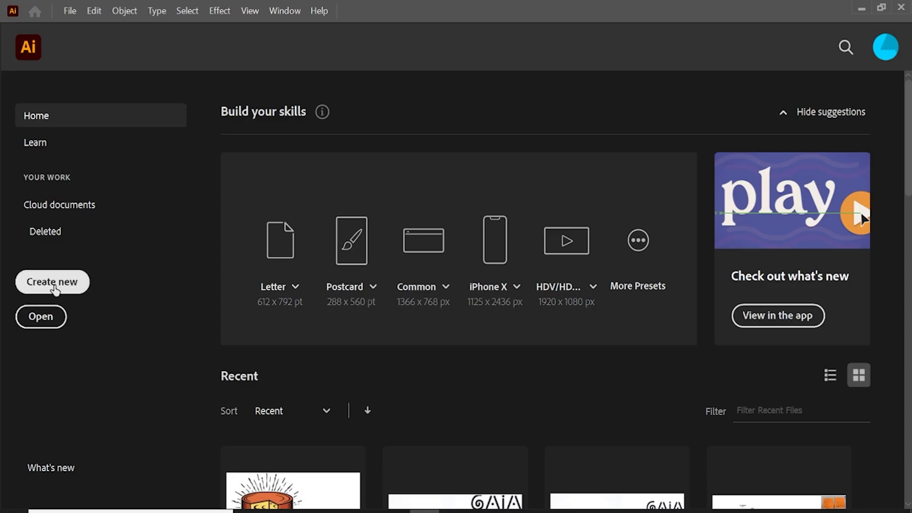
Step: Create a new document named Cheeze, 2400 px wide and 1400 px high
{"action": "left_click", "coordinate": [53, 282]}
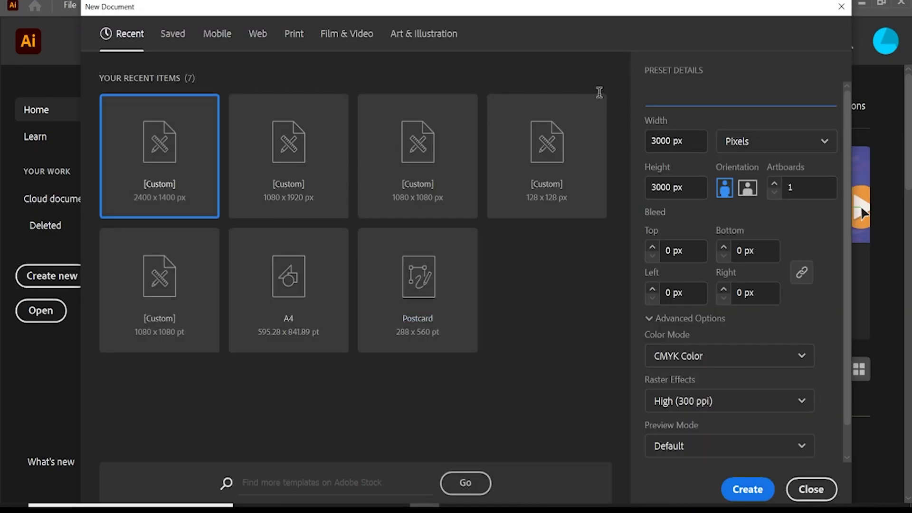
{"action": "type", "text": "Chee"}
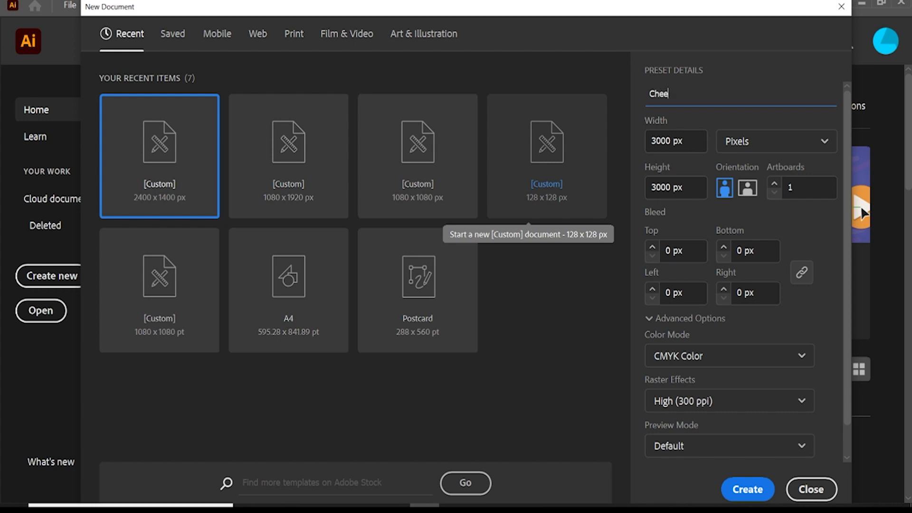
{"action": "type", "text": "ze"}
{"action": "key", "text": "Tab"}
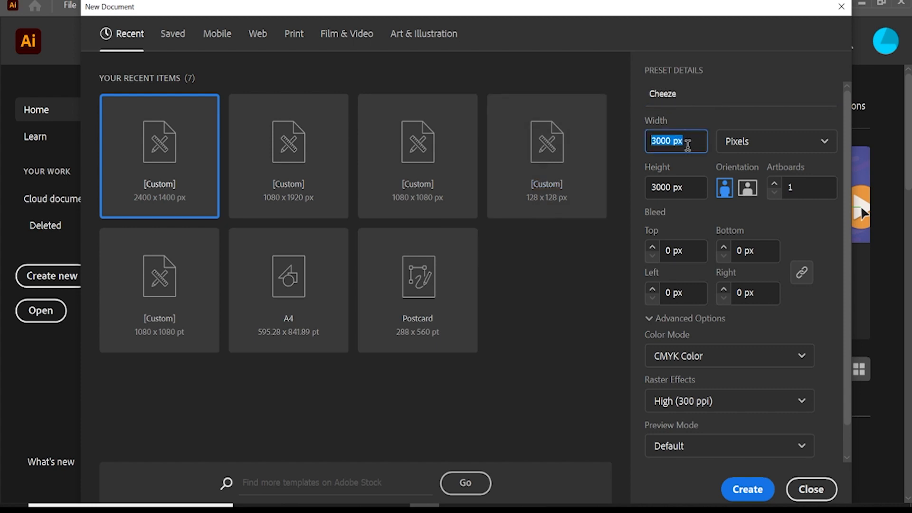
{"action": "type", "text": "2400"}
{"action": "key", "text": "Tab"}
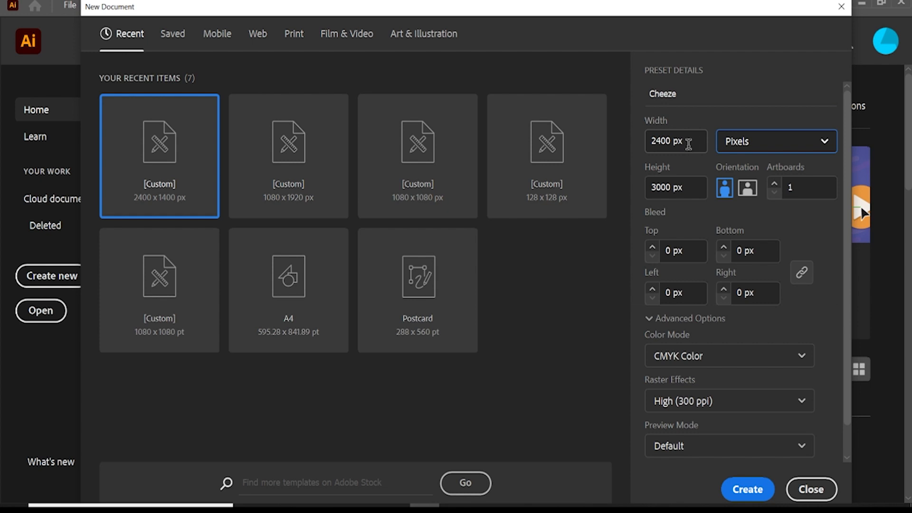
{"action": "left_click", "coordinate": [688, 187]}
{"action": "type", "text": "1400"}
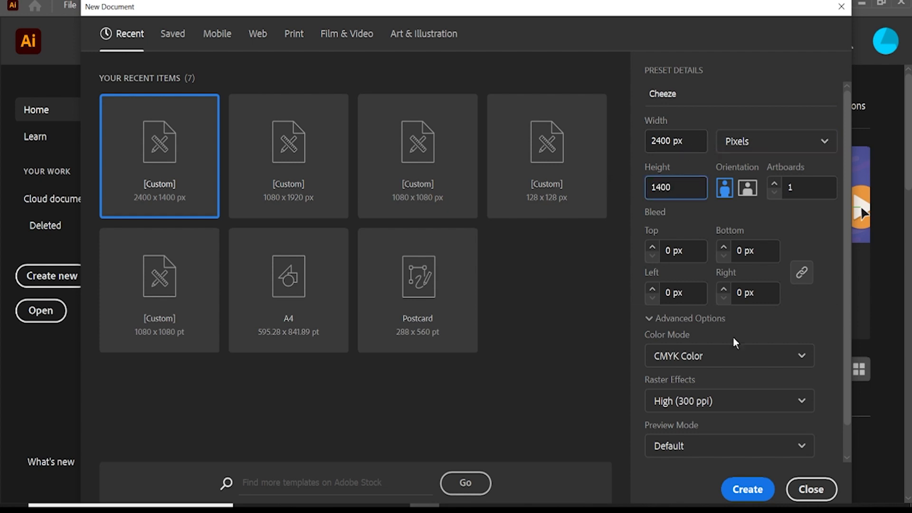
{"action": "left_click", "coordinate": [752, 498]}
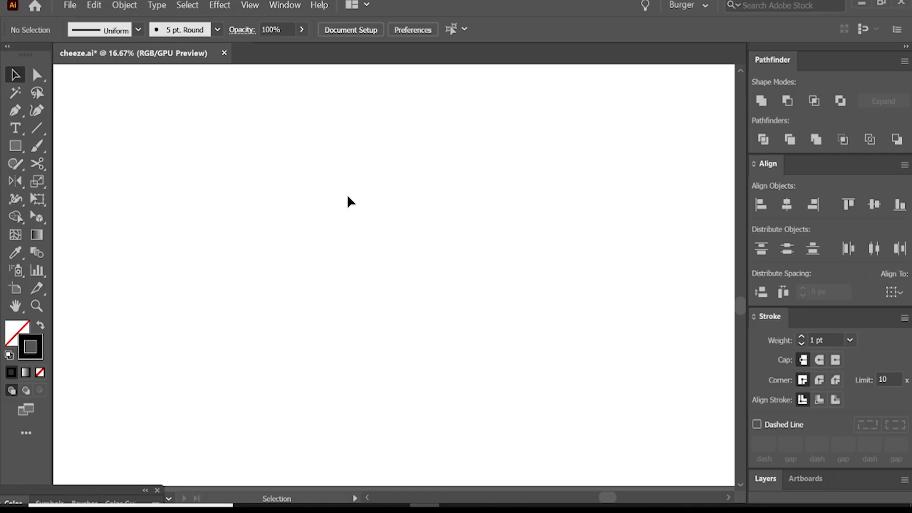
{"action": "left_click", "coordinate": [249, 5]}
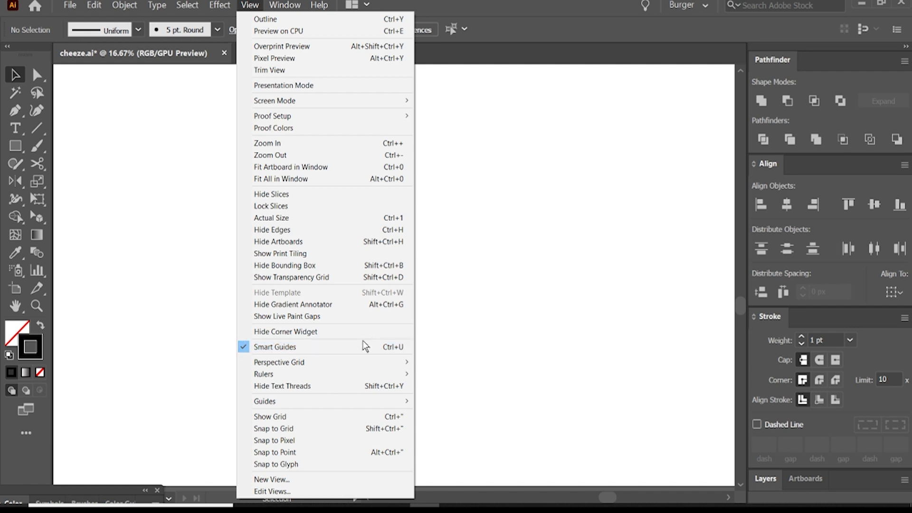
{"action": "left_click", "coordinate": [437, 341]}
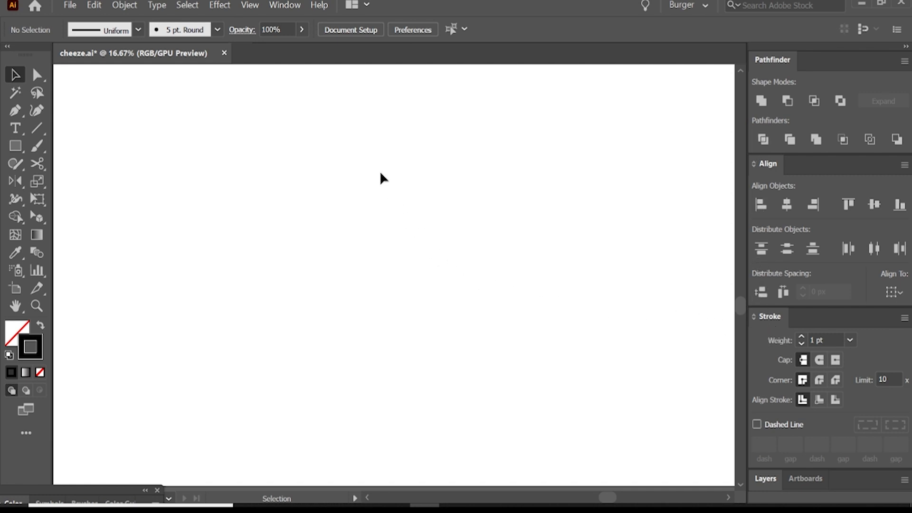
{"action": "left_click", "coordinate": [285, 5]}
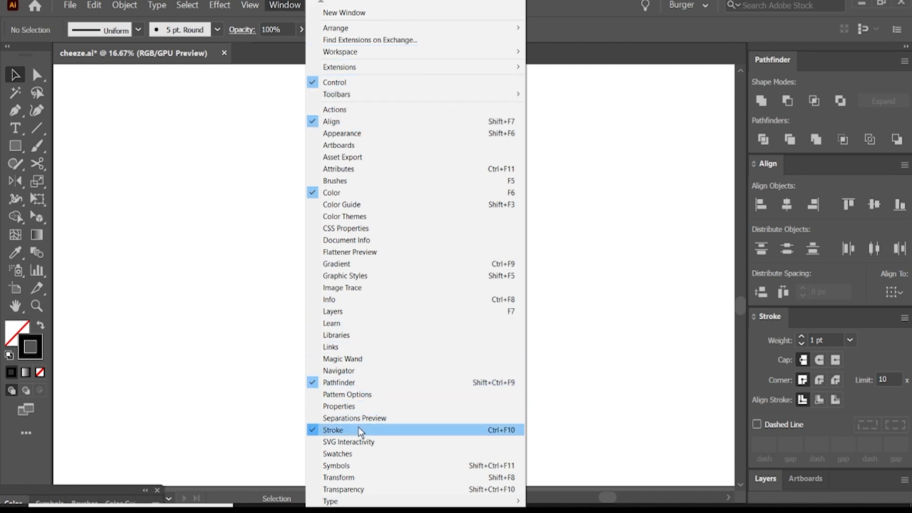
{"action": "left_click", "coordinate": [588, 421]}
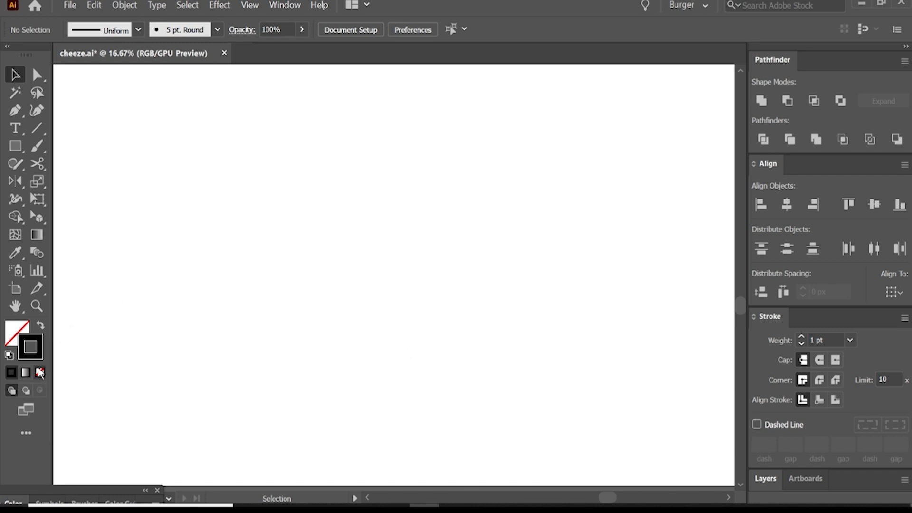
Step: Set the fill to white and draw a wide, flat ellipse in the lower middle of the artboard
{"action": "left_click", "coordinate": [18, 329]}
{"action": "double_click", "coordinate": [23, 340]}
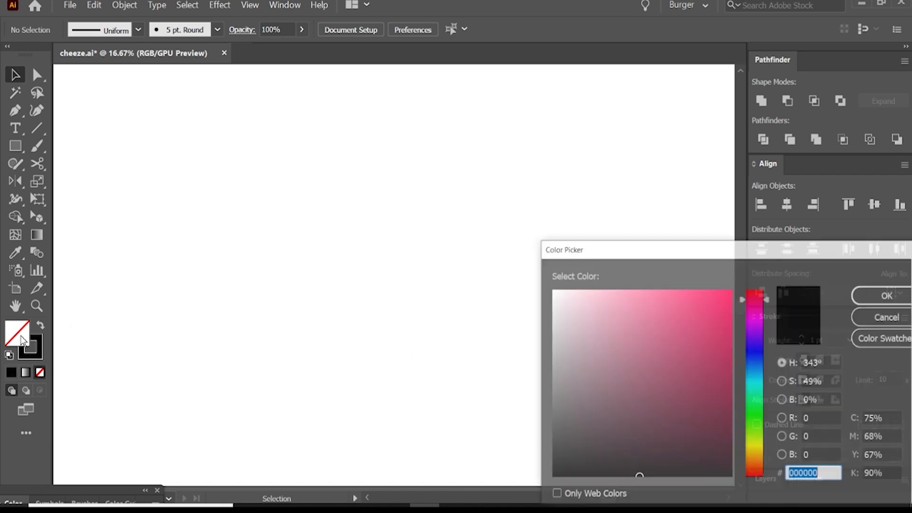
{"action": "left_click_drag", "start_coordinate": [586, 304], "coordinate": [542, 281]}
{"action": "left_click", "coordinate": [870, 296]}
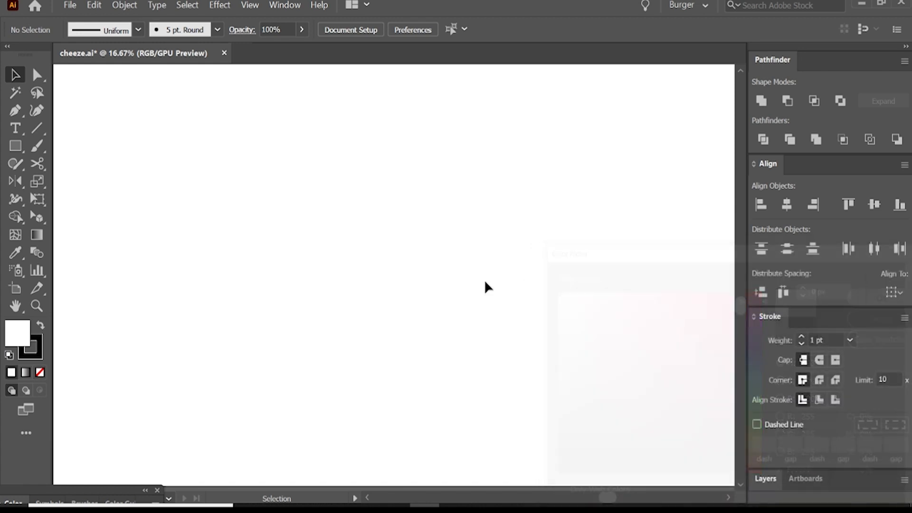
{"action": "left_click", "coordinate": [19, 145]}
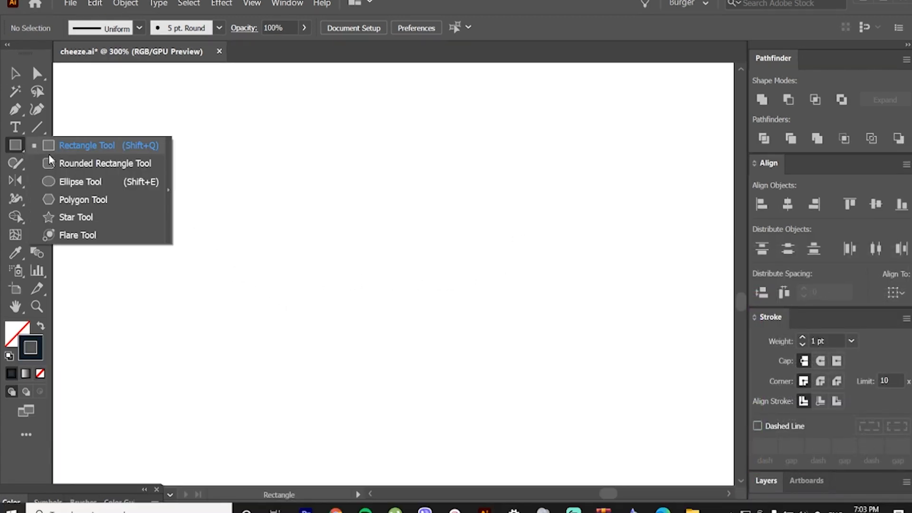
{"action": "left_click", "coordinate": [81, 181]}
{"action": "left_click_drag", "start_coordinate": [217, 270], "coordinate": [571, 430]}
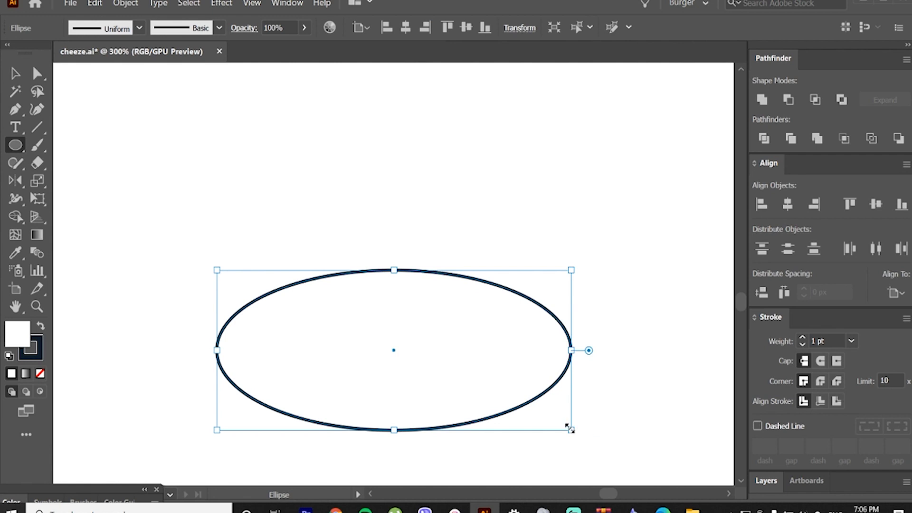
Step: Centre the ellipse horizontally and set its stroke weight to 2 pt
{"action": "left_click", "coordinate": [791, 208]}
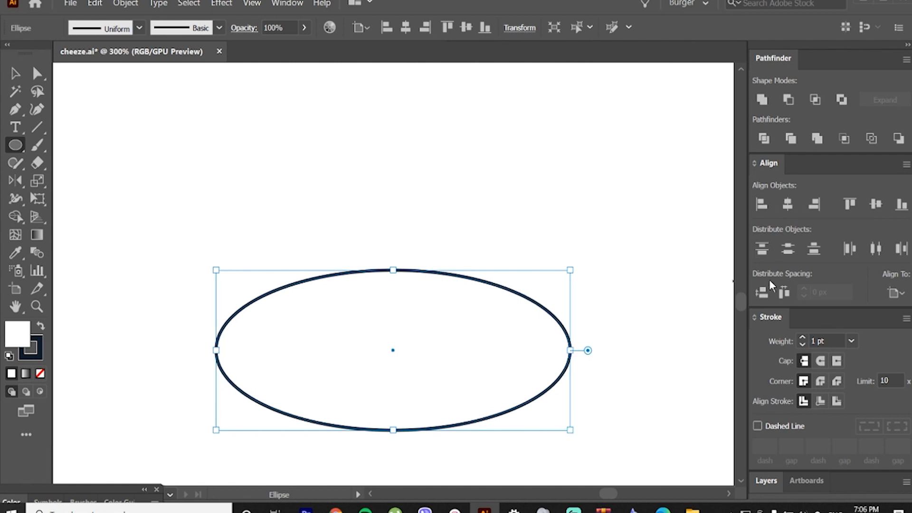
{"action": "left_click", "coordinate": [850, 342]}
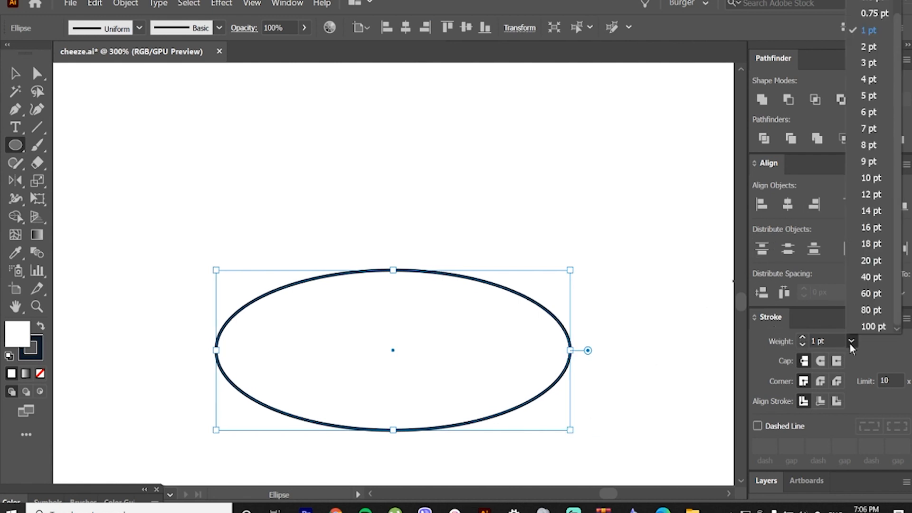
{"action": "left_click", "coordinate": [871, 50]}
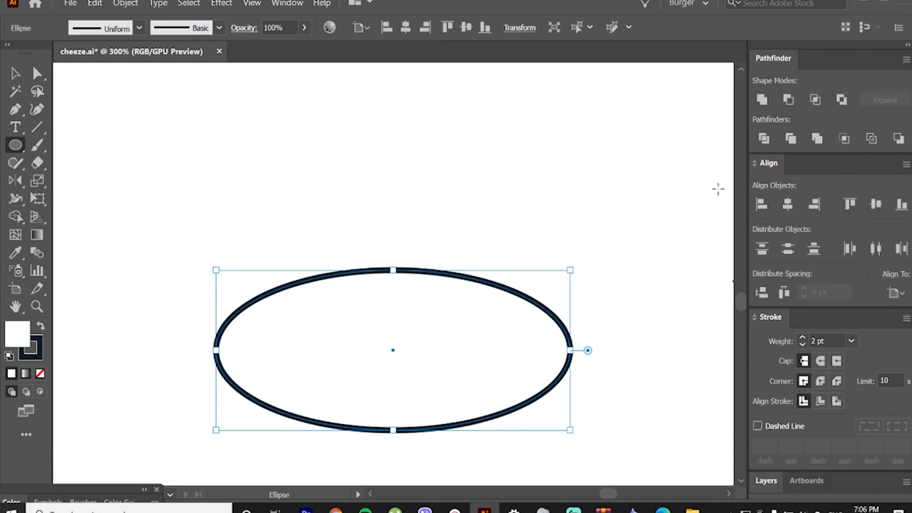
Step: Duplicate the ellipse straight upward so that the copy partly overlaps the original
{"action": "left_click", "coordinate": [15, 74]}
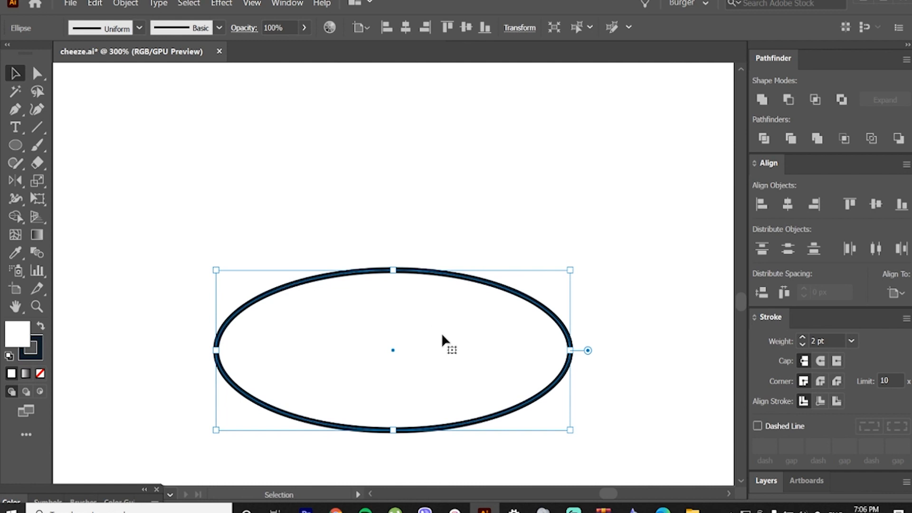
{"action": "left_click_drag", "start_coordinate": [443, 334], "coordinate": [466, 209]}
{"action": "key", "text": "shift"}
{"action": "key", "text": "alt"}
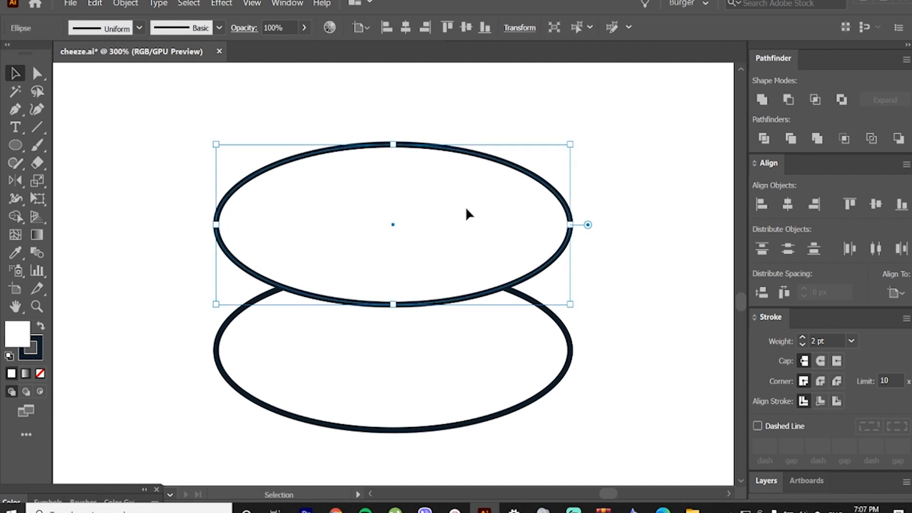
{"action": "left_click", "coordinate": [430, 124]}
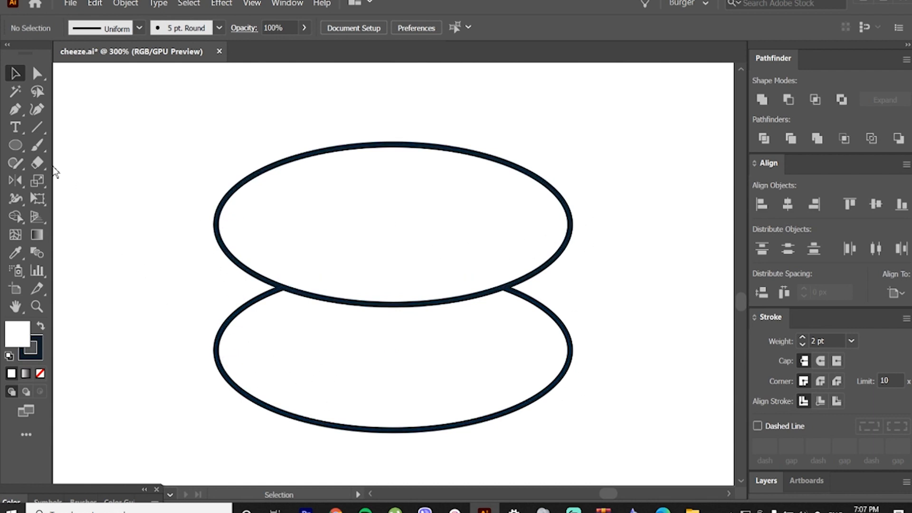
Step: Draw a rectangle joining the two ellipses, spanning their full width from the upper ellipse's middle to the lower one's
{"action": "left_click_drag", "start_coordinate": [18, 144], "coordinate": [38, 144]}
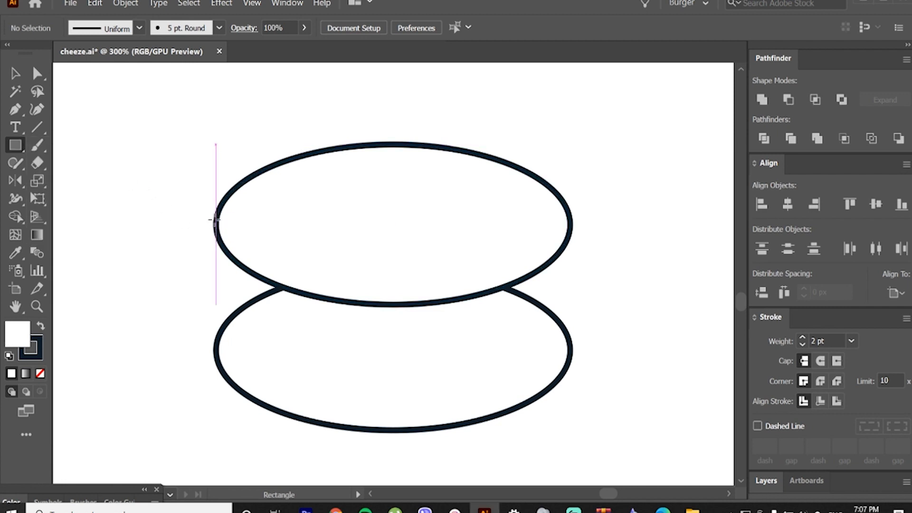
{"action": "left_click_drag", "start_coordinate": [215, 219], "coordinate": [569, 350]}
{"action": "left_click_drag", "start_coordinate": [398, 221], "coordinate": [397, 228]}
{"action": "left_click", "coordinate": [15, 75]}
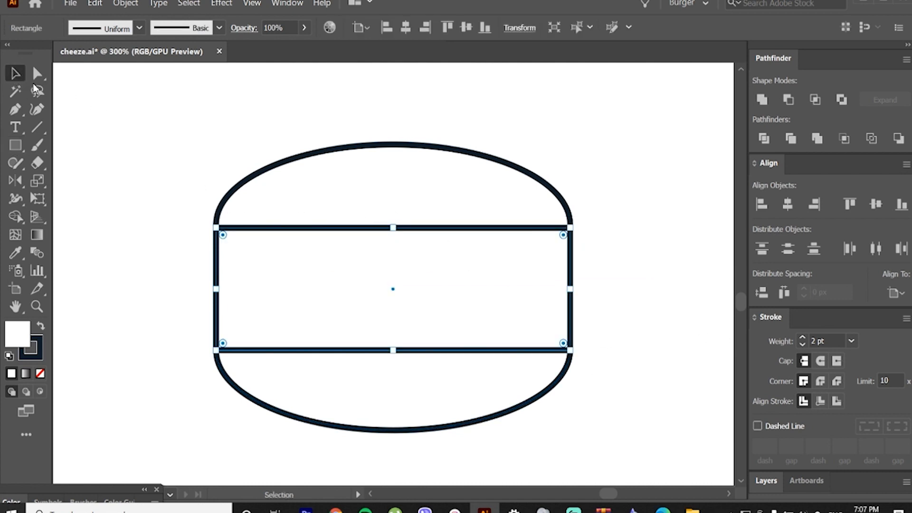
Step: Send the rectangle and the lower ellipse to the back, behind the upper ellipse
{"action": "left_click", "coordinate": [314, 380], "text": "shift"}
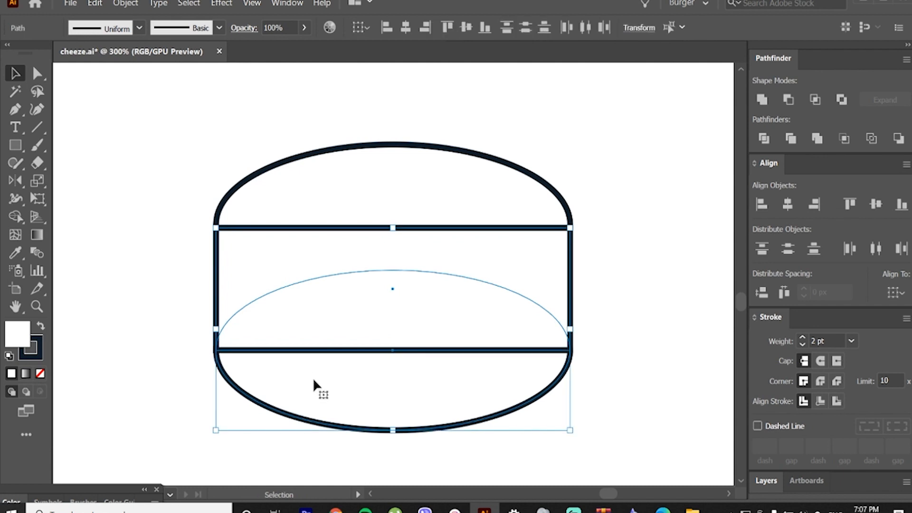
{"action": "right_click", "coordinate": [313, 381]}
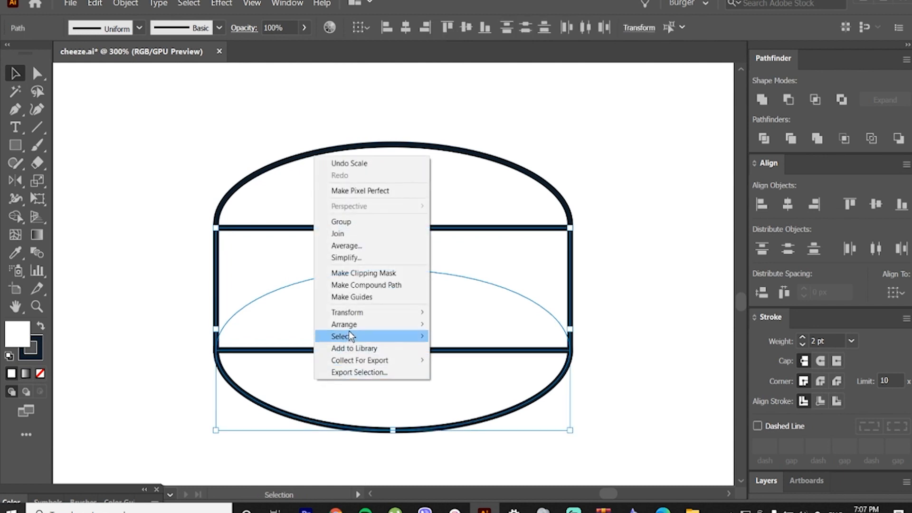
{"action": "mouse_move", "coordinate": [364, 325]}
{"action": "left_click", "coordinate": [509, 360]}
{"action": "left_click", "coordinate": [623, 335]}
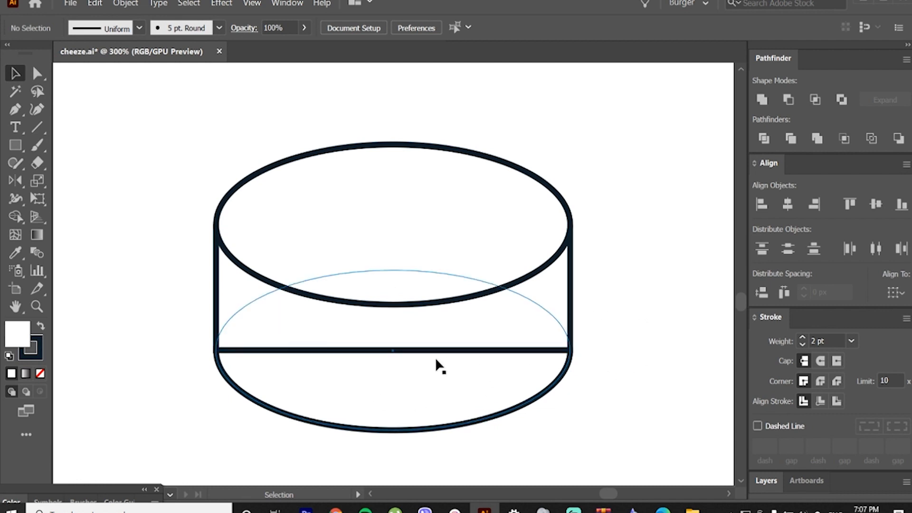
Step: In outline view, draw a rectangle from the lower ellipse's lower-left edge up to the height where the ellipses cross
{"action": "key", "text": "m"}
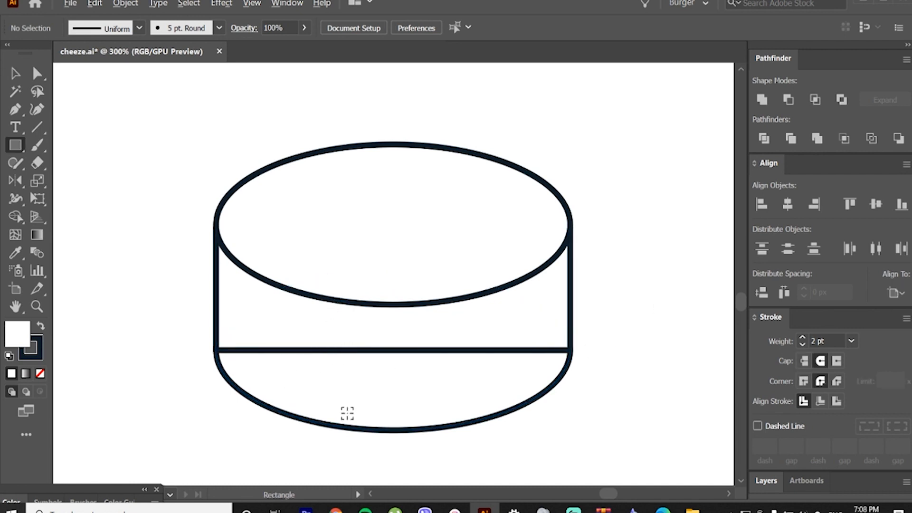
{"action": "scroll", "coordinate": [342, 411], "scroll_direction": "up", "scroll_amount": 2}
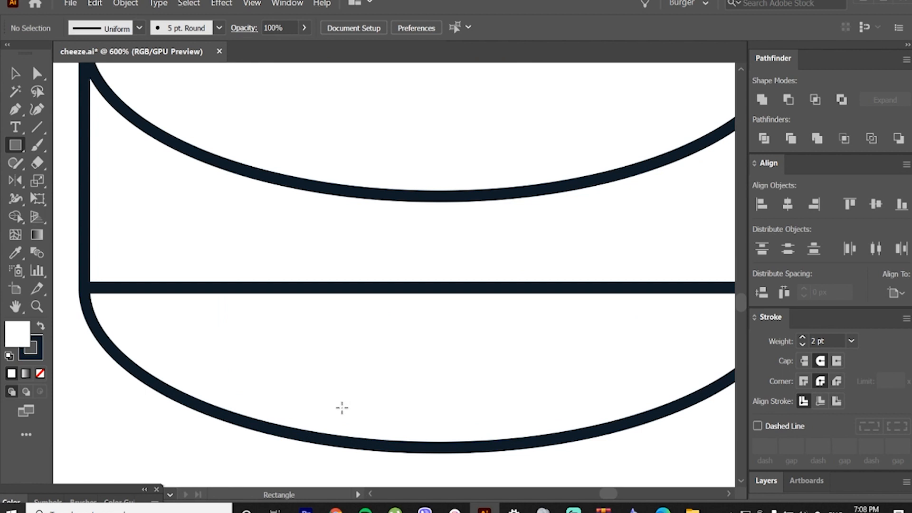
{"action": "key", "text": "ctrl"}
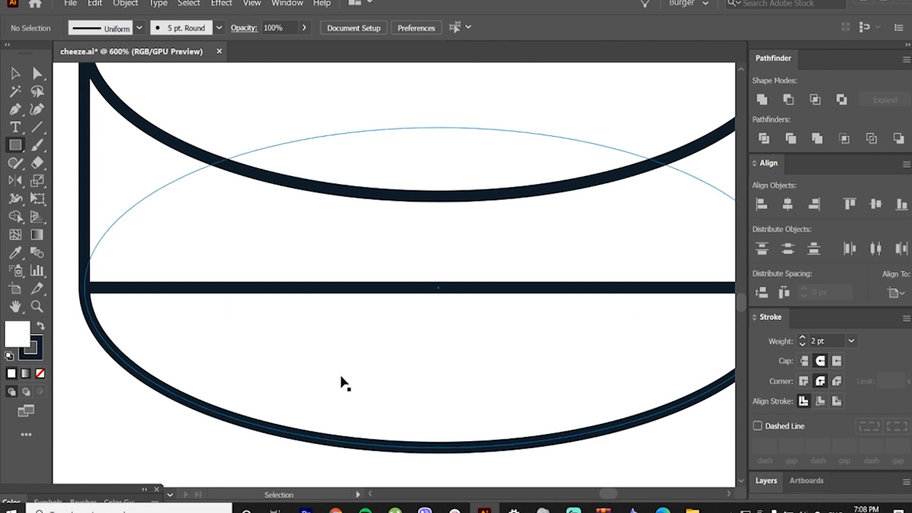
{"action": "key", "text": "ctrl+y"}
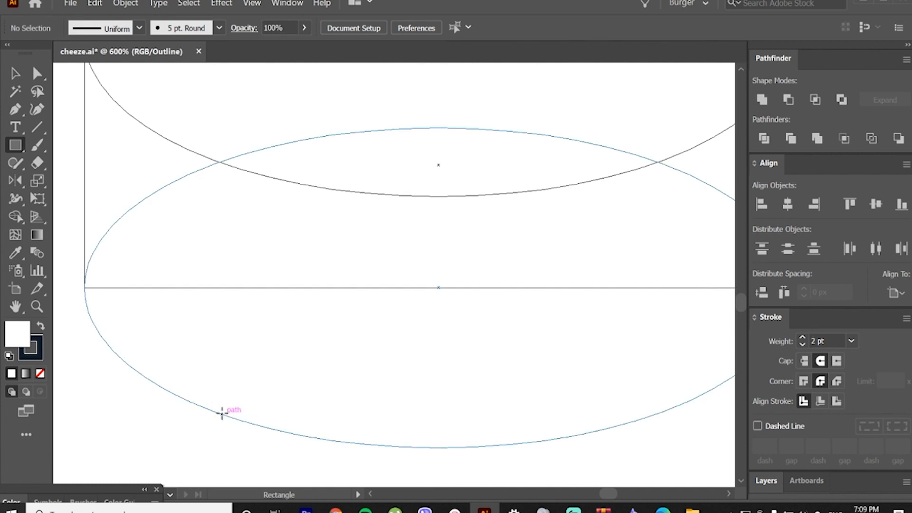
{"action": "mouse_move", "coordinate": [222, 414]}
{"action": "left_mouse_down"}
{"action": "mouse_move", "coordinate": [241, 413]}
{"action": "mouse_move", "coordinate": [280, 384]}
{"action": "mouse_move", "coordinate": [460, 162]}
{"action": "left_mouse_up"}
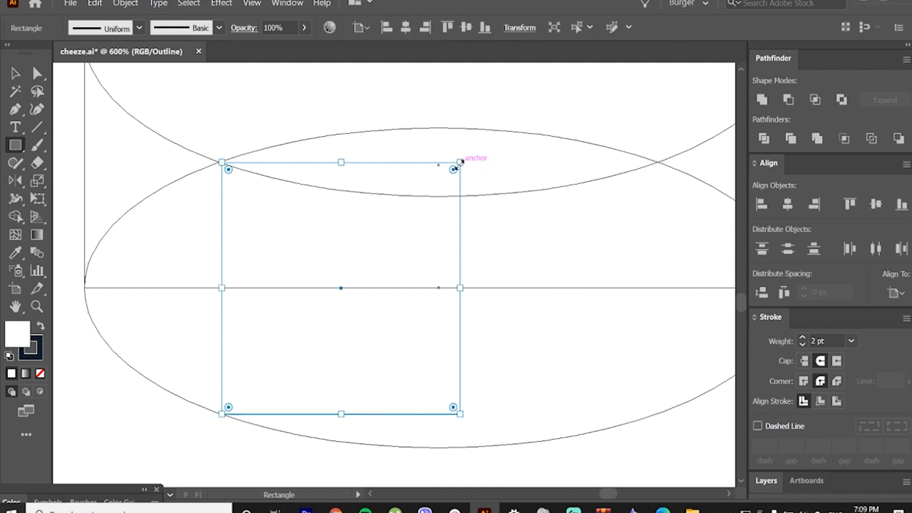
Step: Adjust the rectangle's upper-left corner so it lies exactly on the upper ellipse's edge beside the left crossing of the ellipses
{"action": "scroll", "coordinate": [200, 143], "scroll_direction": "up", "scroll_amount": 4}
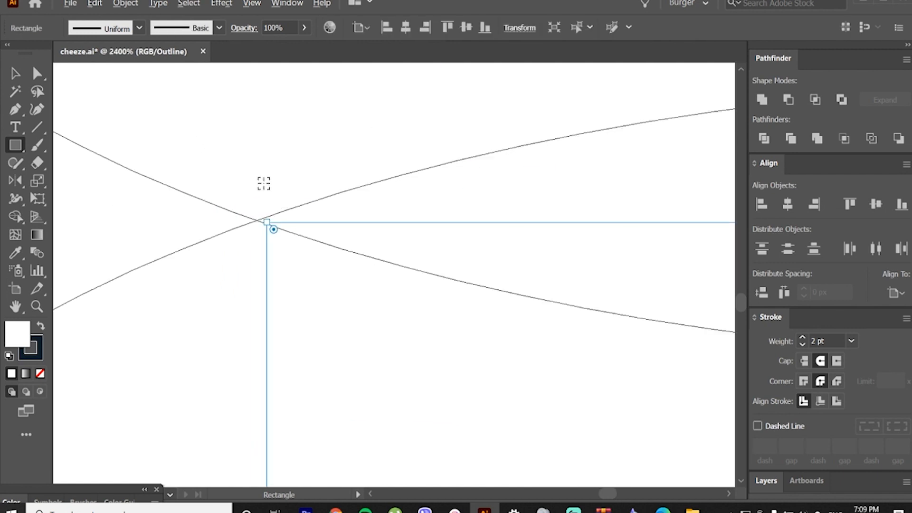
{"action": "key", "text": "v"}
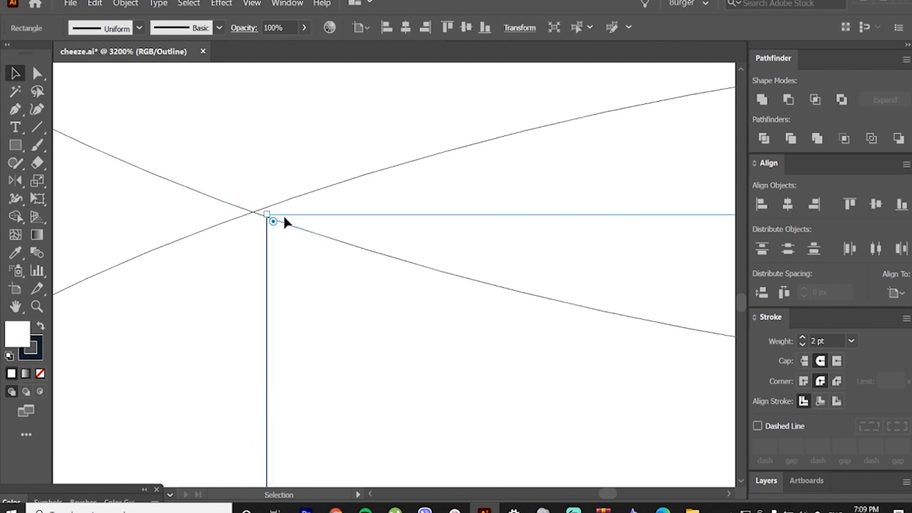
{"action": "scroll", "coordinate": [266, 216], "scroll_direction": "down", "scroll_amount": 1}
{"action": "scroll", "coordinate": [399, 216], "scroll_direction": "up", "scroll_amount": 1}
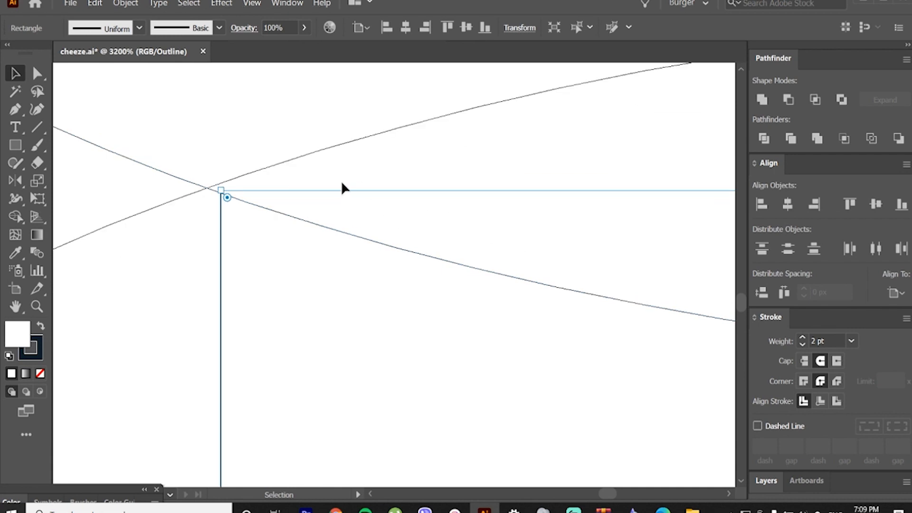
{"action": "left_click", "coordinate": [256, 187]}
{"action": "double_click", "coordinate": [255, 190]}
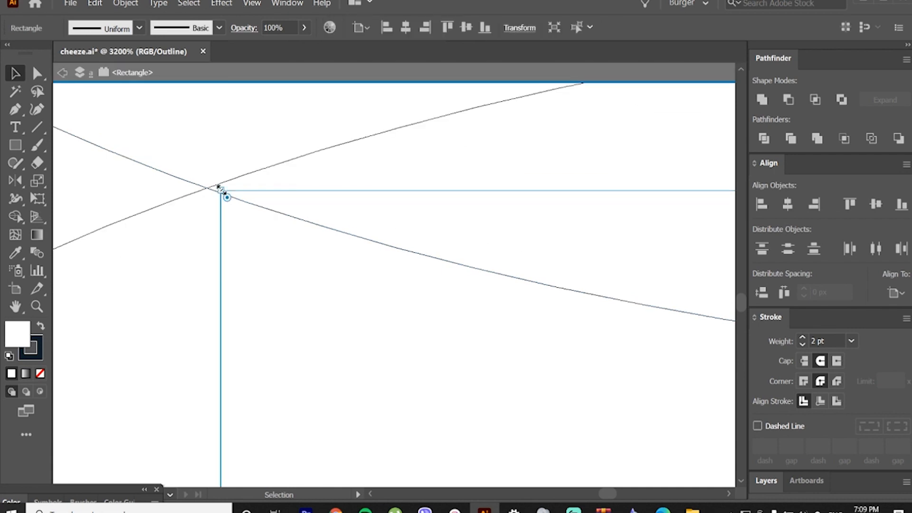
{"action": "left_click_drag", "start_coordinate": [222, 190], "coordinate": [223, 195]}
{"action": "scroll", "coordinate": [226, 195], "scroll_direction": "up", "scroll_amount": 1, "text": "alt"}
{"action": "scroll", "coordinate": [159, 184], "scroll_direction": "up", "scroll_amount": 1, "text": "alt"}
{"action": "left_click_drag", "start_coordinate": [159, 185], "coordinate": [383, 276]}
{"action": "scroll", "coordinate": [239, 241], "scroll_direction": "up", "scroll_amount": 1, "text": "alt"}
{"action": "scroll", "coordinate": [195, 225], "scroll_direction": "up", "scroll_amount": 1, "text": "alt"}
{"action": "scroll", "coordinate": [209, 259], "scroll_direction": "down", "scroll_amount": 1, "text": "alt"}
{"action": "scroll", "coordinate": [167, 233], "scroll_direction": "up", "scroll_amount": 1, "text": "alt"}
{"action": "scroll", "coordinate": [332, 252], "scroll_direction": "up", "scroll_amount": 1, "text": "alt"}
{"action": "left_click_drag", "start_coordinate": [441, 281], "coordinate": [438, 355]}
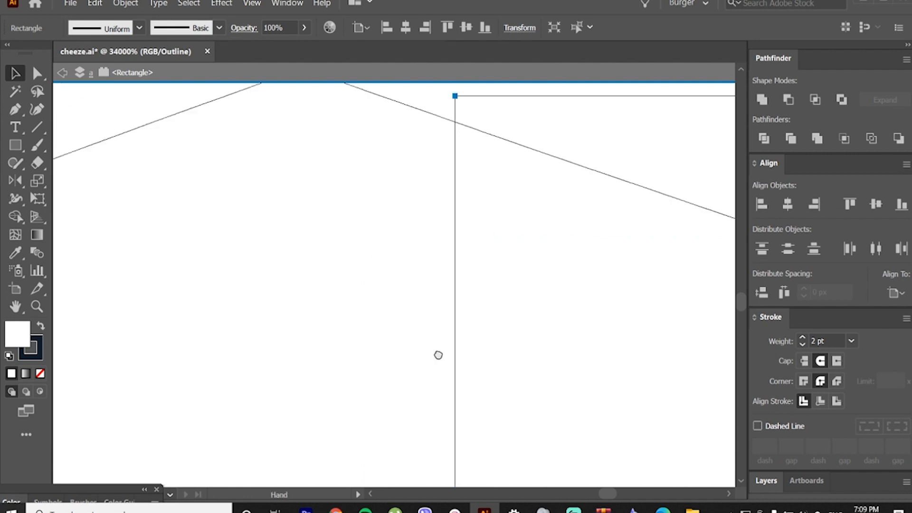
{"action": "left_click_drag", "start_coordinate": [452, 178], "coordinate": [451, 202]}
{"action": "left_click", "coordinate": [443, 179]}
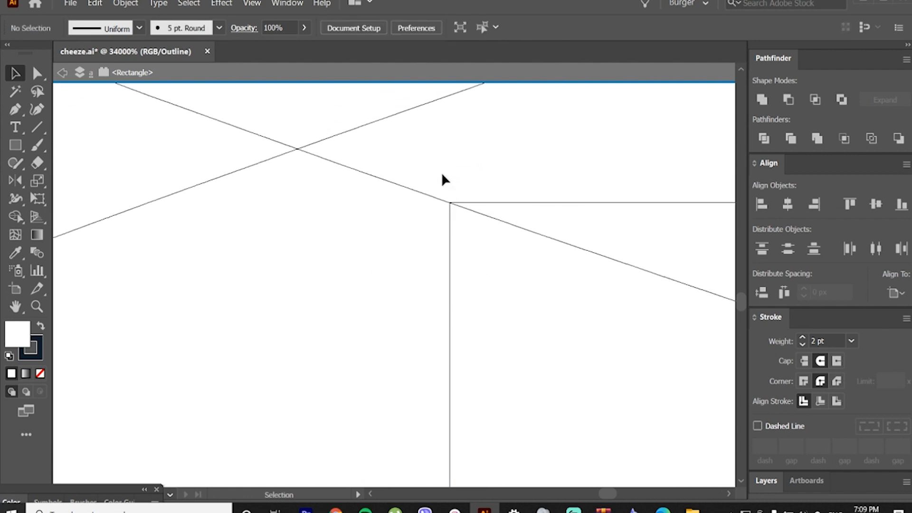
Step: Adjust the rectangle's lower-left corner so it lies exactly on the lower ellipse's edge
{"action": "scroll", "coordinate": [372, 229], "scroll_direction": "down", "scroll_amount": 10, "text": "alt"}
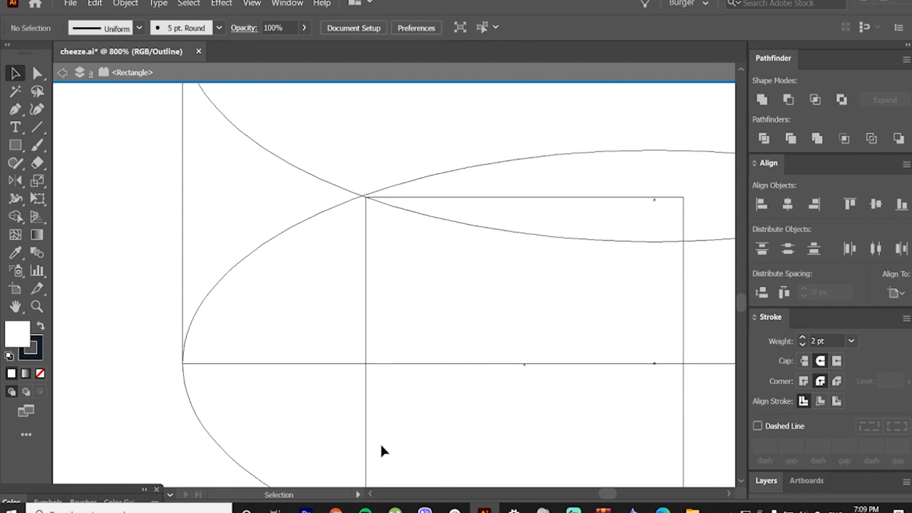
{"action": "scroll", "coordinate": [381, 458], "scroll_direction": "up", "scroll_amount": 8, "text": "alt"}
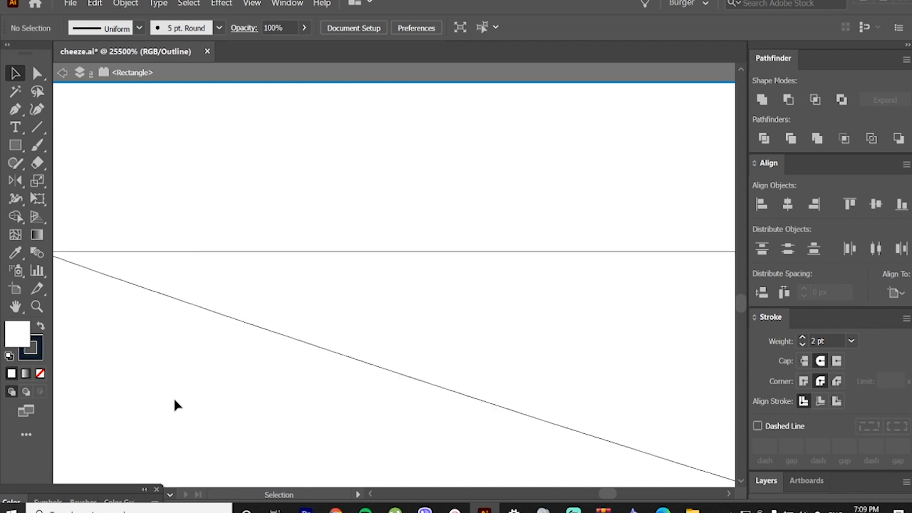
{"action": "left_click_drag", "start_coordinate": [175, 403], "coordinate": [322, 372]}
{"action": "scroll", "coordinate": [237, 397], "scroll_direction": "up", "scroll_amount": 2, "text": "alt"}
{"action": "left_click_drag", "start_coordinate": [200, 228], "coordinate": [325, 290]}
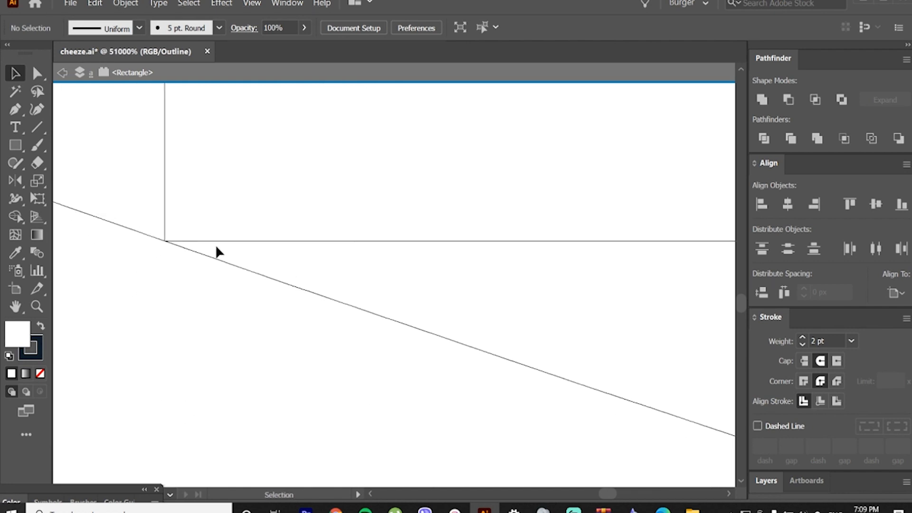
{"action": "left_click", "coordinate": [194, 240]}
{"action": "left_click_drag", "start_coordinate": [167, 243], "coordinate": [164, 244]}
{"action": "left_click", "coordinate": [175, 270]}
{"action": "scroll", "coordinate": [237, 332], "scroll_direction": "down", "scroll_amount": 5, "text": "alt"}
{"action": "scroll", "coordinate": [272, 357], "scroll_direction": "down", "scroll_amount": 5, "text": "alt"}
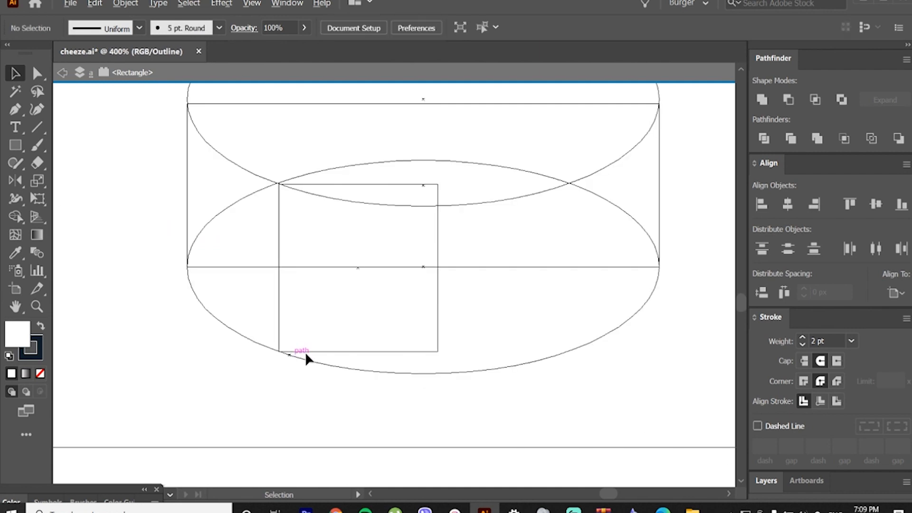
{"action": "scroll", "coordinate": [469, 326], "scroll_direction": "up", "scroll_amount": 2}
{"action": "scroll", "coordinate": [434, 318], "scroll_direction": "down", "scroll_amount": 2}
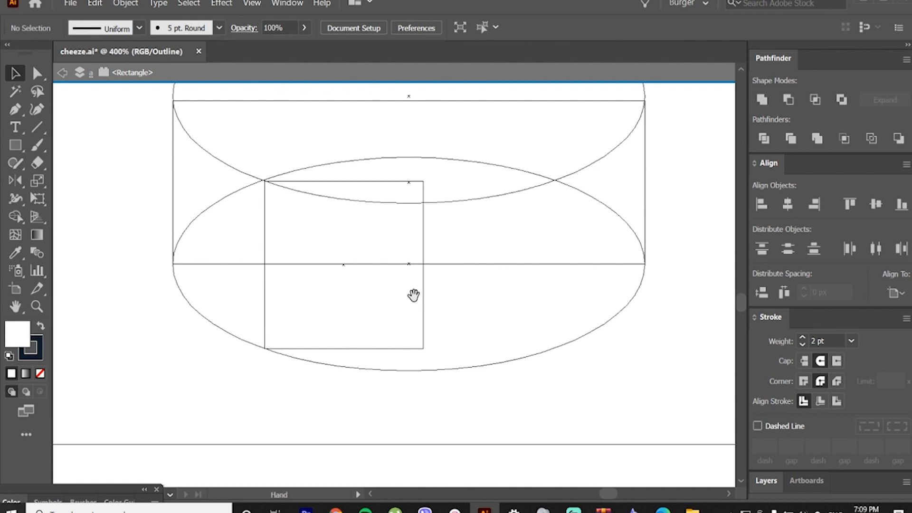
Step: Duplicate the rectangle to its right side and narrow the copy so it reaches the right crossing of the two ellipses
{"action": "left_click_drag", "start_coordinate": [413, 295], "coordinate": [468, 389]}
{"action": "scroll", "coordinate": [441, 354], "scroll_direction": "down", "scroll_amount": 1}
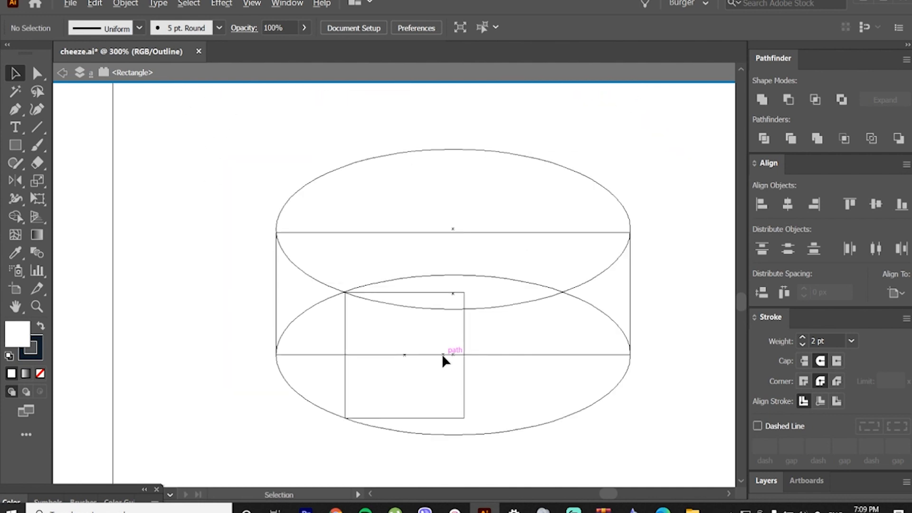
{"action": "left_click_drag", "start_coordinate": [442, 354], "coordinate": [501, 375]}
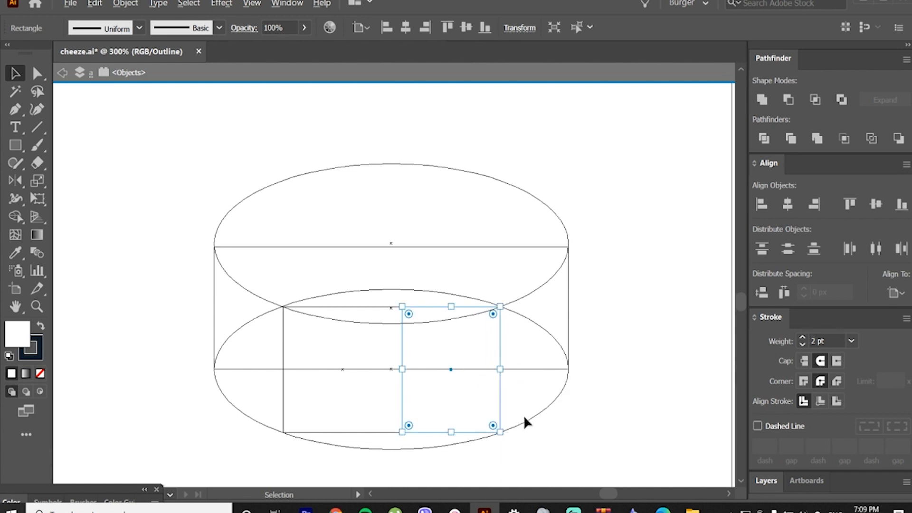
Step: Fit the second rectangle's upper-right corner onto the upper ellipse's edge and check its lower-right corner against the lower ellipse
{"action": "scroll", "coordinate": [498, 304], "scroll_direction": "up", "scroll_amount": 8, "text": "alt"}
{"action": "scroll", "coordinate": [502, 274], "scroll_direction": "up", "scroll_amount": 3}
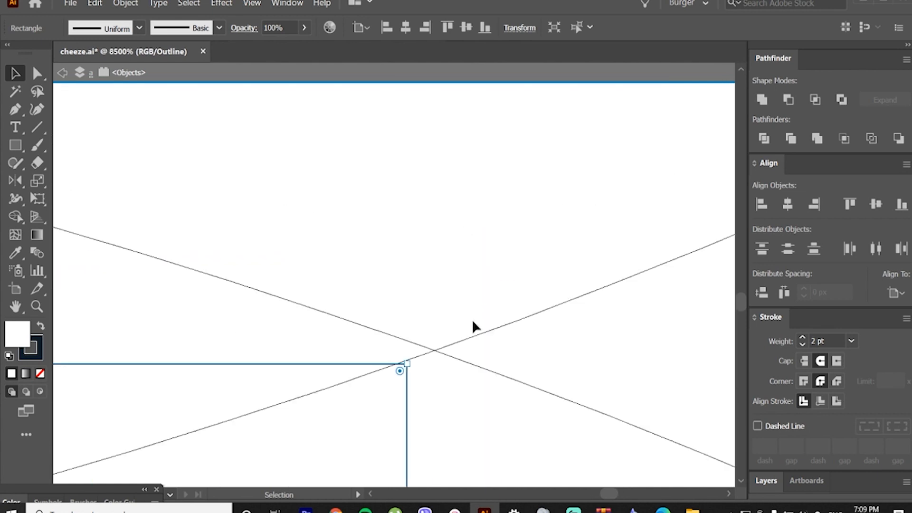
{"action": "left_click_drag", "start_coordinate": [407, 362], "coordinate": [398, 367]}
{"action": "left_click", "coordinate": [397, 335]}
{"action": "scroll", "coordinate": [395, 361], "scroll_direction": "down", "scroll_amount": 10, "text": "alt"}
{"action": "scroll", "coordinate": [407, 427], "scroll_direction": "down", "scroll_amount": 3}
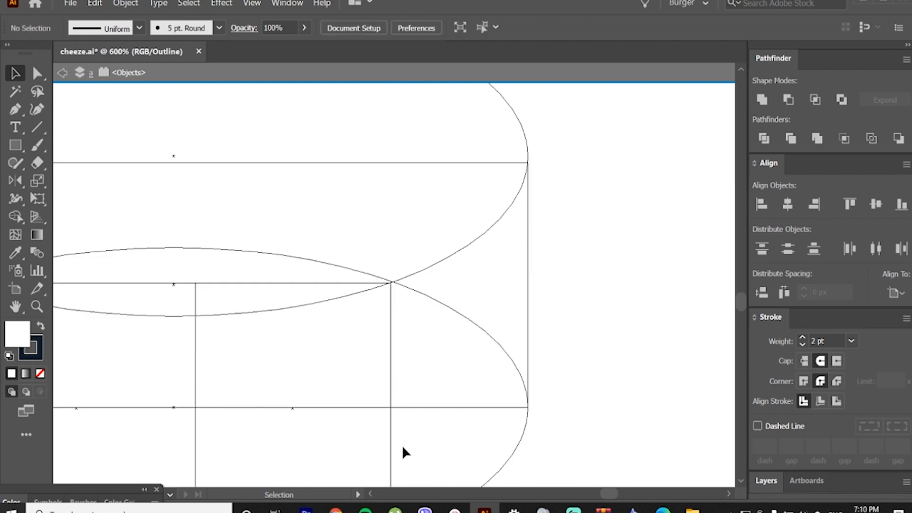
{"action": "scroll", "coordinate": [391, 460], "scroll_direction": "up", "scroll_amount": 4, "text": "alt"}
{"action": "scroll", "coordinate": [392, 458], "scroll_direction": "up", "scroll_amount": 3}
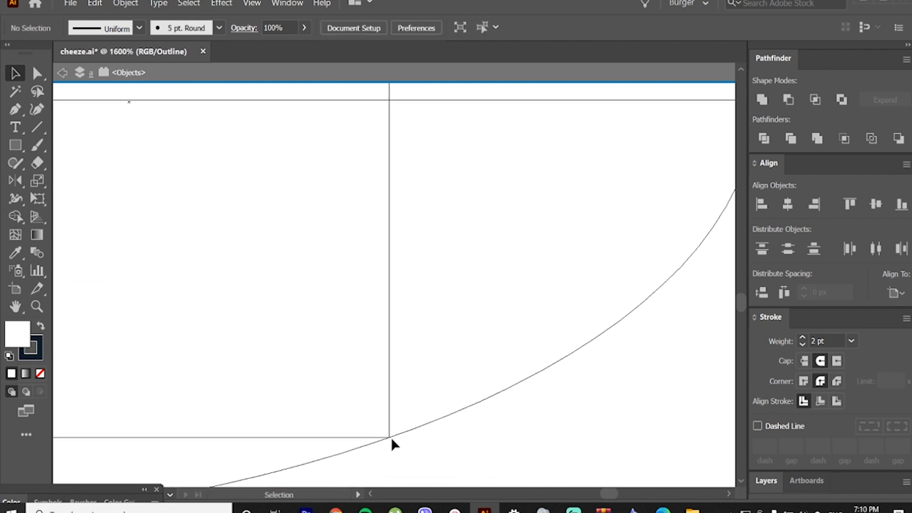
{"action": "scroll", "coordinate": [392, 437], "scroll_direction": "down", "scroll_amount": 6, "text": "alt"}
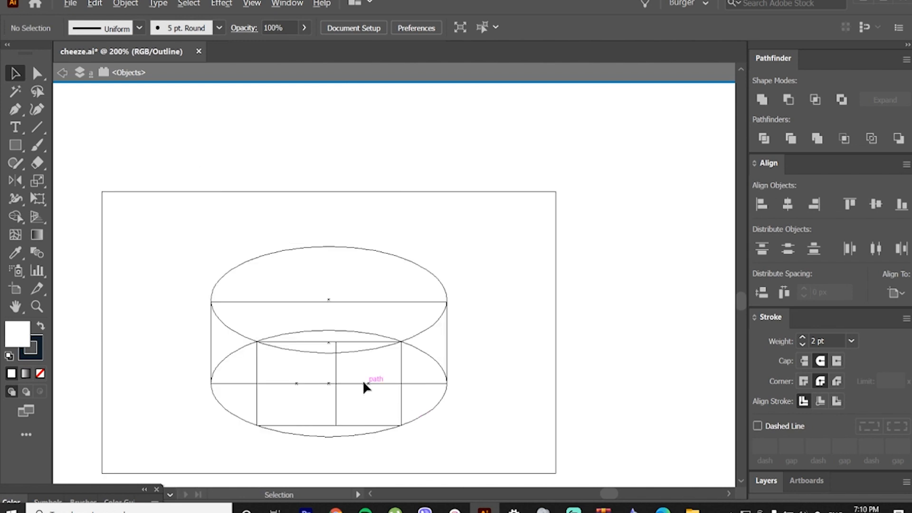
Step: Leave isolation mode and switch from outline view back to the normal preview
{"action": "scroll", "coordinate": [364, 383], "scroll_direction": "up", "scroll_amount": 1, "text": "alt"}
{"action": "double_click", "coordinate": [441, 261]}
{"action": "key", "text": "ctrl+0"}
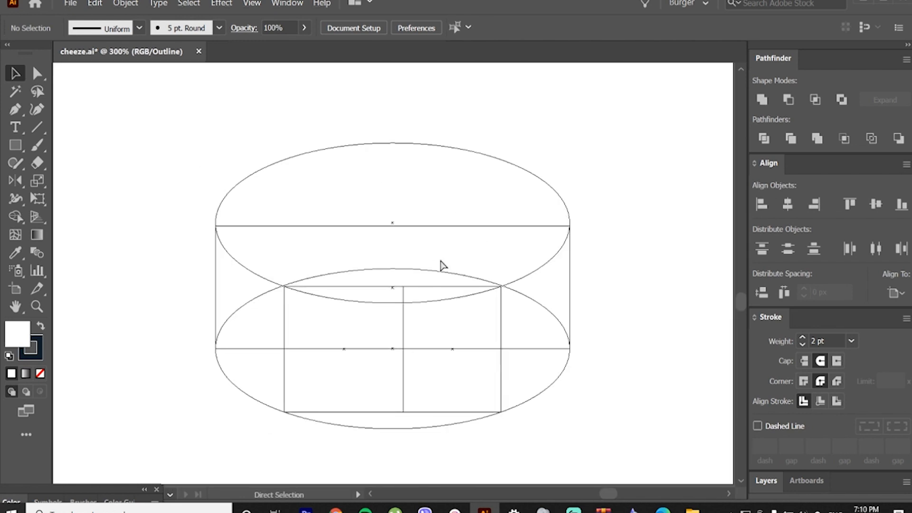
{"action": "key", "text": "ctrl+y"}
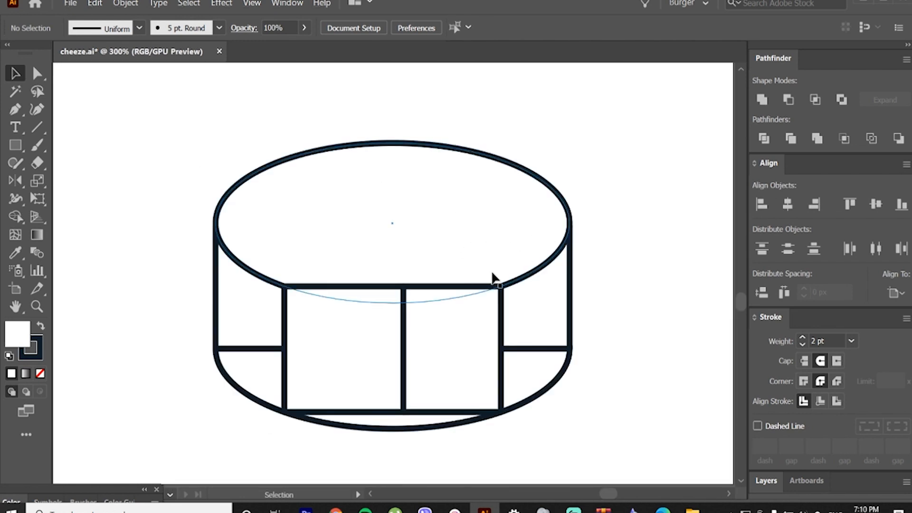
Step: Group the two adjoining rectangles
{"action": "left_click", "coordinate": [475, 307]}
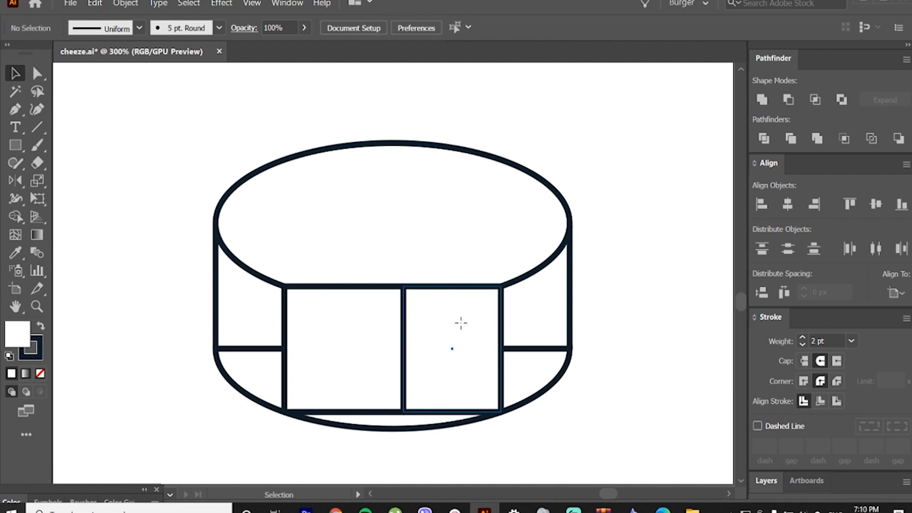
{"action": "left_click", "coordinate": [348, 322], "text": "shift"}
{"action": "right_click", "coordinate": [348, 322]}
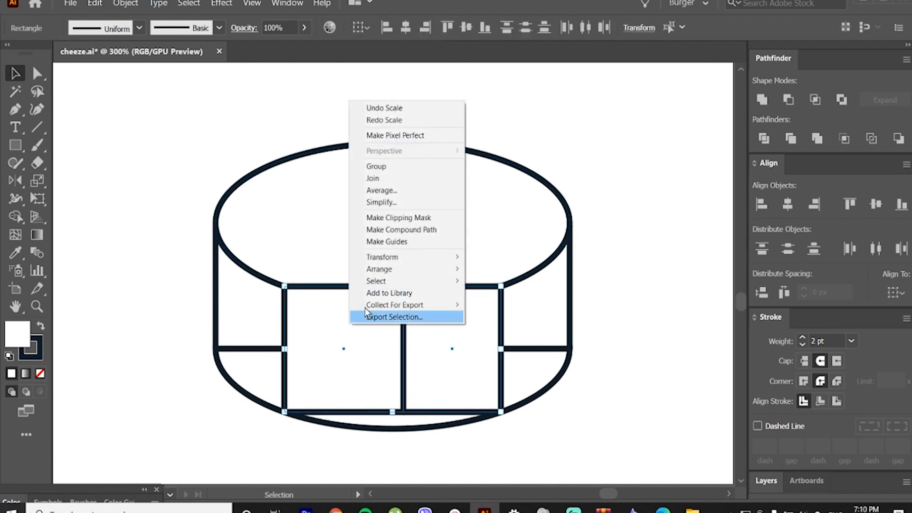
{"action": "left_click", "coordinate": [408, 166]}
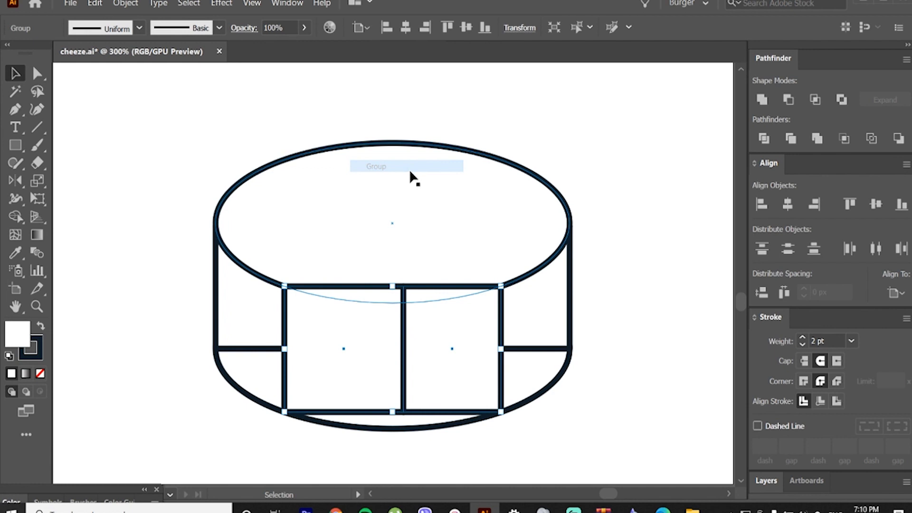
Step: Inside the group, move the rectangles' shared edge up and slightly right to form a wedge-shaped cut, and leave the group
{"action": "double_click", "coordinate": [428, 326]}
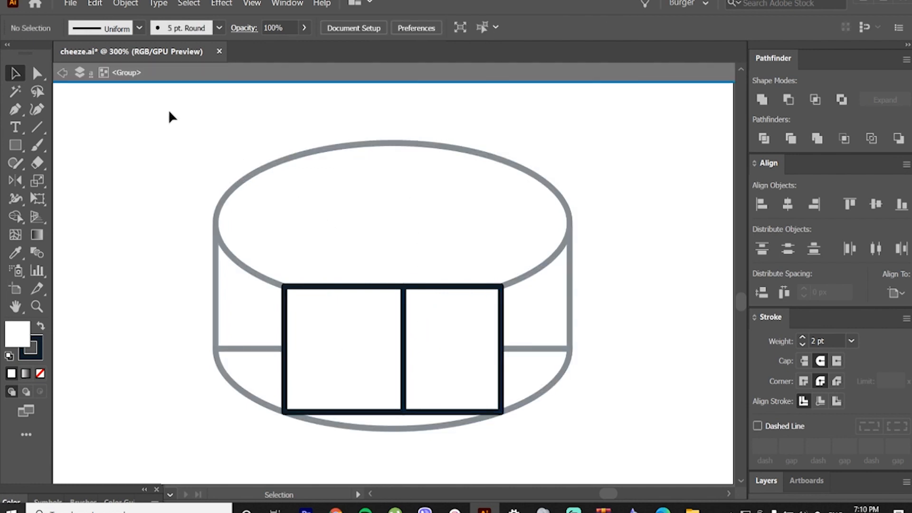
{"action": "left_click", "coordinate": [37, 73]}
{"action": "left_click_drag", "start_coordinate": [377, 221], "coordinate": [432, 375]}
{"action": "left_click", "coordinate": [435, 418]}
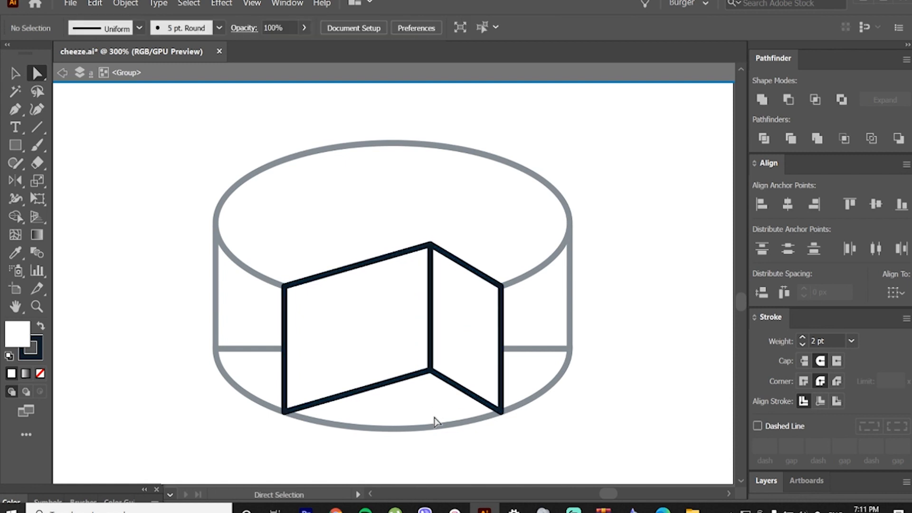
{"action": "double_click", "coordinate": [254, 180]}
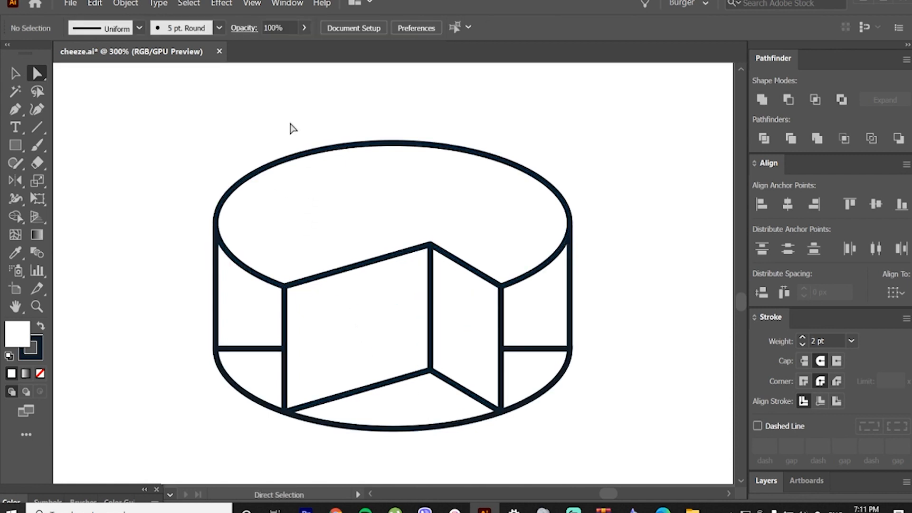
Step: With the whole drawing selected, use Shape Builder to merge the pieces of each side wall, each cut face and the top
{"action": "left_click", "coordinate": [23, 75]}
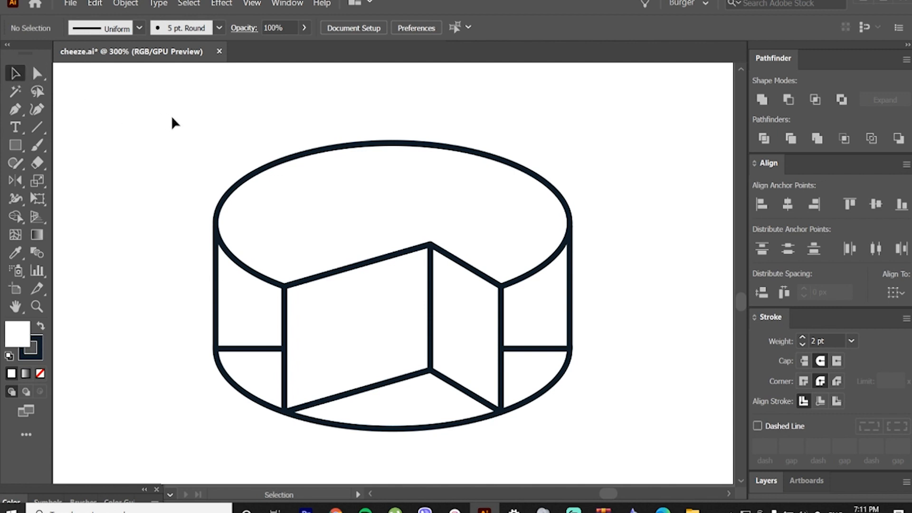
{"action": "mouse_move", "coordinate": [173, 115]}
{"action": "left_mouse_down"}
{"action": "mouse_move", "coordinate": [544, 418]}
{"action": "mouse_move", "coordinate": [589, 435]}
{"action": "left_mouse_up"}
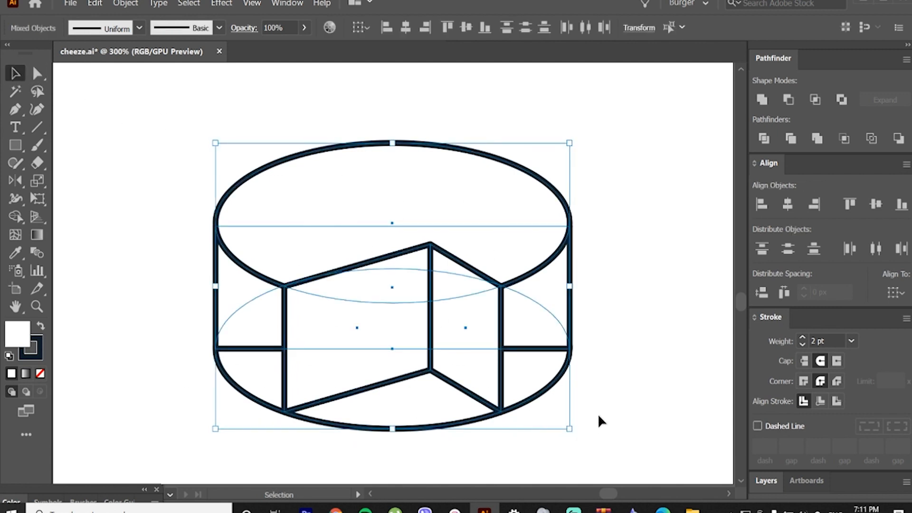
{"action": "left_click", "coordinate": [16, 217]}
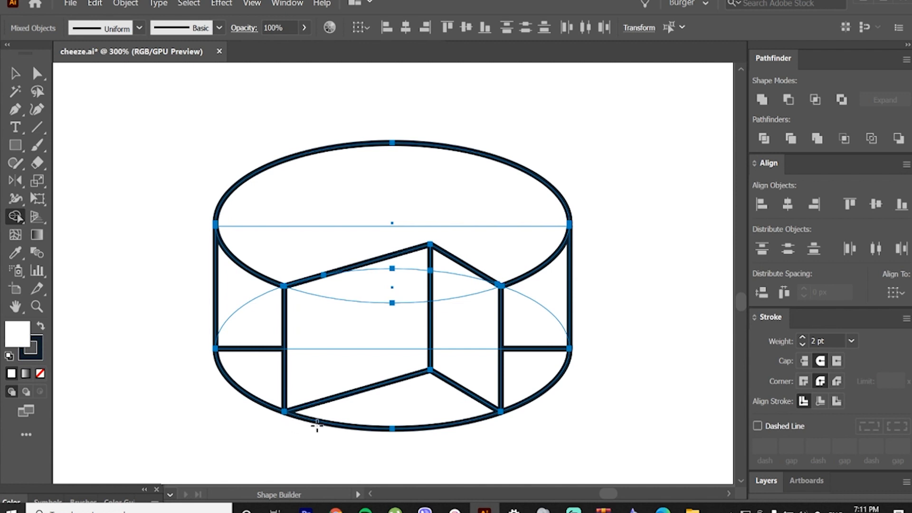
{"action": "mouse_move", "coordinate": [525, 364]}
{"action": "left_mouse_down"}
{"action": "mouse_move", "coordinate": [518, 354]}
{"action": "mouse_move", "coordinate": [548, 284]}
{"action": "left_mouse_up"}
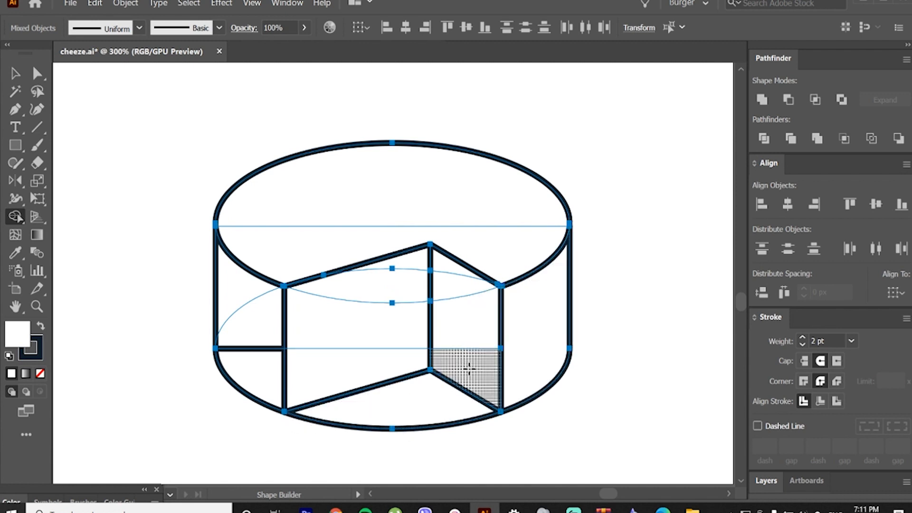
{"action": "left_click_drag", "start_coordinate": [469, 369], "coordinate": [457, 271]}
{"action": "mouse_move", "coordinate": [383, 366]}
{"action": "left_mouse_down"}
{"action": "mouse_move", "coordinate": [405, 264]}
{"action": "mouse_move", "coordinate": [342, 309]}
{"action": "mouse_move", "coordinate": [340, 323]}
{"action": "left_mouse_up"}
{"action": "left_click_drag", "start_coordinate": [258, 379], "coordinate": [237, 285]}
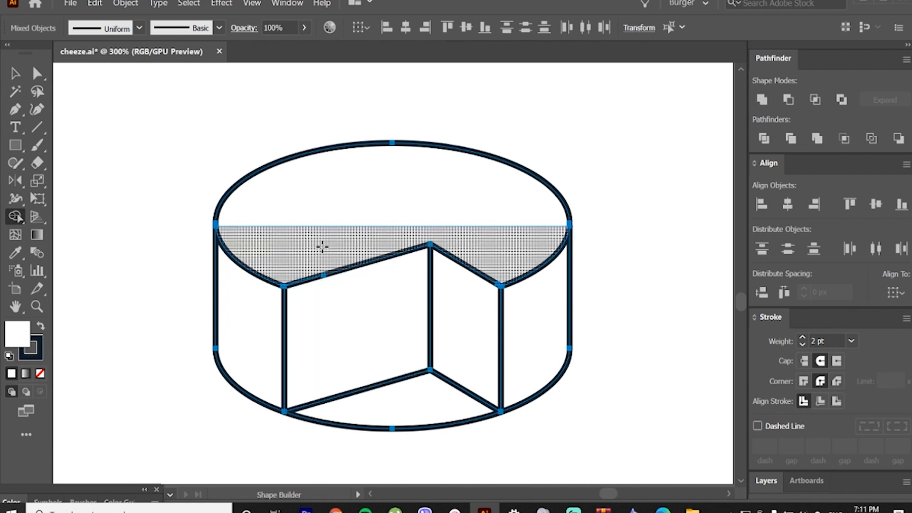
{"action": "left_click_drag", "start_coordinate": [323, 246], "coordinate": [324, 250]}
Step: Delete the leftover piece of the lower ellipse in front of the wedge-shaped cut
{"action": "left_click", "coordinate": [38, 73]}
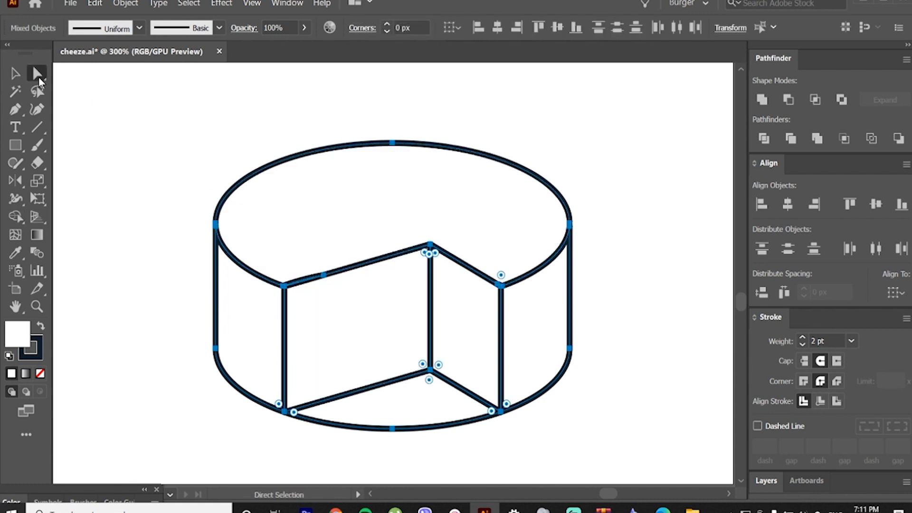
{"action": "left_click", "coordinate": [129, 132]}
{"action": "left_click", "coordinate": [408, 430]}
{"action": "key", "text": "Delete"}
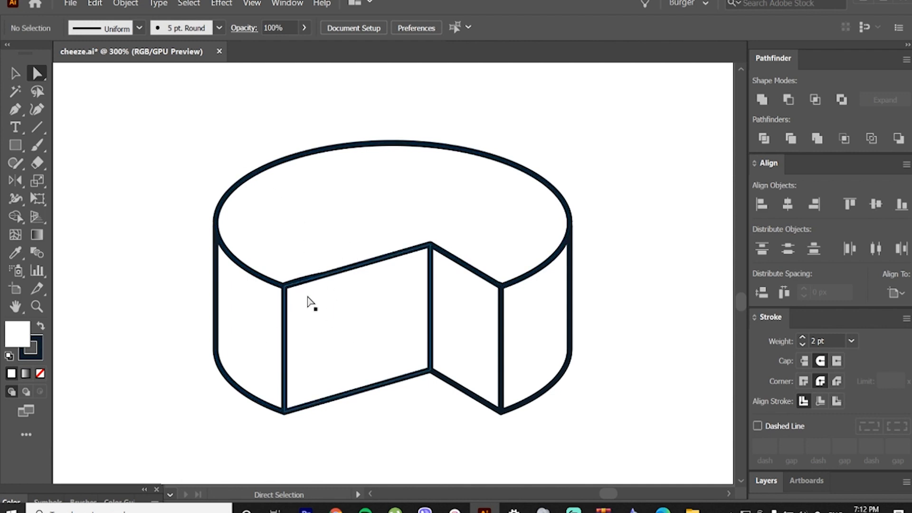
Step: Delete the thin sliver shape at the left end of the cut's upper edge
{"action": "scroll", "coordinate": [302, 285], "scroll_direction": "up", "scroll_amount": 3, "text": "alt"}
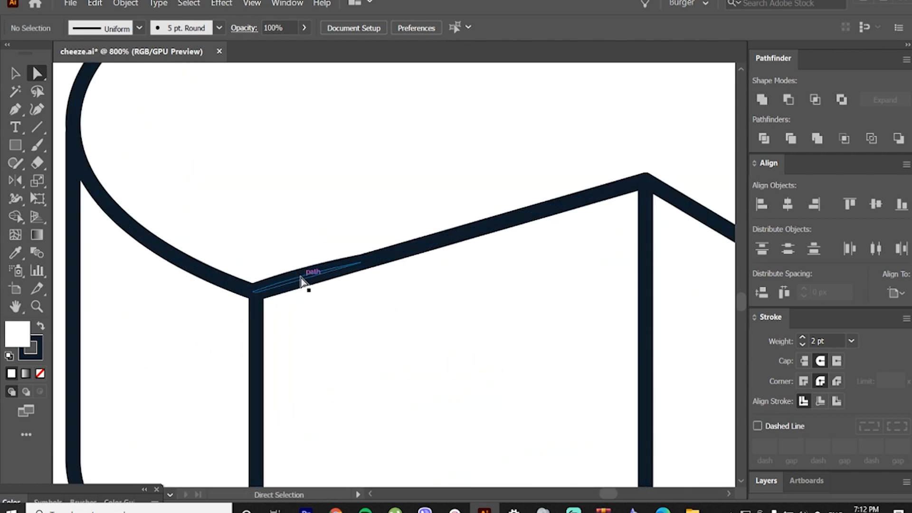
{"action": "left_click", "coordinate": [301, 279]}
{"action": "scroll", "coordinate": [304, 278], "scroll_direction": "up", "scroll_amount": 1, "text": "alt"}
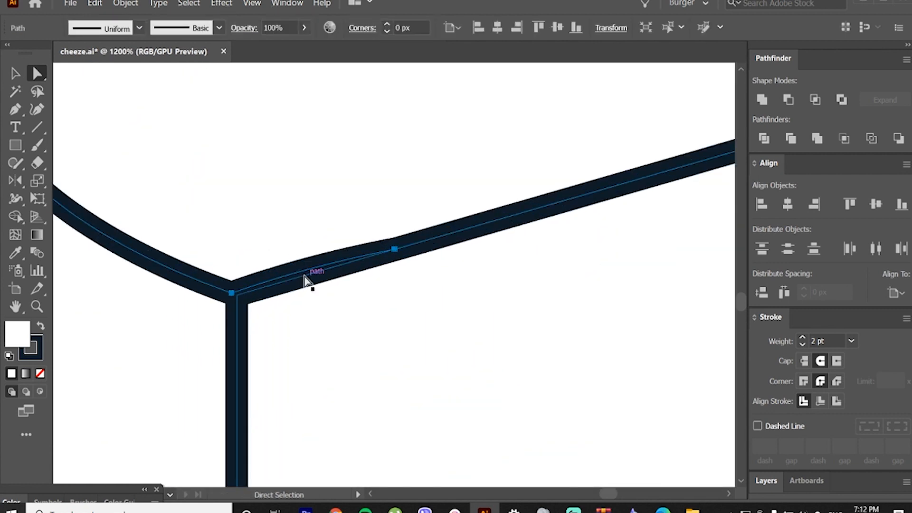
{"action": "left_click", "coordinate": [304, 276]}
{"action": "left_click", "coordinate": [304, 277]}
{"action": "key", "text": "Delete"}
Step: Shift the cheese's top face up to expose the edge of the cut face beneath it, and move it back into place
{"action": "key", "text": "v"}
{"action": "scroll", "coordinate": [345, 282], "scroll_direction": "down", "scroll_amount": 2, "text": "alt"}
{"action": "left_click", "coordinate": [244, 257]}
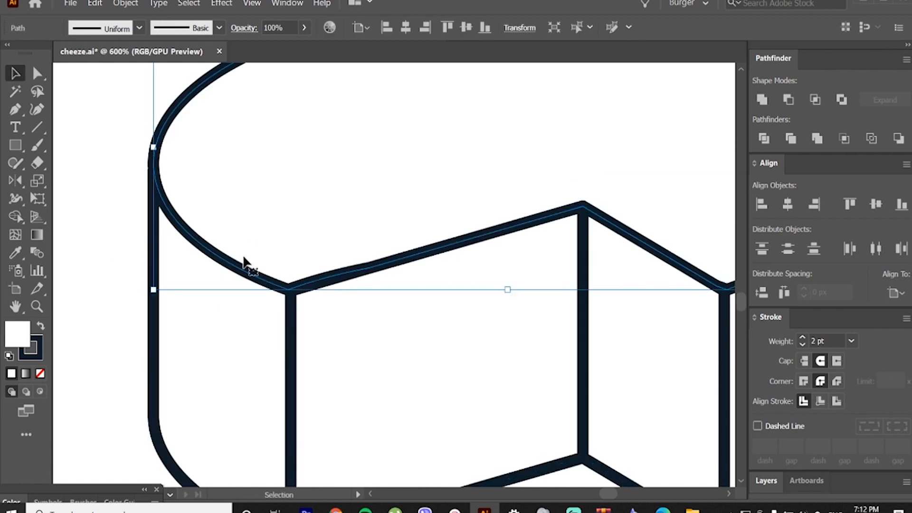
{"action": "left_click_drag", "start_coordinate": [243, 269], "coordinate": [243, 247]}
{"action": "mouse_move", "coordinate": [319, 281]}
{"action": "left_mouse_down"}
{"action": "mouse_move", "coordinate": [320, 264]}
{"action": "mouse_move", "coordinate": [339, 261]}
{"action": "left_mouse_up"}
{"action": "key", "text": "Delete"}
{"action": "key", "text": "Delete"}
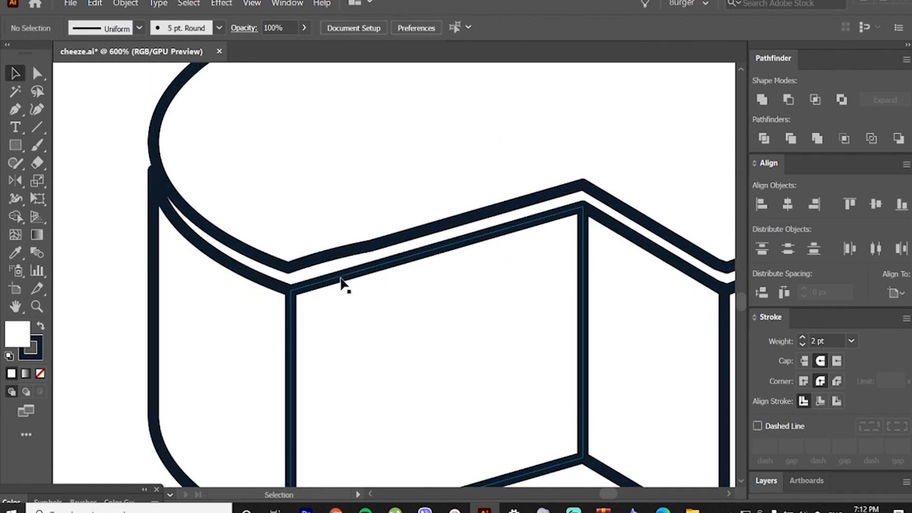
{"action": "left_click", "coordinate": [332, 256]}
{"action": "left_click", "coordinate": [334, 277]}
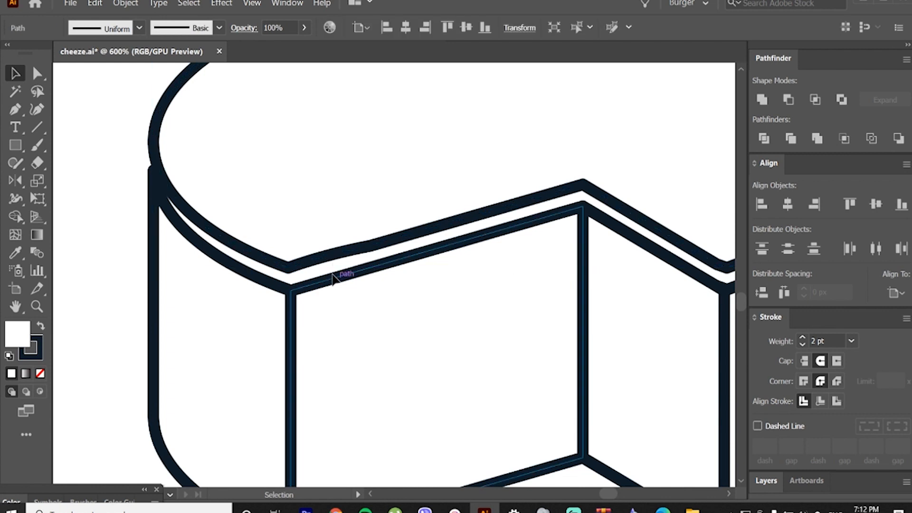
{"action": "left_click", "coordinate": [331, 266]}
{"action": "left_click_drag", "start_coordinate": [329, 254], "coordinate": [328, 274]}
Step: Adjust the curve handle of the top face's front corner anchor to remove the bump at the left end of the cut's upper edge
{"action": "scroll", "coordinate": [318, 278], "scroll_direction": "up", "scroll_amount": 2}
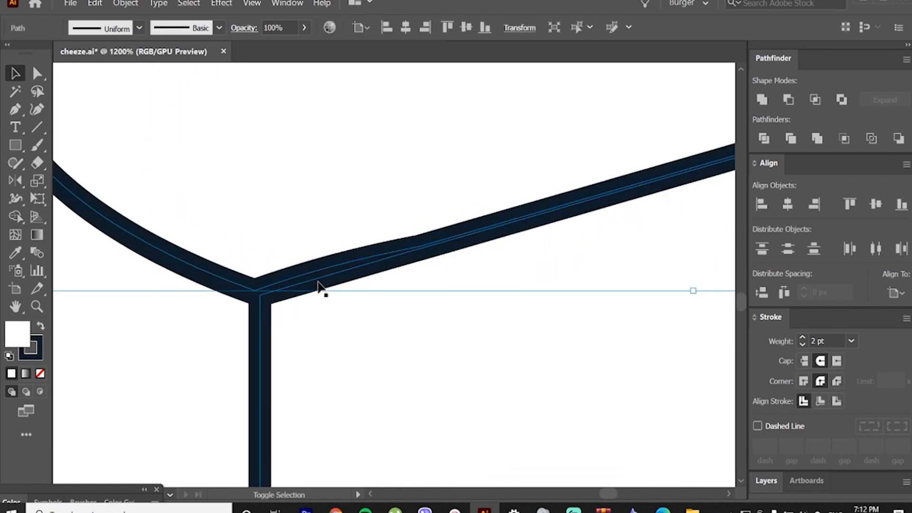
{"action": "key", "text": "a"}
{"action": "left_click", "coordinate": [256, 291]}
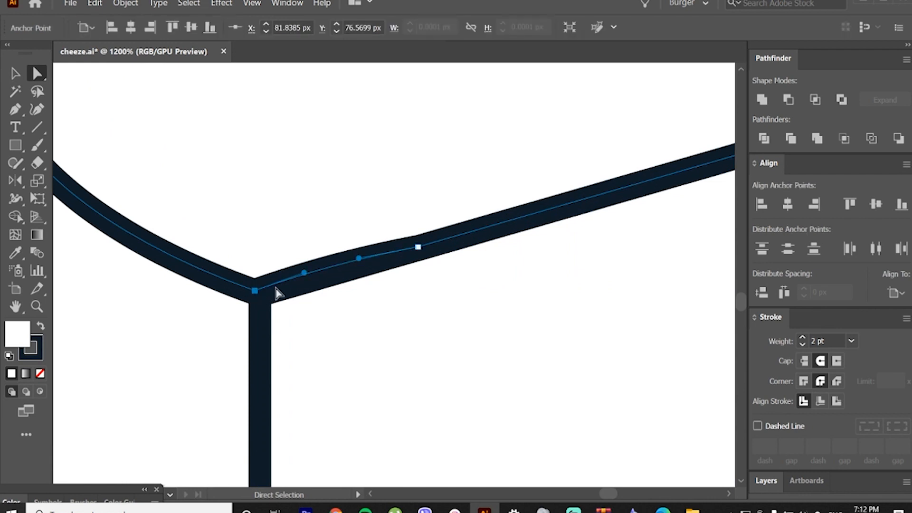
{"action": "key", "text": "v"}
{"action": "key", "text": "a"}
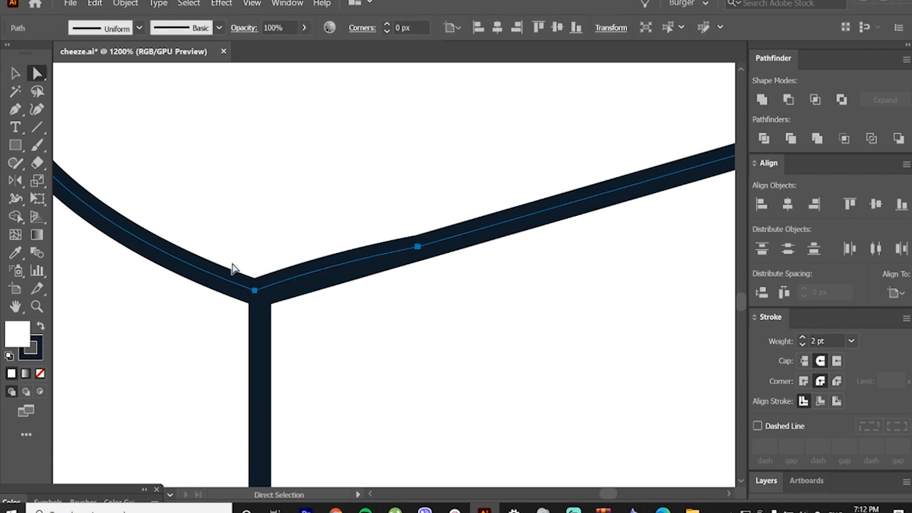
{"action": "left_click", "coordinate": [255, 290]}
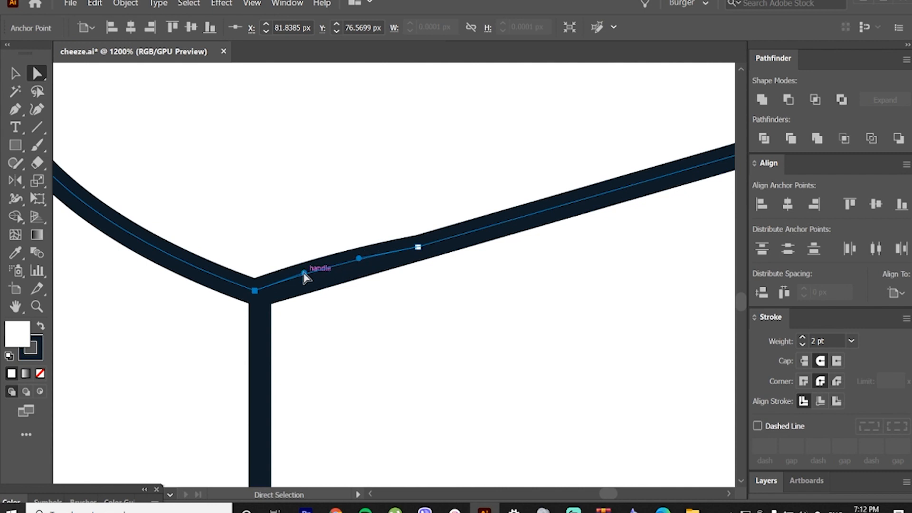
{"action": "left_click_drag", "start_coordinate": [304, 273], "coordinate": [328, 275]}
{"action": "key", "text": "ctrl+z"}
{"action": "left_click", "coordinate": [259, 241]}
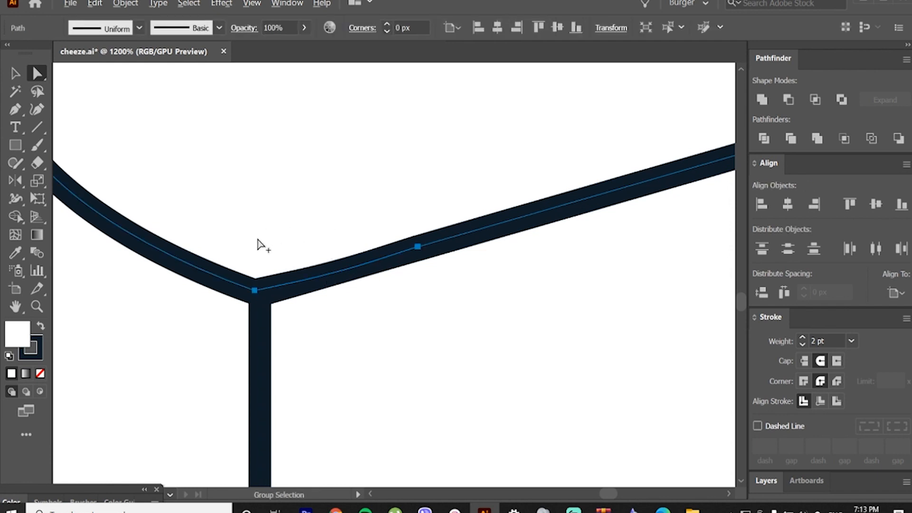
{"action": "scroll", "coordinate": [258, 242], "scroll_direction": "down", "scroll_amount": 5}
{"action": "key", "text": "v"}
{"action": "scroll", "coordinate": [301, 170], "scroll_direction": "up", "scroll_amount": 1}
{"action": "left_click", "coordinate": [295, 123]}
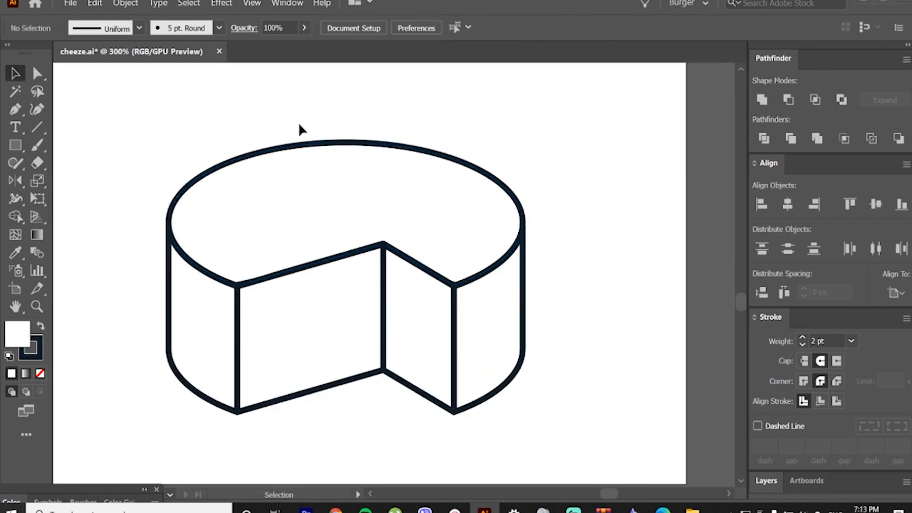
Step: Isolate the left side wall of the cheese wheel for editing and make its individual segments selectable
{"action": "key", "text": "space"}
{"action": "left_click_drag", "start_coordinate": [306, 124], "coordinate": [352, 126]}
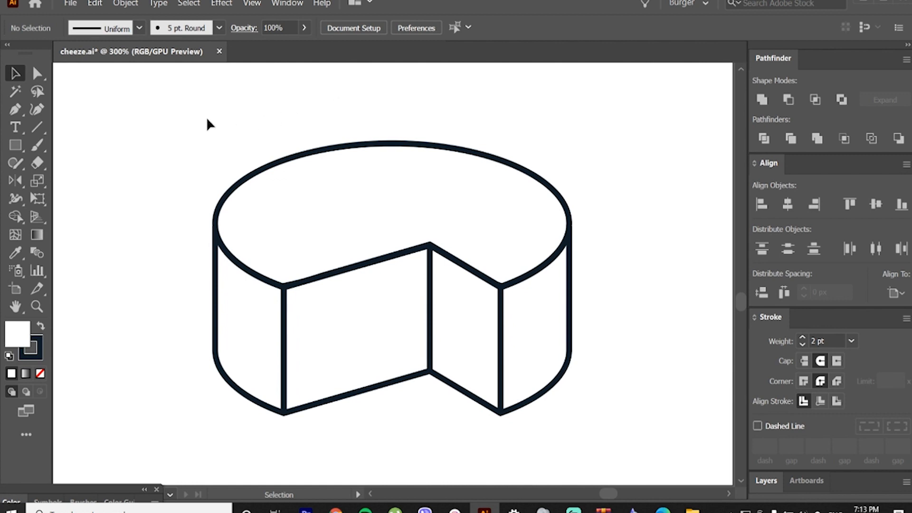
{"action": "key", "text": "a"}
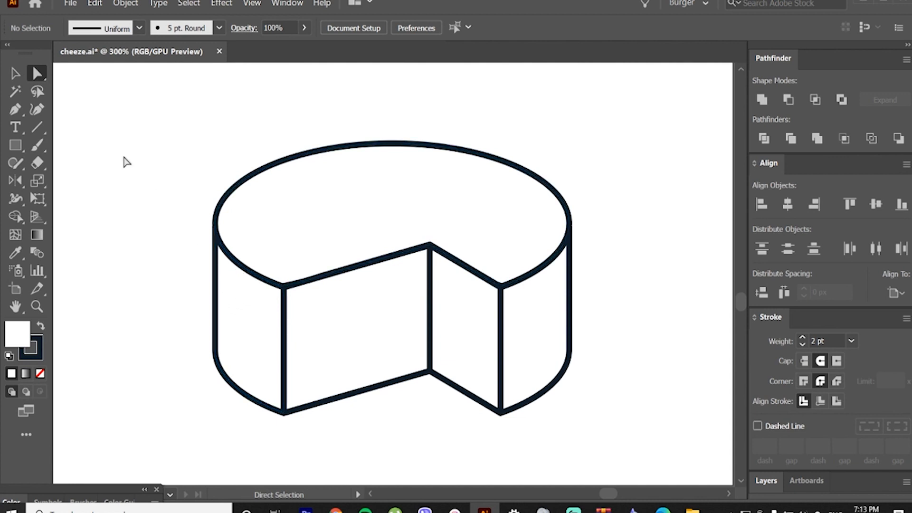
{"action": "left_click", "coordinate": [15, 73]}
{"action": "left_click", "coordinate": [237, 289]}
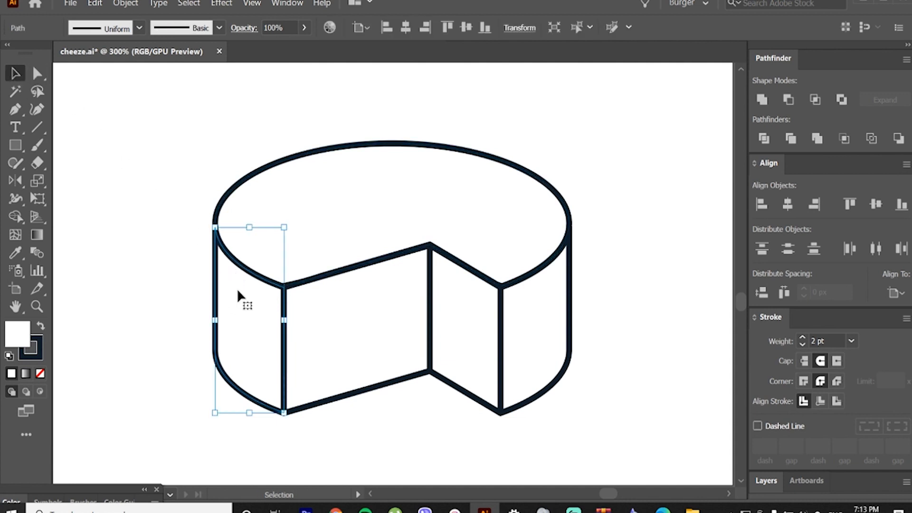
{"action": "double_click", "coordinate": [240, 293]}
{"action": "key", "text": "a"}
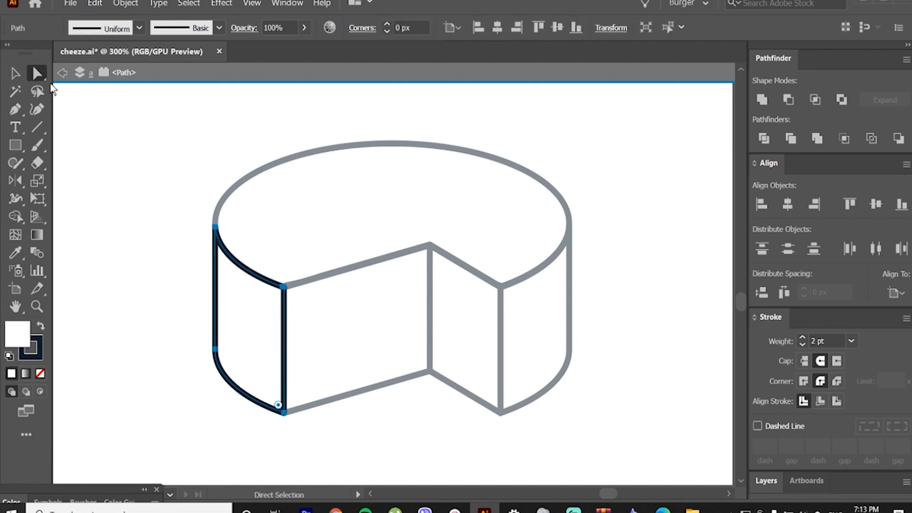
Step: Place an unfilled copy of the wall's upper curved edge slightly below the original edge
{"action": "left_click_drag", "start_coordinate": [279, 224], "coordinate": [227, 290]}
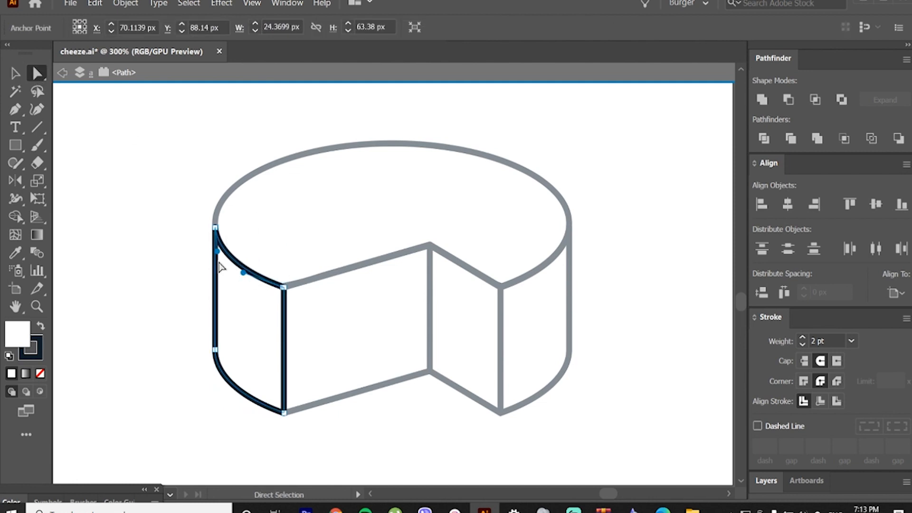
{"action": "left_click", "coordinate": [272, 245]}
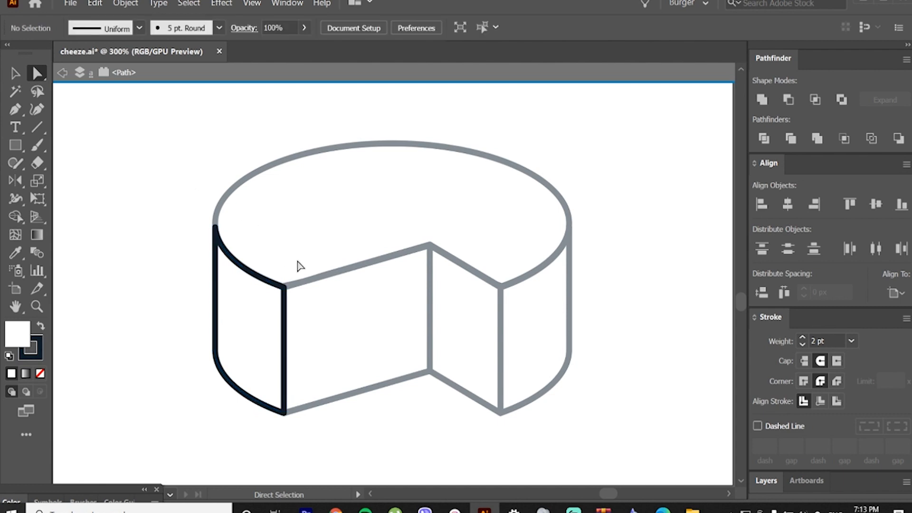
{"action": "key", "text": "ctrl+z"}
{"action": "key", "text": "v"}
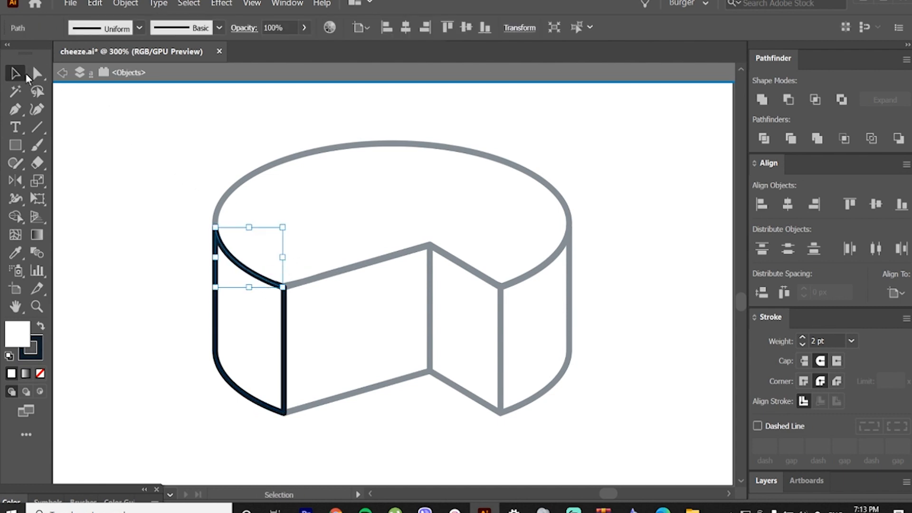
{"action": "left_click_drag", "start_coordinate": [265, 281], "coordinate": [263, 303]}
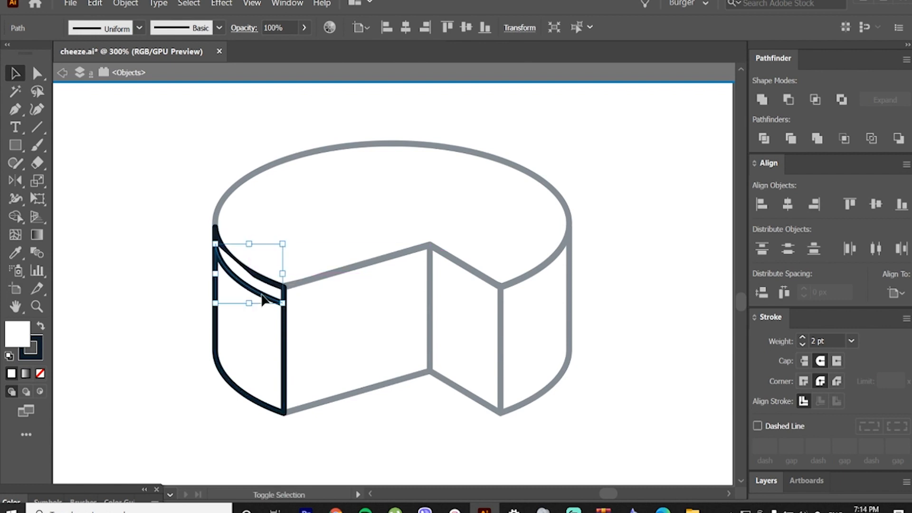
{"action": "left_click", "coordinate": [40, 373]}
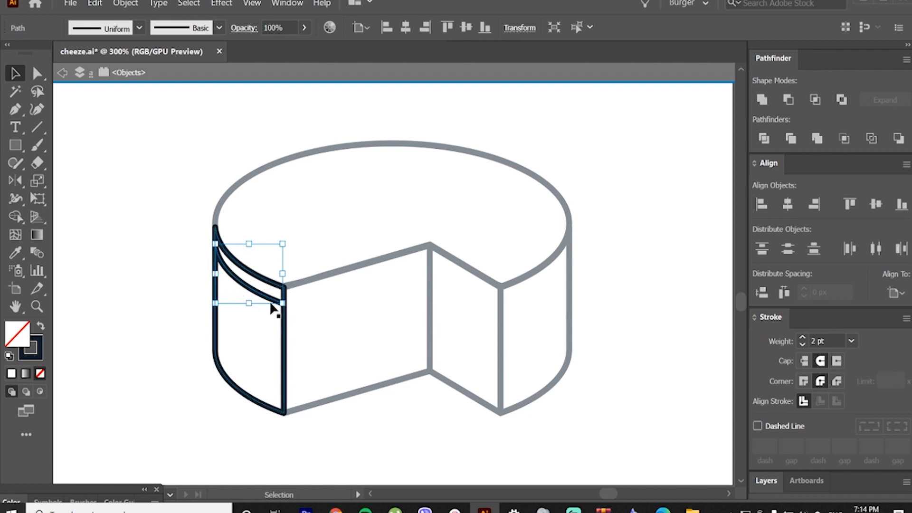
Step: Add an anchor point midway along the copied curve and delete the part running from it to the wall's right edge
{"action": "left_click", "coordinate": [21, 109]}
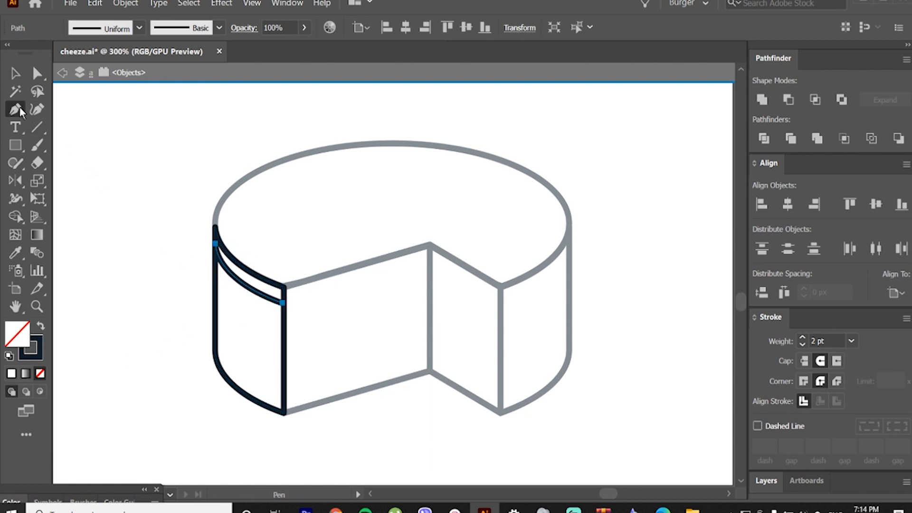
{"action": "left_click", "coordinate": [244, 284]}
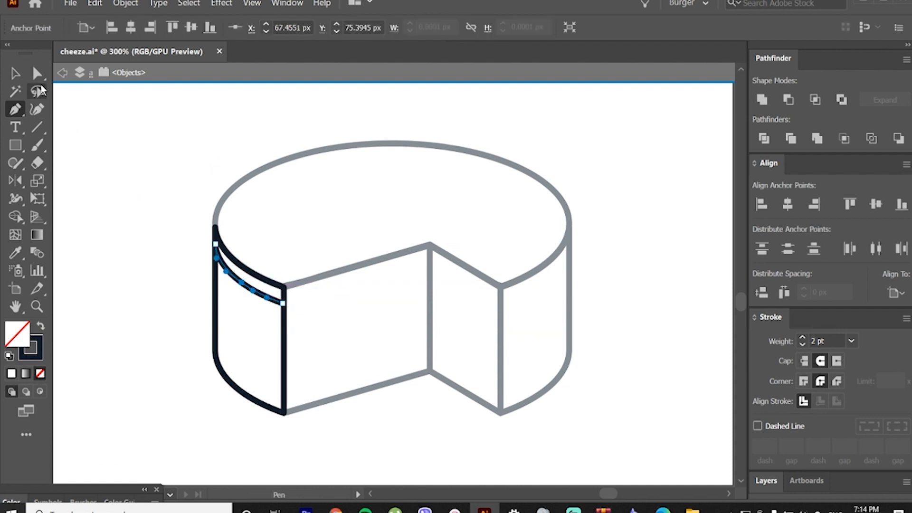
{"action": "left_click", "coordinate": [38, 78]}
{"action": "left_click", "coordinate": [151, 189]}
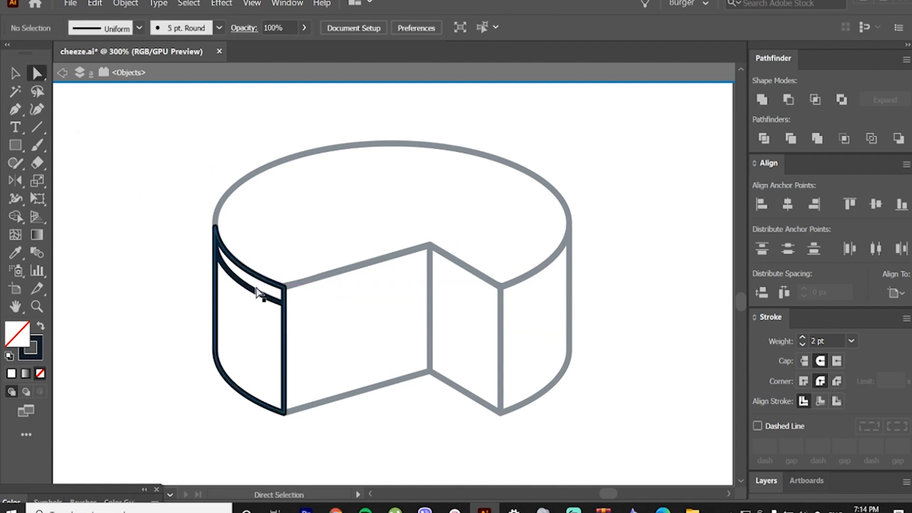
{"action": "left_click", "coordinate": [270, 299]}
{"action": "key", "text": "Delete"}
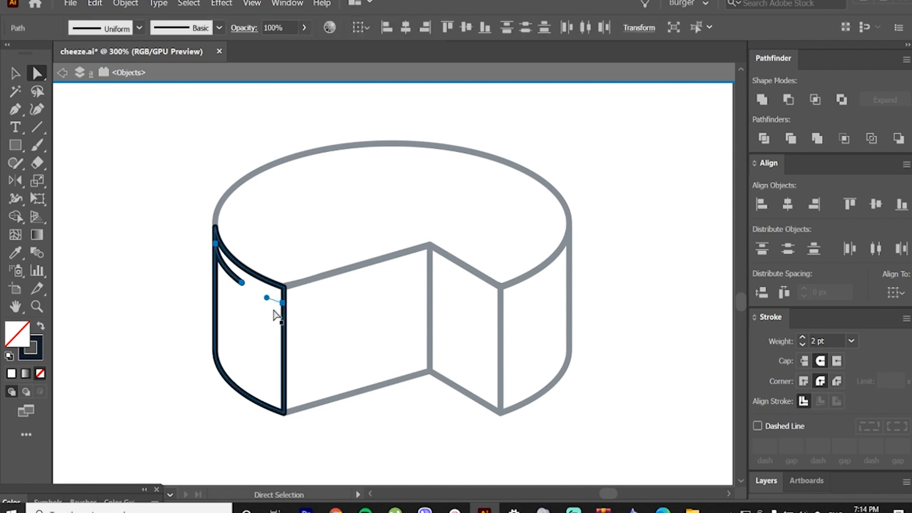
{"action": "left_click", "coordinate": [238, 306]}
{"action": "left_click", "coordinate": [283, 303]}
{"action": "key", "text": "Delete"}
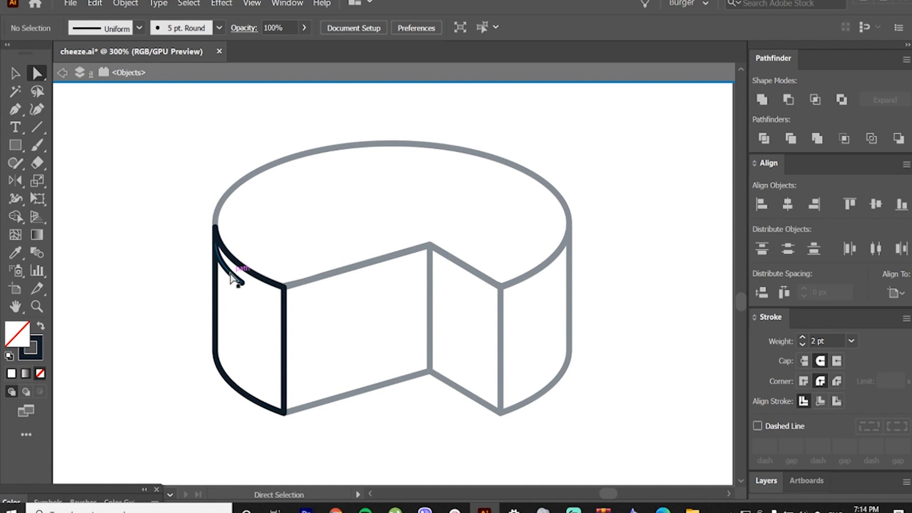
Step: Taper the remaining short curve to a point at its free end with the Width tool
{"action": "left_click", "coordinate": [231, 275]}
{"action": "left_click", "coordinate": [15, 198]}
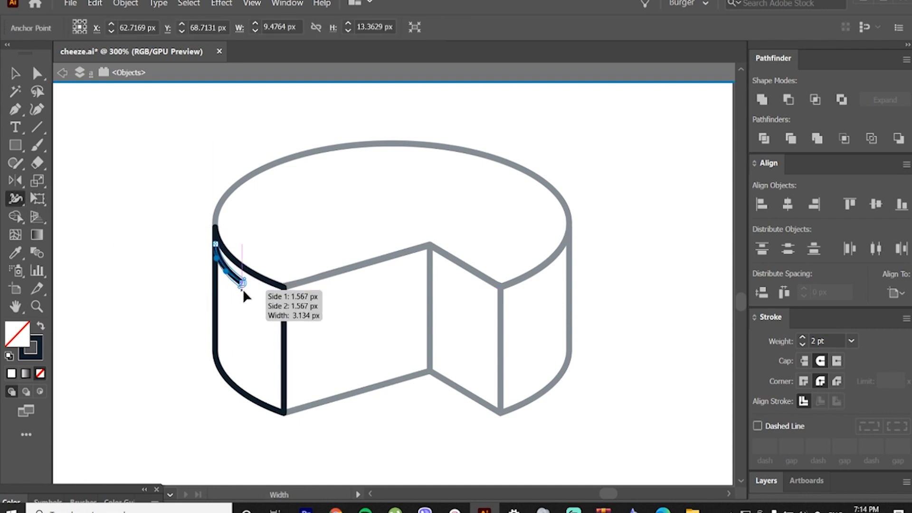
{"action": "left_click_drag", "start_coordinate": [244, 289], "coordinate": [242, 282]}
{"action": "left_click", "coordinate": [16, 74]}
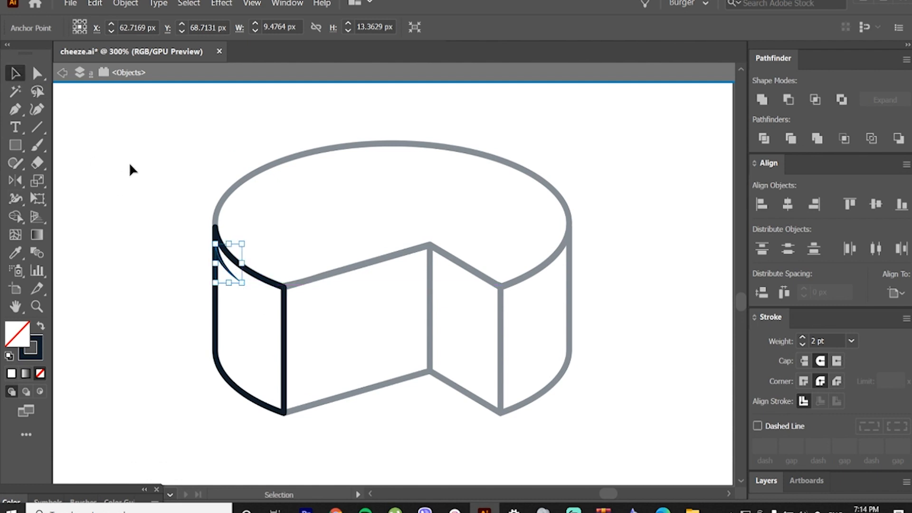
{"action": "left_click", "coordinate": [129, 162]}
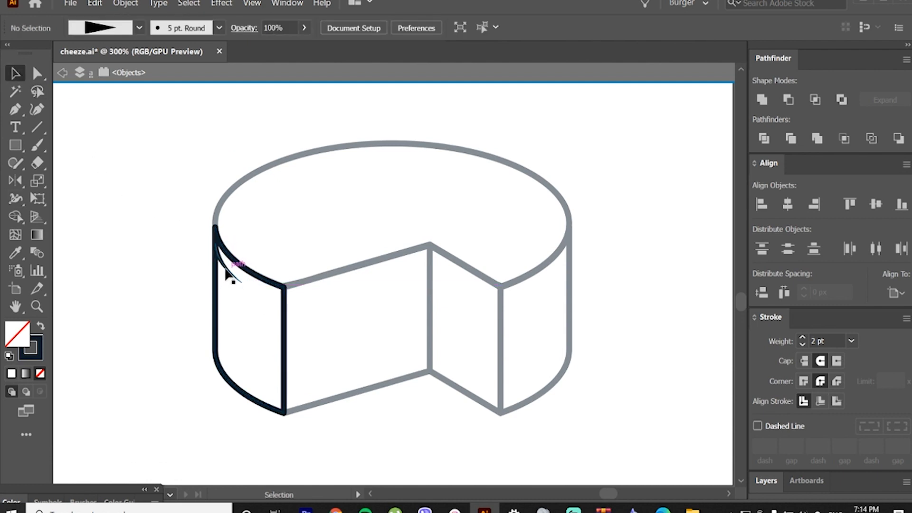
Step: Copy the tapered stroke slightly below itself and repeat the duplication down the wall's left edge until there are eight strokes
{"action": "scroll", "coordinate": [227, 273], "scroll_direction": "up", "scroll_amount": 2}
{"action": "left_click_drag", "start_coordinate": [226, 269], "coordinate": [234, 305]}
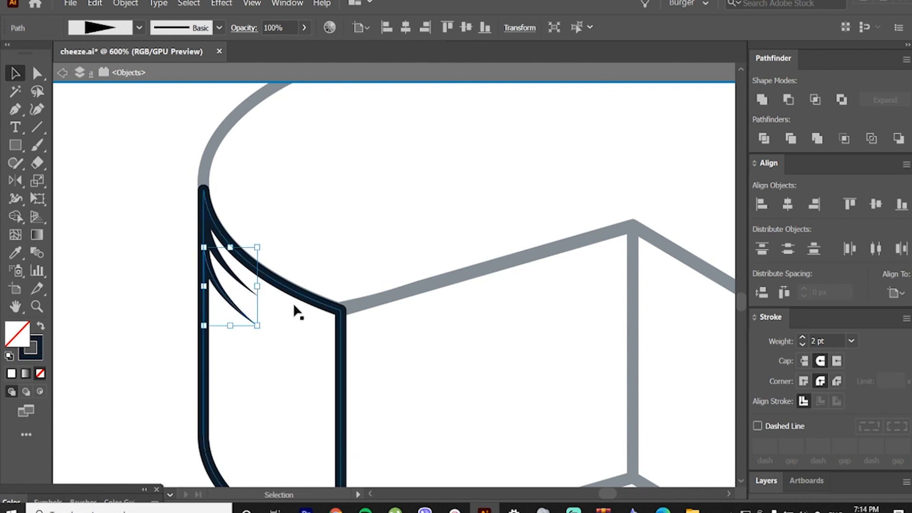
{"action": "key", "text": "ctrl+d"}
{"action": "key", "text": "ctrl+d"}
{"action": "key", "text": "ctrl+d"}
{"action": "scroll", "coordinate": [294, 305], "scroll_direction": "down", "scroll_amount": 2}
{"action": "key", "text": "a"}
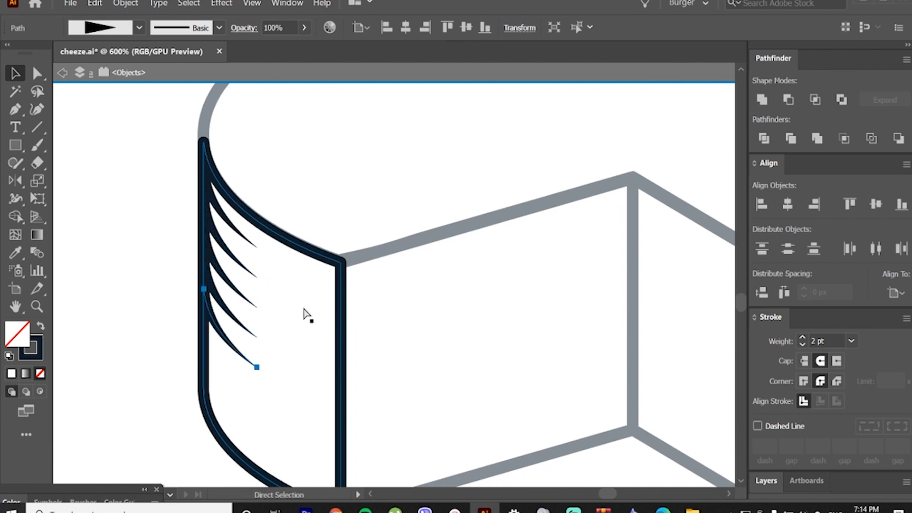
{"action": "key", "text": "ctrl+d"}
{"action": "key", "text": "ctrl+d"}
{"action": "key", "text": "v"}
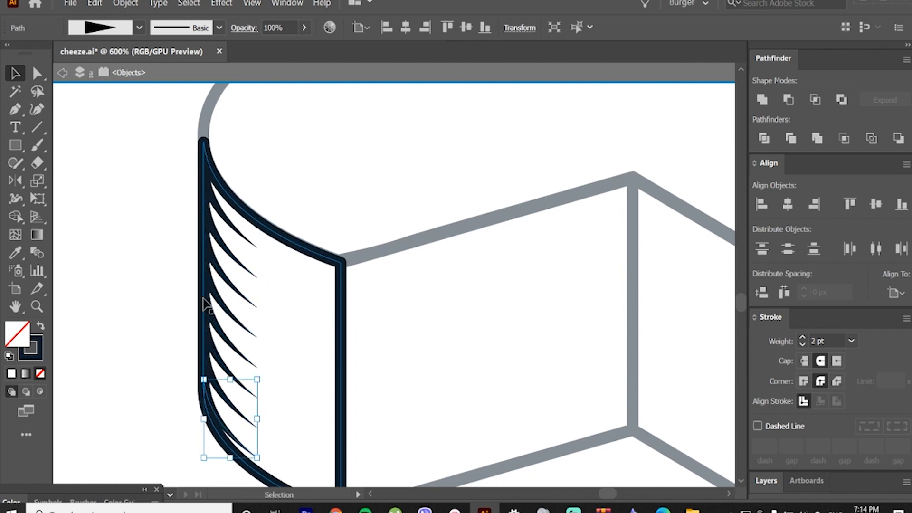
{"action": "left_click", "coordinate": [170, 312]}
Step: Nudge the lowest tapered stroke up slightly, and group all eight strokes
{"action": "scroll", "coordinate": [170, 312], "scroll_direction": "down", "scroll_amount": 1}
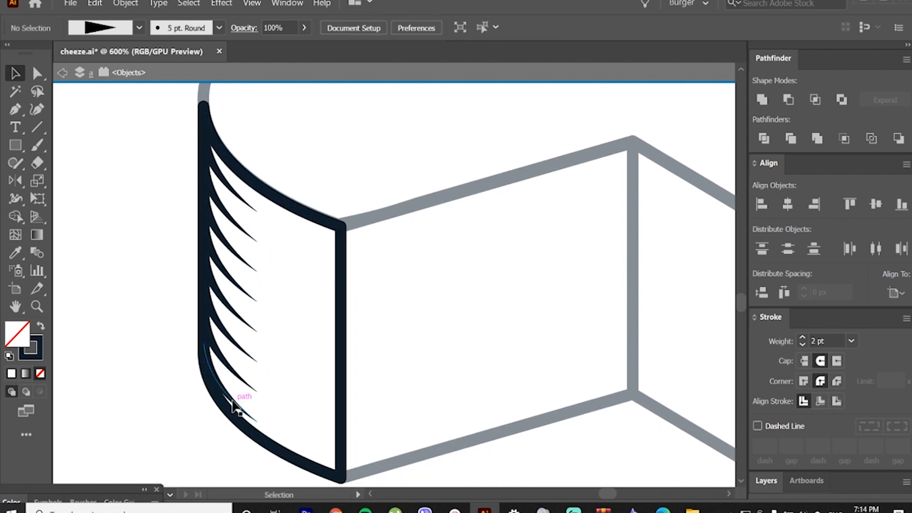
{"action": "left_click_drag", "start_coordinate": [231, 401], "coordinate": [232, 397]}
{"action": "left_click", "coordinate": [228, 351], "text": "shift"}
{"action": "left_click", "coordinate": [229, 307], "text": "shift"}
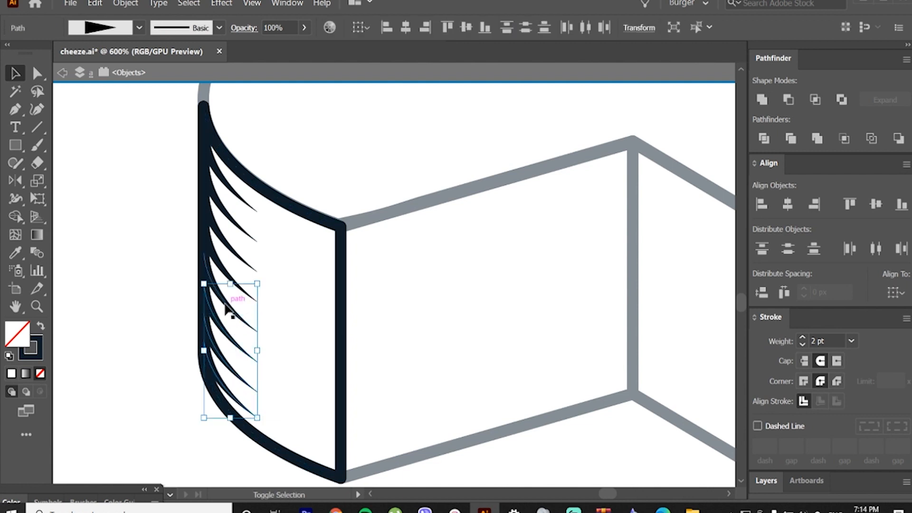
{"action": "left_click", "coordinate": [228, 285], "text": "shift"}
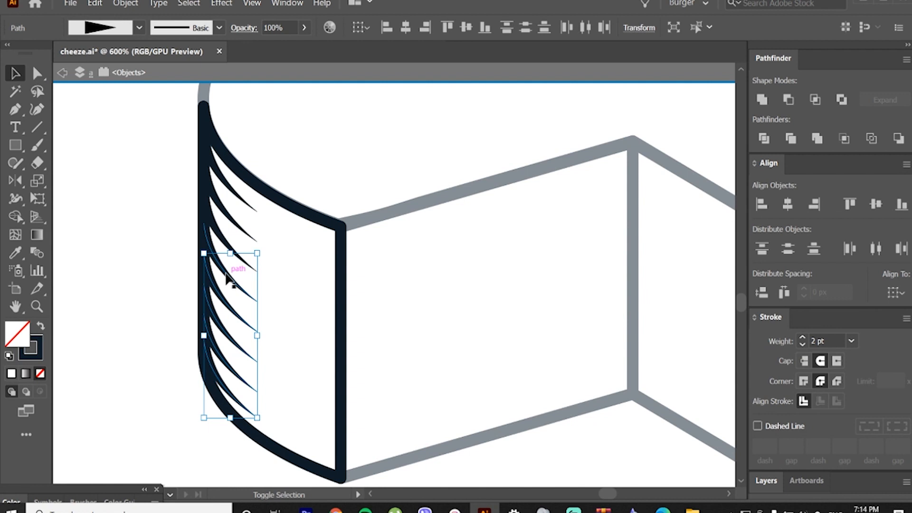
{"action": "left_click", "coordinate": [229, 219], "text": "shift"}
{"action": "left_click", "coordinate": [231, 191], "text": "shift"}
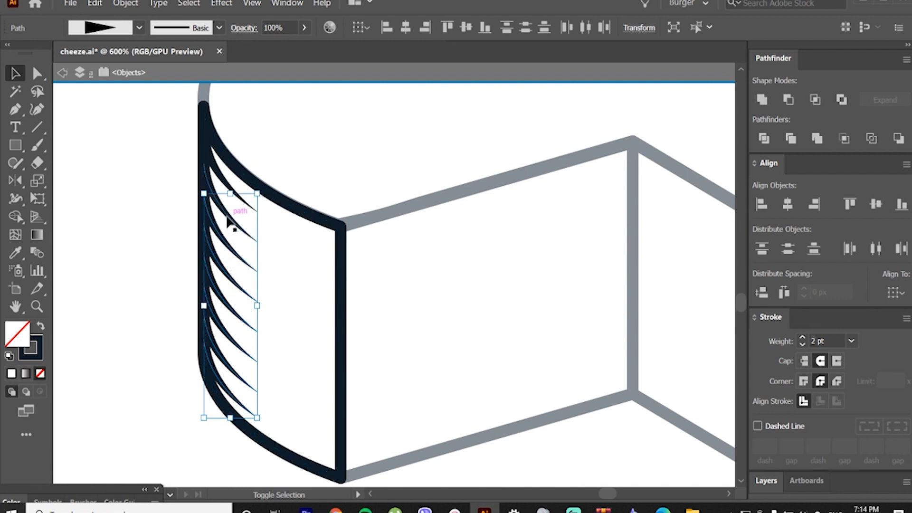
{"action": "right_click", "coordinate": [232, 192]}
{"action": "left_click", "coordinate": [276, 267]}
{"action": "left_click", "coordinate": [158, 242]}
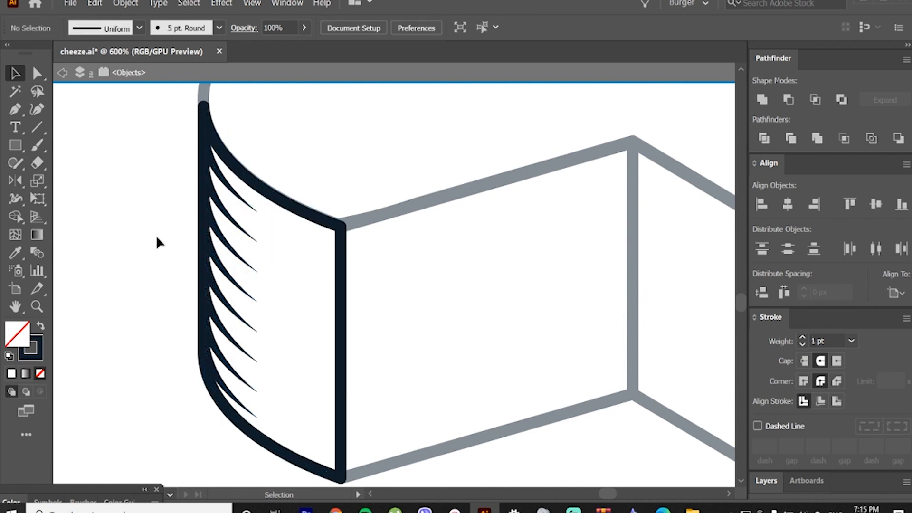
{"action": "scroll", "coordinate": [195, 269], "scroll_direction": "down", "scroll_amount": 1}
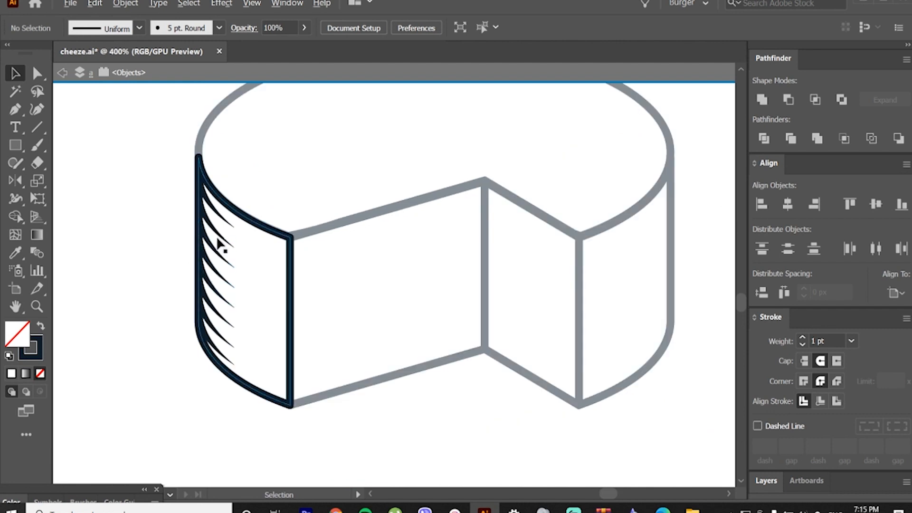
Step: Copy the group of tapered strokes onto the right wall and reflect the copy about a 90° axis
{"action": "left_click_drag", "start_coordinate": [226, 240], "coordinate": [671, 240]}
{"action": "right_click", "coordinate": [659, 264]}
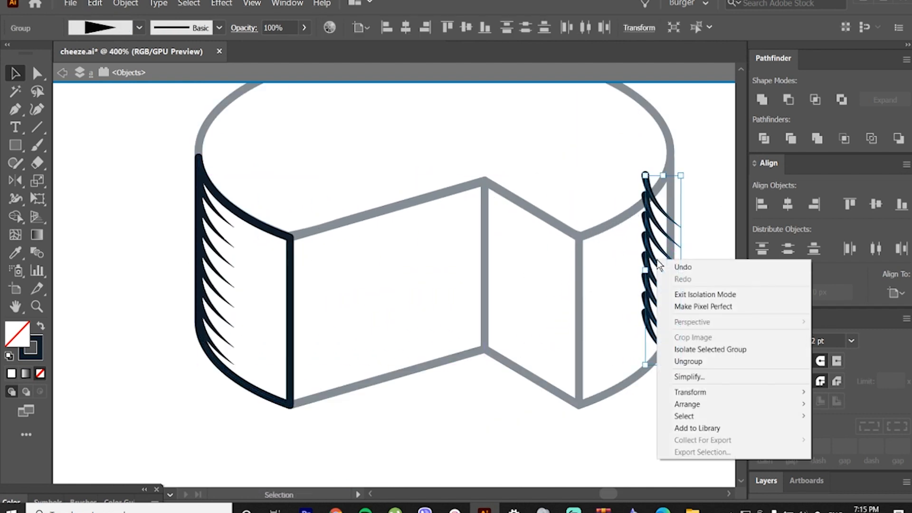
{"action": "mouse_move", "coordinate": [689, 392]}
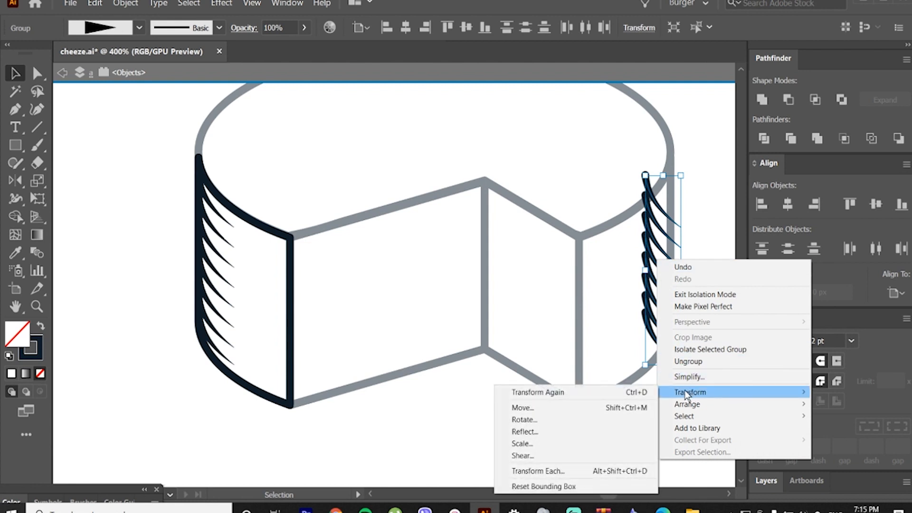
{"action": "left_click", "coordinate": [589, 431]}
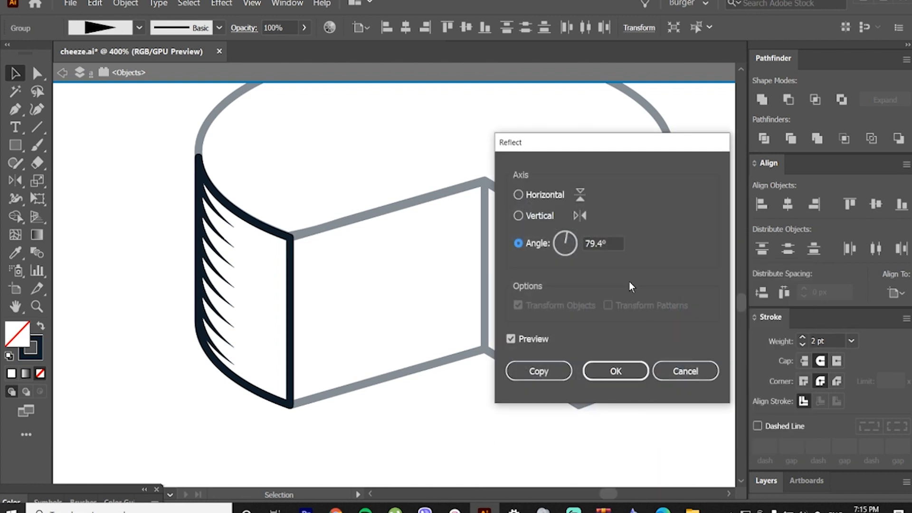
{"action": "left_click_drag", "start_coordinate": [606, 143], "coordinate": [469, 170]}
{"action": "double_click", "coordinate": [477, 266]}
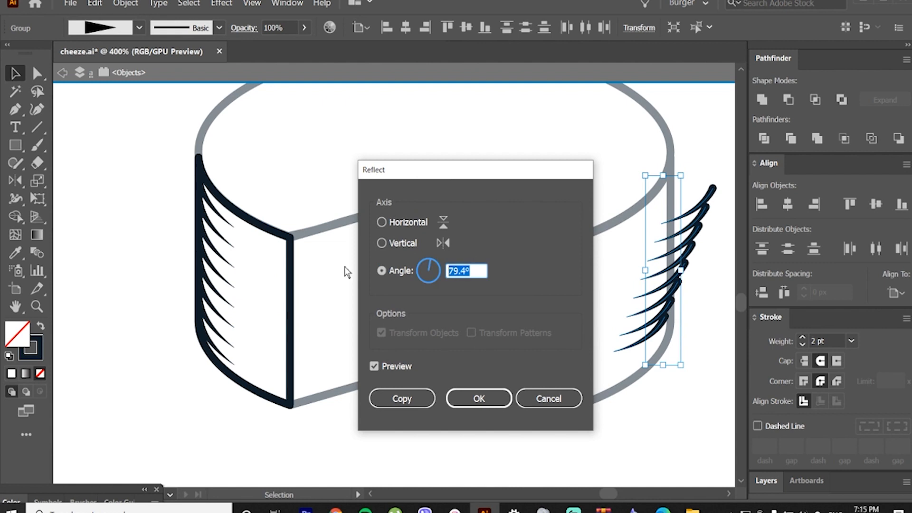
{"action": "type", "text": "90"}
{"action": "key", "text": "Tab"}
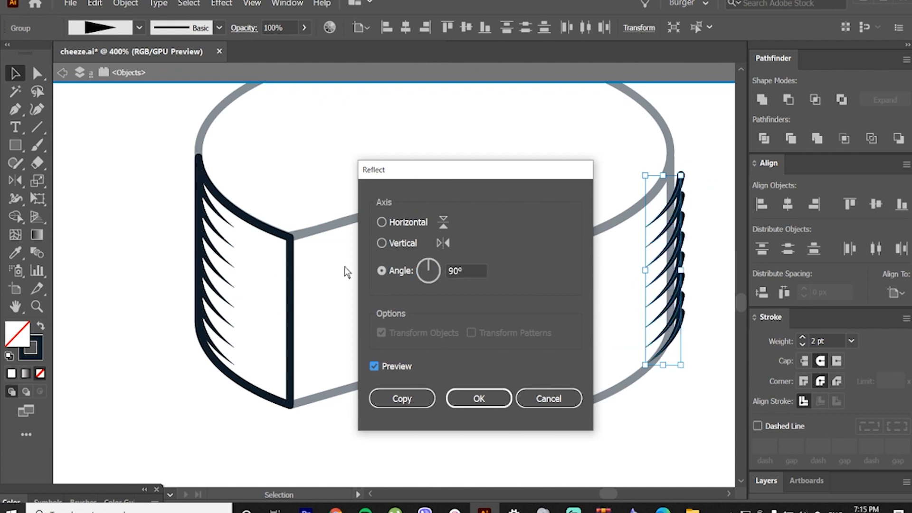
{"action": "left_click", "coordinate": [482, 398]}
Step: Fit the mirrored strokes against the right wall's outer edge and exit isolation mode
{"action": "mouse_move", "coordinate": [672, 213]}
{"action": "left_mouse_down"}
{"action": "mouse_move", "coordinate": [655, 199]}
{"action": "mouse_move", "coordinate": [658, 209]}
{"action": "left_mouse_up"}
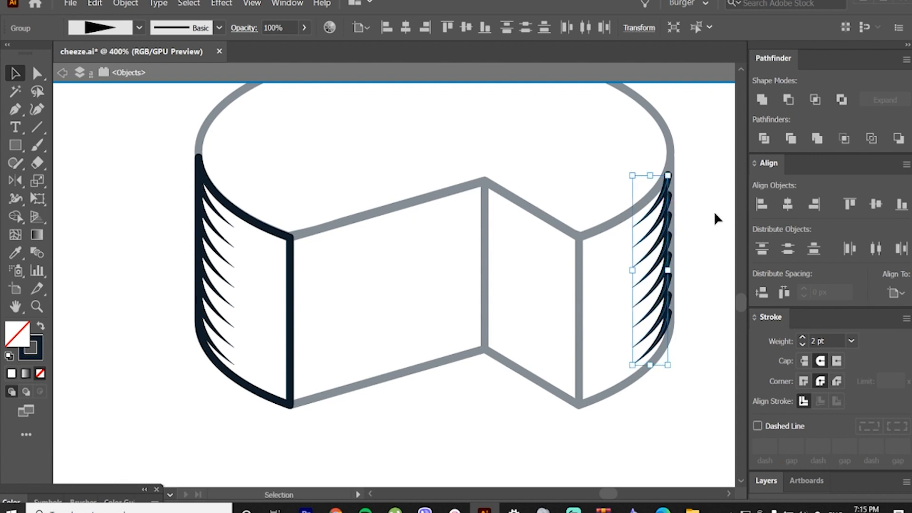
{"action": "left_click", "coordinate": [714, 211]}
{"action": "double_click", "coordinate": [419, 267]}
{"action": "scroll", "coordinate": [412, 274], "scroll_direction": "down", "scroll_amount": 2}
{"action": "left_click_drag", "start_coordinate": [469, 302], "coordinate": [463, 341]}
{"action": "scroll", "coordinate": [473, 320], "scroll_direction": "up", "scroll_amount": 1}
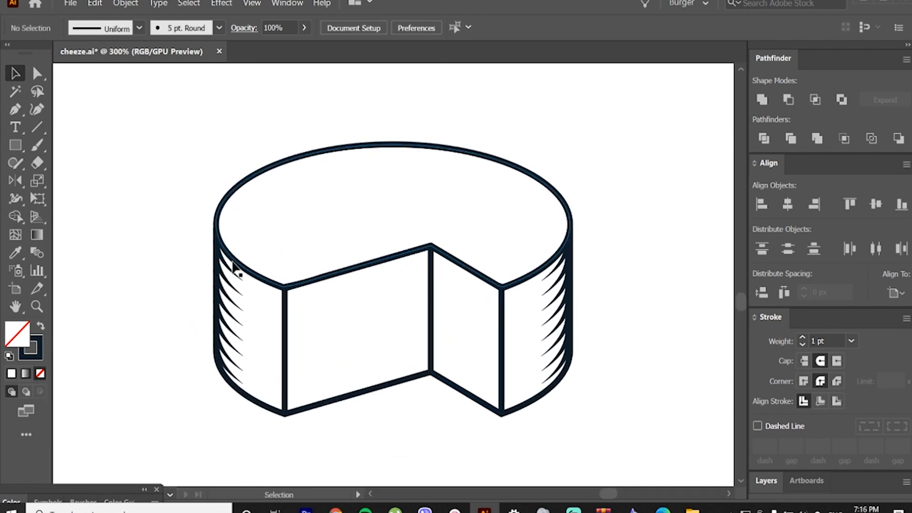
Step: Select both groups of tapered shading strokes and expand their appearance
{"action": "left_click", "coordinate": [230, 271]}
{"action": "left_click", "coordinate": [230, 274]}
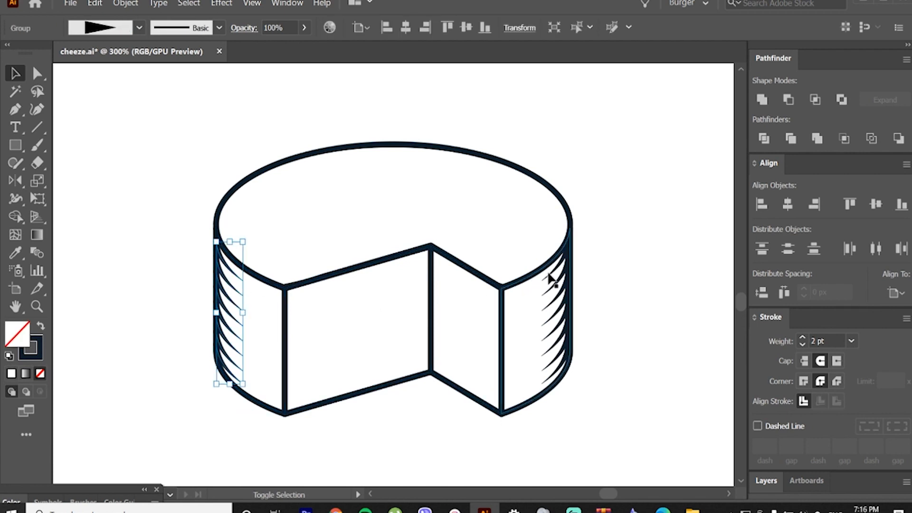
{"action": "left_click", "coordinate": [556, 266], "text": "shift"}
{"action": "left_click", "coordinate": [125, 3]}
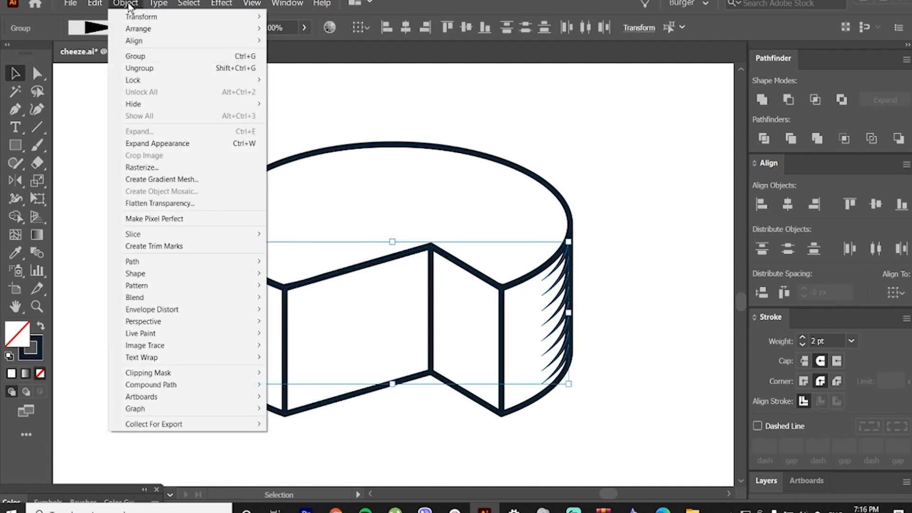
{"action": "left_click", "coordinate": [154, 142]}
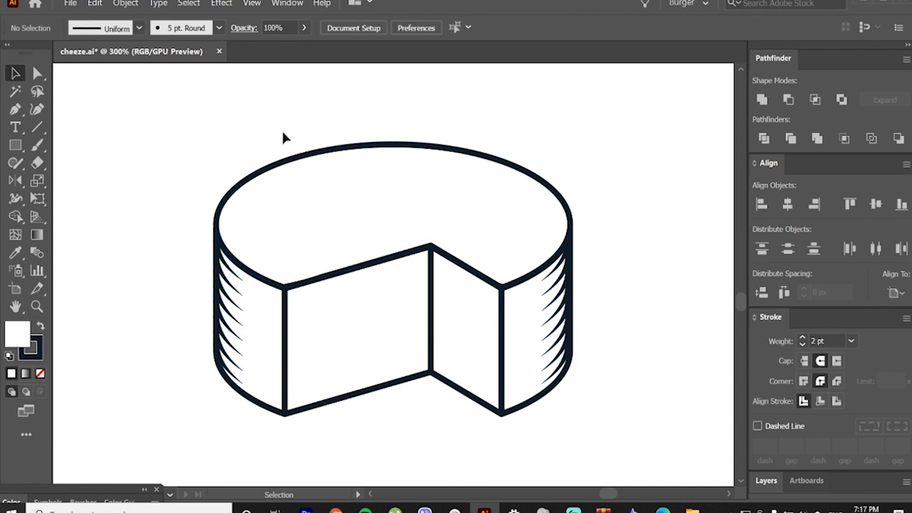
Step: Expand the fills and strokes of the cheese wheel's faces and trim the expanded shapes
{"action": "mouse_move", "coordinate": [281, 132]}
{"action": "left_mouse_down"}
{"action": "mouse_move", "coordinate": [443, 377]}
{"action": "mouse_move", "coordinate": [522, 438]}
{"action": "left_mouse_up"}
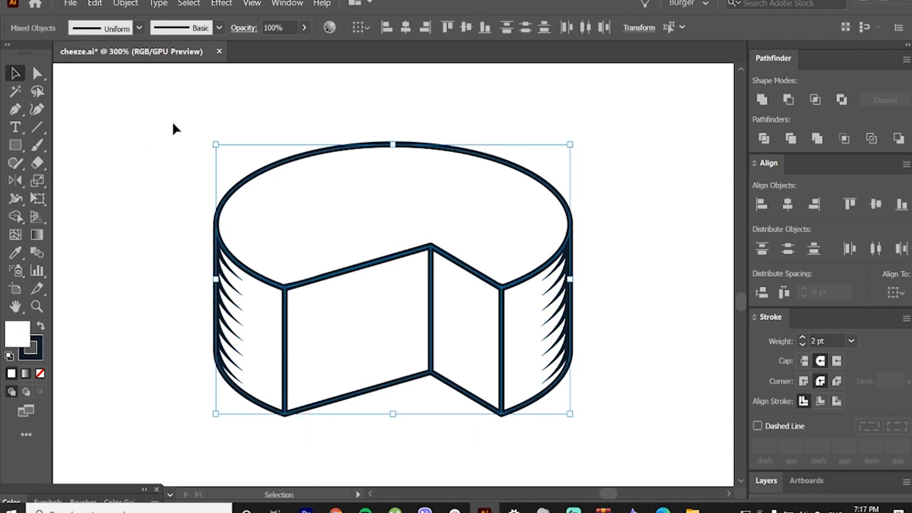
{"action": "left_click", "coordinate": [125, 3]}
{"action": "left_click", "coordinate": [159, 131]}
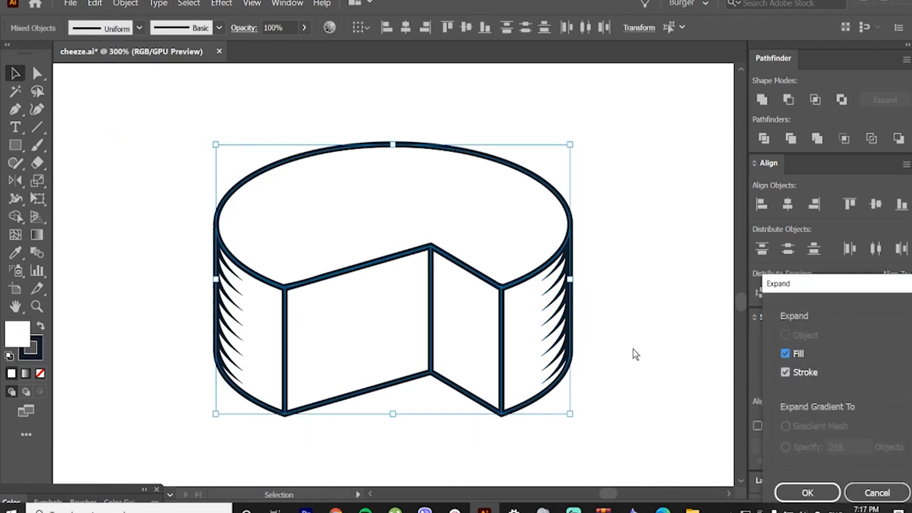
{"action": "left_click", "coordinate": [802, 491]}
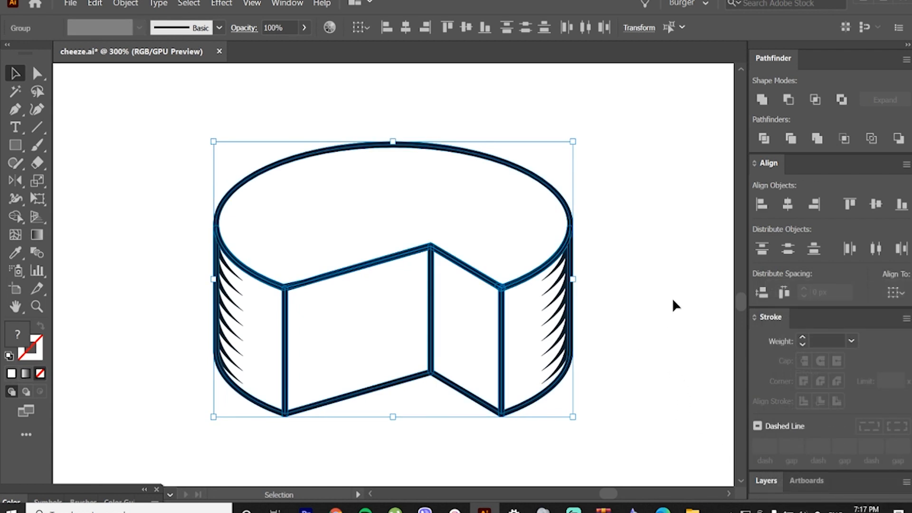
{"action": "left_click", "coordinate": [789, 138]}
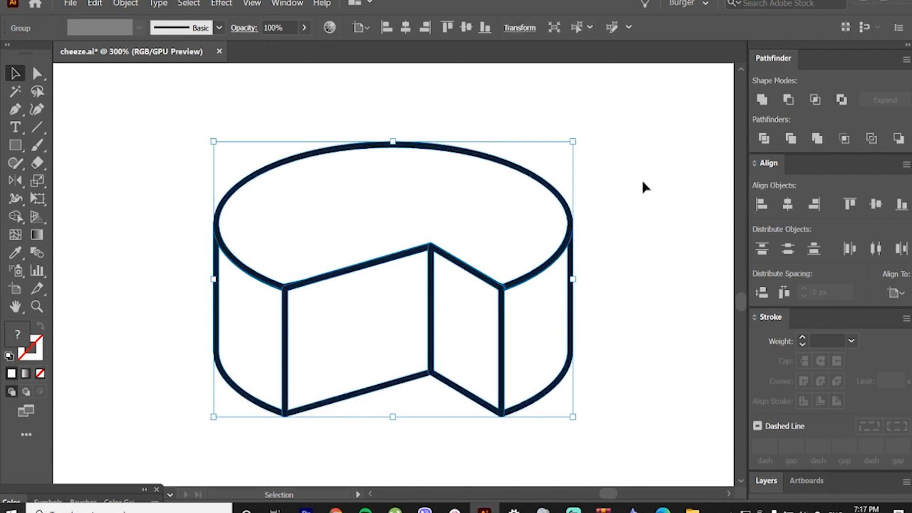
Step: Send the trimmed cheese wheel behind the shading strokes and ungroup it
{"action": "right_click", "coordinate": [461, 294]}
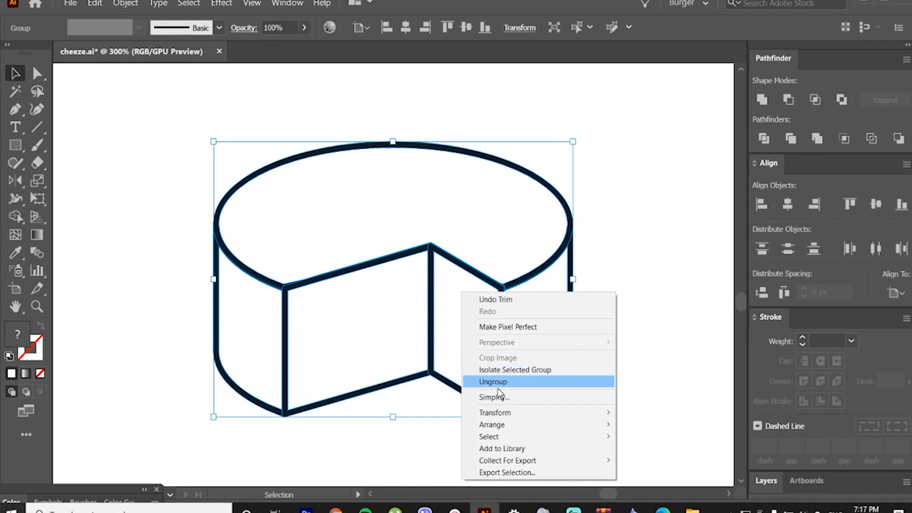
{"action": "mouse_move", "coordinate": [568, 423]}
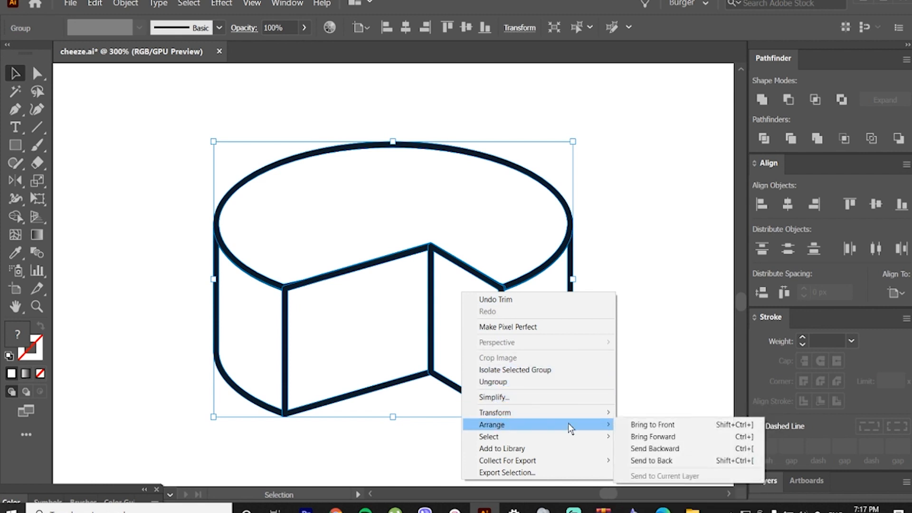
{"action": "left_click", "coordinate": [640, 459]}
{"action": "left_click", "coordinate": [644, 376]}
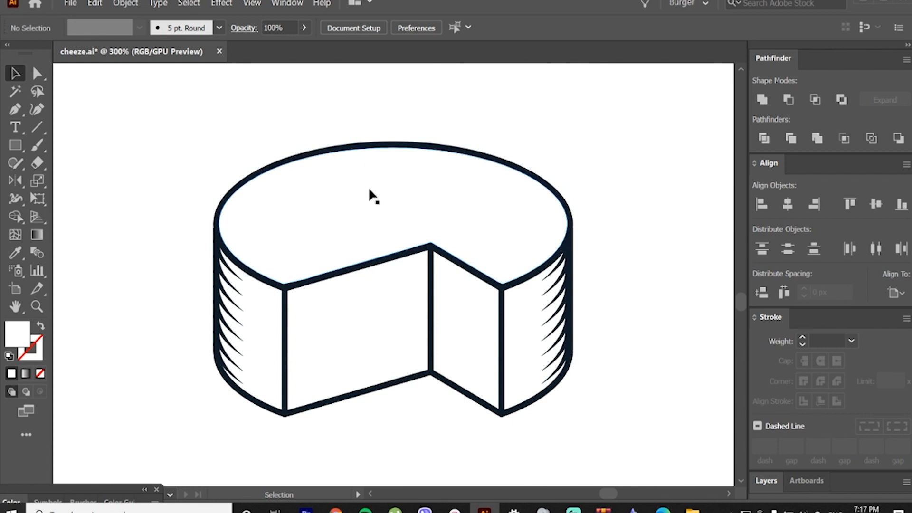
{"action": "left_click", "coordinate": [446, 185]}
{"action": "right_click", "coordinate": [447, 186]}
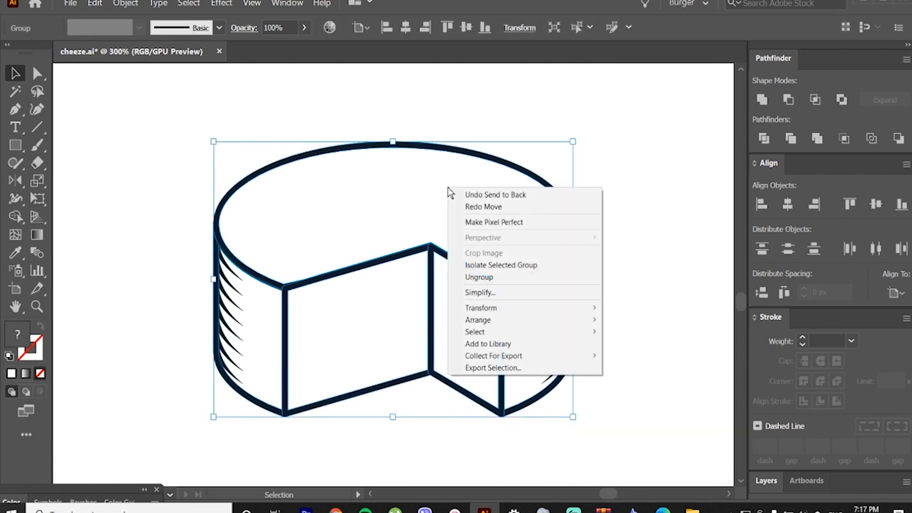
{"action": "left_click", "coordinate": [480, 278]}
{"action": "left_click", "coordinate": [594, 203]}
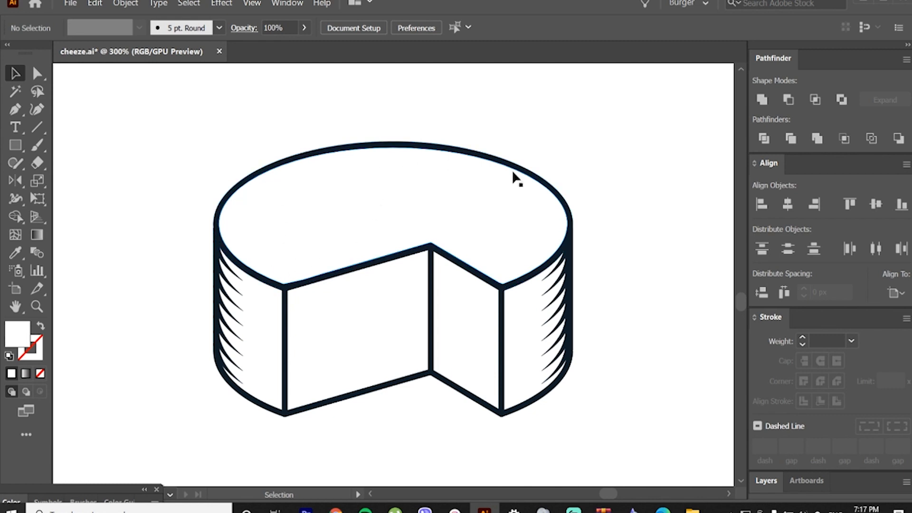
Step: Create an offset path of -3 px with round joins from the white top face
{"action": "left_click", "coordinate": [375, 187]}
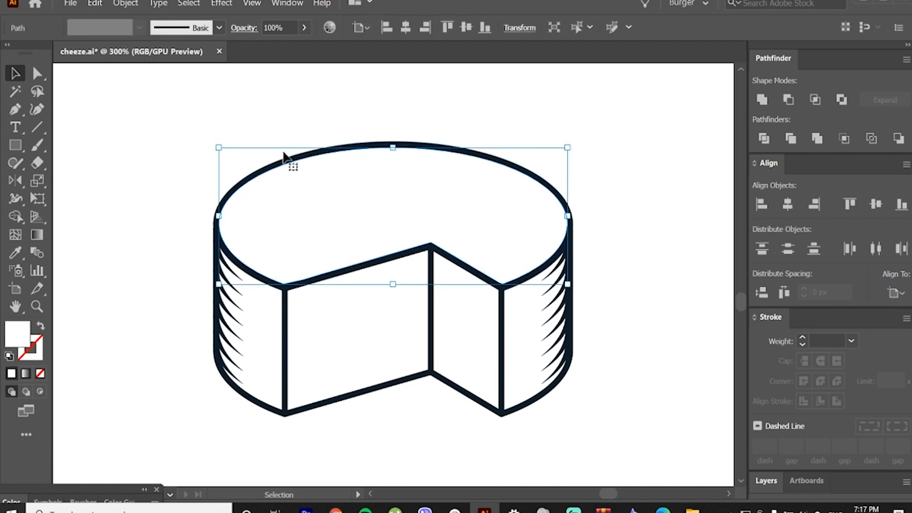
{"action": "left_click", "coordinate": [127, 5]}
{"action": "mouse_move", "coordinate": [150, 260]}
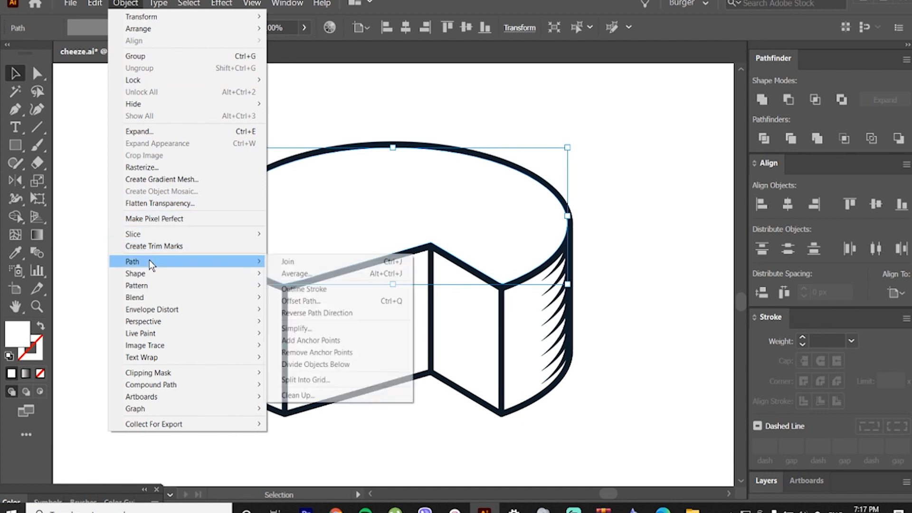
{"action": "left_click", "coordinate": [303, 297]}
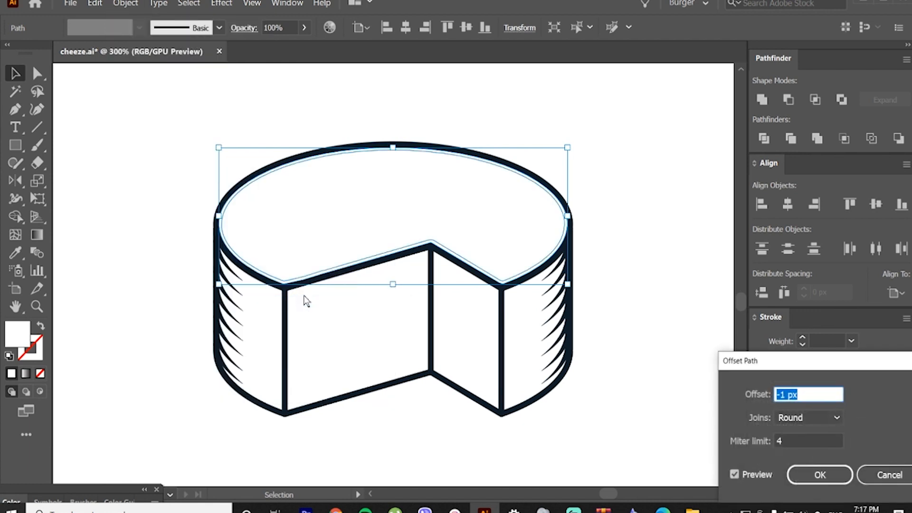
{"action": "type", "text": "-3"}
{"action": "key", "text": "Tab"}
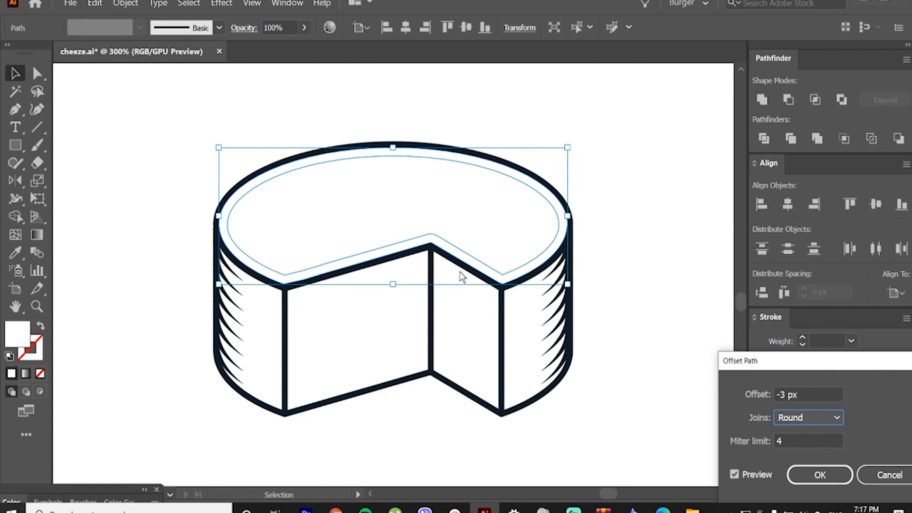
{"action": "left_click", "coordinate": [810, 477]}
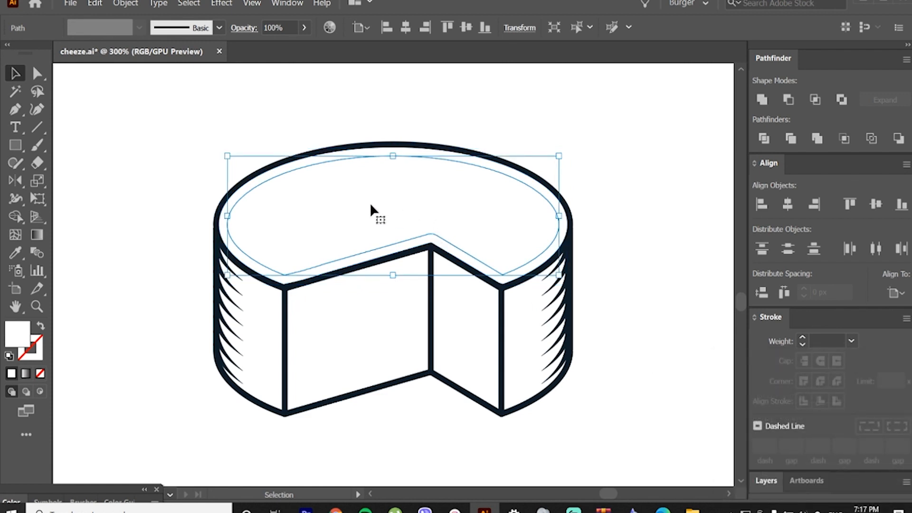
Step: Duplicate the inset shape slightly to the right, and fill the original inset shape with the outline's dark colour
{"action": "key", "text": "a"}
{"action": "key", "text": "v"}
{"action": "left_click_drag", "start_coordinate": [364, 204], "coordinate": [373, 204]}
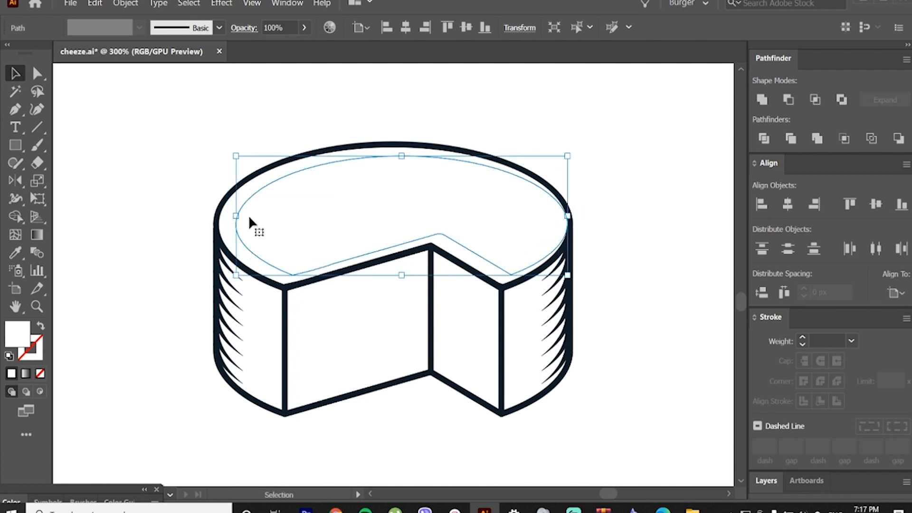
{"action": "left_click_drag", "start_coordinate": [250, 219], "coordinate": [230, 224]}
{"action": "left_click", "coordinate": [15, 254]}
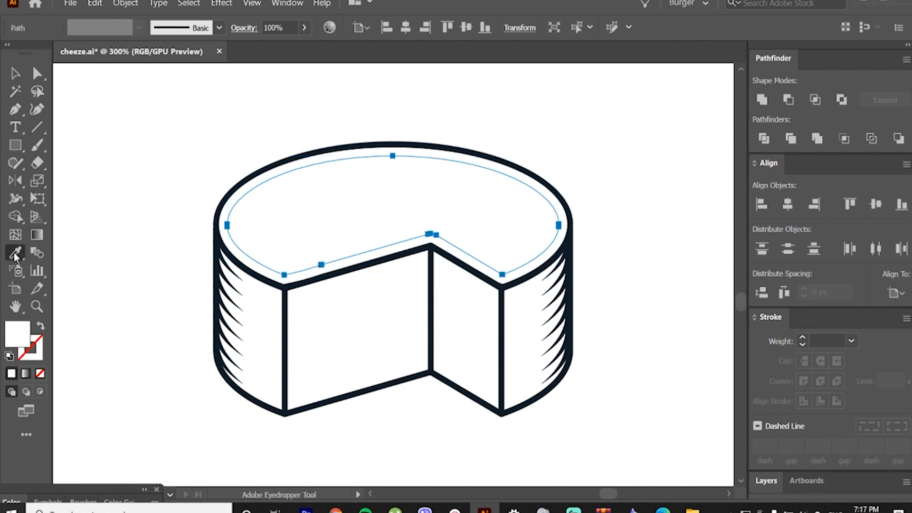
{"action": "left_click", "coordinate": [217, 207]}
{"action": "key", "text": "v"}
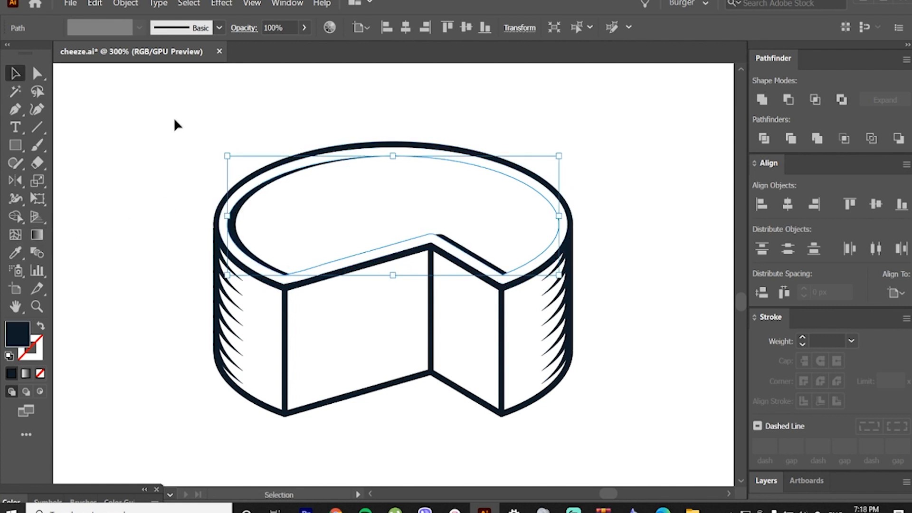
{"action": "left_click", "coordinate": [173, 118]}
Step: Stretch the white inset copy slightly downward and upward, and shift it a little left over the dark shape
{"action": "left_click", "coordinate": [312, 228]}
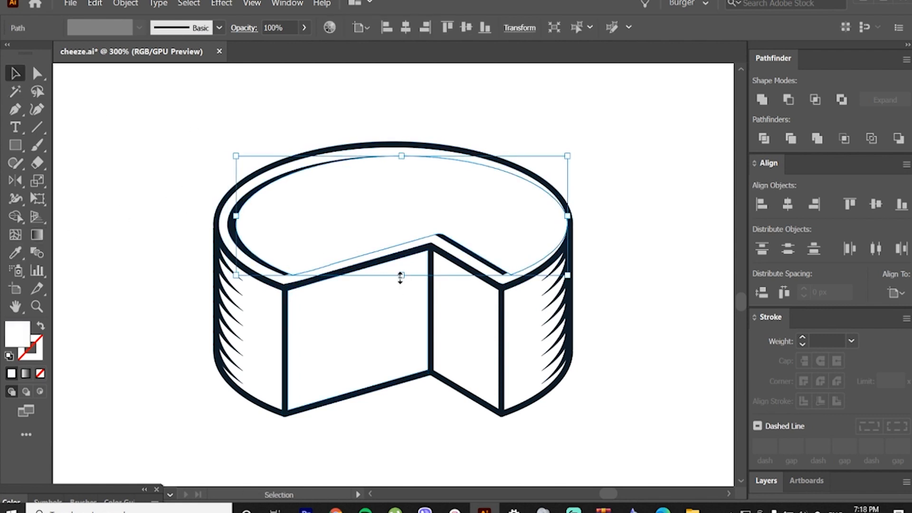
{"action": "left_click_drag", "start_coordinate": [401, 277], "coordinate": [400, 284]}
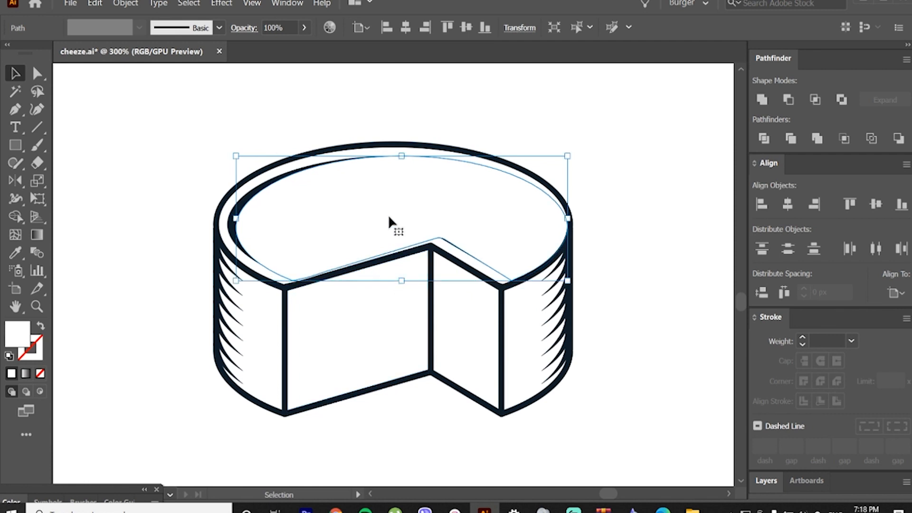
{"action": "left_click_drag", "start_coordinate": [402, 155], "coordinate": [398, 154]}
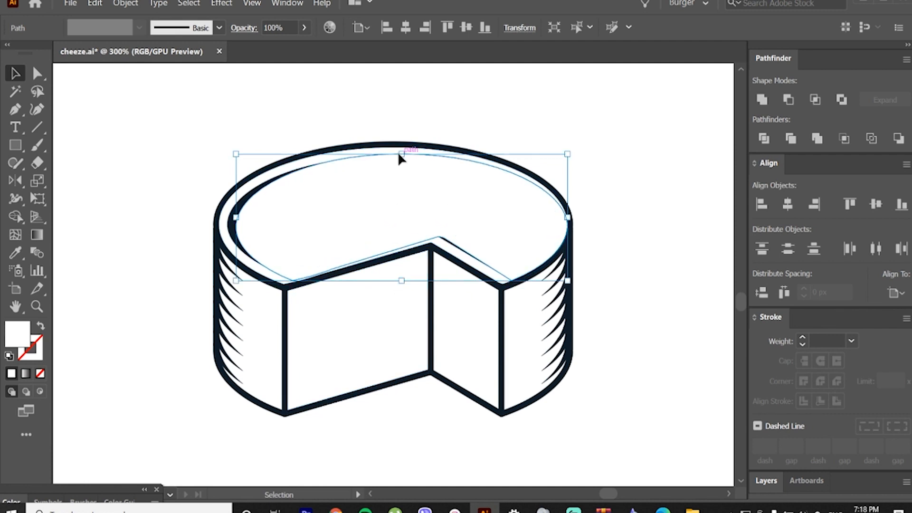
{"action": "left_click_drag", "start_coordinate": [347, 198], "coordinate": [343, 199]}
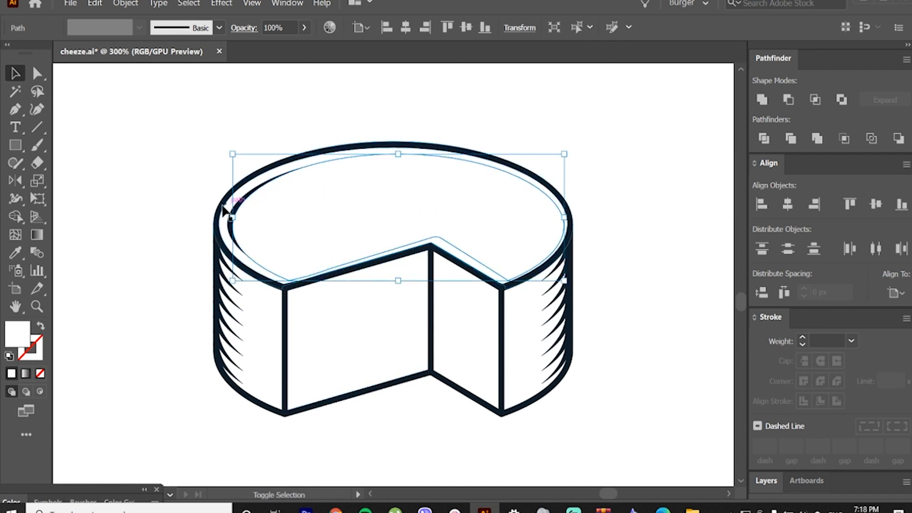
Step: Subtract the white copy from the dark inset shape with Minus Front, and place a smaller copy of the resulting crescent inside it
{"action": "left_click", "coordinate": [243, 196], "text": "shift"}
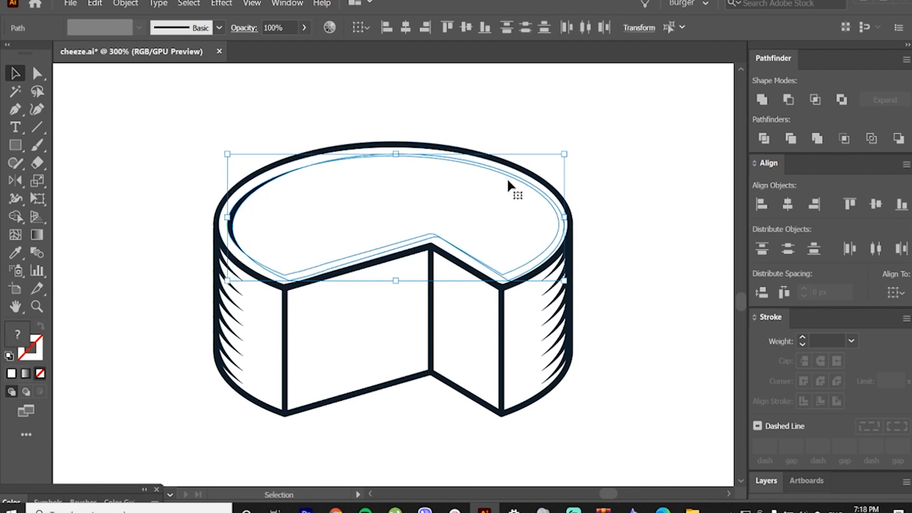
{"action": "left_click", "coordinate": [789, 99]}
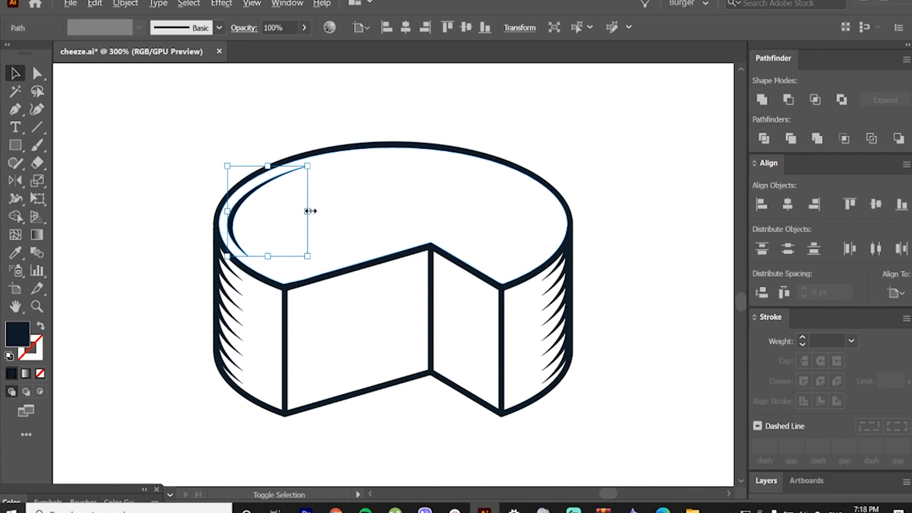
{"action": "left_click_drag", "start_coordinate": [310, 211], "coordinate": [290, 209]}
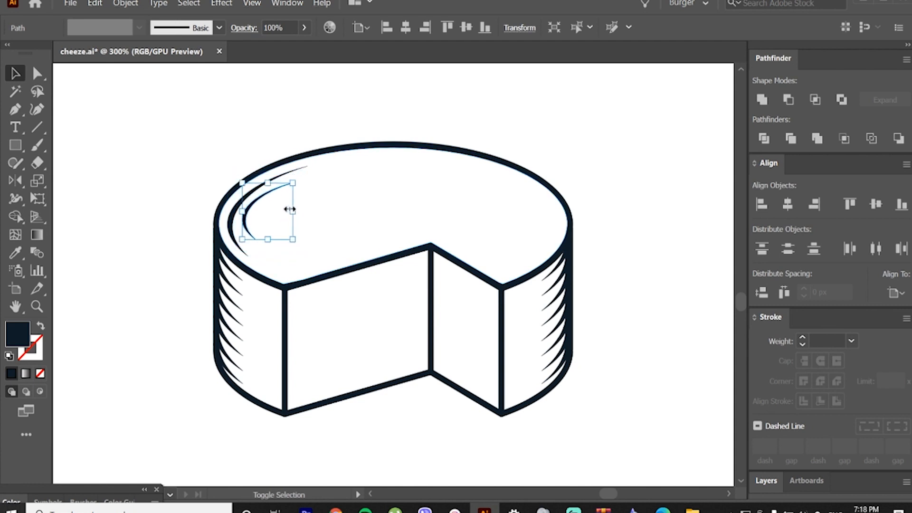
{"action": "left_click", "coordinate": [369, 136]}
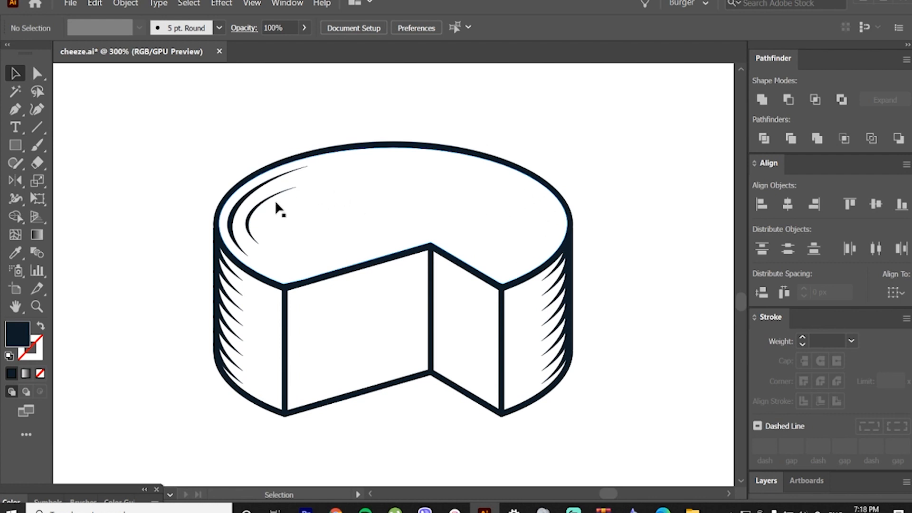
Step: Group the two curved accent strokes on the left of the top face and duplicate the group horizontally to the right side
{"action": "left_click", "coordinate": [262, 202]}
{"action": "left_click", "coordinate": [238, 209], "text": "shift"}
{"action": "right_click", "coordinate": [239, 203]}
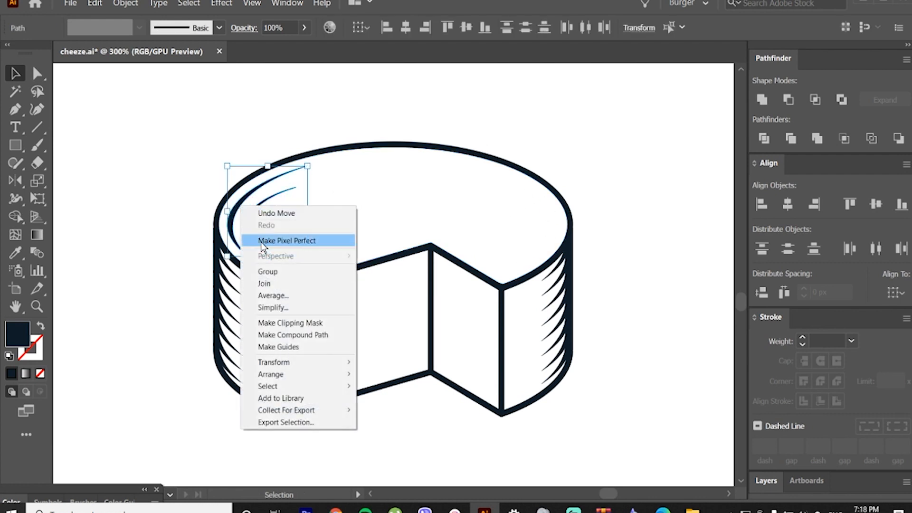
{"action": "left_click", "coordinate": [266, 272]}
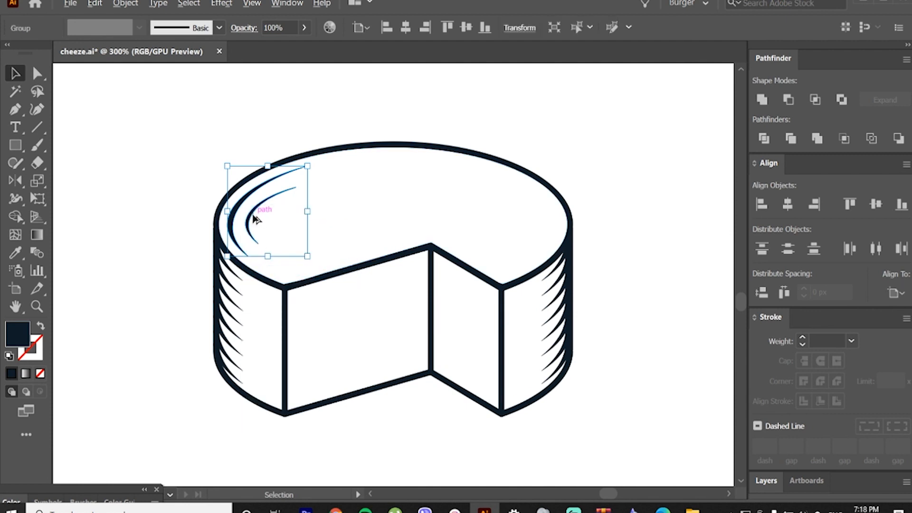
{"action": "left_click_drag", "start_coordinate": [254, 219], "coordinate": [522, 219], "text": "alt"}
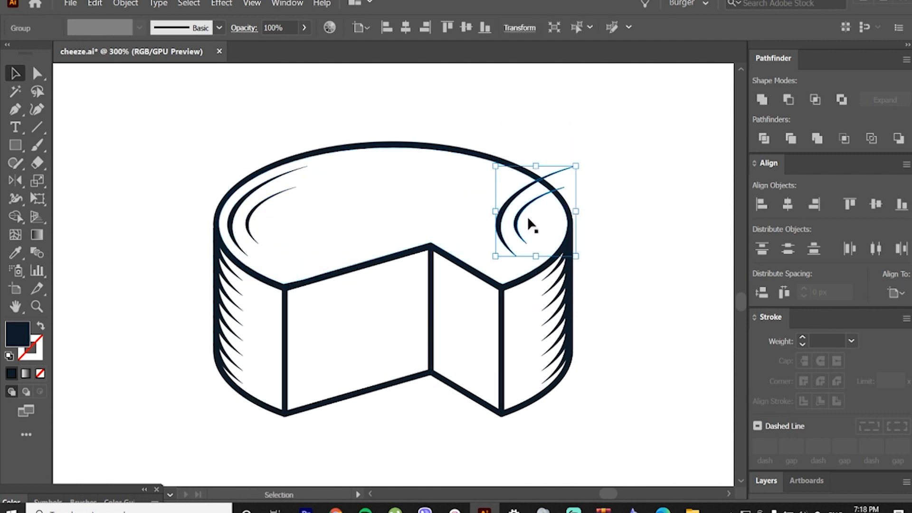
Step: Reflect the duplicated accent strokes horizontally and position them inside the right rim of the top face
{"action": "key", "text": "o"}
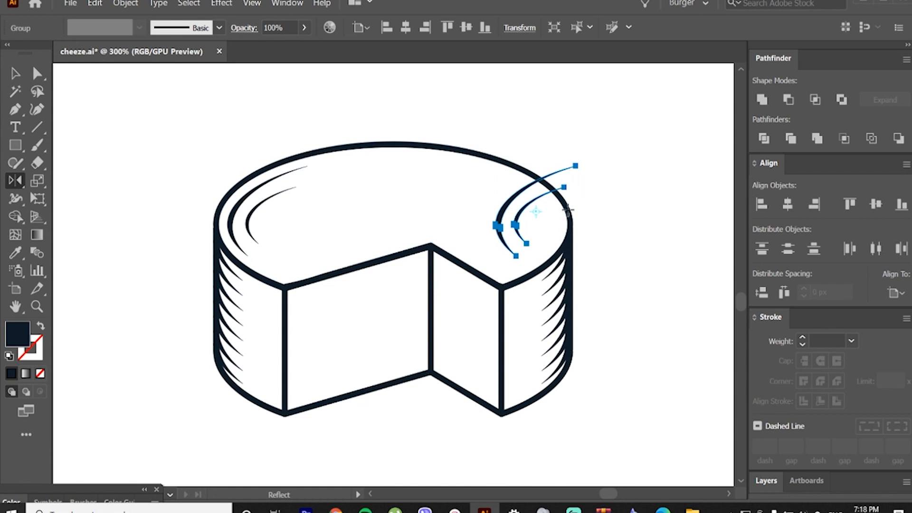
{"action": "left_click_drag", "start_coordinate": [569, 209], "coordinate": [483, 209]}
{"action": "key", "text": "v"}
{"action": "mouse_move", "coordinate": [547, 210]}
{"action": "left_mouse_down"}
{"action": "mouse_move", "coordinate": [560, 212]}
{"action": "mouse_move", "coordinate": [534, 216]}
{"action": "left_mouse_up"}
{"action": "left_click", "coordinate": [544, 127]}
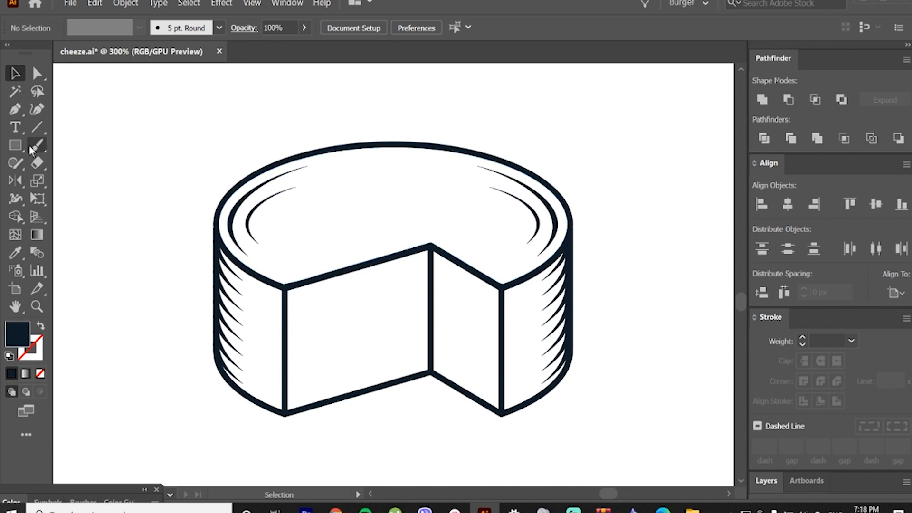
Step: Draw a dark ellipse matching the cheese's full top, scale it down proportionally, and place it on the left part of the top face
{"action": "left_click_drag", "start_coordinate": [14, 145], "coordinate": [67, 179]}
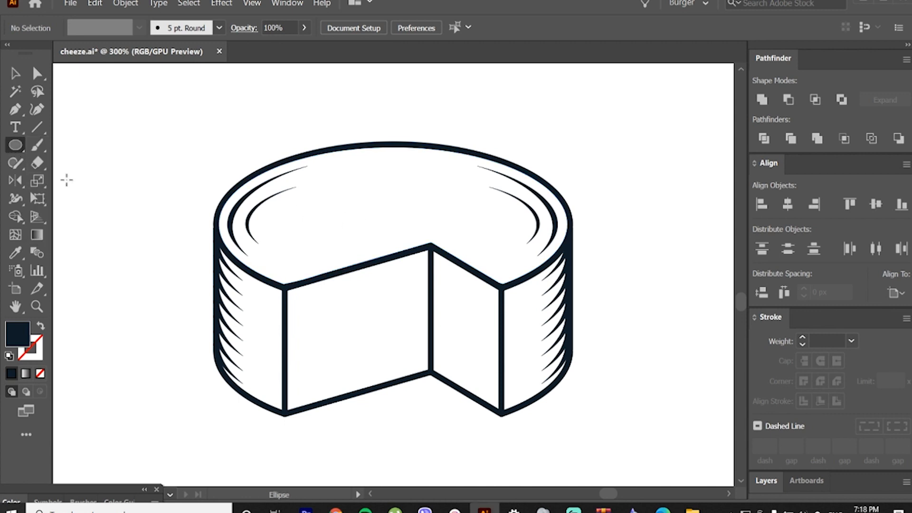
{"action": "left_click_drag", "start_coordinate": [214, 141], "coordinate": [571, 303]}
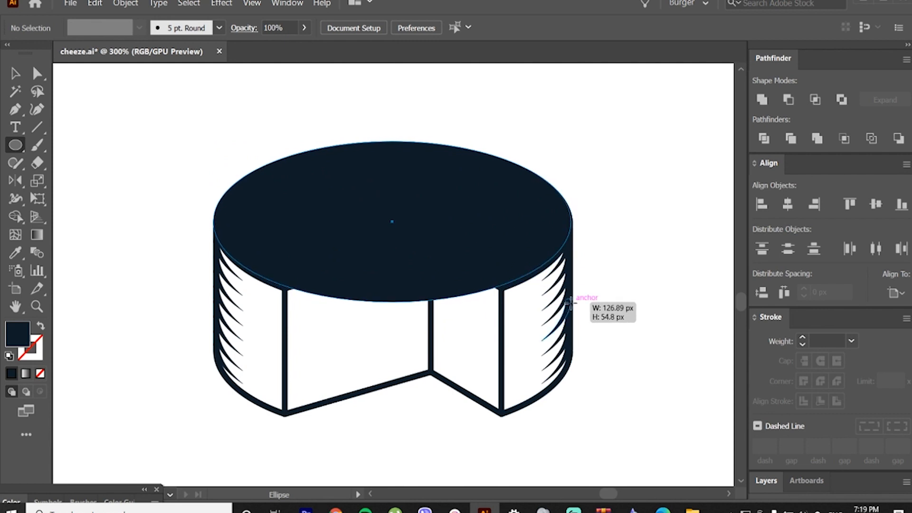
{"action": "left_click_drag", "start_coordinate": [571, 303], "coordinate": [571, 303]}
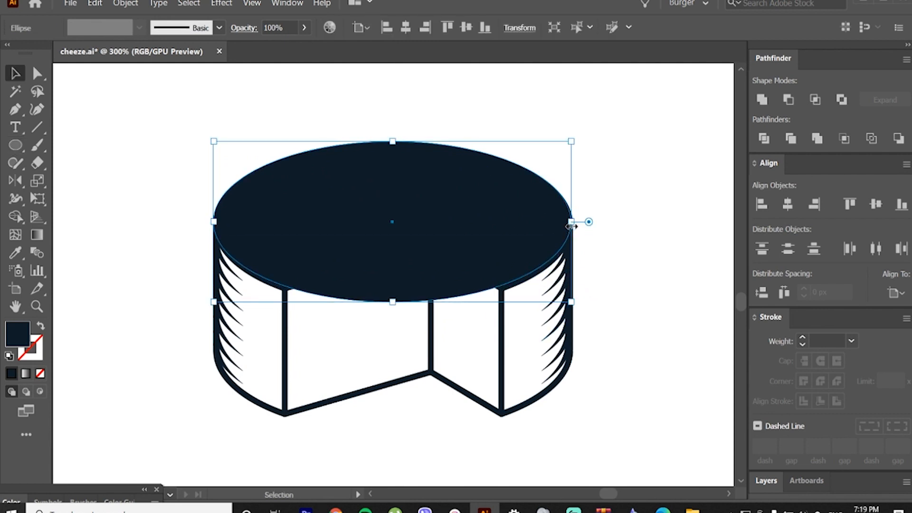
{"action": "key", "text": "v"}
{"action": "left_click_drag", "start_coordinate": [572, 221], "coordinate": [418, 221]}
{"action": "left_click_drag", "start_coordinate": [404, 225], "coordinate": [357, 200]}
Step: Paste a copy of the small ellipse in front, fill it white, make it slightly narrower, and offset it downward over the dark one
{"action": "key", "text": "a"}
{"action": "key", "text": "ctrl+c"}
{"action": "key", "text": "ctrl+f"}
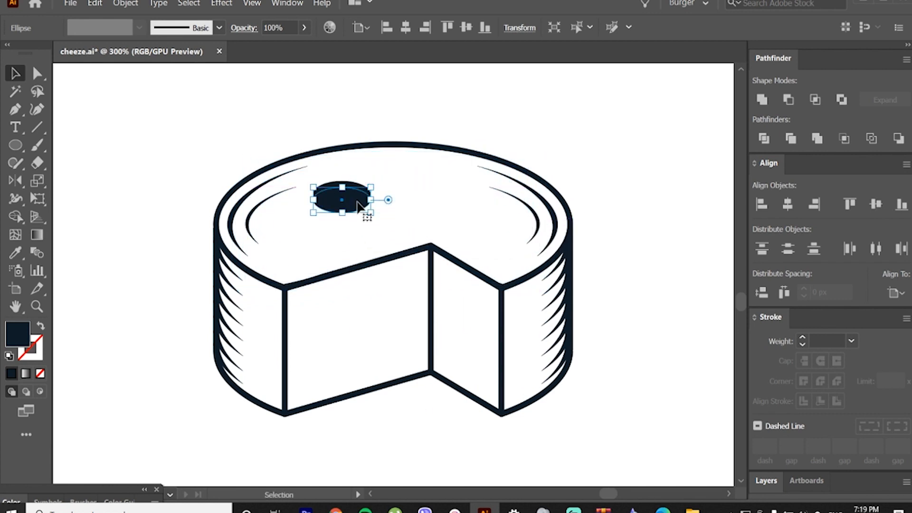
{"action": "key", "text": "i"}
{"action": "left_click", "coordinate": [379, 183]}
{"action": "key", "text": "v"}
{"action": "scroll", "coordinate": [345, 211], "scroll_direction": "up", "scroll_amount": 1}
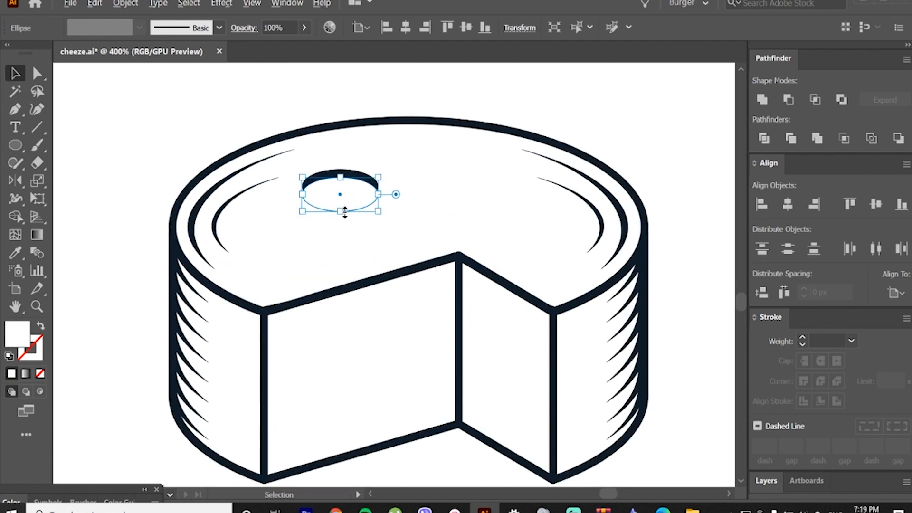
{"action": "scroll", "coordinate": [345, 211], "scroll_direction": "up", "scroll_amount": 1}
{"action": "left_click_drag", "start_coordinate": [338, 210], "coordinate": [337, 219]}
{"action": "scroll", "coordinate": [336, 182], "scroll_direction": "up", "scroll_amount": 1}
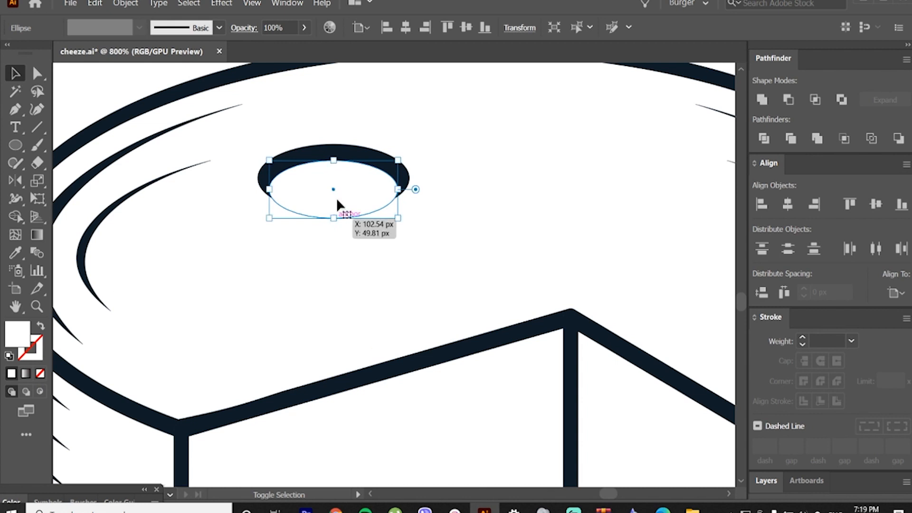
{"action": "left_click_drag", "start_coordinate": [339, 181], "coordinate": [339, 186]}
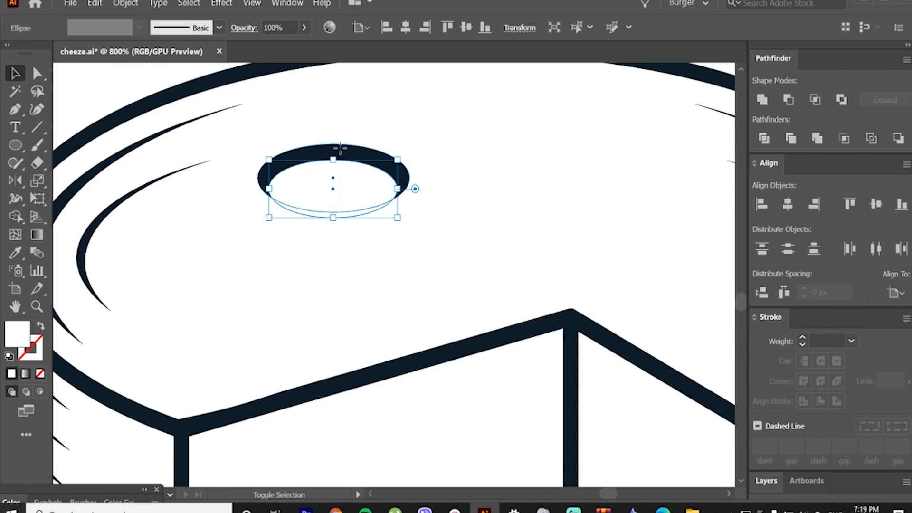
Step: Subtract the white ellipse from the dark one with Minus Front, and copy the resulting crescent toward the right of the top face
{"action": "left_click", "coordinate": [342, 151], "text": "shift"}
{"action": "left_click", "coordinate": [789, 99]}
{"action": "left_click_drag", "start_coordinate": [337, 153], "coordinate": [333, 226]}
{"action": "left_click_drag", "start_coordinate": [330, 217], "coordinate": [580, 239]}
{"action": "scroll", "coordinate": [347, 231], "scroll_direction": "down", "scroll_amount": 1}
{"action": "left_click_drag", "start_coordinate": [631, 250], "coordinate": [618, 251]}
{"action": "key", "text": "ctrl+z"}
{"action": "scroll", "coordinate": [528, 242], "scroll_direction": "down", "scroll_amount": 1}
{"action": "scroll", "coordinate": [560, 282], "scroll_direction": "down", "scroll_amount": 1}
Step: Spread resized copies of the crescent over the top face to form four holes of different sizes
{"action": "left_click_drag", "start_coordinate": [558, 282], "coordinate": [460, 246]}
{"action": "mouse_move", "coordinate": [484, 220]}
{"action": "left_mouse_down"}
{"action": "mouse_move", "coordinate": [509, 230]}
{"action": "mouse_move", "coordinate": [499, 238]}
{"action": "mouse_move", "coordinate": [498, 222]}
{"action": "left_mouse_up"}
{"action": "left_click_drag", "start_coordinate": [434, 165], "coordinate": [431, 174]}
{"action": "left_click_drag", "start_coordinate": [358, 206], "coordinate": [332, 229]}
{"action": "left_click_drag", "start_coordinate": [420, 175], "coordinate": [399, 186]}
{"action": "left_click_drag", "start_coordinate": [488, 220], "coordinate": [345, 165]}
{"action": "key", "text": "ctrl+shift+a"}
{"action": "left_click_drag", "start_coordinate": [437, 196], "coordinate": [409, 185]}
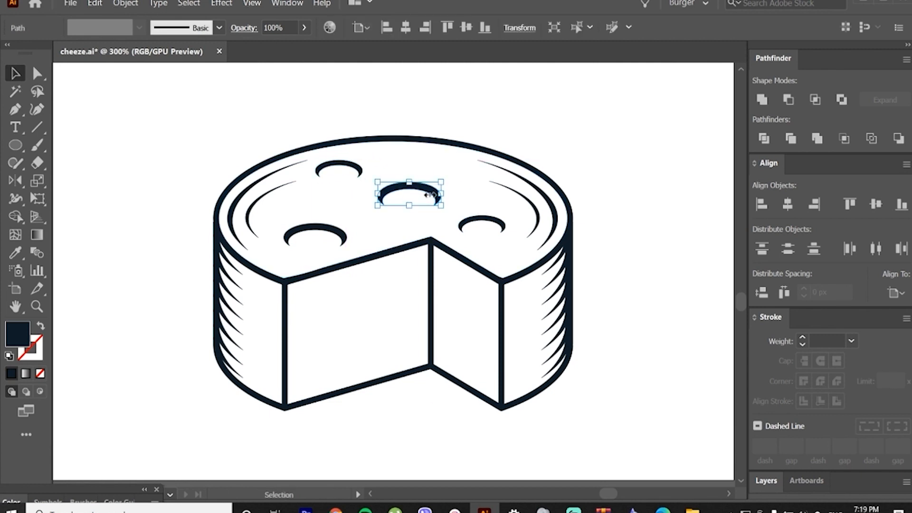
Step: Add a smaller crescent hole near the back right of the top face and shift the central hole slightly
{"action": "left_click_drag", "start_coordinate": [354, 165], "coordinate": [442, 159]}
{"action": "key", "text": "ctrl+shift+a"}
{"action": "left_click_drag", "start_coordinate": [408, 185], "coordinate": [405, 190]}
{"action": "left_click", "coordinate": [415, 118]}
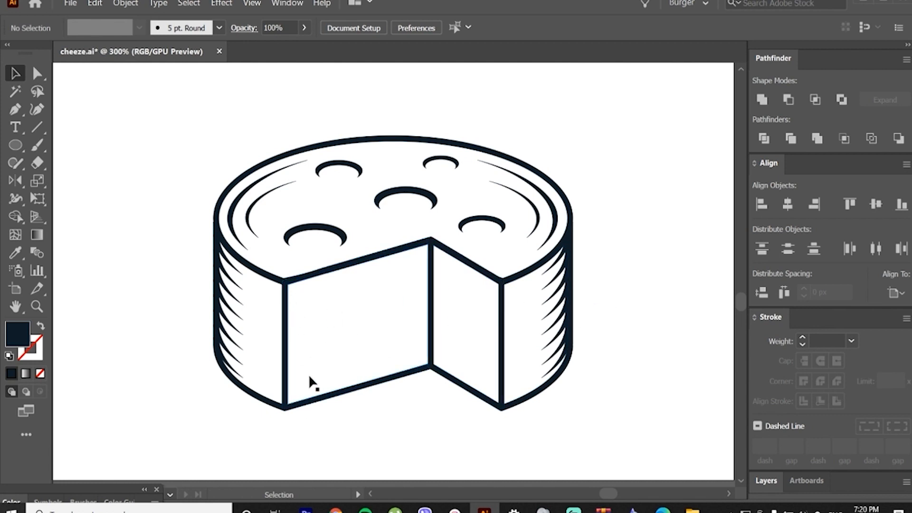
Step: Draw a small dark ellipse on the left cut face, tilted to follow the face's slope
{"action": "left_click_drag", "start_coordinate": [18, 145], "coordinate": [60, 179]}
{"action": "left_click_drag", "start_coordinate": [307, 297], "coordinate": [379, 335]}
{"action": "left_click_drag", "start_coordinate": [386, 292], "coordinate": [323, 320]}
Step: Paste a copy of the tilted ellipse in front and fill it with the white of the cut face
{"action": "key", "text": "ctrl+c"}
{"action": "key", "text": "ctrl+f"}
{"action": "key", "text": "v"}
{"action": "key", "text": "i"}
{"action": "left_click", "coordinate": [382, 342]}
{"action": "key", "text": "v"}
Step: Offset the dark and white ellipses horizontally and subtract the white one with Minus Front, leaving a crescent open to the right
{"action": "left_click", "coordinate": [386, 379]}
{"action": "left_click", "coordinate": [338, 320]}
{"action": "left_click_drag", "start_coordinate": [342, 317], "coordinate": [319, 321]}
{"action": "left_click", "coordinate": [310, 325], "text": "shift"}
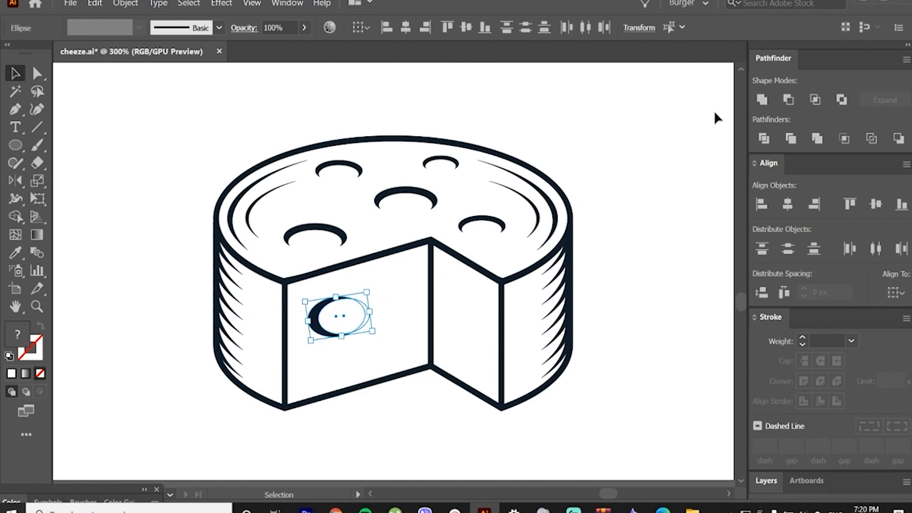
{"action": "left_click", "coordinate": [788, 99]}
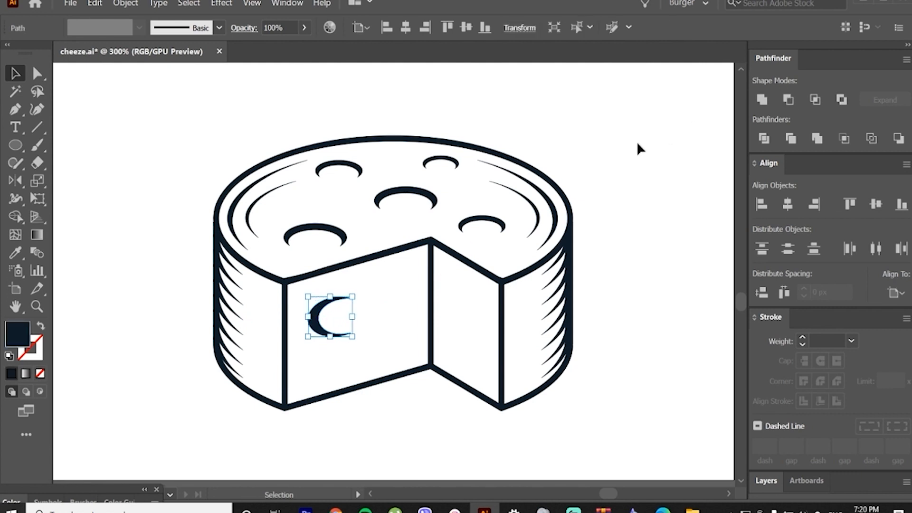
Step: Distribute scaled copies of the crescent over the left cut face to form five holes of varied size
{"action": "left_click", "coordinate": [347, 313]}
{"action": "left_click_drag", "start_coordinate": [321, 329], "coordinate": [327, 368]}
{"action": "left_click_drag", "start_coordinate": [357, 359], "coordinate": [326, 290]}
{"action": "left_click", "coordinate": [362, 386]}
{"action": "left_click_drag", "start_coordinate": [363, 303], "coordinate": [404, 277]}
{"action": "left_click", "coordinate": [469, 242]}
Step: Copy crescents onto the right cut face and resize and arrange them as four holes
{"action": "left_click_drag", "start_coordinate": [394, 335], "coordinate": [464, 334]}
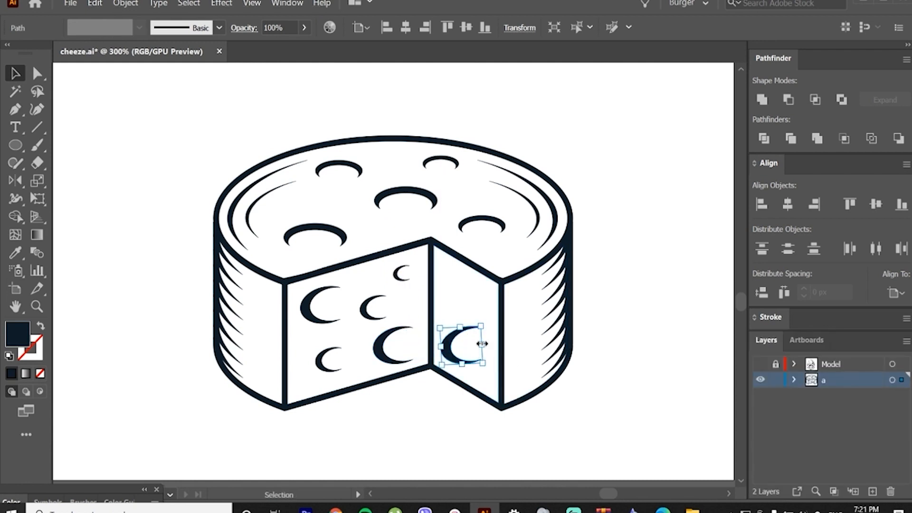
{"action": "mouse_move", "coordinate": [483, 345]}
{"action": "left_mouse_down"}
{"action": "mouse_move", "coordinate": [466, 345]}
{"action": "mouse_move", "coordinate": [477, 340]}
{"action": "mouse_move", "coordinate": [489, 360]}
{"action": "mouse_move", "coordinate": [453, 291]}
{"action": "mouse_move", "coordinate": [463, 296]}
{"action": "mouse_move", "coordinate": [454, 276]}
{"action": "mouse_move", "coordinate": [467, 323]}
{"action": "mouse_move", "coordinate": [453, 316]}
{"action": "mouse_move", "coordinate": [458, 288]}
{"action": "mouse_move", "coordinate": [487, 310]}
{"action": "mouse_move", "coordinate": [481, 297]}
{"action": "left_mouse_up"}
{"action": "left_click", "coordinate": [478, 339]}
{"action": "left_click", "coordinate": [507, 310]}
{"action": "left_click", "coordinate": [600, 332]}
{"action": "left_click", "coordinate": [589, 340]}
{"action": "left_click", "coordinate": [649, 326]}
{"action": "key", "text": "ctrl+z"}
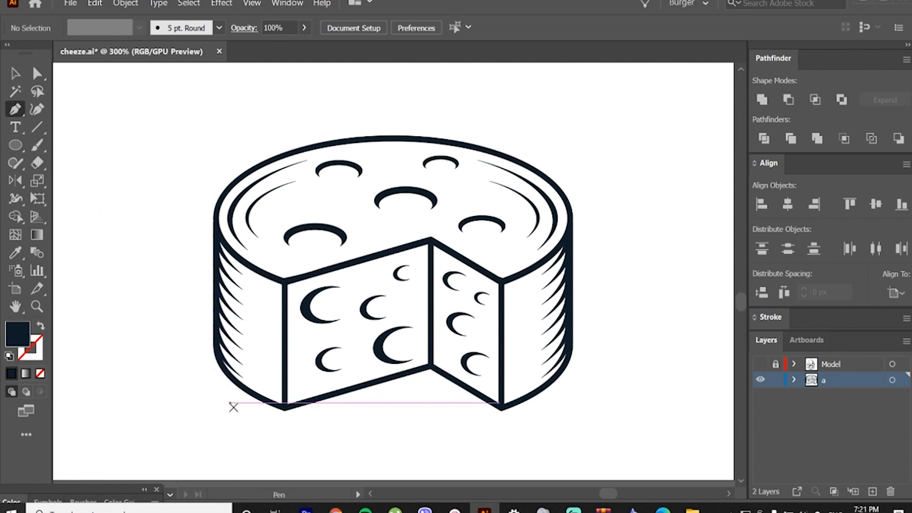
Step: Draw a long, thin dark triangle pointing left with the Pen tool, below the cheese's lower left edge
{"action": "left_click_drag", "start_coordinate": [243, 405], "coordinate": [155, 418]}
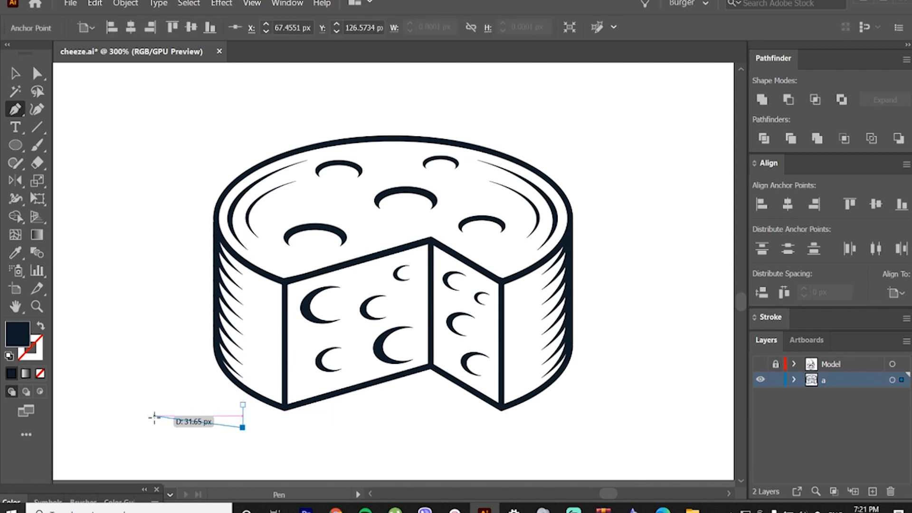
{"action": "left_click", "coordinate": [109, 416]}
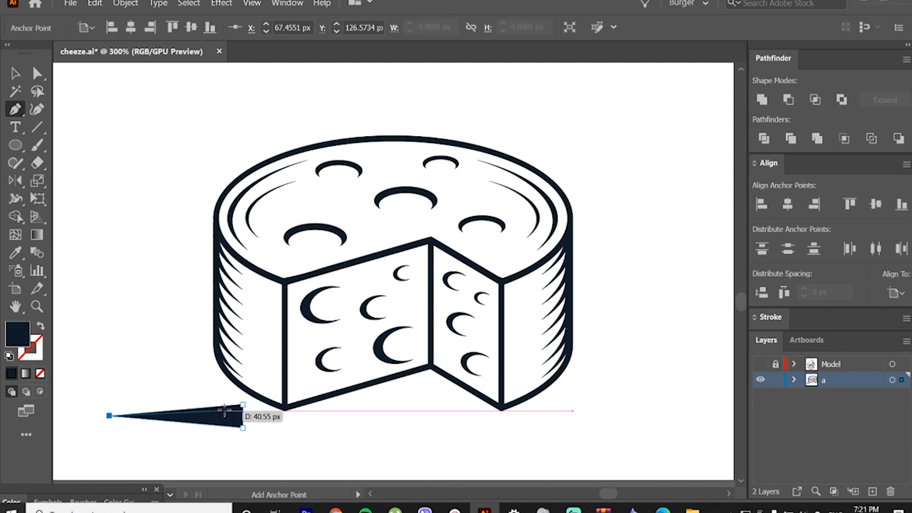
{"action": "left_click", "coordinate": [242, 404]}
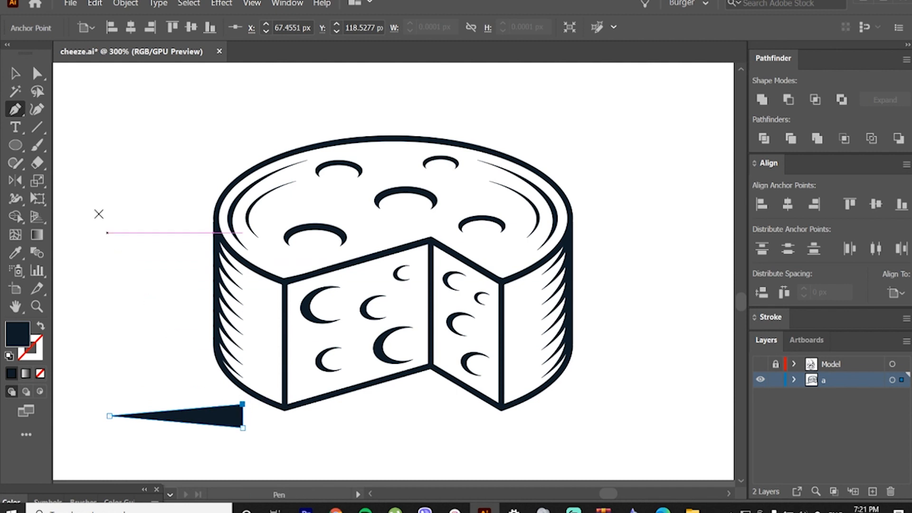
{"action": "left_click", "coordinate": [15, 73]}
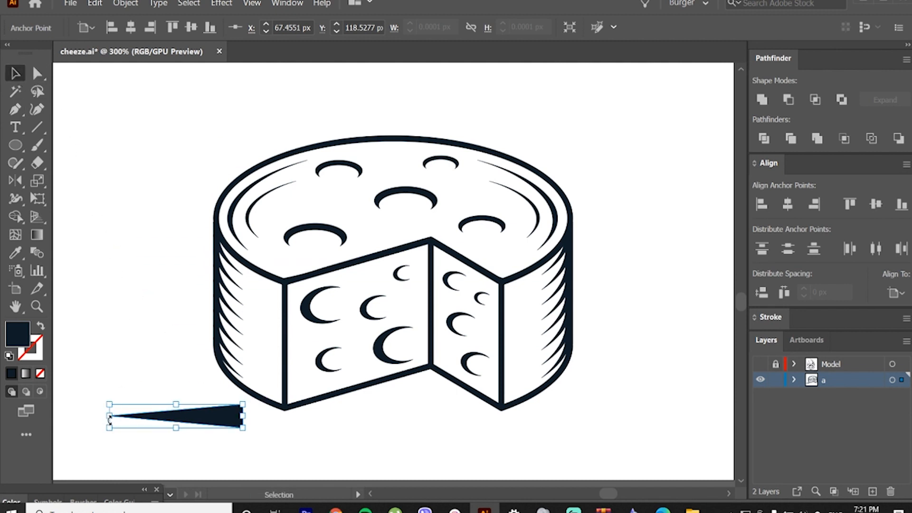
Step: Shrink the dark spike and move its wide end to the cheese's lower left front corner
{"action": "left_click_drag", "start_coordinate": [109, 417], "coordinate": [185, 418]}
{"action": "left_click", "coordinate": [226, 422]}
{"action": "left_click_drag", "start_coordinate": [242, 420], "coordinate": [282, 409]}
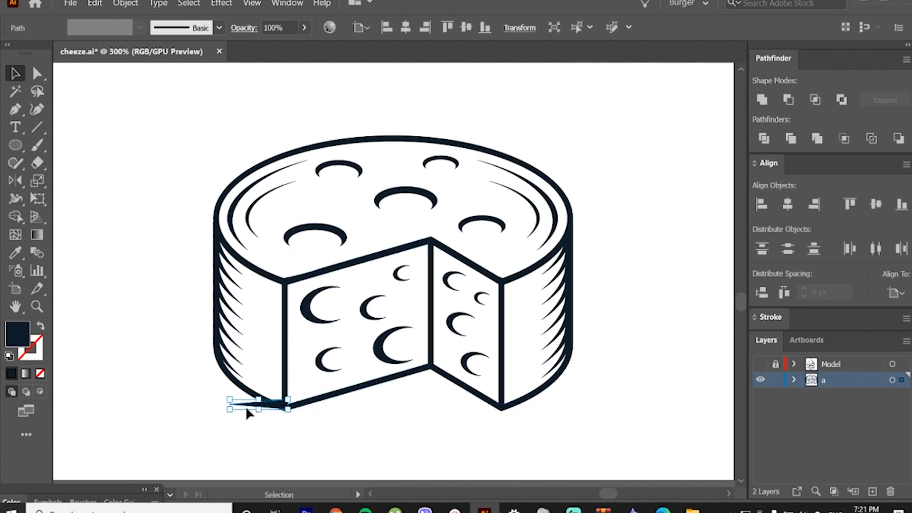
Step: Lengthen the spike far to the left, keeping its wide end at the cheese's lower front corner
{"action": "key", "text": "ctrl+shift+a"}
{"action": "left_click_drag", "start_coordinate": [243, 407], "coordinate": [319, 441]}
{"action": "scroll", "coordinate": [237, 423], "scroll_direction": "up", "scroll_amount": 3}
{"action": "left_click_drag", "start_coordinate": [301, 424], "coordinate": [115, 422]}
{"action": "scroll", "coordinate": [143, 429], "scroll_direction": "left", "scroll_amount": 1}
{"action": "scroll", "coordinate": [197, 430], "scroll_direction": "down", "scroll_amount": 1}
{"action": "left_click", "coordinate": [232, 441]}
{"action": "left_click_drag", "start_coordinate": [234, 430], "coordinate": [234, 432]}
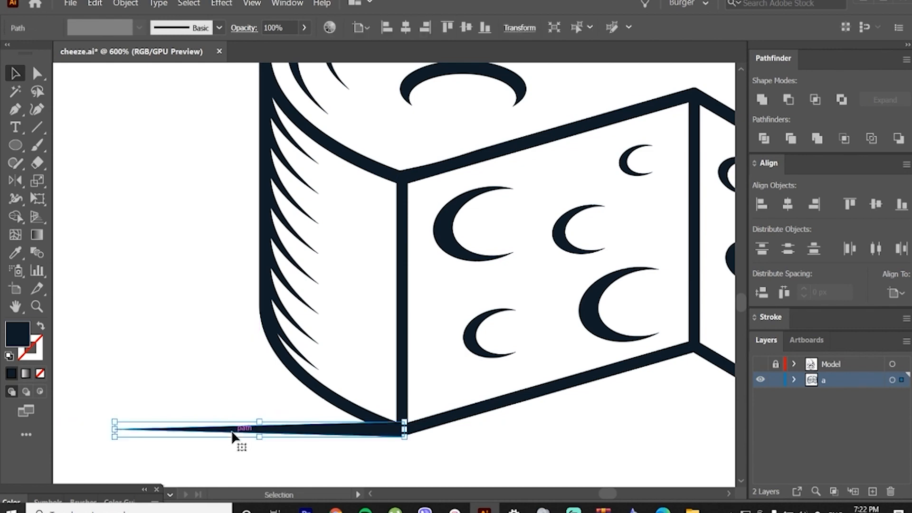
Step: Fine-tune the spike's position so its wide end lines up with the outline at the lower front corner
{"action": "scroll", "coordinate": [234, 431], "scroll_direction": "up", "scroll_amount": 1}
{"action": "left_click", "coordinate": [378, 449]}
{"action": "scroll", "coordinate": [408, 436], "scroll_direction": "up", "scroll_amount": 2}
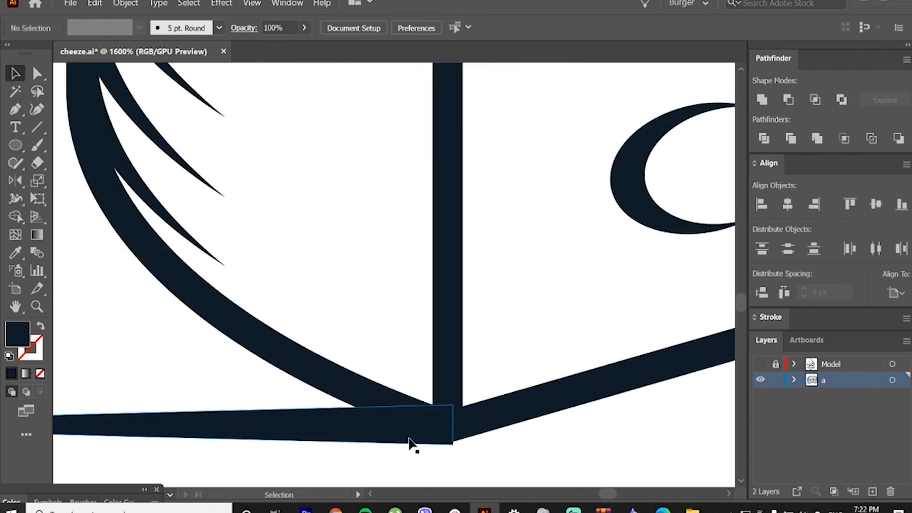
{"action": "mouse_move", "coordinate": [409, 437]}
{"action": "left_mouse_down"}
{"action": "mouse_move", "coordinate": [390, 447]}
{"action": "mouse_move", "coordinate": [403, 435]}
{"action": "mouse_move", "coordinate": [424, 434]}
{"action": "left_mouse_up"}
{"action": "left_click", "coordinate": [383, 450]}
{"action": "scroll", "coordinate": [404, 436], "scroll_direction": "down", "scroll_amount": 2}
{"action": "scroll", "coordinate": [406, 436], "scroll_direction": "up", "scroll_amount": 2}
{"action": "left_click", "coordinate": [383, 457]}
{"action": "scroll", "coordinate": [383, 457], "scroll_direction": "down", "scroll_amount": 3}
Step: Shorten the spike slightly by bringing its pointed end closer to the cheese
{"action": "left_click", "coordinate": [224, 427]}
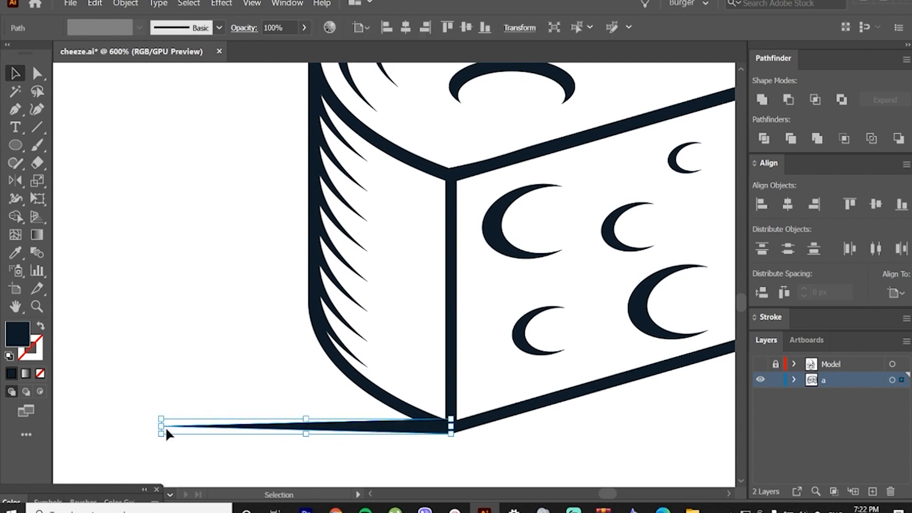
{"action": "left_click_drag", "start_coordinate": [166, 428], "coordinate": [205, 427]}
{"action": "left_click", "coordinate": [373, 440]}
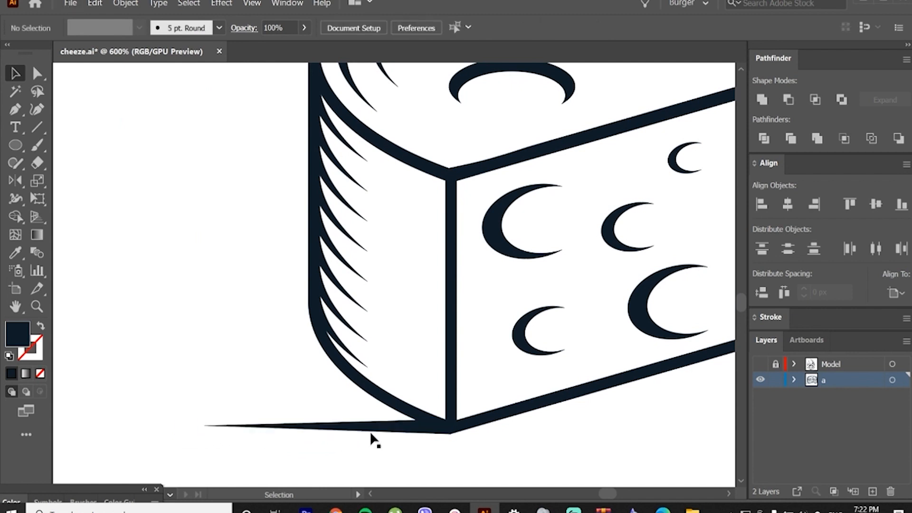
Step: Duplicate the spike diagonally up and to the left, and repeat the transformation until nine spikes are stacked as a shadow
{"action": "left_click_drag", "start_coordinate": [374, 429], "coordinate": [342, 415]}
{"action": "key", "text": "ctrl+d"}
{"action": "key", "text": "ctrl+d"}
{"action": "key", "text": "ctrl+d"}
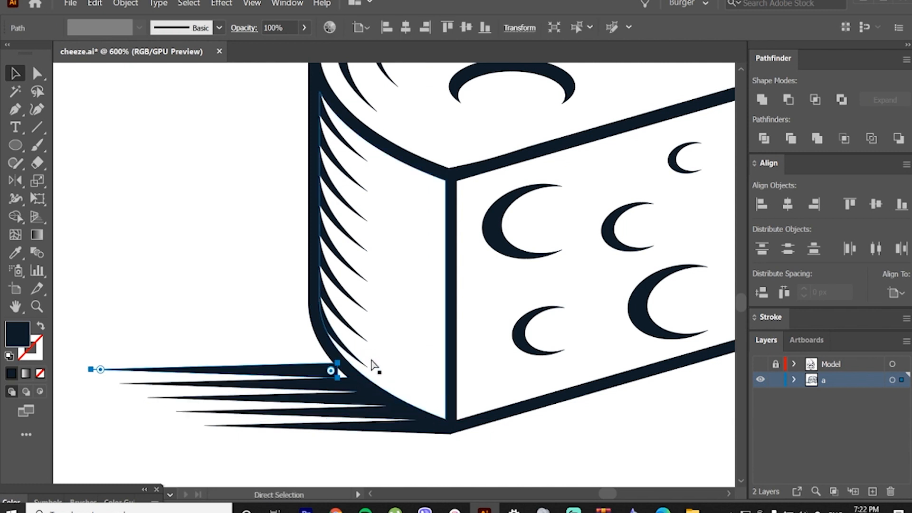
{"action": "key", "text": "ctrl+d"}
{"action": "key", "text": "ctrl+d"}
{"action": "key", "text": "ctrl+d"}
{"action": "key", "text": "ctrl+d"}
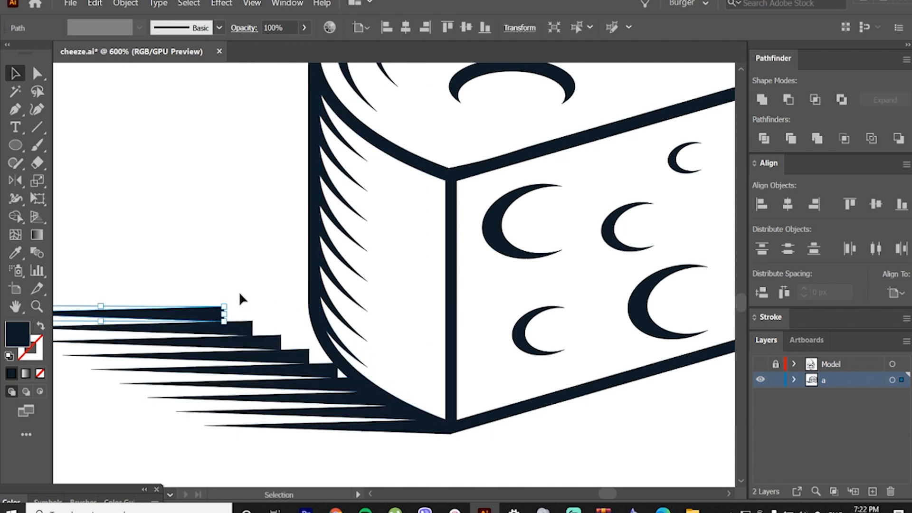
Step: Shift the upper shadow spikes right so their wide ends tuck against the cheese's left outline without gaps
{"action": "left_click", "coordinate": [214, 288]}
{"action": "left_click_drag", "start_coordinate": [209, 315], "coordinate": [302, 316]}
{"action": "left_click_drag", "start_coordinate": [236, 329], "coordinate": [300, 326]}
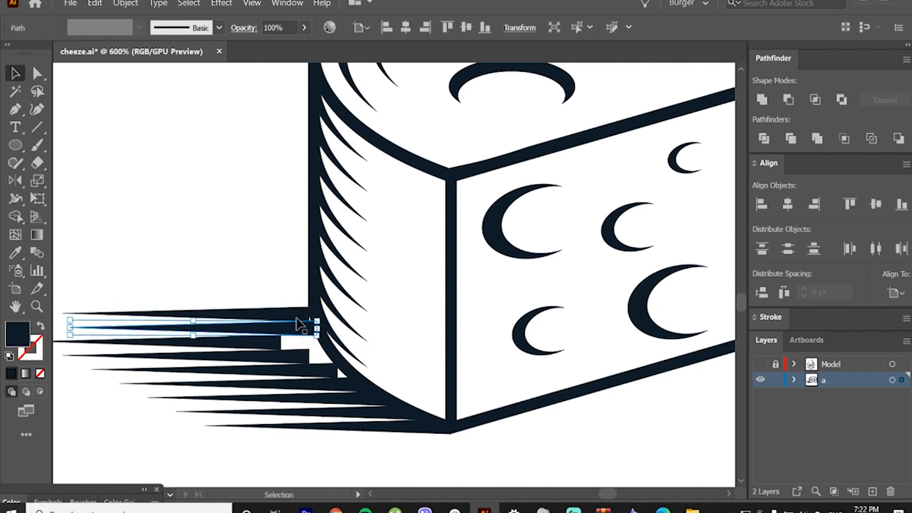
{"action": "left_click_drag", "start_coordinate": [261, 349], "coordinate": [300, 352]}
{"action": "left_click_drag", "start_coordinate": [261, 363], "coordinate": [299, 373]}
{"action": "left_click", "coordinate": [251, 304]}
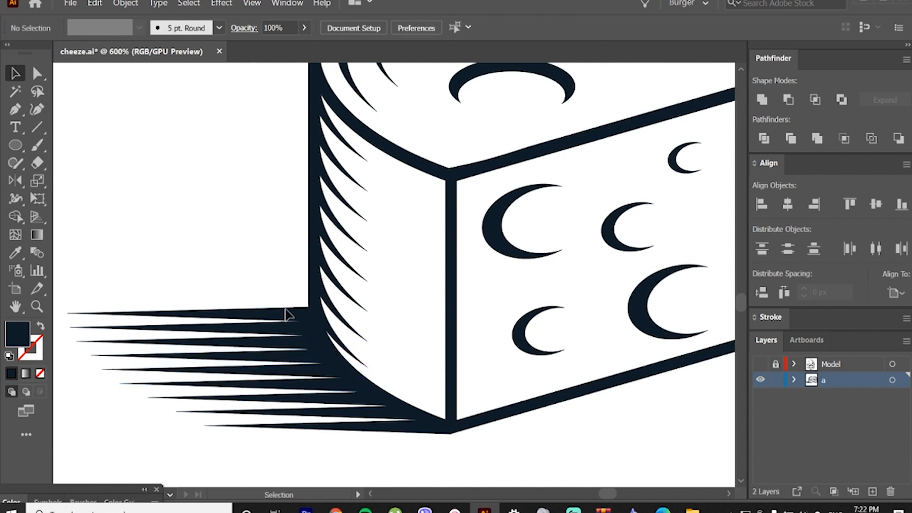
Step: Stagger the left shadow's outline by moving individual spike tips, shortening some upper spikes and lengthening the lowest one
{"action": "scroll", "coordinate": [360, 371], "scroll_direction": "down", "scroll_amount": 2}
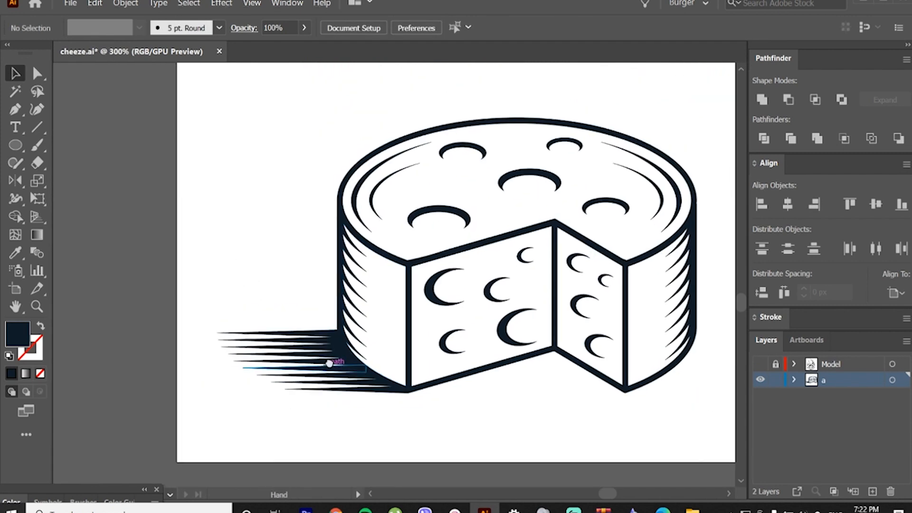
{"action": "scroll", "coordinate": [319, 387], "scroll_direction": "up", "scroll_amount": 1}
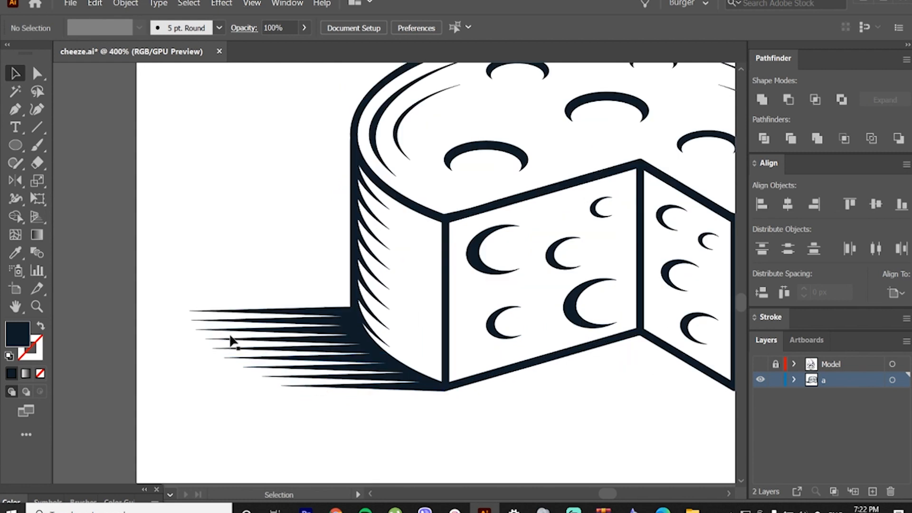
{"action": "left_click", "coordinate": [34, 76]}
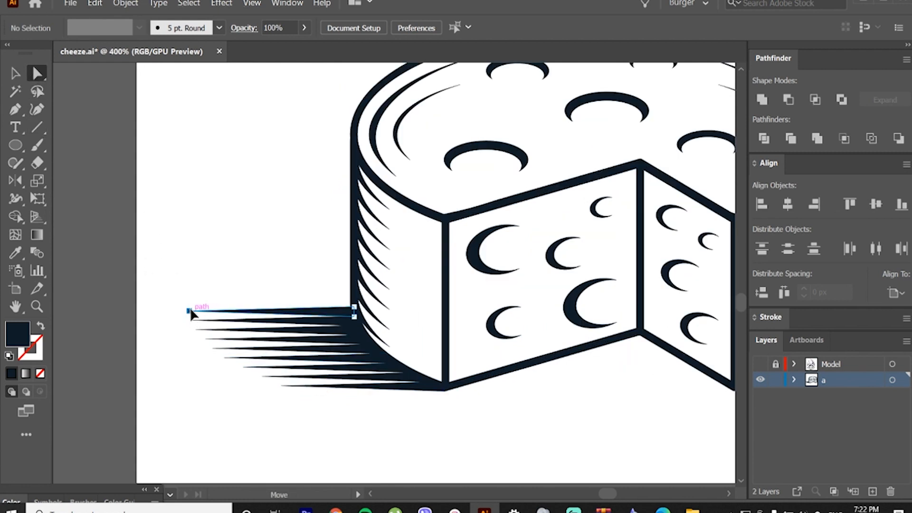
{"action": "left_click_drag", "start_coordinate": [190, 312], "coordinate": [250, 311]}
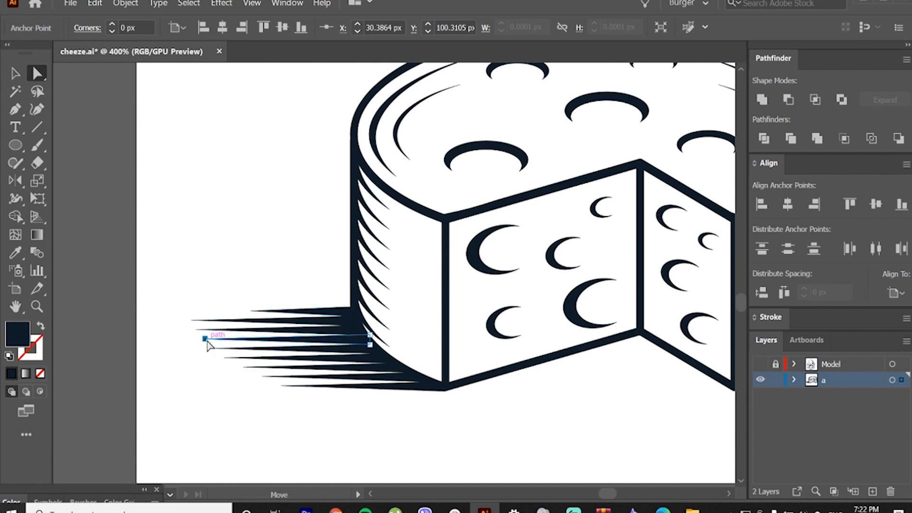
{"action": "left_click_drag", "start_coordinate": [204, 340], "coordinate": [255, 329]}
{"action": "left_click", "coordinate": [203, 300]}
{"action": "left_click_drag", "start_coordinate": [191, 321], "coordinate": [233, 321]}
{"action": "left_click", "coordinate": [278, 393]}
{"action": "left_click_drag", "start_coordinate": [281, 386], "coordinate": [264, 349]}
{"action": "left_click", "coordinate": [209, 322]}
Step: Shorten all the left shadow spikes together by shifting their pointed ends toward the cheese
{"action": "scroll", "coordinate": [211, 329], "scroll_direction": "down", "scroll_amount": 2}
{"action": "scroll", "coordinate": [320, 342], "scroll_direction": "up", "scroll_amount": 1}
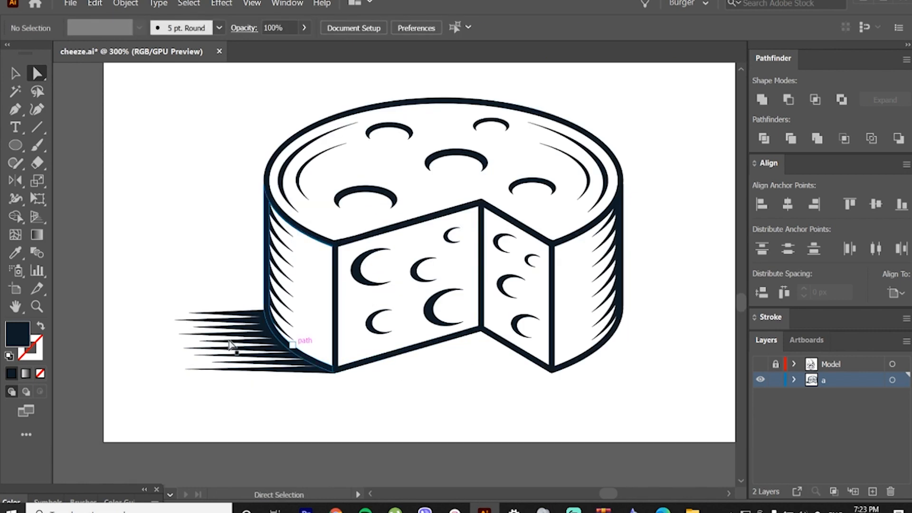
{"action": "left_click_drag", "start_coordinate": [162, 291], "coordinate": [245, 406]}
{"action": "left_click_drag", "start_coordinate": [178, 322], "coordinate": [207, 322]}
{"action": "left_click", "coordinate": [192, 341]}
{"action": "scroll", "coordinate": [198, 345], "scroll_direction": "down", "scroll_amount": 2}
{"action": "scroll", "coordinate": [350, 373], "scroll_direction": "up", "scroll_amount": 1}
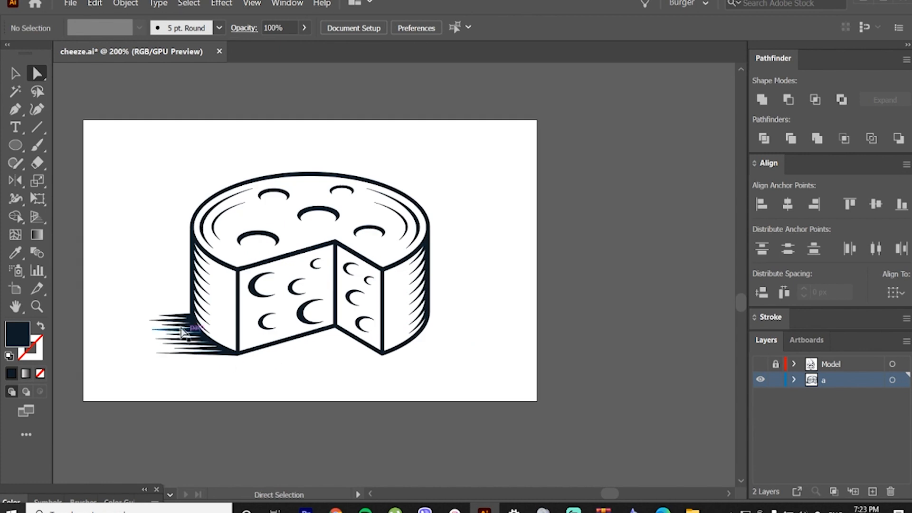
Step: Reflect a copy of the left shadow spikes onto the cheese's right side, with the lowest spike meeting the lower front corner
{"action": "left_click", "coordinate": [16, 74]}
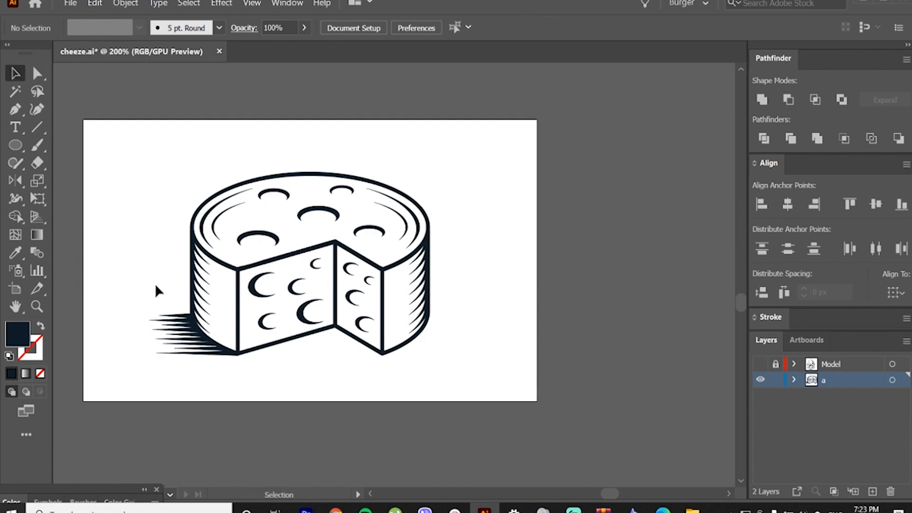
{"action": "left_click", "coordinate": [185, 352]}
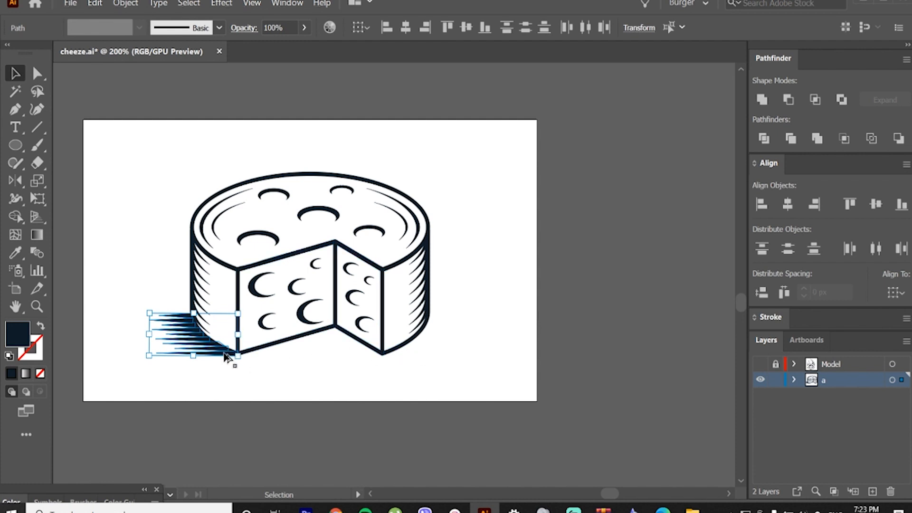
{"action": "left_click_drag", "start_coordinate": [227, 357], "coordinate": [384, 381]}
{"action": "key", "text": "o"}
{"action": "key", "text": "v"}
{"action": "scroll", "coordinate": [426, 352], "scroll_direction": "up", "scroll_amount": 2}
{"action": "left_click", "coordinate": [346, 382]}
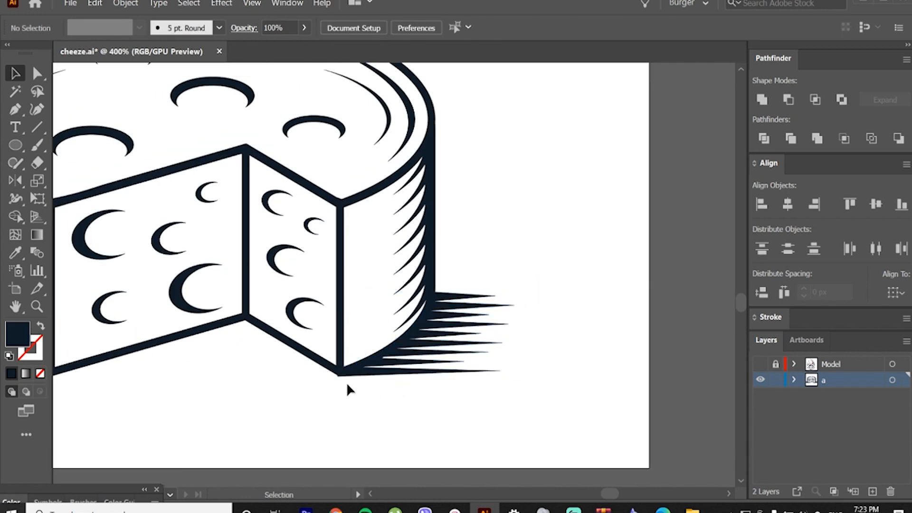
{"action": "scroll", "coordinate": [346, 390], "scroll_direction": "down", "scroll_amount": 4}
{"action": "scroll", "coordinate": [343, 395], "scroll_direction": "up", "scroll_amount": 2}
{"action": "scroll", "coordinate": [341, 392], "scroll_direction": "up", "scroll_amount": 1}
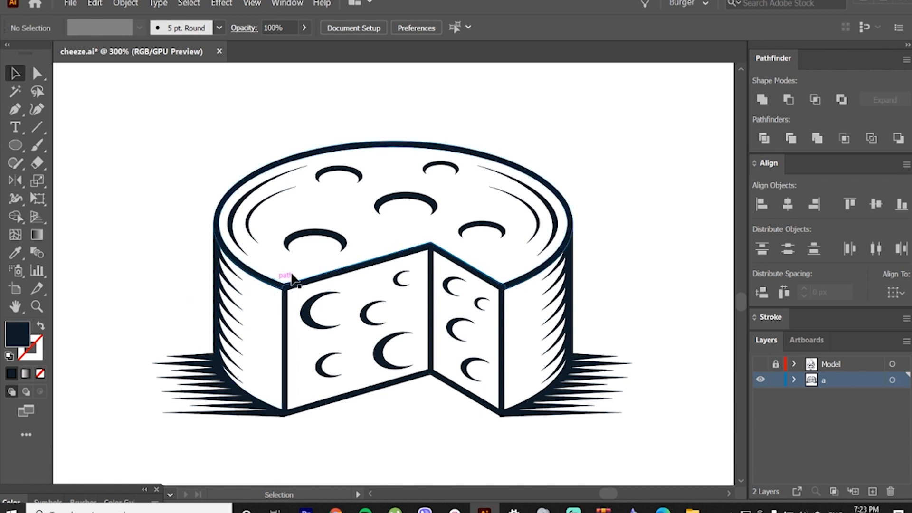
{"action": "key", "text": "a"}
{"action": "left_click", "coordinate": [268, 338]}
{"action": "key", "text": "ctrl+shift+o"}
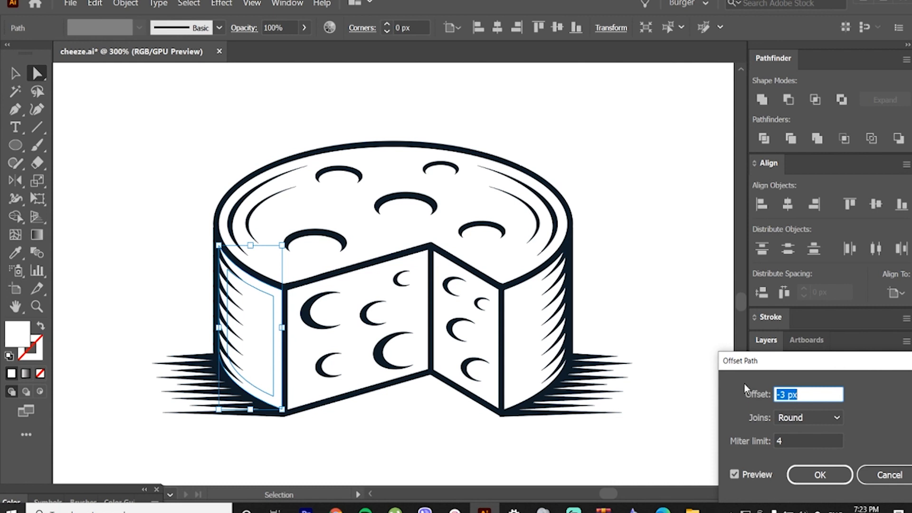
{"action": "type", "text": "-1"}
{"action": "key", "text": "Return"}
{"action": "key", "text": "ctrl+z"}
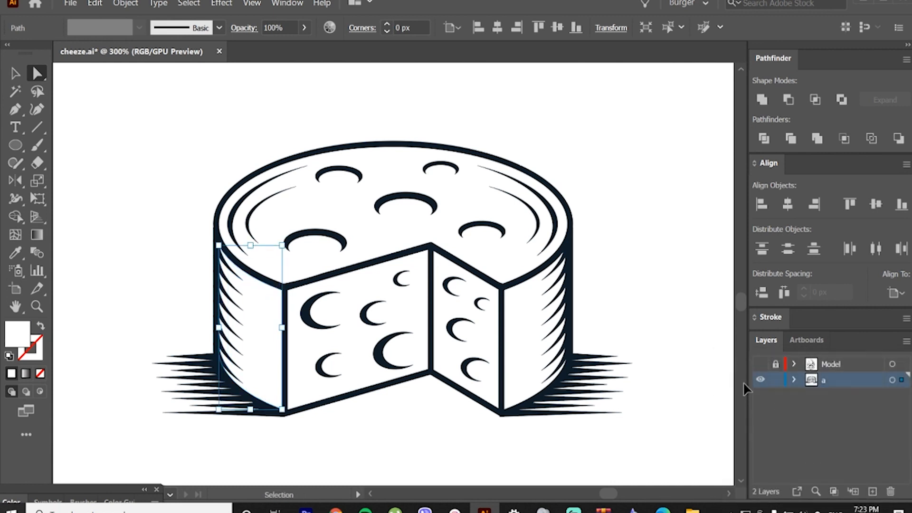
{"action": "key", "text": "ctrl+alt+o"}
{"action": "type", "text": "-3"}
{"action": "key", "text": "Tab"}
{"action": "key", "text": "Return"}
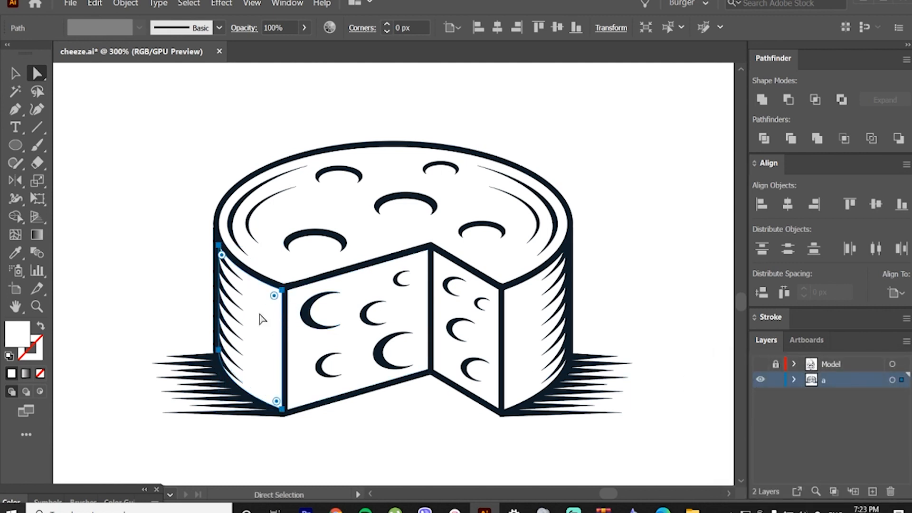
Step: Create an inset copy of the left side wall's path with an offset of -1.5 px
{"action": "key", "text": "ctrl+alt+o"}
{"action": "type", "text": "-1."}
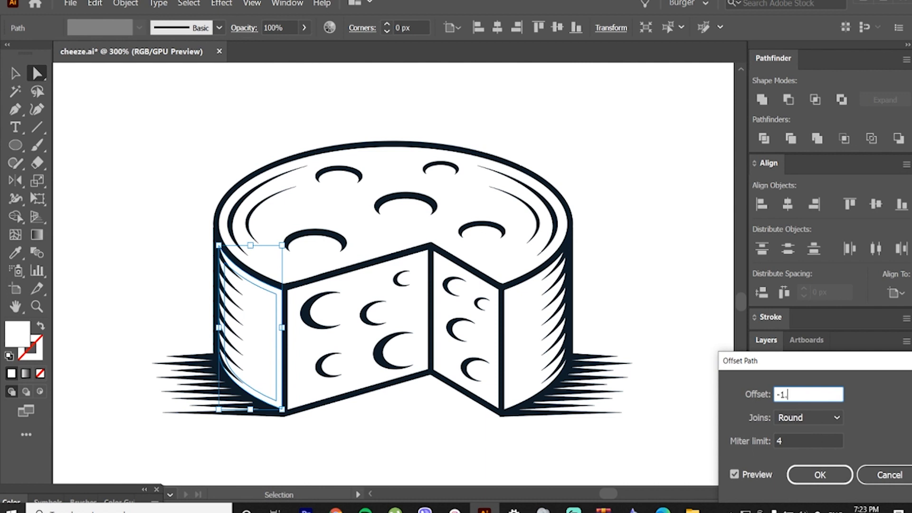
{"action": "type", "text": "5"}
{"action": "key", "text": "Return"}
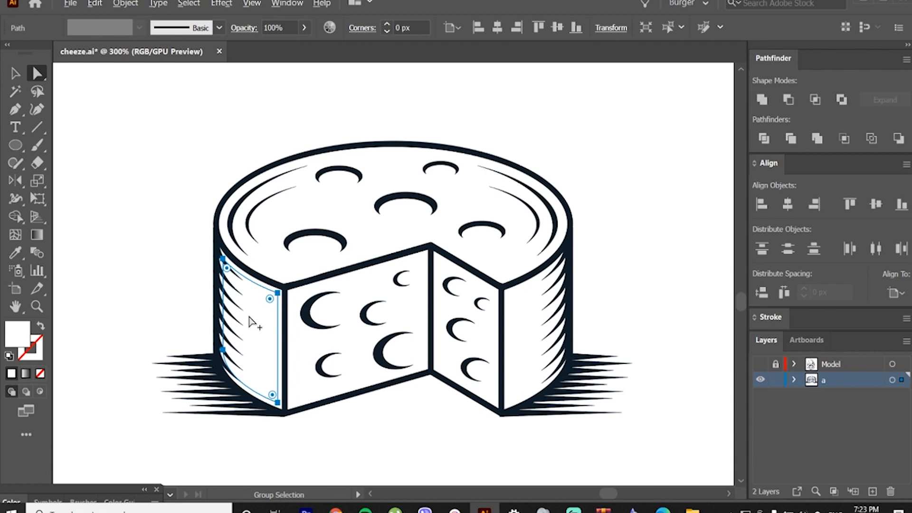
Step: Duplicate the left inset shape slightly down and to the left, and give the original inset the dark outline colour
{"action": "scroll", "coordinate": [251, 323], "scroll_direction": "up", "scroll_amount": 4}
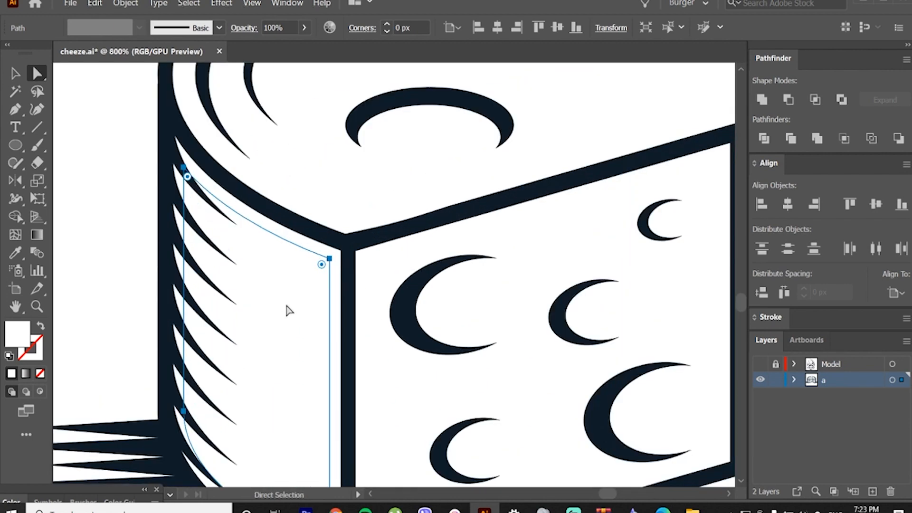
{"action": "left_click_drag", "start_coordinate": [293, 304], "coordinate": [299, 286]}
{"action": "left_click", "coordinate": [330, 260]}
{"action": "key", "text": "i"}
{"action": "left_click", "coordinate": [357, 244]}
{"action": "key", "text": "v"}
{"action": "key", "text": "a"}
Step: Raise the white copy's upper outer corner and move its lower inner corner right, so the exposed dark edges taper
{"action": "left_click", "coordinate": [293, 287]}
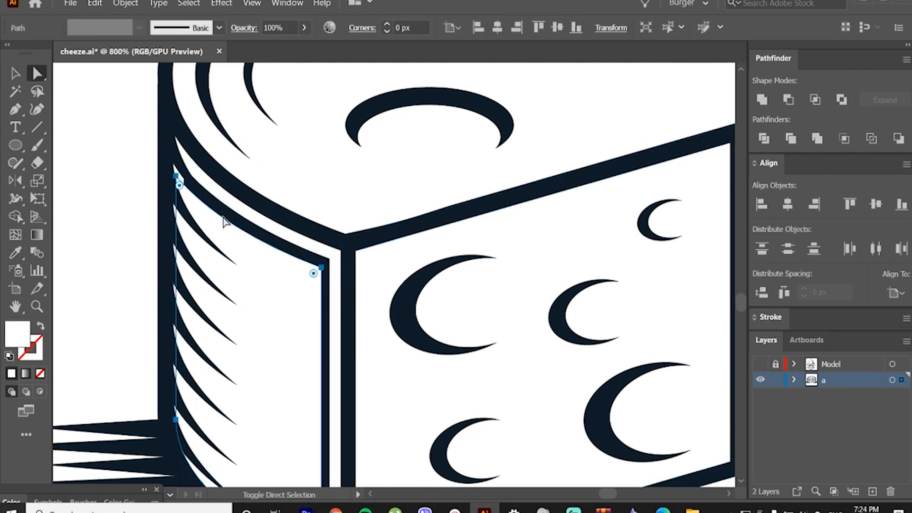
{"action": "left_click_drag", "start_coordinate": [175, 178], "coordinate": [178, 155]}
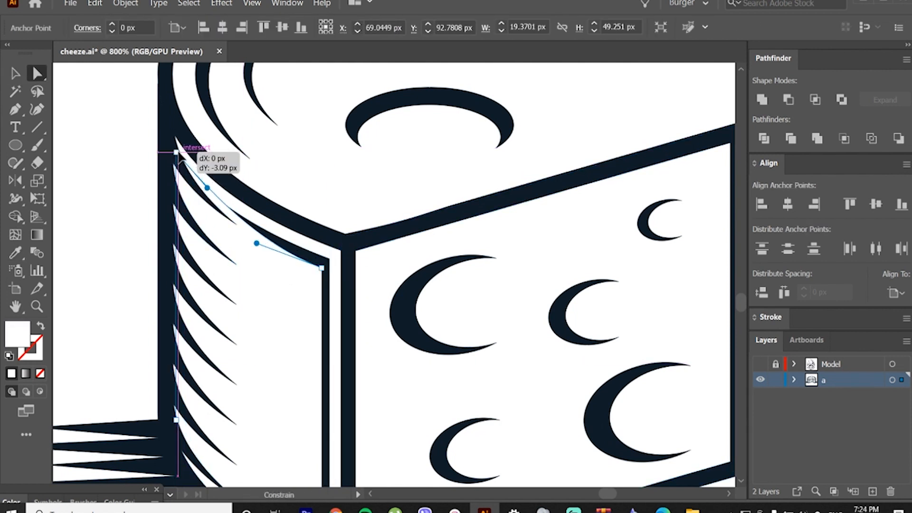
{"action": "scroll", "coordinate": [290, 286], "scroll_direction": "down", "scroll_amount": 2}
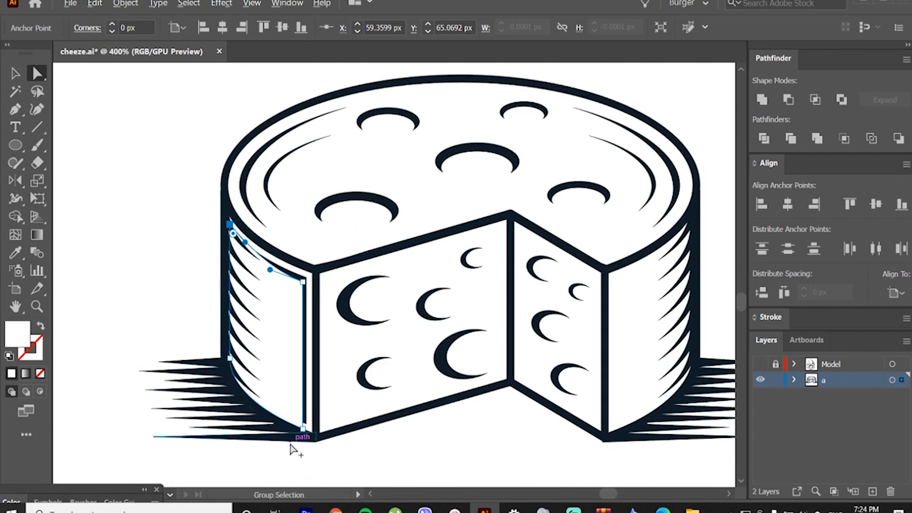
{"action": "scroll", "coordinate": [306, 423], "scroll_direction": "up", "scroll_amount": 2}
{"action": "left_click", "coordinate": [305, 429]}
{"action": "left_click_drag", "start_coordinate": [304, 428], "coordinate": [313, 429]}
Step: Subtract the white copy from the dark inset with Minus Front, leaving a thin angular accent on the left wall
{"action": "left_click", "coordinate": [296, 128], "text": "shift"}
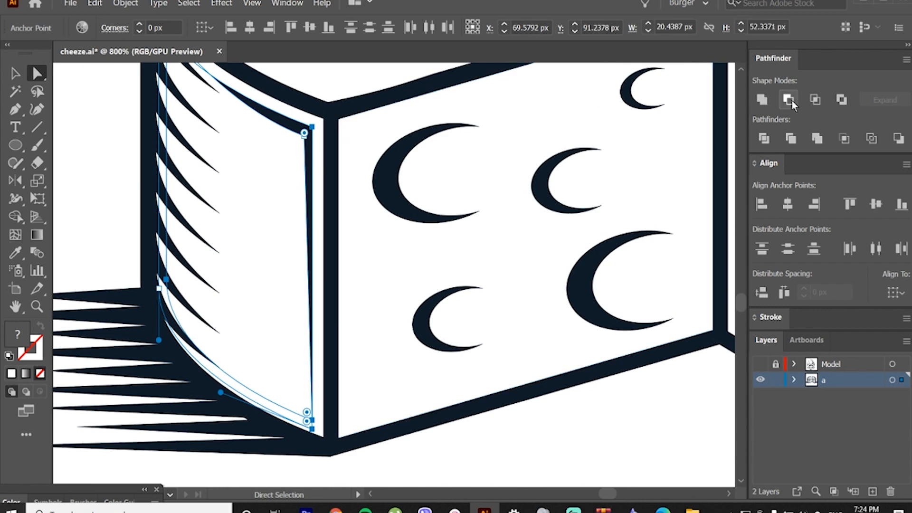
{"action": "left_click", "coordinate": [789, 100]}
{"action": "key", "text": "v"}
{"action": "scroll", "coordinate": [340, 219], "scroll_direction": "down", "scroll_amount": 2}
{"action": "left_click", "coordinate": [364, 240]}
Step: Fine-tune the inner corner point of the left wall's accent by moving it slightly right
{"action": "scroll", "coordinate": [309, 162], "scroll_direction": "up", "scroll_amount": 3}
{"action": "key", "text": "a"}
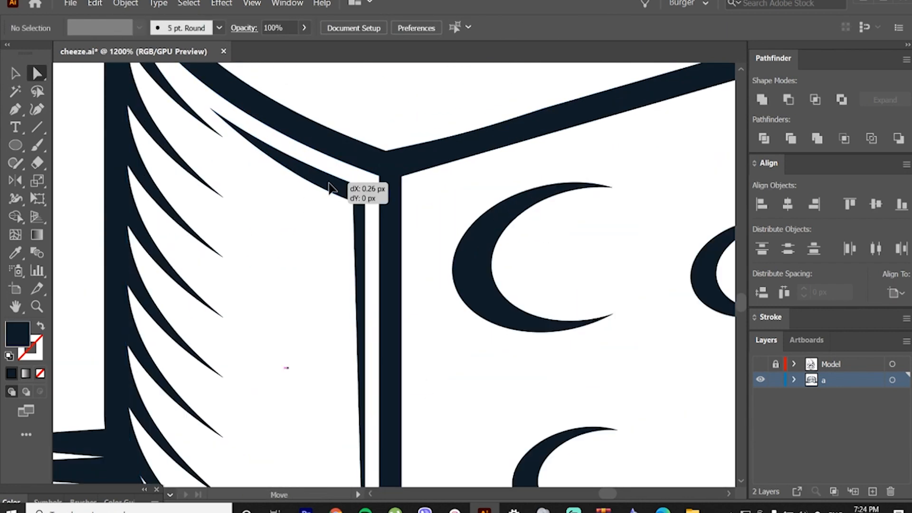
{"action": "left_click", "coordinate": [357, 198]}
{"action": "left_click_drag", "start_coordinate": [357, 198], "coordinate": [358, 198]}
{"action": "scroll", "coordinate": [276, 213], "scroll_direction": "down", "scroll_amount": 4}
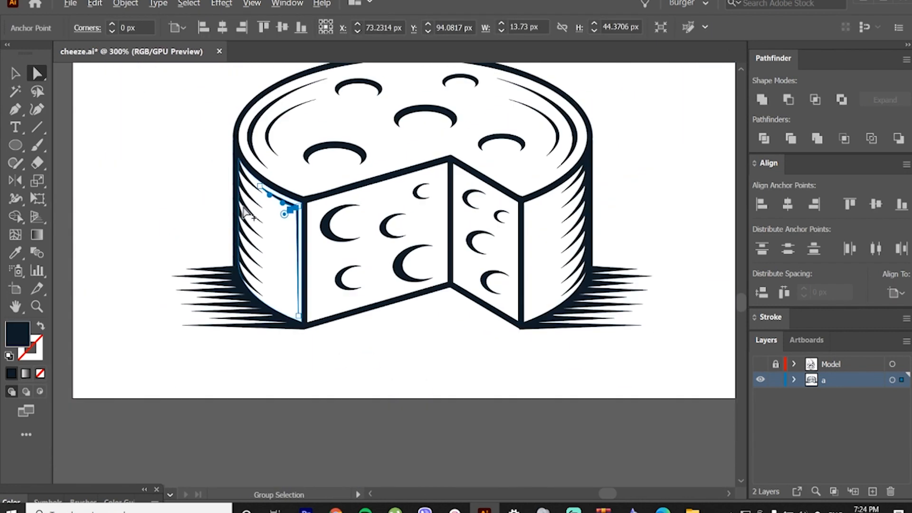
{"action": "left_click", "coordinate": [199, 192]}
{"action": "scroll", "coordinate": [198, 192], "scroll_direction": "down", "scroll_amount": 2}
{"action": "scroll", "coordinate": [264, 197], "scroll_direction": "up", "scroll_amount": 3}
Step: Nudge the whole left wall accent slightly up toward the rim outline
{"action": "key", "text": "v"}
{"action": "scroll", "coordinate": [163, 185], "scroll_direction": "up", "scroll_amount": 3}
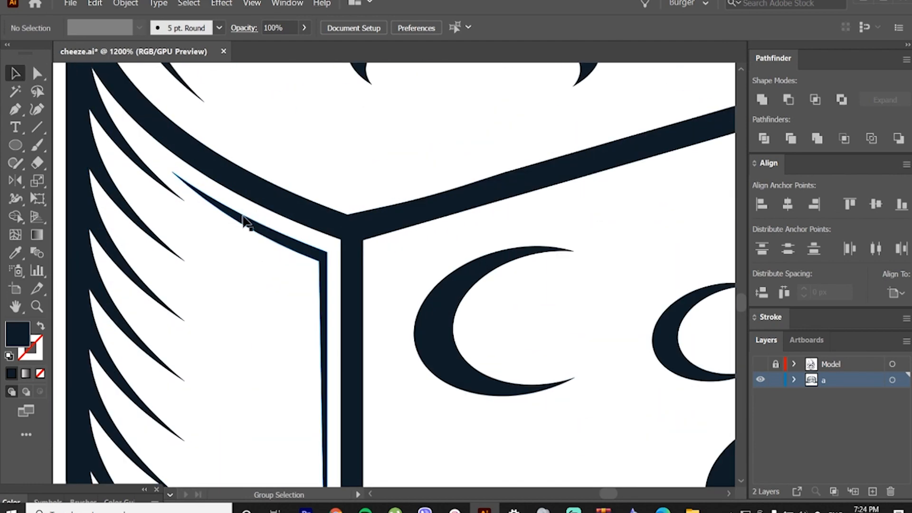
{"action": "left_click", "coordinate": [248, 223]}
{"action": "left_click_drag", "start_coordinate": [250, 171], "coordinate": [251, 165]}
{"action": "scroll", "coordinate": [233, 192], "scroll_direction": "down", "scroll_amount": 3}
{"action": "left_click", "coordinate": [161, 184]}
{"action": "scroll", "coordinate": [191, 250], "scroll_direction": "down", "scroll_amount": 4}
{"action": "scroll", "coordinate": [285, 247], "scroll_direction": "up", "scroll_amount": 5}
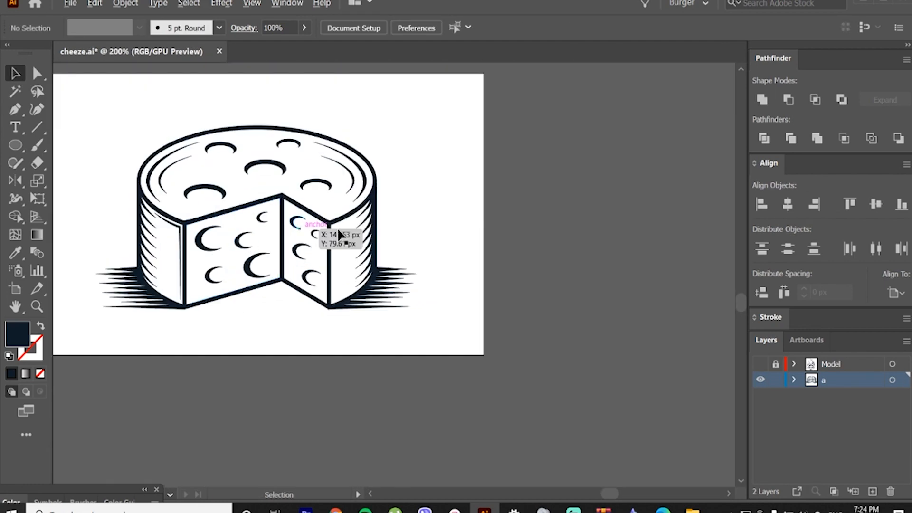
Step: Create an inset copy of the right side wall's path with an offset of -1.5 px
{"action": "key", "text": "a"}
{"action": "left_click", "coordinate": [383, 241]}
{"action": "scroll", "coordinate": [383, 241], "scroll_direction": "up", "scroll_amount": 1}
{"action": "key", "text": "ctrl+alt+o"}
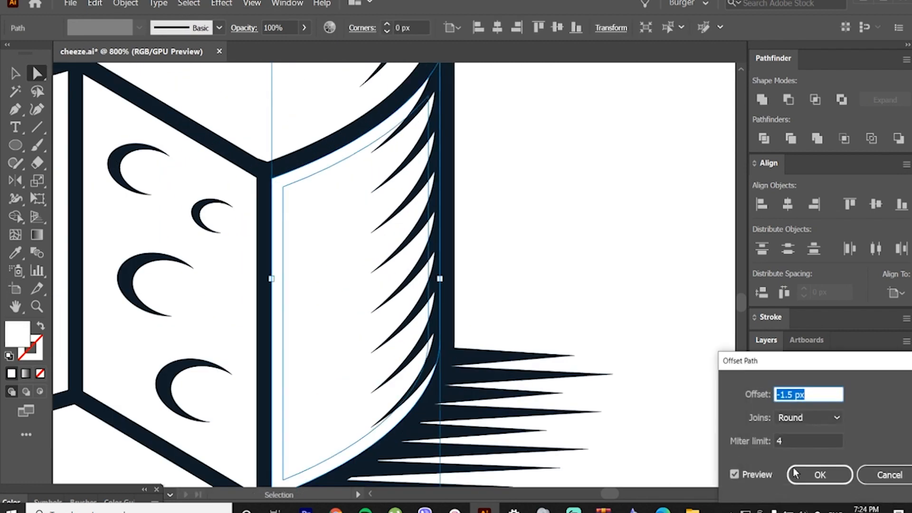
{"action": "left_click", "coordinate": [794, 469]}
Step: Duplicate the right inset shape slightly down and to the right, and give the original inset the dark outline colour
{"action": "left_click_drag", "start_coordinate": [306, 207], "coordinate": [312, 213], "text": "alt"}
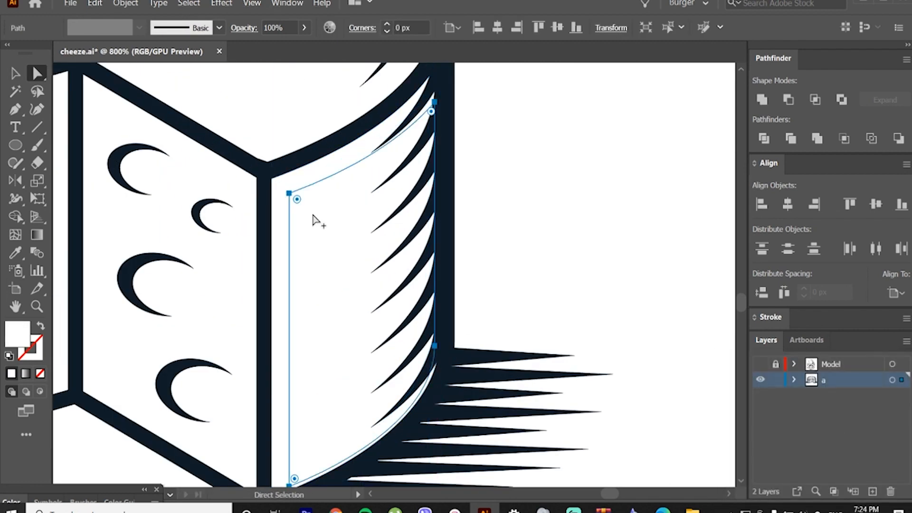
{"action": "left_click", "coordinate": [298, 187]}
{"action": "key", "text": "i"}
{"action": "left_click", "coordinate": [315, 152]}
Step: Raise the white copy's upper outer corner and move its lower inner corner left to taper the right wall's dark edges
{"action": "key", "text": "a"}
{"action": "left_click_drag", "start_coordinate": [435, 99], "coordinate": [436, 89]}
{"action": "scroll", "coordinate": [295, 446], "scroll_direction": "down", "scroll_amount": 3}
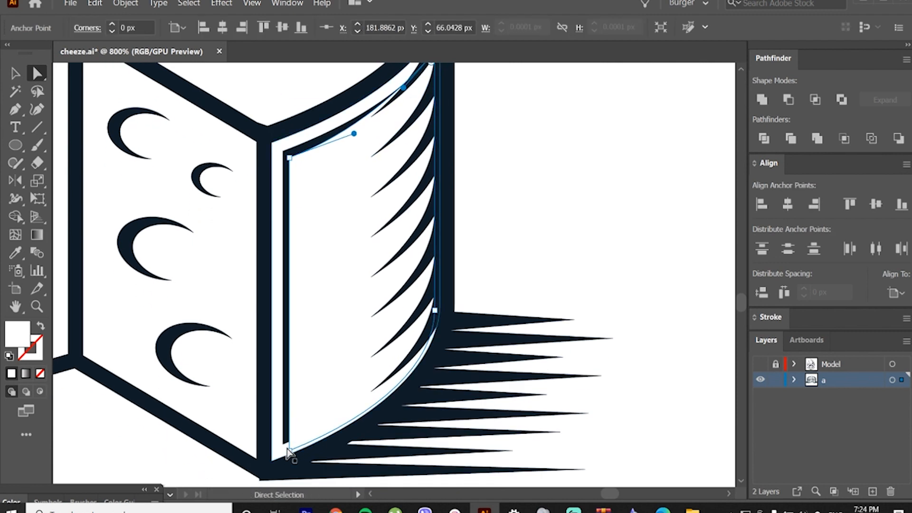
{"action": "left_click", "coordinate": [289, 451]}
{"action": "left_click_drag", "start_coordinate": [289, 451], "coordinate": [283, 452], "text": "shift"}
Step: Subtract the white copy from the dark inset with Minus Front, leaving a thin angular accent on the right wall
{"action": "left_click", "coordinate": [314, 145], "text": "shift"}
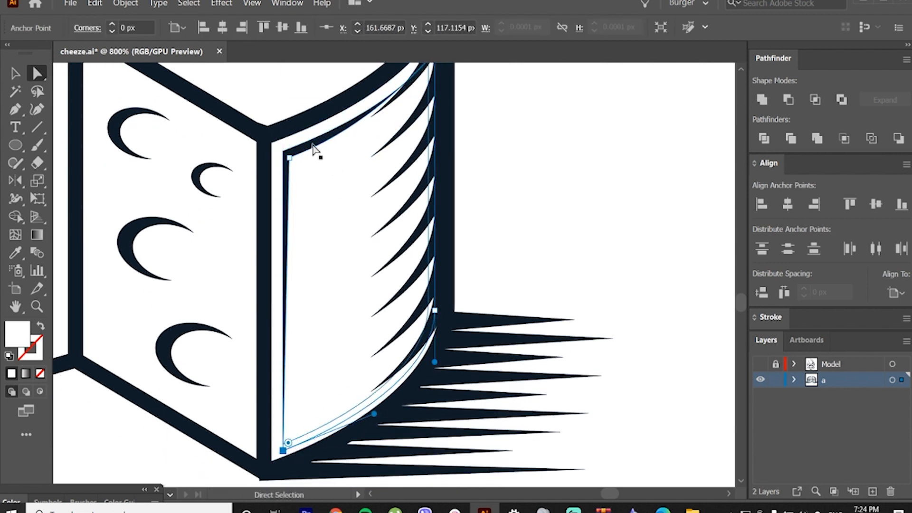
{"action": "key", "text": "v"}
{"action": "left_click", "coordinate": [790, 102]}
{"action": "left_click", "coordinate": [537, 229]}
{"action": "scroll", "coordinate": [534, 231], "scroll_direction": "down", "scroll_amount": 3}
{"action": "scroll", "coordinate": [468, 187], "scroll_direction": "up", "scroll_amount": 3}
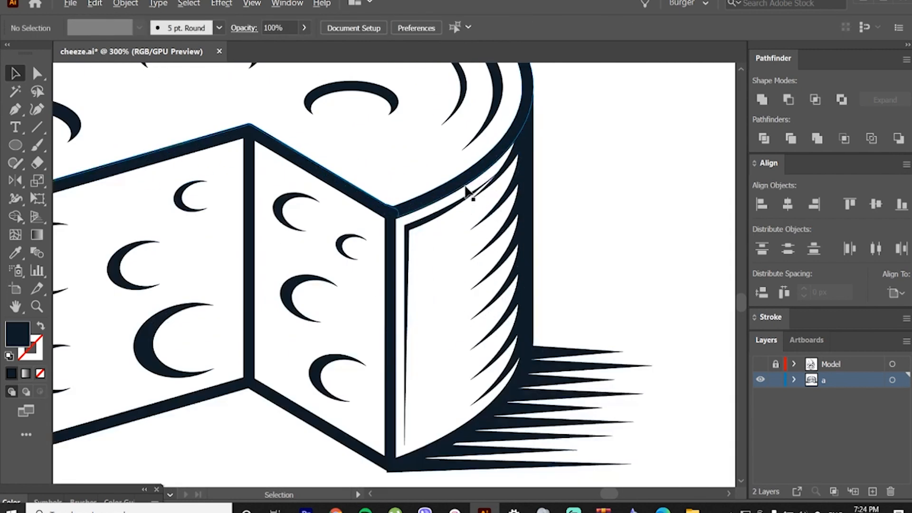
Step: Move the upper pointed tip of the right wall's accent slightly up, away from the nearest shading spike
{"action": "key", "text": "a"}
{"action": "scroll", "coordinate": [513, 183], "scroll_direction": "up", "scroll_amount": 1}
{"action": "left_click_drag", "start_coordinate": [507, 147], "coordinate": [507, 141]}
{"action": "left_click", "coordinate": [652, 181]}
{"action": "key", "text": "v"}
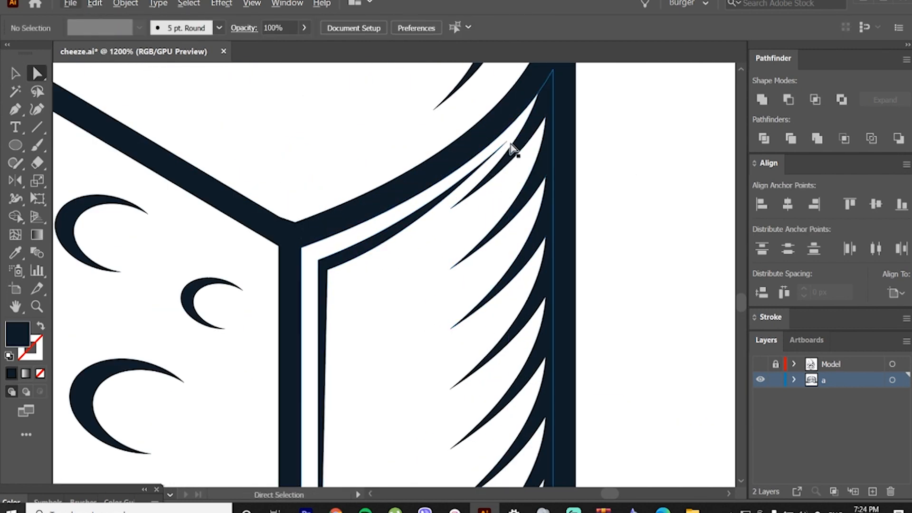
{"action": "scroll", "coordinate": [525, 244], "scroll_direction": "down", "scroll_amount": 6}
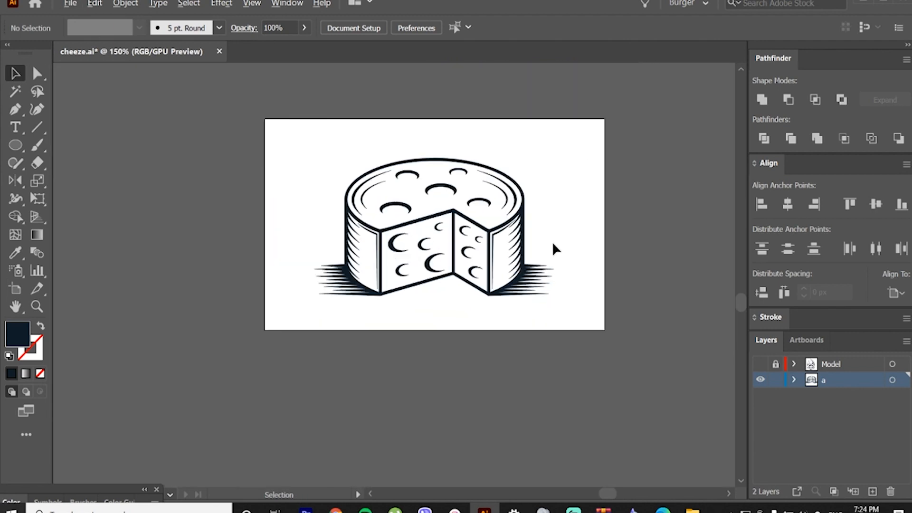
{"action": "scroll", "coordinate": [552, 242], "scroll_direction": "up", "scroll_amount": 1}
{"action": "scroll", "coordinate": [519, 235], "scroll_direction": "down", "scroll_amount": 1}
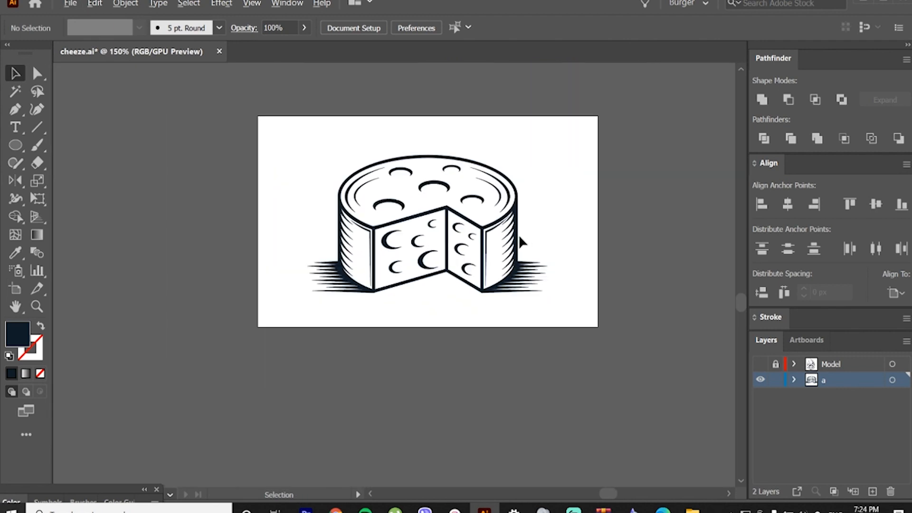
Step: Erase the upper end of the right wall's accent to shorten it, and pull its cut corner in to restore a sharp tip
{"action": "scroll", "coordinate": [518, 235], "scroll_direction": "up", "scroll_amount": 5}
{"action": "double_click", "coordinate": [493, 232]}
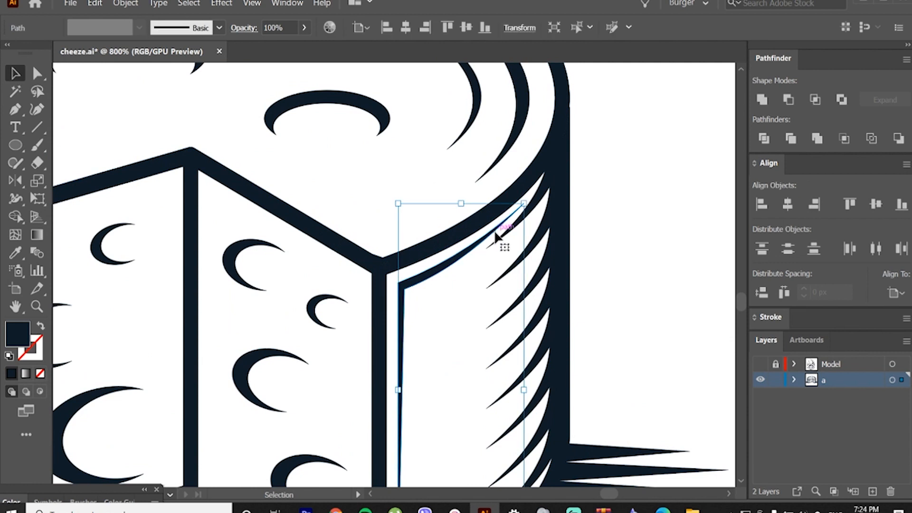
{"action": "key", "text": "a"}
{"action": "left_click", "coordinate": [523, 205]}
{"action": "left_click", "coordinate": [570, 203]}
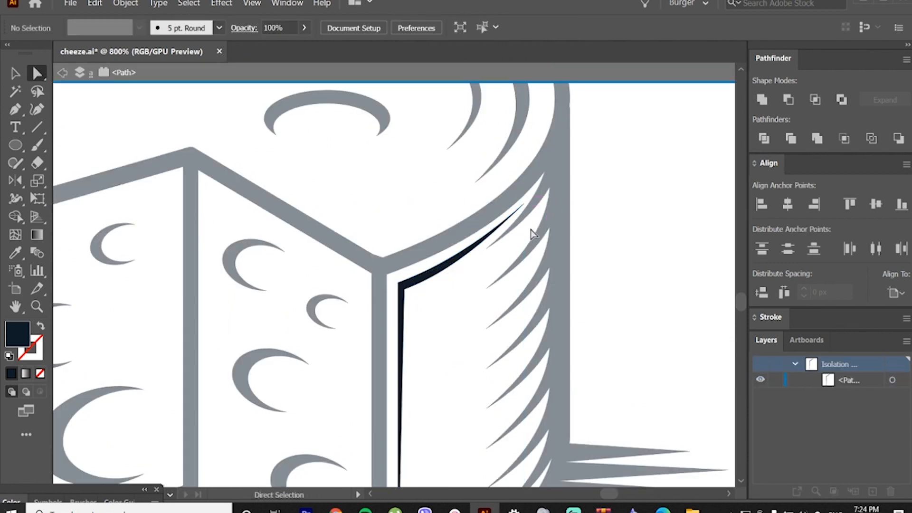
{"action": "scroll", "coordinate": [523, 242], "scroll_direction": "up", "scroll_amount": 1}
{"action": "key", "text": "shift+e"}
{"action": "key", "text": "v"}
{"action": "left_click", "coordinate": [44, 163]}
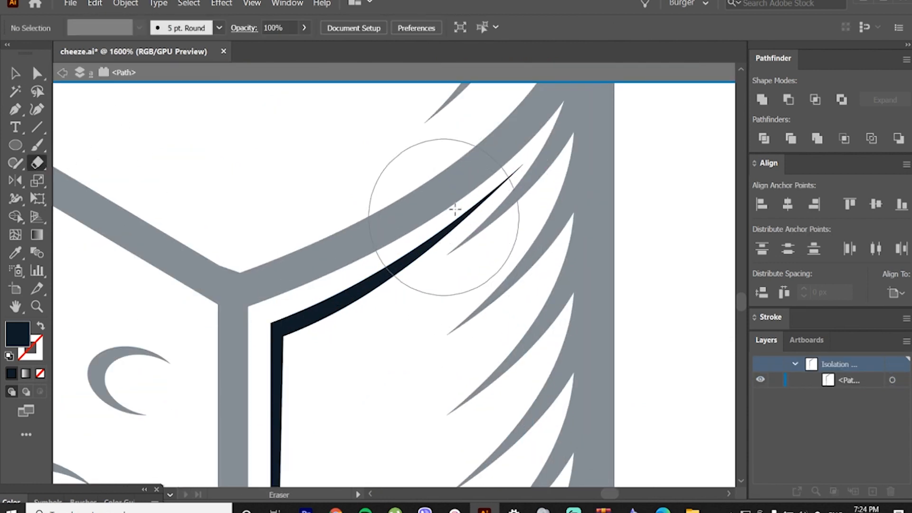
{"action": "left_click", "coordinate": [501, 180]}
{"action": "key", "text": "a"}
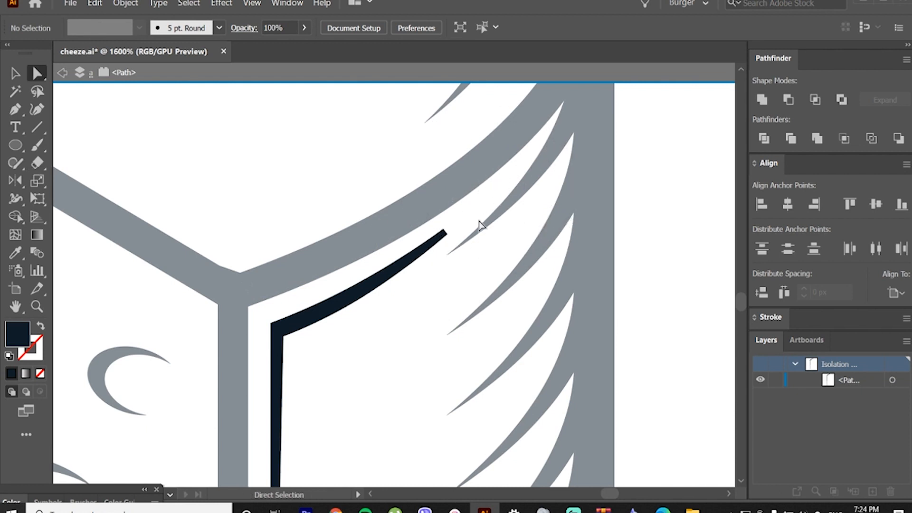
{"action": "left_click_drag", "start_coordinate": [450, 236], "coordinate": [444, 231]}
{"action": "double_click", "coordinate": [487, 232]}
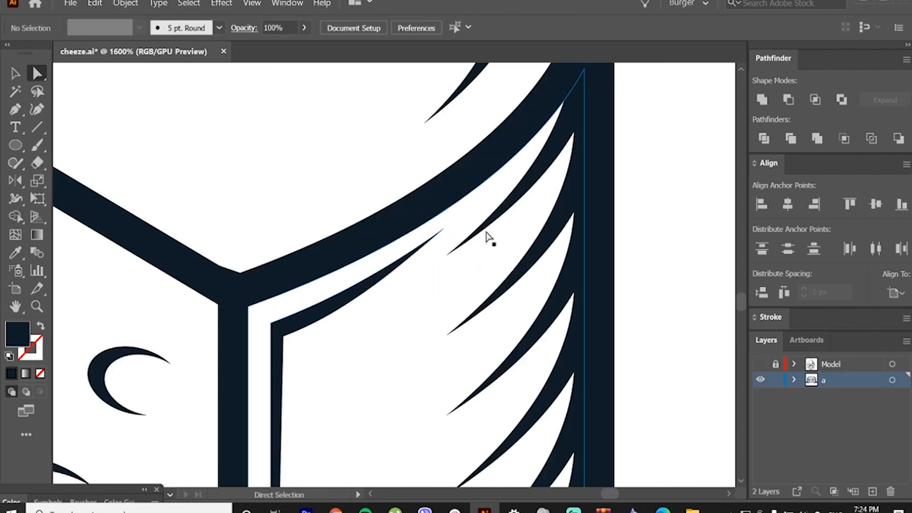
Step: Trim a sliver off the very tip of the right wall's accent with the Eraser and leave isolation mode
{"action": "scroll", "coordinate": [454, 234], "scroll_direction": "up", "scroll_amount": 3}
{"action": "key", "text": "v"}
{"action": "double_click", "coordinate": [419, 219]}
{"action": "key", "text": "shift+e"}
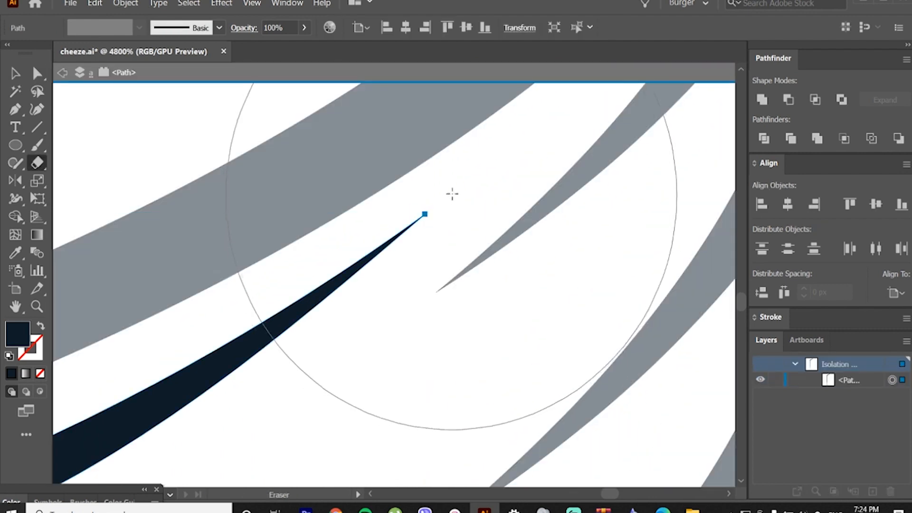
{"action": "key", "text": "v"}
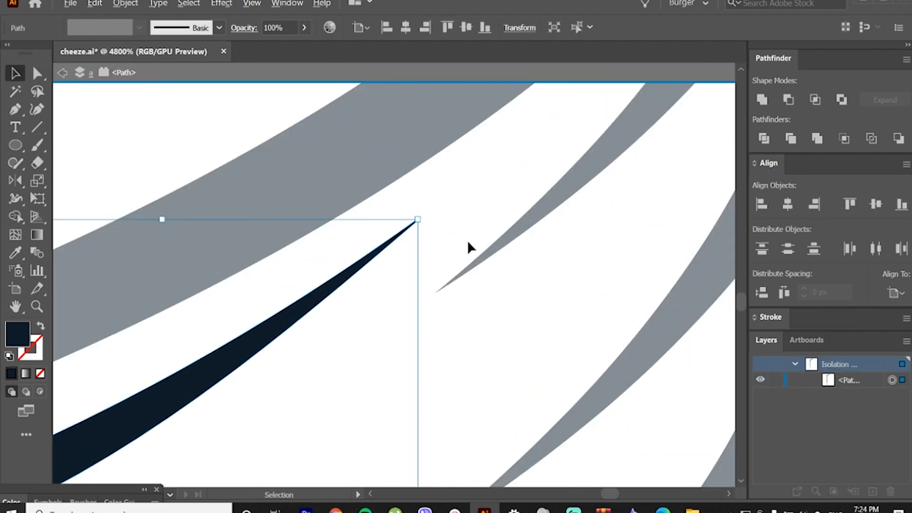
{"action": "scroll", "coordinate": [467, 240], "scroll_direction": "down", "scroll_amount": 6}
{"action": "double_click", "coordinate": [606, 257]}
{"action": "scroll", "coordinate": [573, 262], "scroll_direction": "down", "scroll_amount": 1}
{"action": "scroll", "coordinate": [572, 261], "scroll_direction": "down", "scroll_amount": 1}
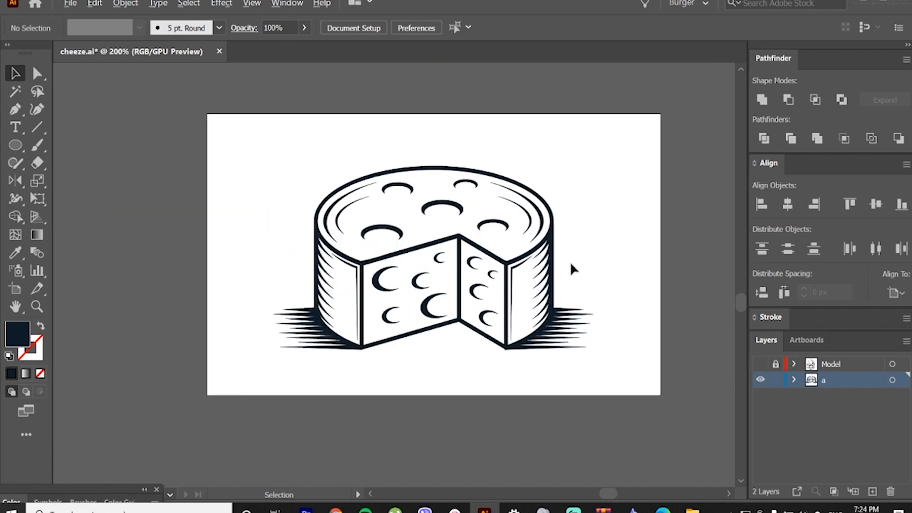
Step: Group the whole cheese illustration, scale it to about half size and place it in the upper part of the artboard
{"action": "left_click_drag", "start_coordinate": [525, 283], "coordinate": [534, 305]}
{"action": "scroll", "coordinate": [490, 291], "scroll_direction": "up", "scroll_amount": 1}
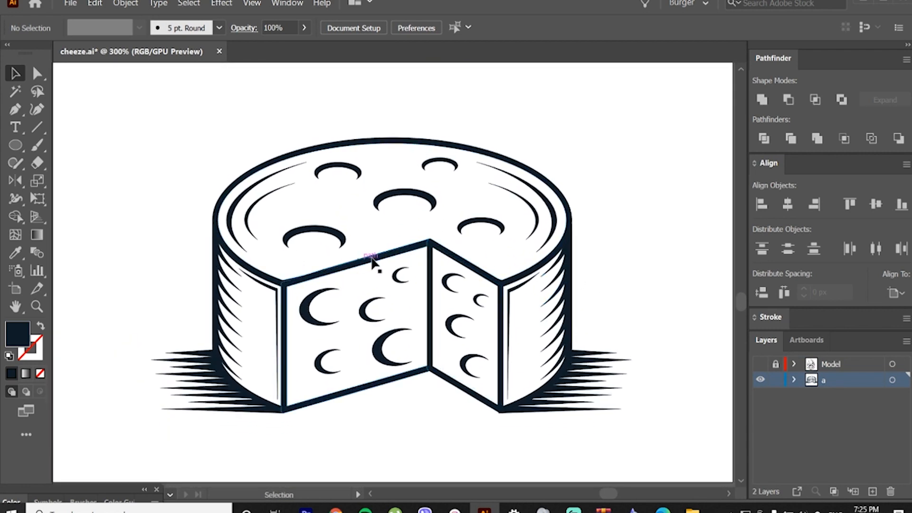
{"action": "left_click_drag", "start_coordinate": [163, 122], "coordinate": [623, 402]}
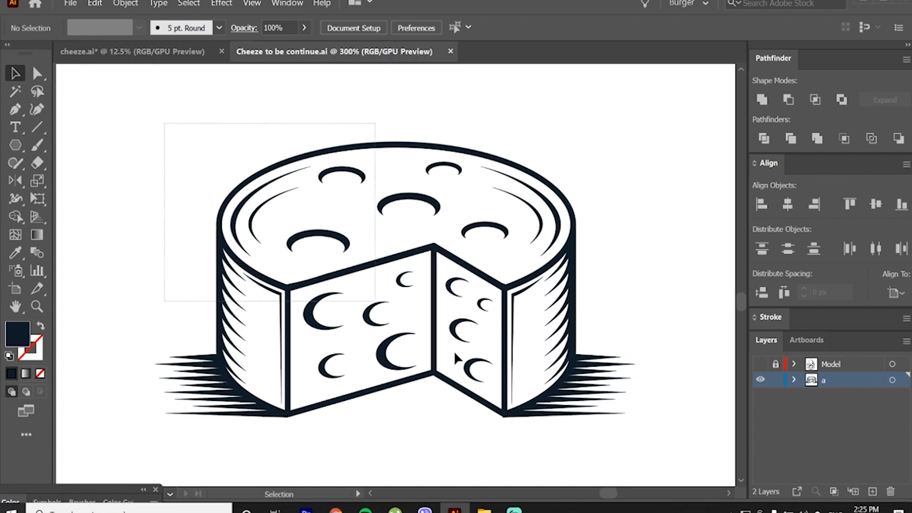
{"action": "right_click", "coordinate": [505, 328]}
{"action": "left_click", "coordinate": [549, 408]}
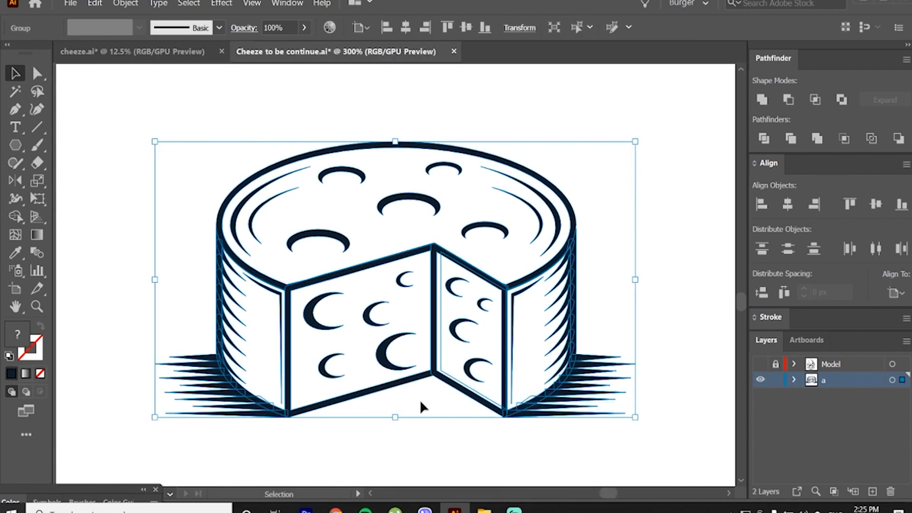
{"action": "left_click_drag", "start_coordinate": [394, 417], "coordinate": [397, 209]}
{"action": "left_click", "coordinate": [406, 275]}
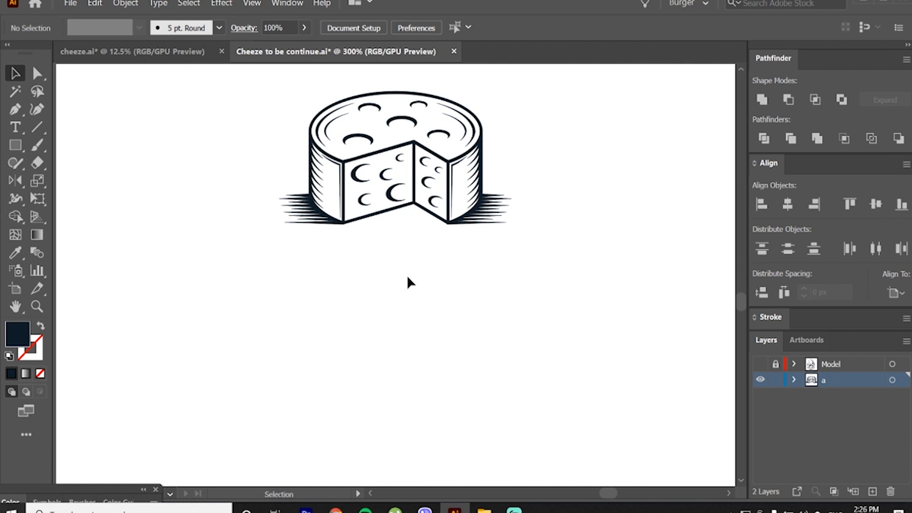
Step: Draw a wide dark rectangle below the cheese as the banner body and centre it horizontally
{"action": "left_click", "coordinate": [22, 140]}
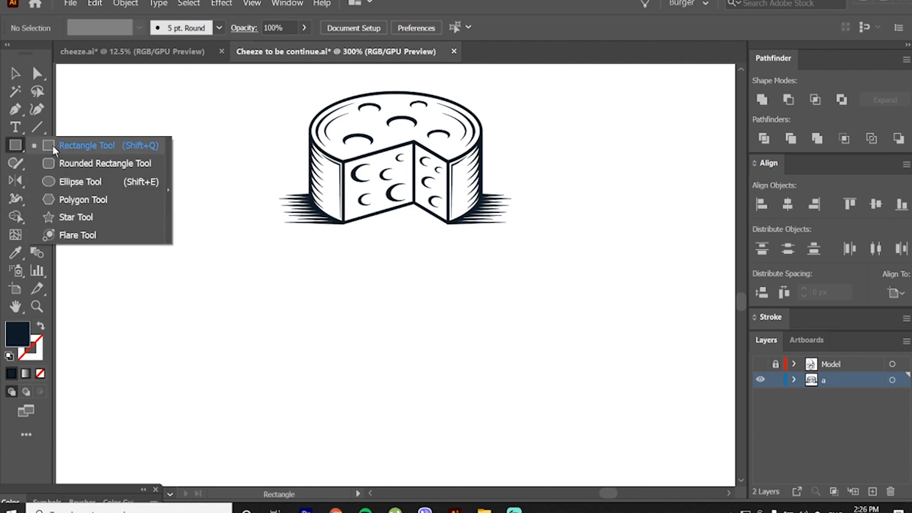
{"action": "left_click", "coordinate": [52, 145]}
{"action": "mouse_move", "coordinate": [230, 283]}
{"action": "left_mouse_down"}
{"action": "mouse_move", "coordinate": [468, 366]}
{"action": "mouse_move", "coordinate": [584, 388]}
{"action": "left_mouse_up"}
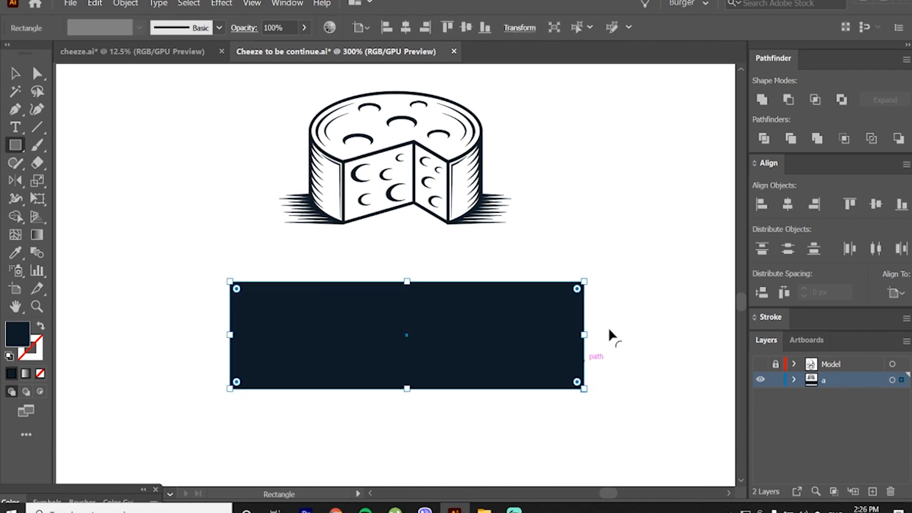
{"action": "left_click", "coordinate": [787, 205]}
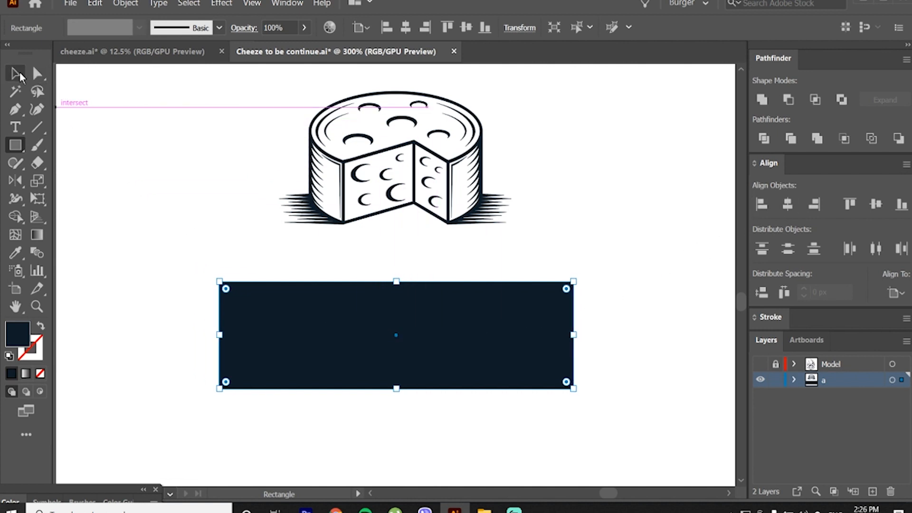
Step: Create a narrow copy of the banner rectangle against its left end and shift the copy slightly down
{"action": "left_click", "coordinate": [19, 75]}
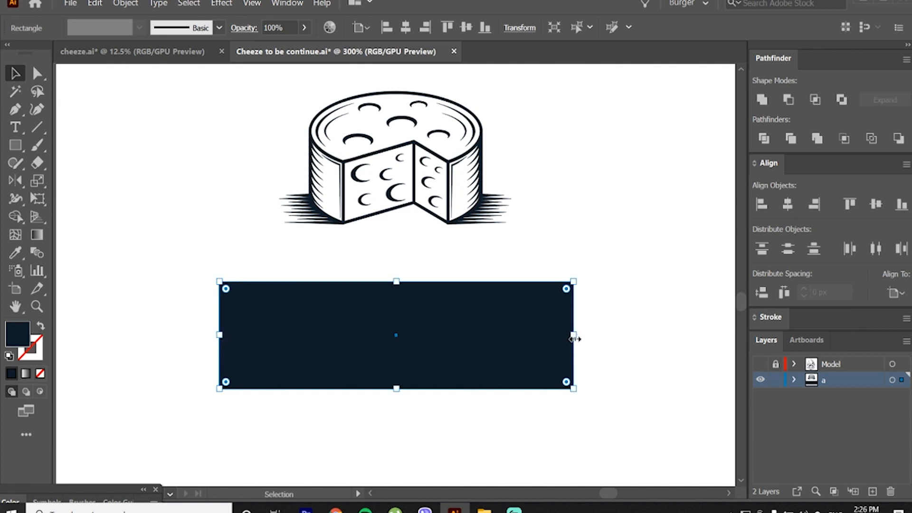
{"action": "left_click_drag", "start_coordinate": [574, 335], "coordinate": [159, 327]}
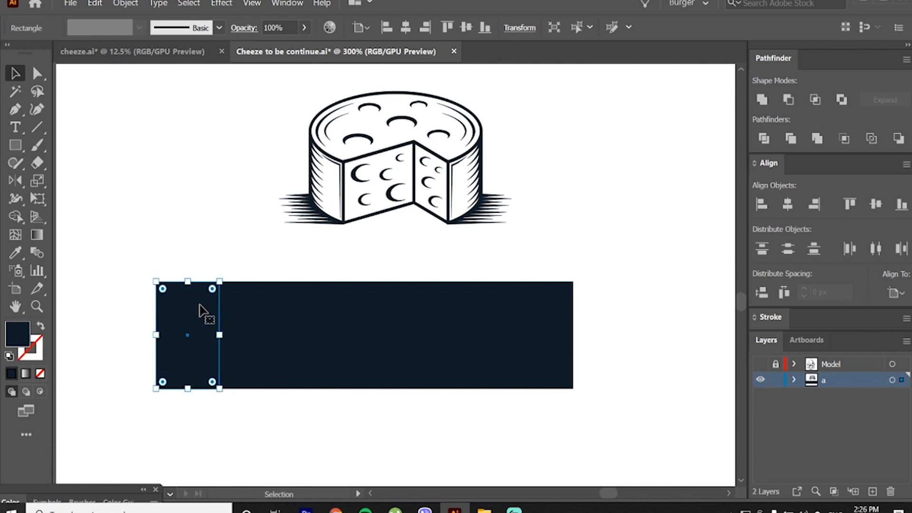
{"action": "left_click_drag", "start_coordinate": [199, 304], "coordinate": [200, 322]}
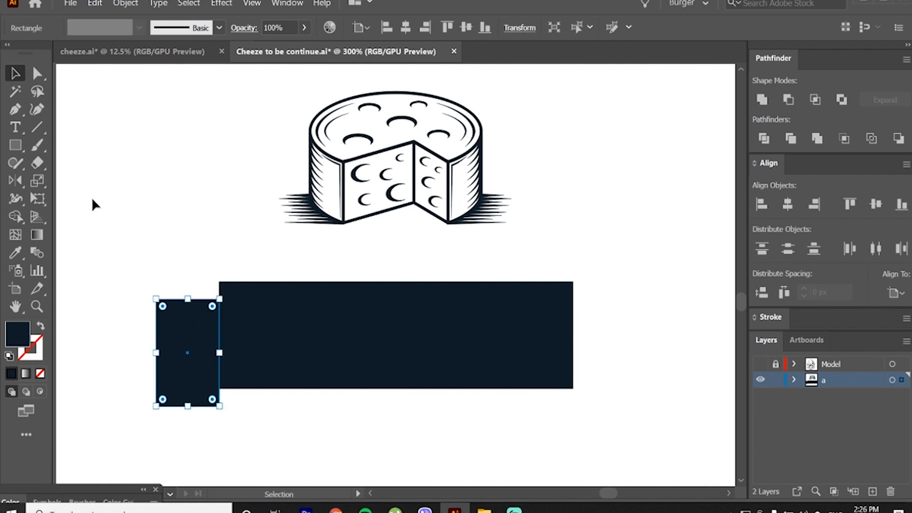
Step: Add an anchor midway on the narrow rectangle's outer edge, pull it inward into a V notch, and lower the tail slightly
{"action": "left_click", "coordinate": [22, 115]}
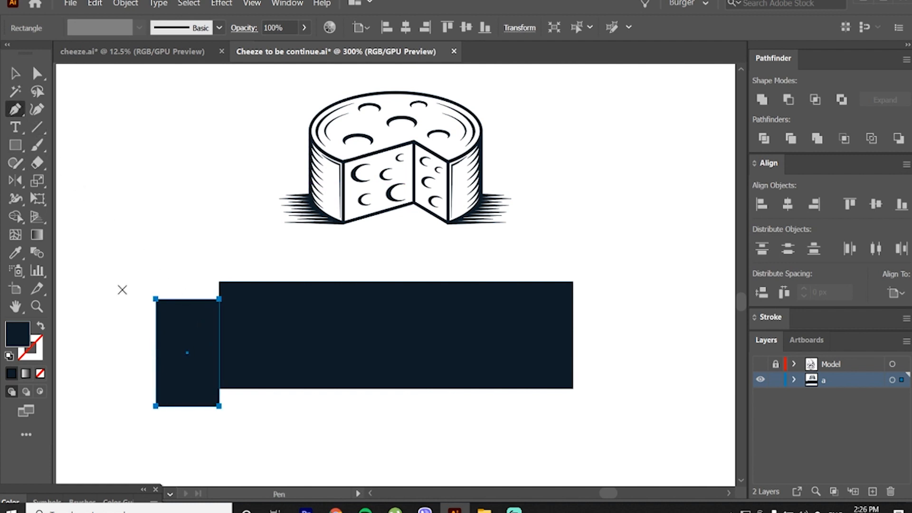
{"action": "left_click", "coordinate": [156, 351]}
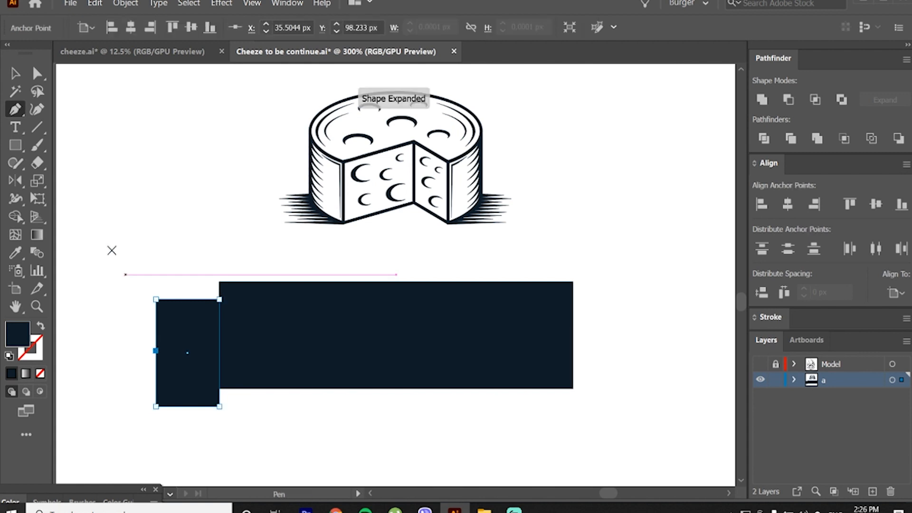
{"action": "left_click", "coordinate": [37, 76]}
{"action": "left_click", "coordinate": [139, 327]}
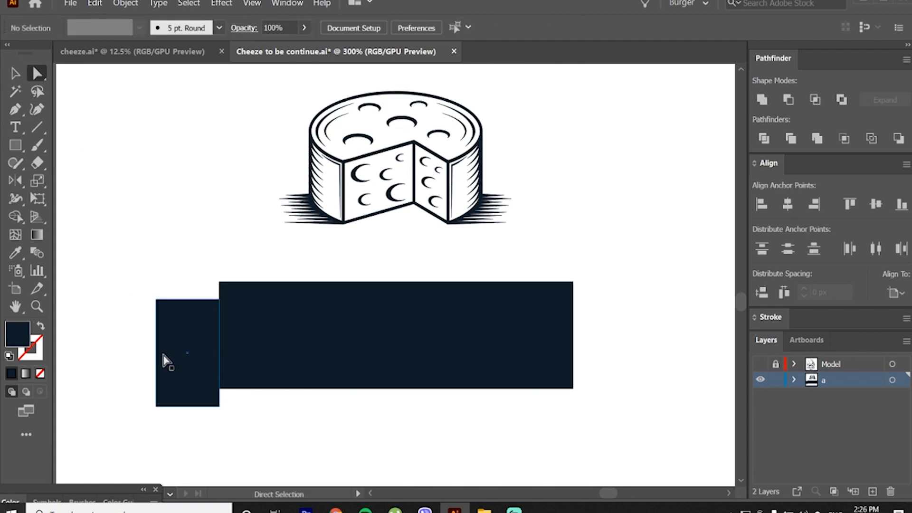
{"action": "left_click", "coordinate": [160, 351]}
{"action": "left_click_drag", "start_coordinate": [158, 351], "coordinate": [180, 351]}
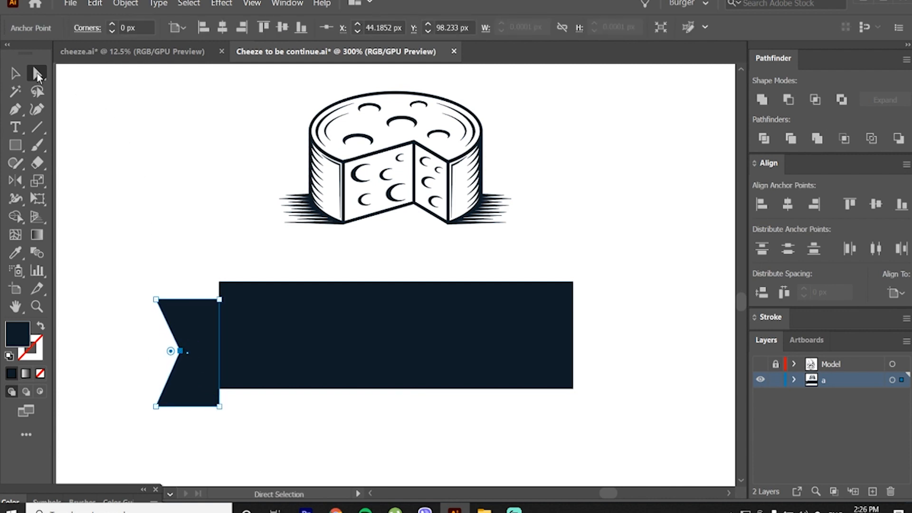
{"action": "key", "text": "v"}
{"action": "left_click_drag", "start_coordinate": [202, 322], "coordinate": [204, 329]}
{"action": "left_click", "coordinate": [196, 276]}
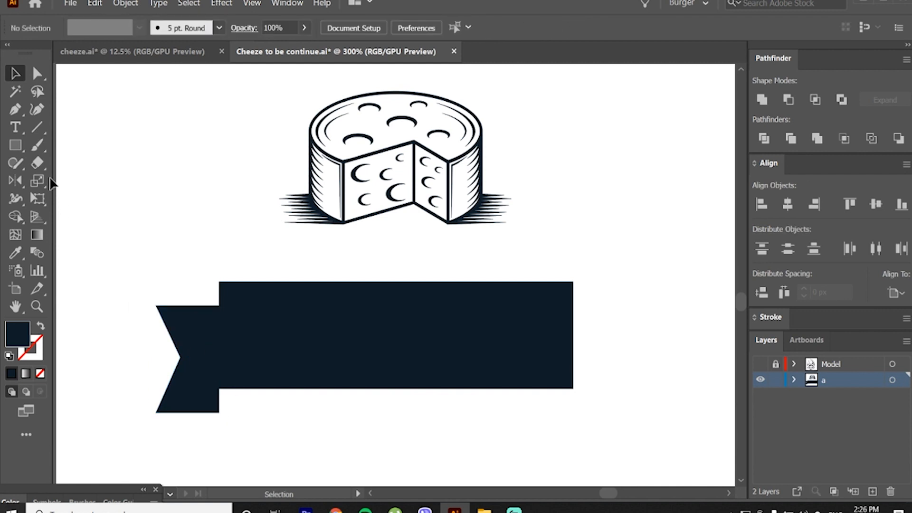
Step: Draw a small rectangle from the tail's lower inner corner up to the banner's lower edge and unite it with the tail
{"action": "left_click", "coordinate": [17, 144]}
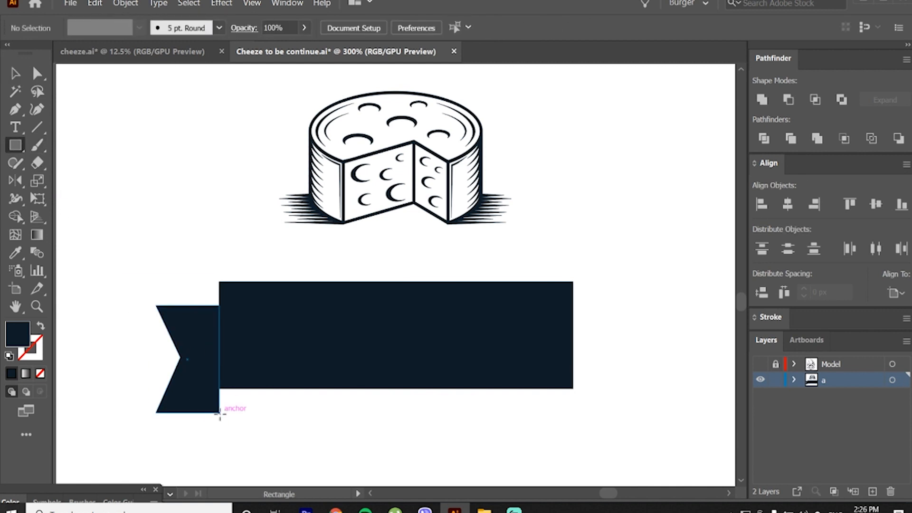
{"action": "left_click_drag", "start_coordinate": [219, 413], "coordinate": [264, 388]}
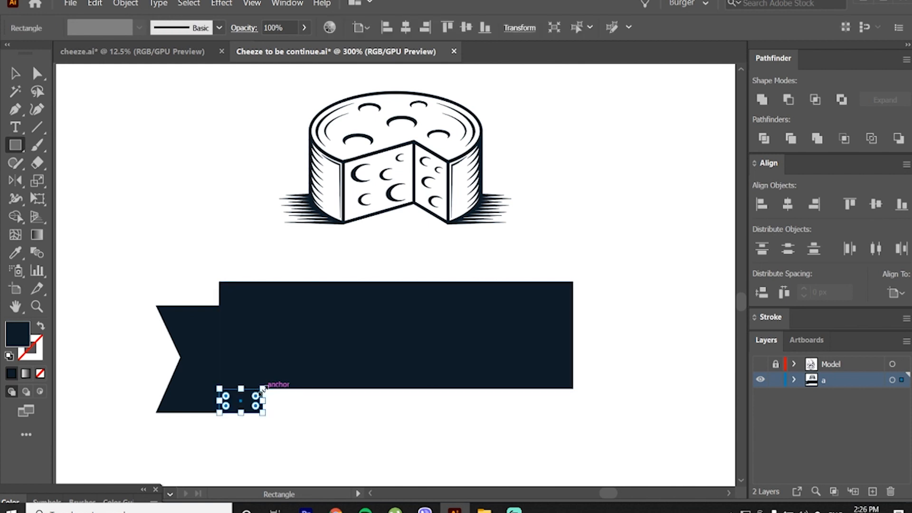
{"action": "key", "text": "v"}
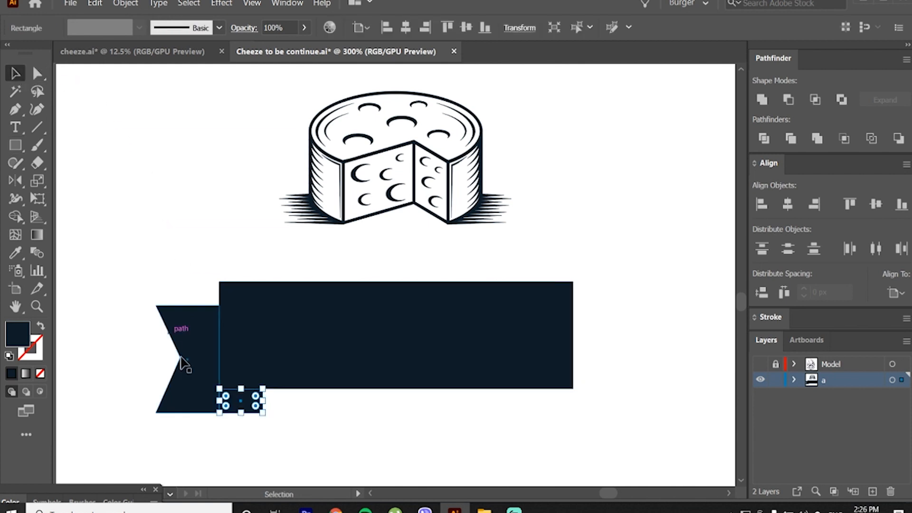
{"action": "left_click", "coordinate": [191, 380], "text": "shift"}
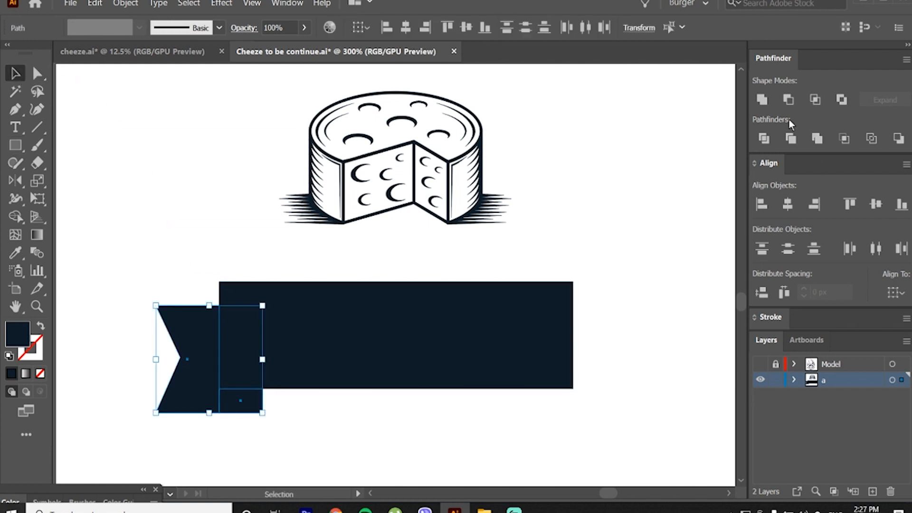
{"action": "left_click", "coordinate": [762, 100]}
{"action": "left_click", "coordinate": [580, 170]}
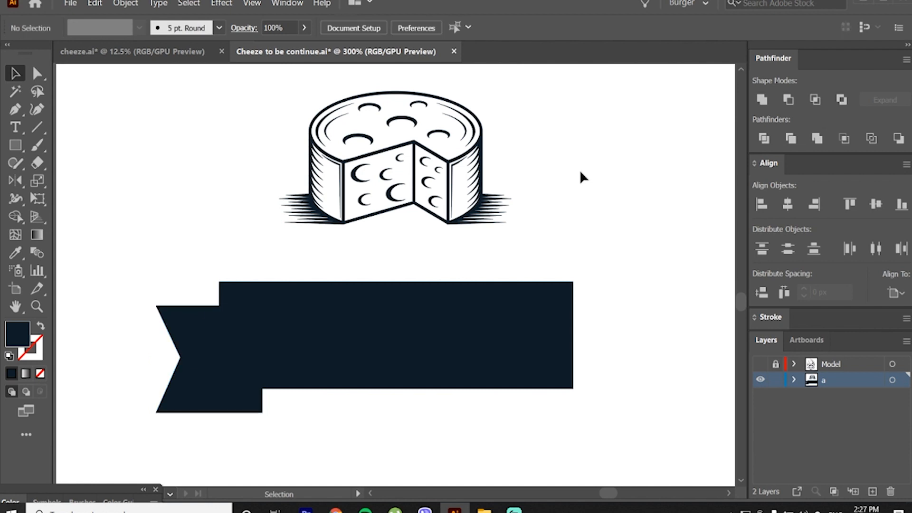
Step: Offset the banner rectangle's path by -1 px with miter joins and fill the inset shape white
{"action": "left_click", "coordinate": [228, 361]}
{"action": "left_click", "coordinate": [301, 306]}
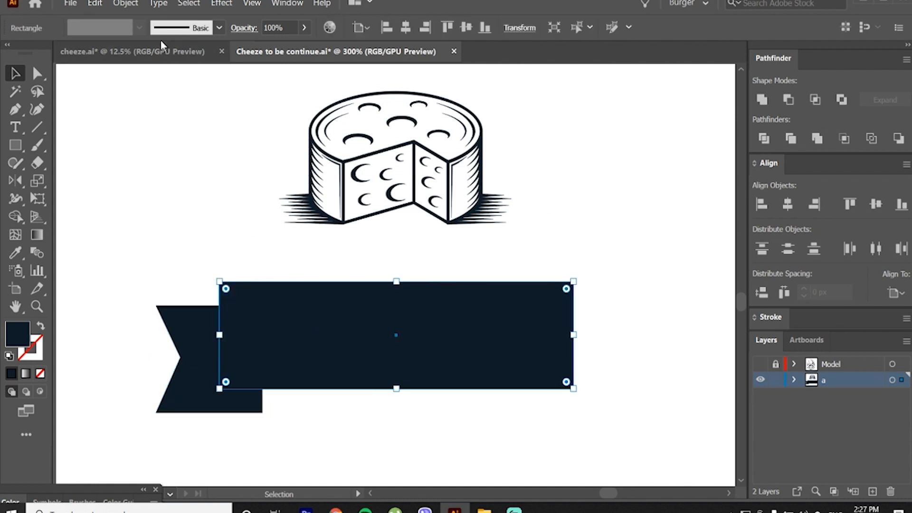
{"action": "key", "text": "m"}
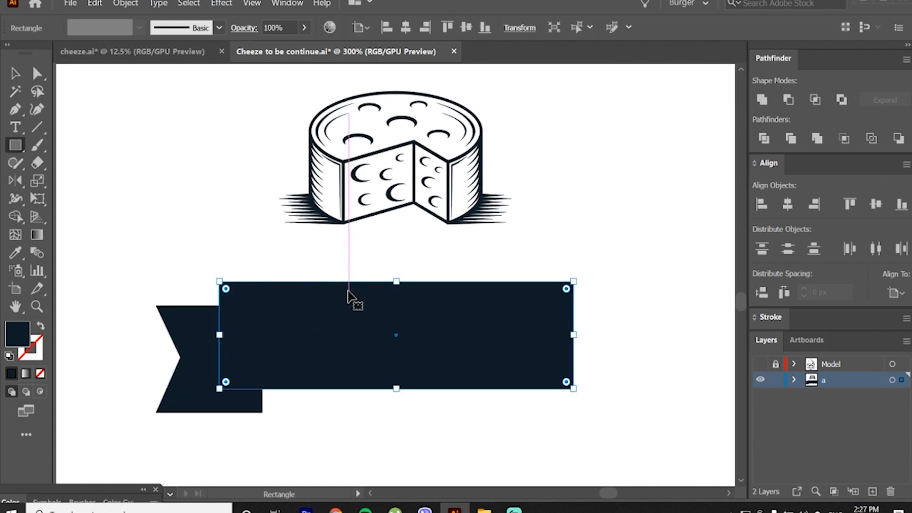
{"action": "key", "text": "ctrl+m"}
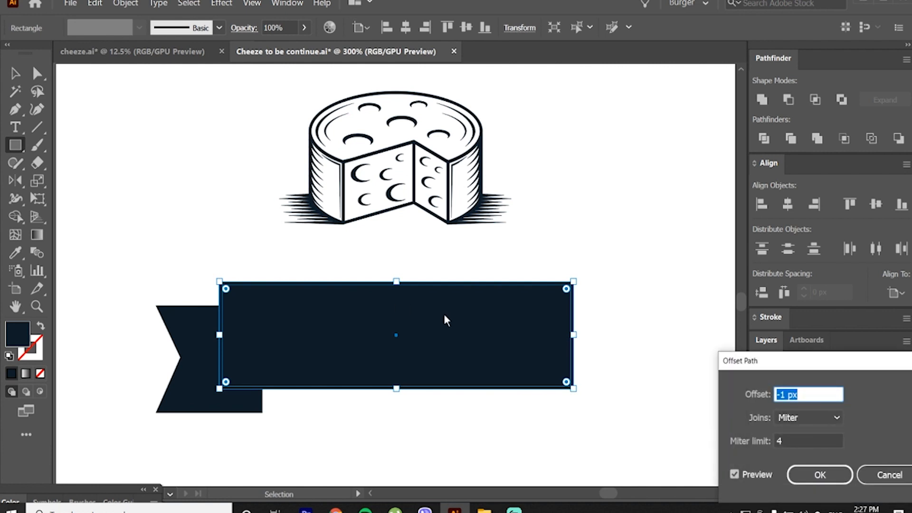
{"action": "left_click", "coordinate": [820, 474]}
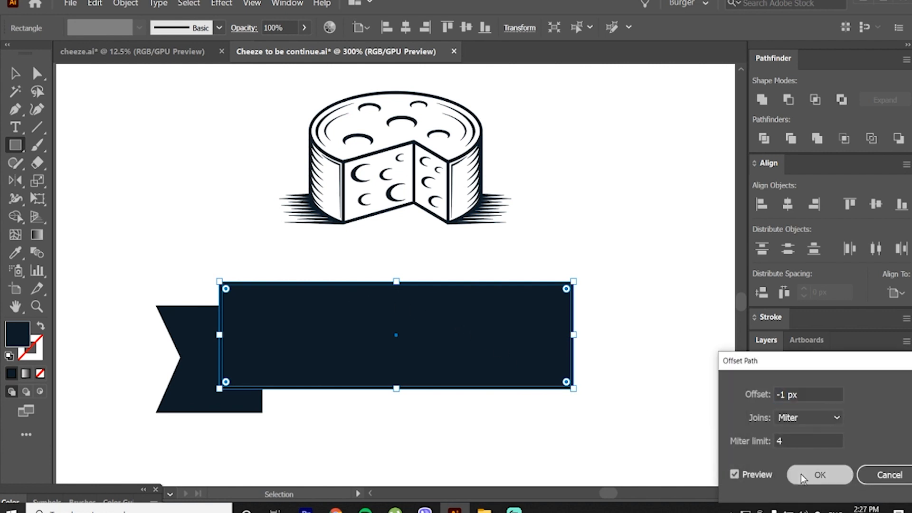
{"action": "key", "text": "i"}
{"action": "left_click", "coordinate": [435, 411]}
{"action": "key", "text": "v"}
{"action": "left_click", "coordinate": [428, 408]}
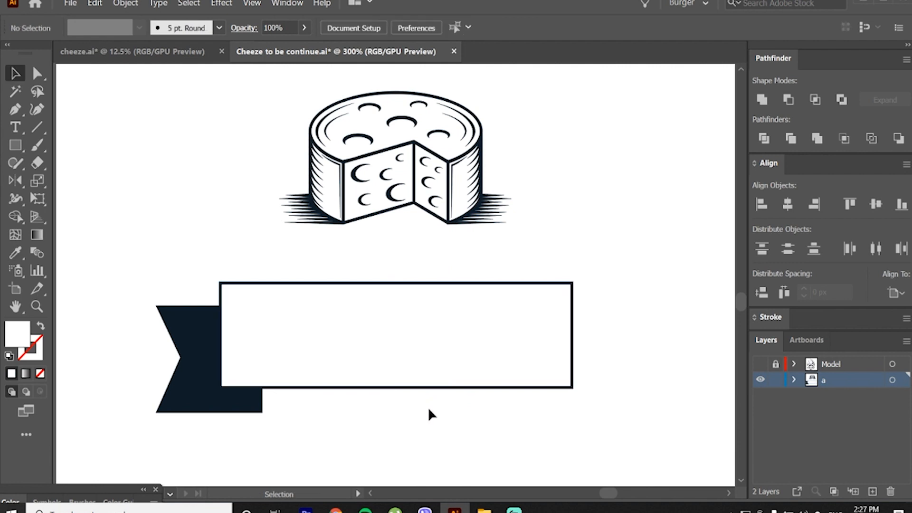
Step: Offset the notched ribbon tail's path by -1 px with miter joins
{"action": "left_click", "coordinate": [196, 366]}
{"action": "key", "text": "a"}
{"action": "key", "text": "ctrl+m"}
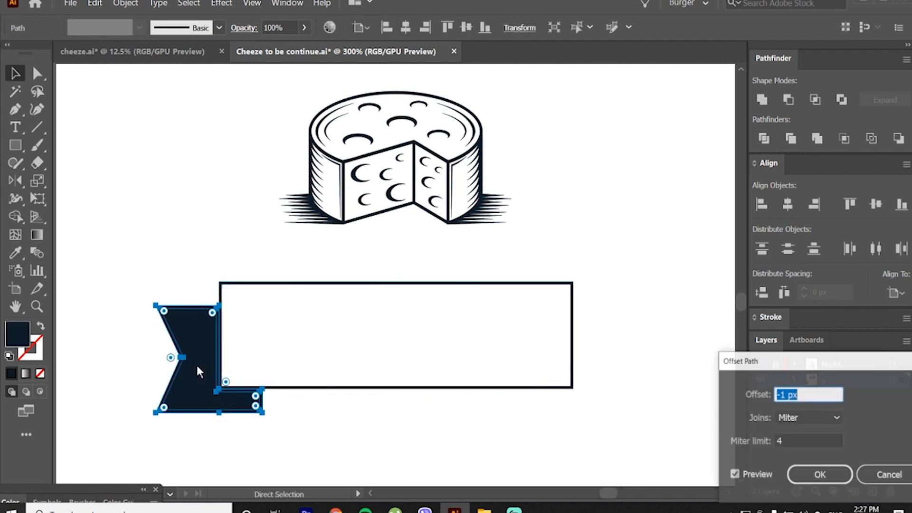
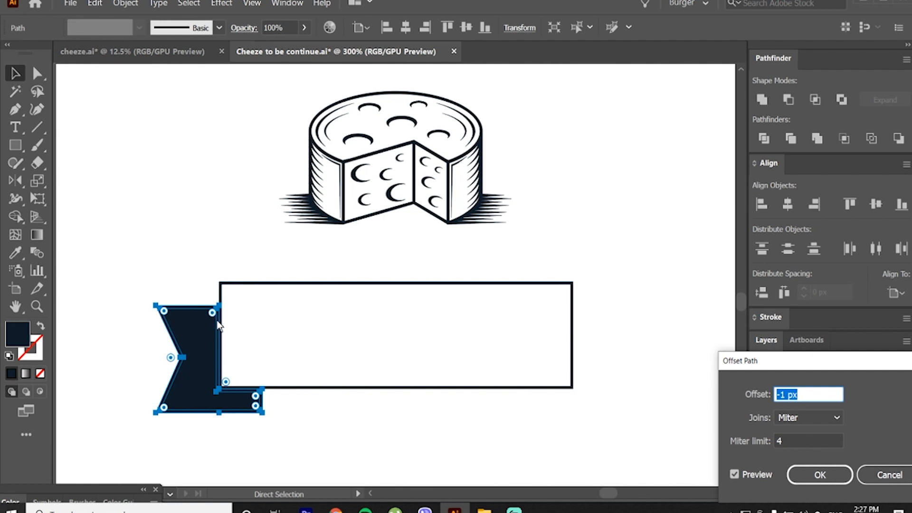
Step: Offset the notched ribbon tail's path by 1 px with miter joins and fill the original inner shape white
{"action": "type", "text": "1"}
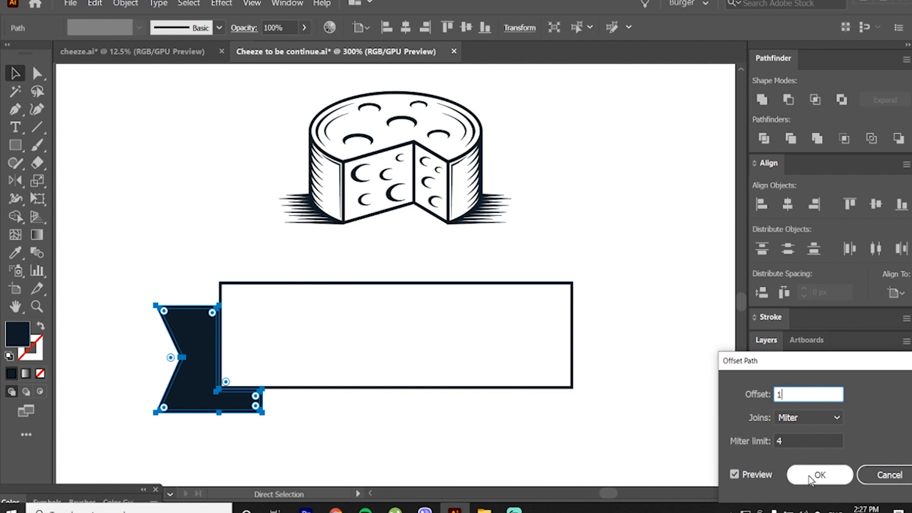
{"action": "left_click", "coordinate": [818, 477]}
{"action": "left_click", "coordinate": [198, 287]}
{"action": "left_click", "coordinate": [198, 328]}
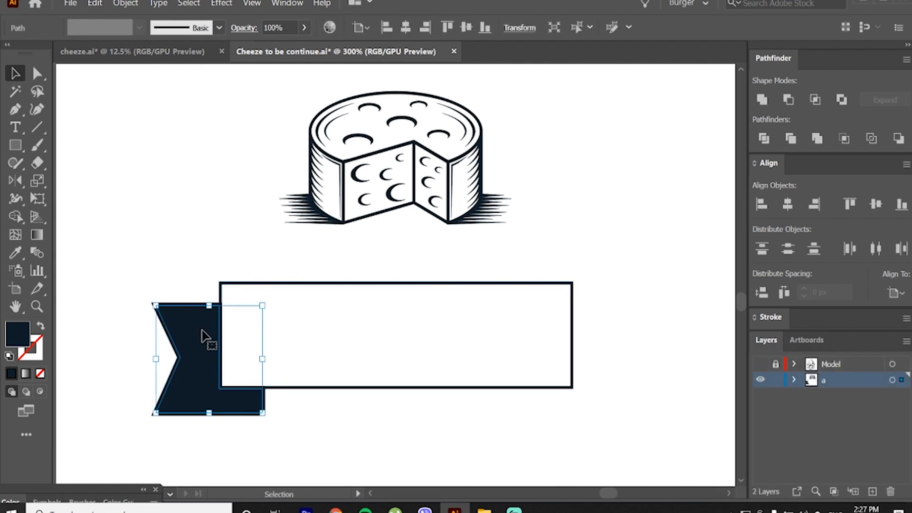
{"action": "key", "text": "d"}
{"action": "left_click", "coordinate": [220, 262]}
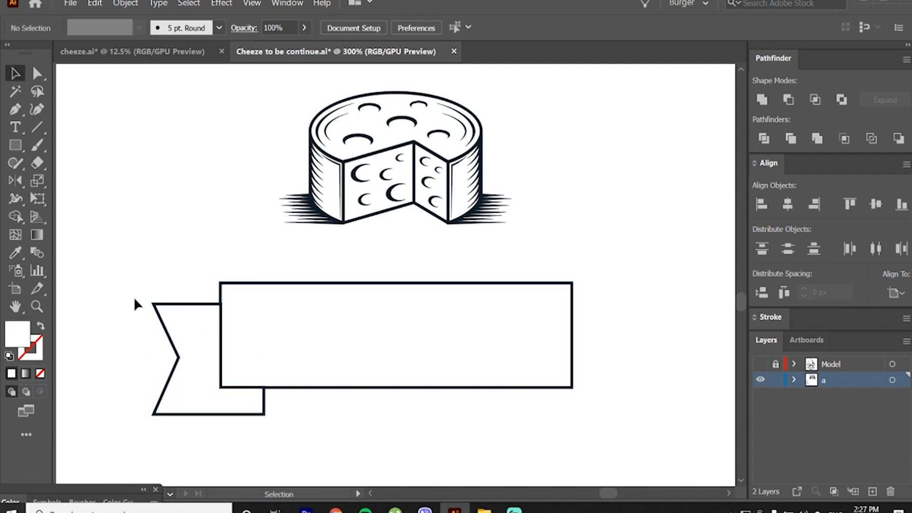
{"action": "left_click_drag", "start_coordinate": [135, 303], "coordinate": [193, 366]}
Step: Draw a narrow triangular spike with the Pen tool, pointing inward from the banner's upper-left inner corner
{"action": "left_click", "coordinate": [15, 110]}
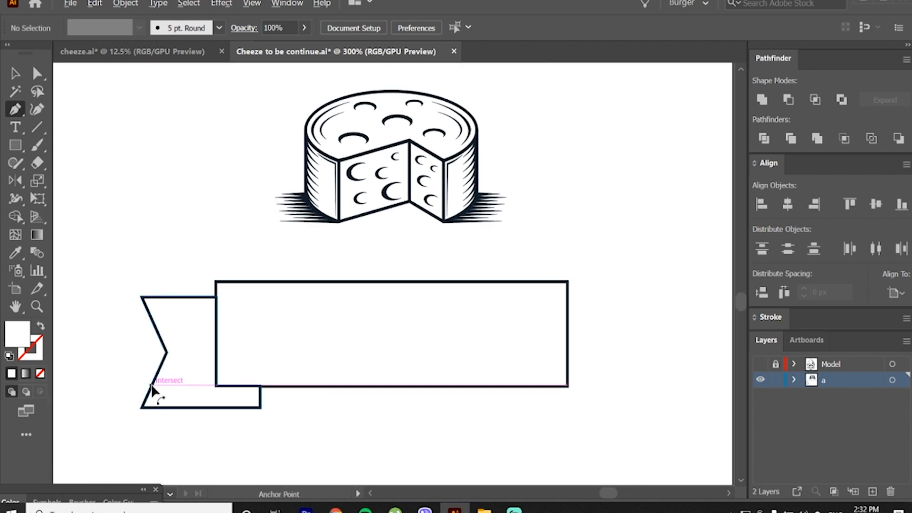
{"action": "scroll", "coordinate": [153, 389], "scroll_direction": "up", "scroll_amount": 3}
{"action": "scroll", "coordinate": [157, 400], "scroll_direction": "up", "scroll_amount": 2}
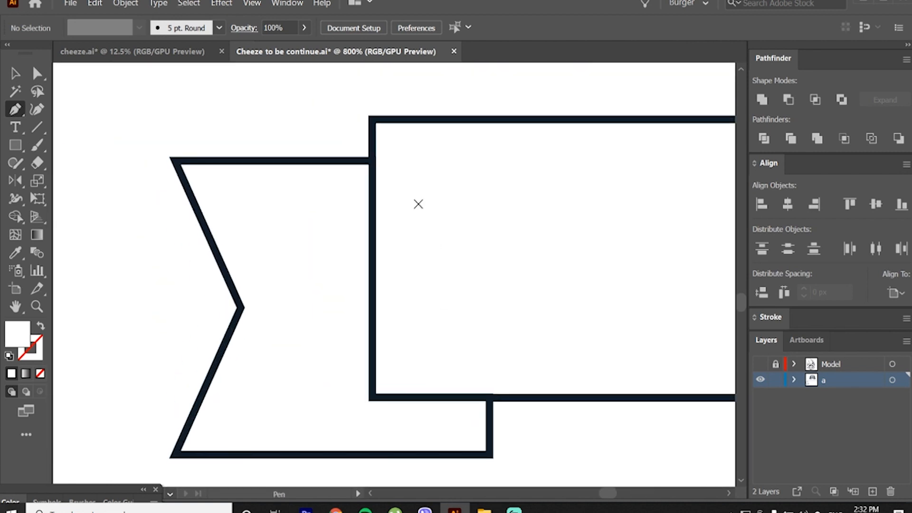
{"action": "left_click_drag", "start_coordinate": [436, 243], "coordinate": [436, 228]}
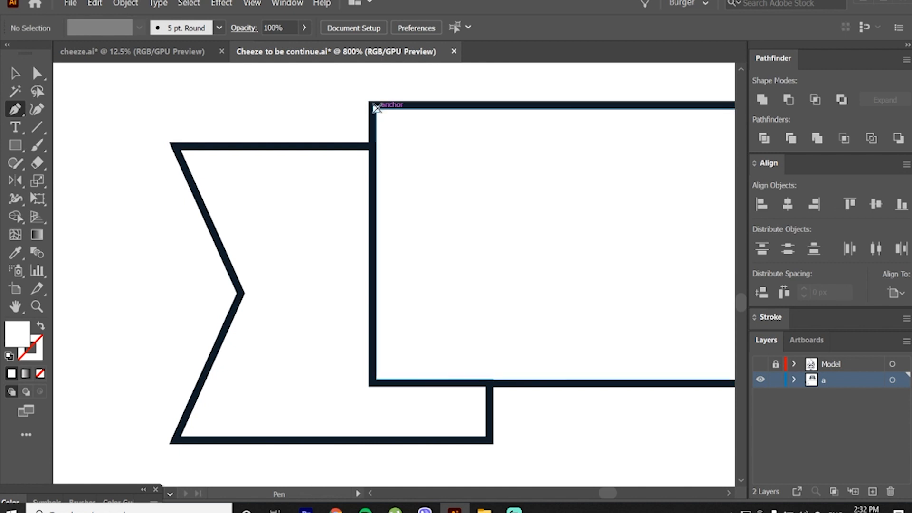
{"action": "left_click", "coordinate": [376, 109]}
{"action": "left_click", "coordinate": [376, 136], "text": "shift"}
{"action": "left_click_drag", "start_coordinate": [376, 136], "coordinate": [509, 122]}
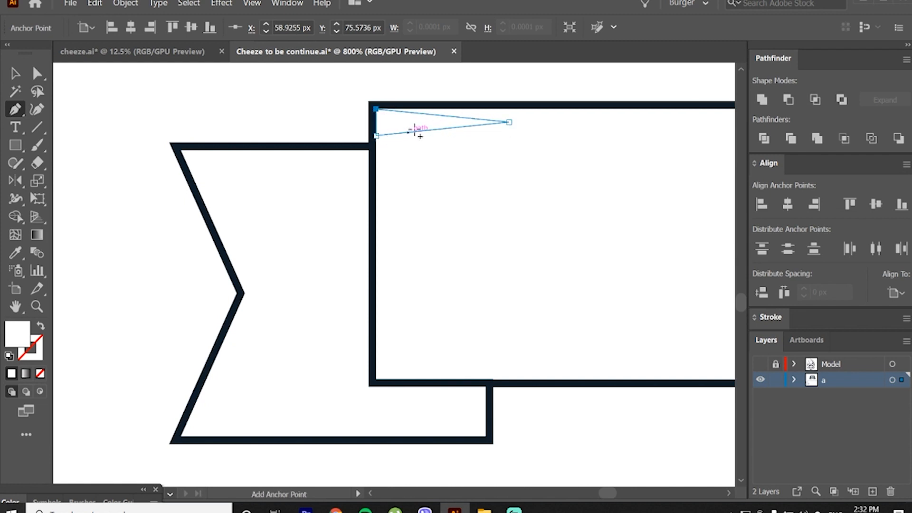
Step: Fill the spike with the banner outline's dark navy, shift it onto the corner and lengthen it toward its tip
{"action": "key", "text": "i"}
{"action": "left_click", "coordinate": [431, 105]}
{"action": "key", "text": "v"}
{"action": "left_click", "coordinate": [412, 93]}
{"action": "left_click", "coordinate": [410, 127]}
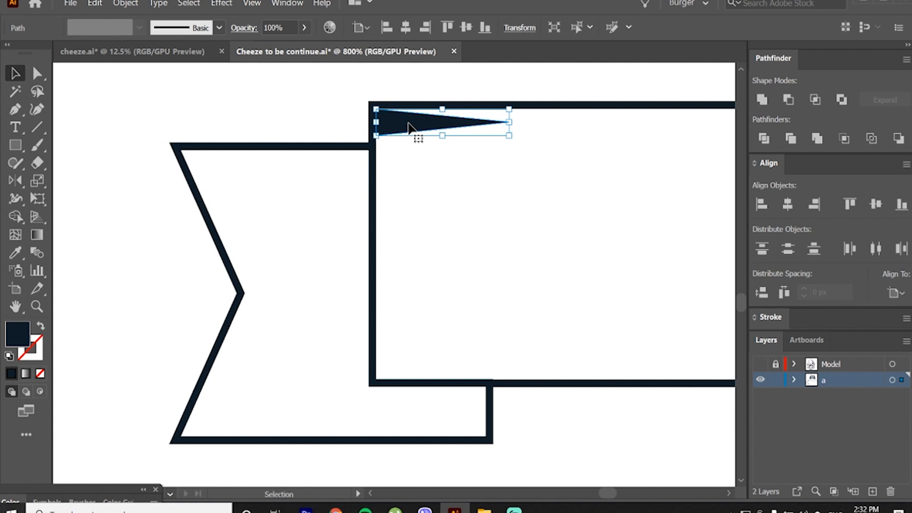
{"action": "left_click_drag", "start_coordinate": [412, 120], "coordinate": [409, 119]}
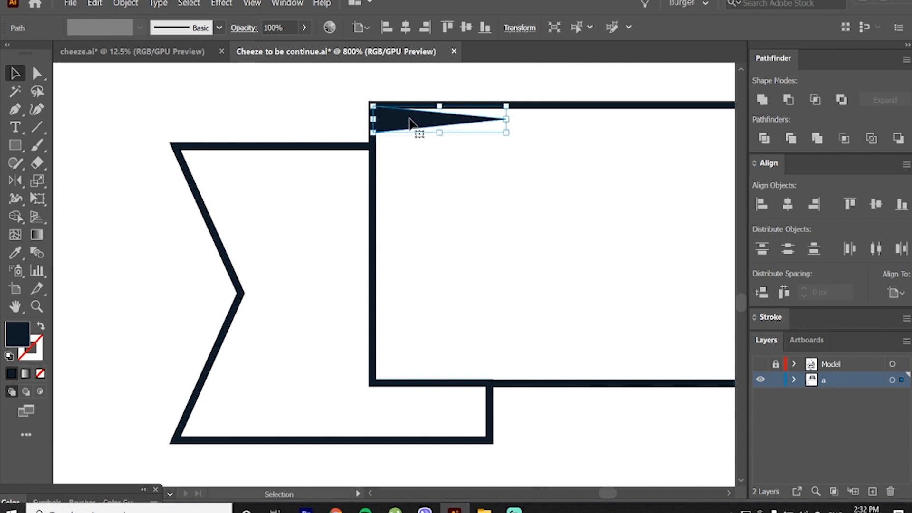
{"action": "left_click_drag", "start_coordinate": [505, 121], "coordinate": [537, 119]}
Step: Duplicate the spike straight down and repeat the copy until twelve spikes line the banner's left edge
{"action": "left_click_drag", "start_coordinate": [451, 124], "coordinate": [452, 147]}
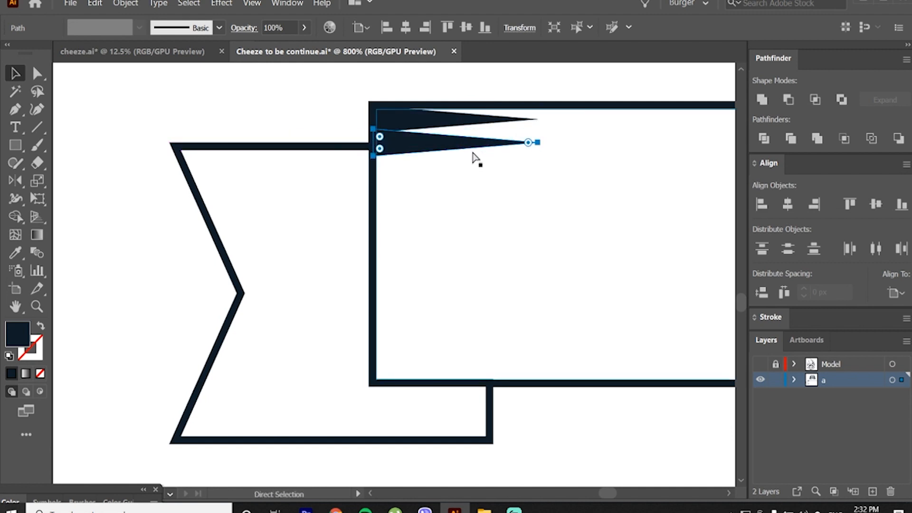
{"action": "key", "text": "ctrl+d"}
{"action": "key", "text": "ctrl+d"}
{"action": "key", "text": "ctrl+d"}
{"action": "key", "text": "ctrl+d"}
{"action": "key", "text": "ctrl+d"}
{"action": "key", "text": "ctrl+d"}
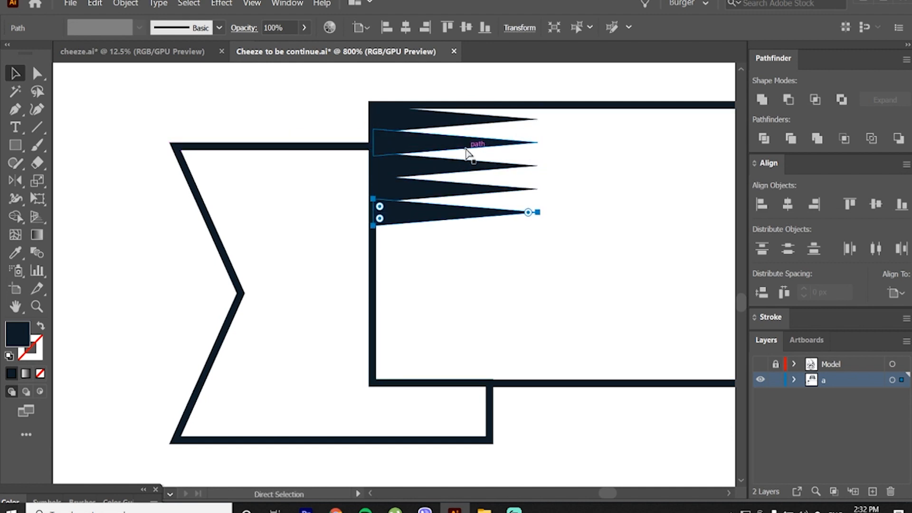
{"action": "key", "text": "ctrl+d"}
{"action": "key", "text": "ctrl+d"}
{"action": "key", "text": "ctrl+d"}
{"action": "key", "text": "ctrl+d"}
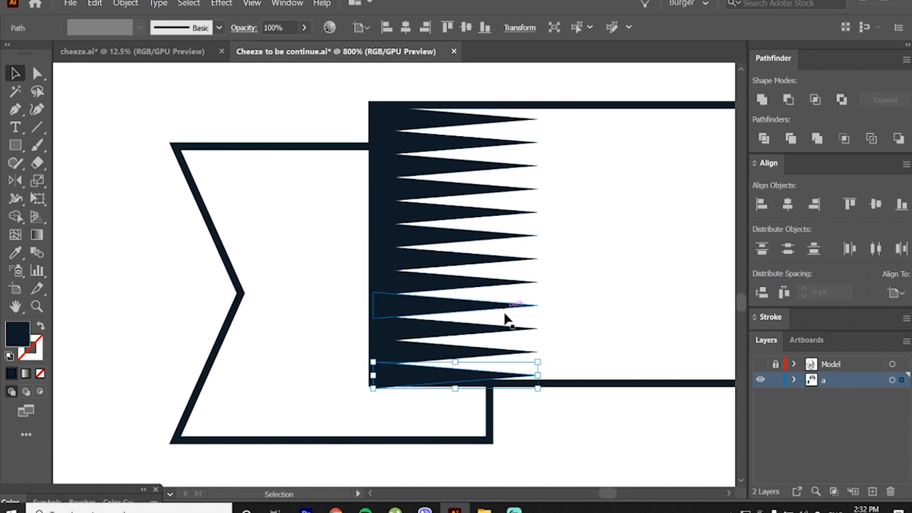
{"action": "left_click", "coordinate": [522, 412]}
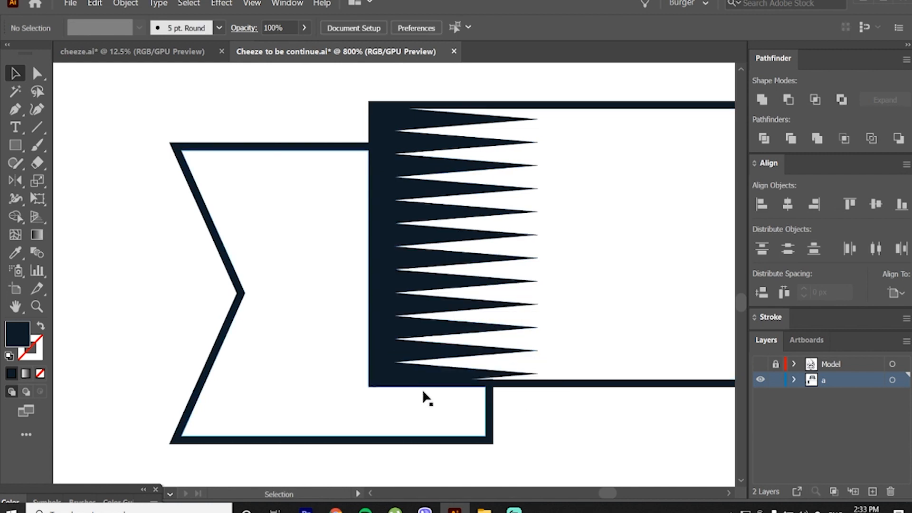
Step: Draw a dark triangular fold shadow below the banner, from its lower-left corner to the tail's lower inner corner
{"action": "left_click", "coordinate": [15, 112]}
{"action": "left_click", "coordinate": [485, 436]}
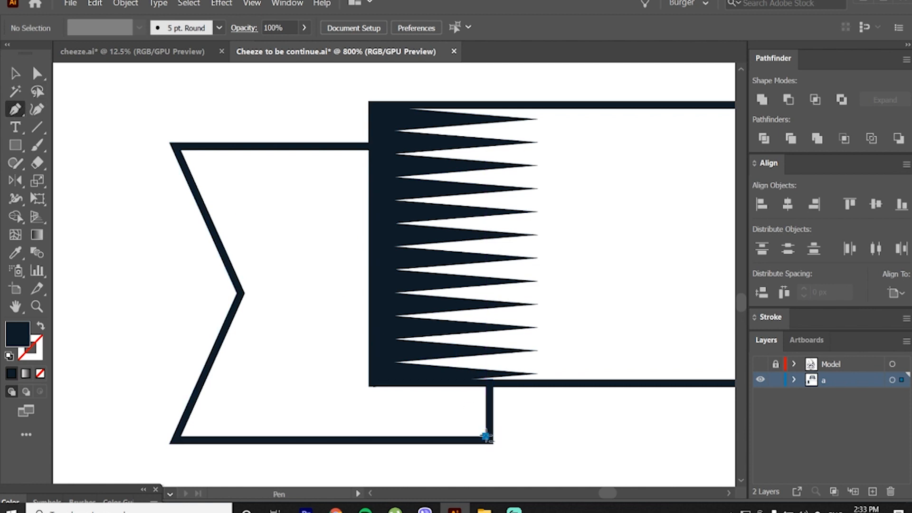
{"action": "left_click", "coordinate": [369, 387]}
{"action": "left_click", "coordinate": [489, 387]}
{"action": "left_click", "coordinate": [485, 436]}
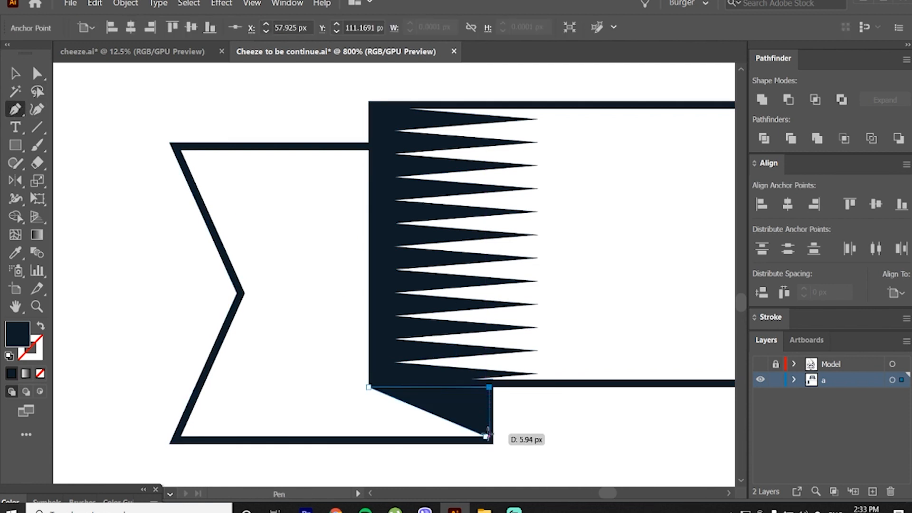
{"action": "key", "text": "v"}
{"action": "left_click", "coordinate": [532, 433]}
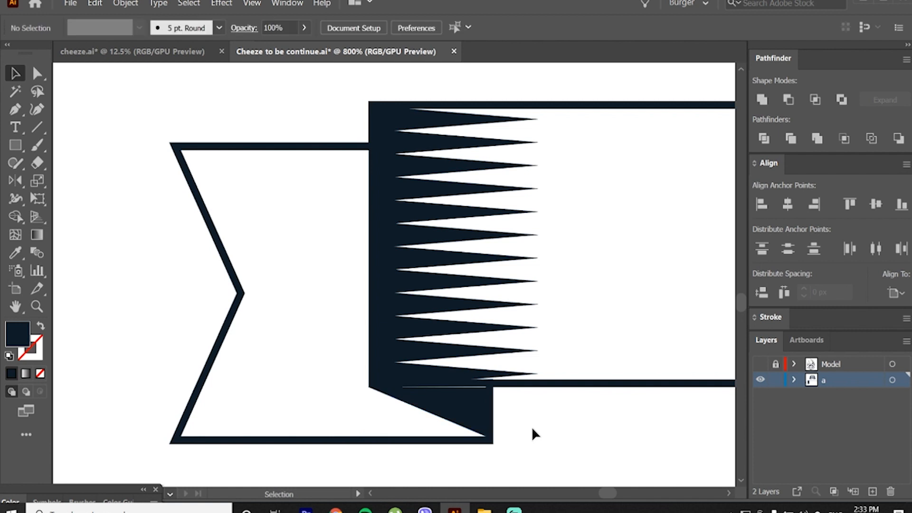
Step: Place a mirrored copy of a banner spike over the tail, with its tip pointing left
{"action": "left_click_drag", "start_coordinate": [501, 374], "coordinate": [349, 351]}
{"action": "key", "text": "o"}
{"action": "key", "text": "v"}
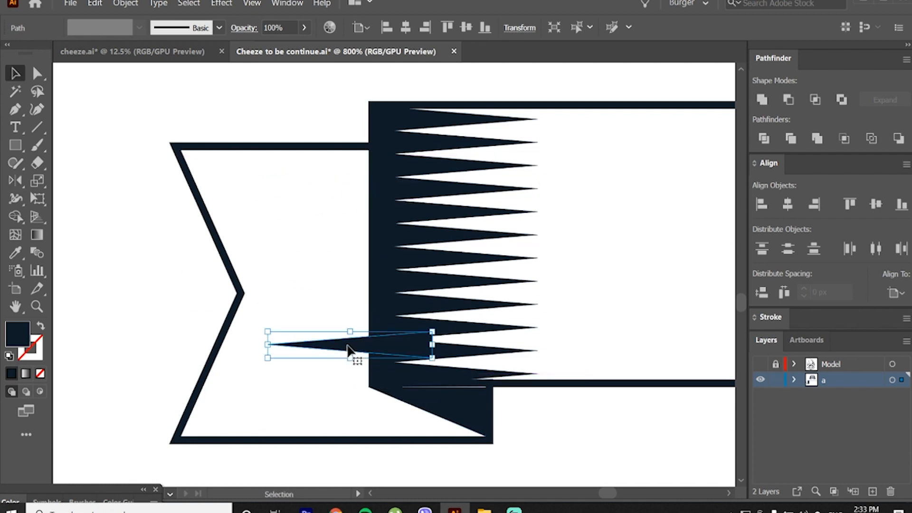
Step: Send the ribbon tail's two shapes and the mirrored spike behind the banner
{"action": "left_click_drag", "start_coordinate": [166, 118], "coordinate": [307, 447]}
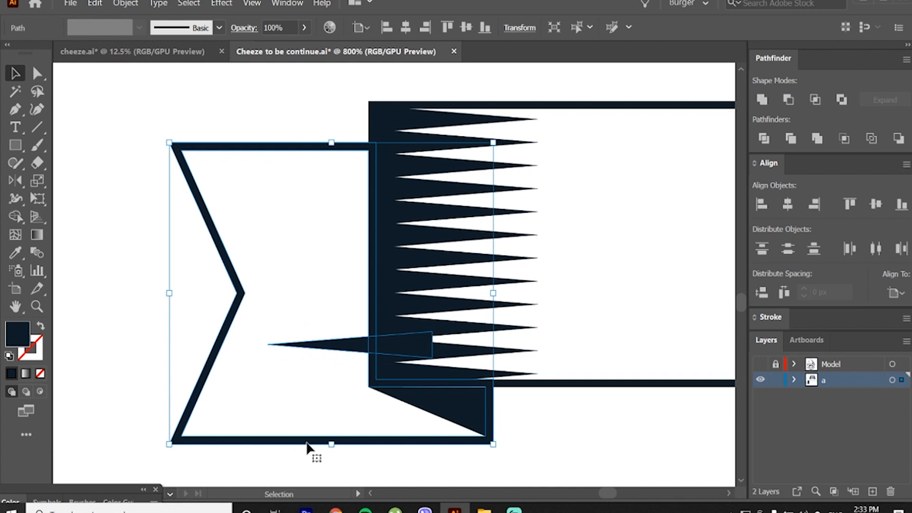
{"action": "key", "text": "ctrl+c"}
{"action": "right_click", "coordinate": [318, 352]}
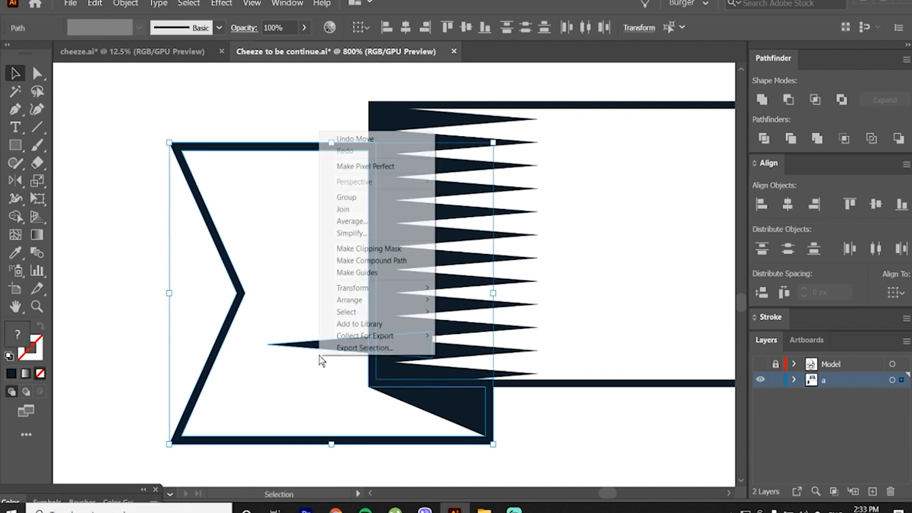
{"action": "mouse_move", "coordinate": [371, 300]}
{"action": "left_click", "coordinate": [464, 335]}
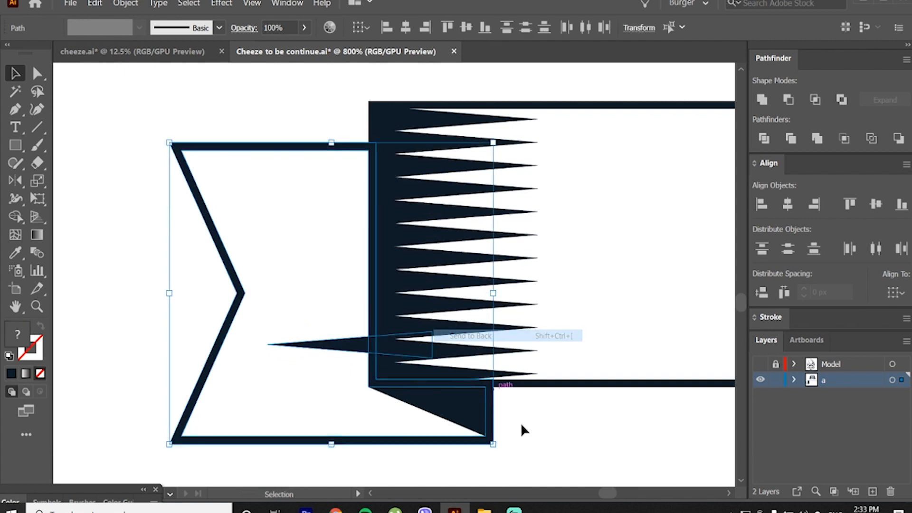
Step: Move the mirrored spike into the tail's lower inner corner and repeat copies upward along the tail's inner edge
{"action": "left_click", "coordinate": [332, 362]}
{"action": "left_click_drag", "start_coordinate": [335, 350], "coordinate": [397, 418]}
{"action": "key", "text": "ctrl+d"}
{"action": "key", "text": "ctrl+d"}
{"action": "key", "text": "ctrl+d"}
{"action": "key", "text": "ctrl+d"}
{"action": "key", "text": "ctrl+d"}
{"action": "key", "text": "ctrl+d"}
{"action": "key", "text": "ctrl+d"}
{"action": "key", "text": "ctrl+d"}
{"action": "key", "text": "ctrl+d"}
{"action": "key", "text": "ctrl+d"}
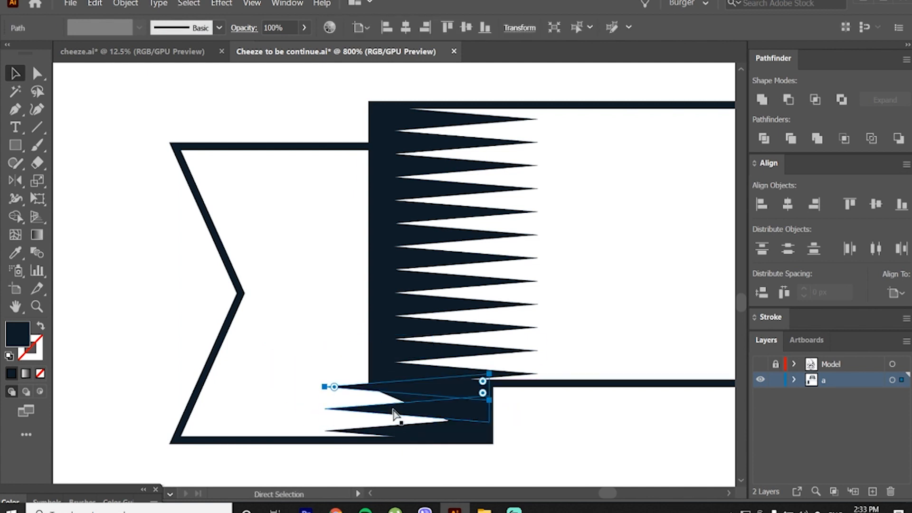
{"action": "key", "text": "ctrl+d"}
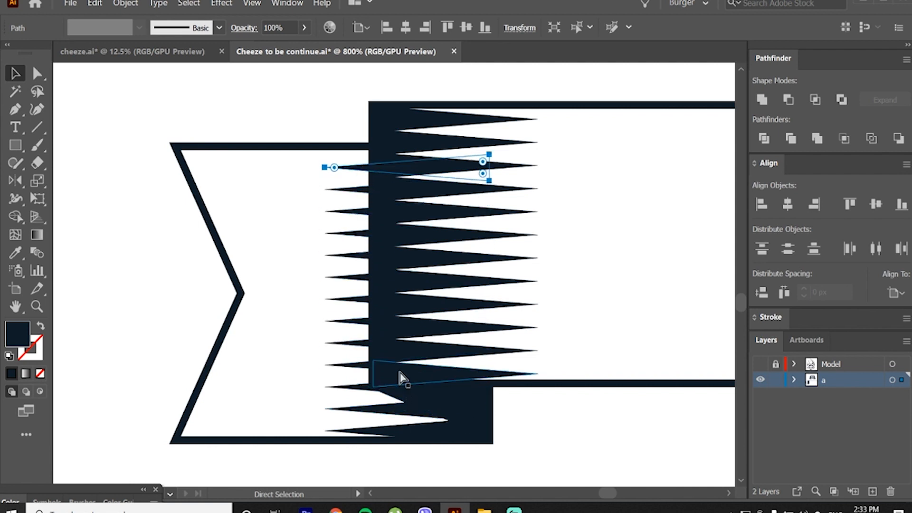
Step: Select all the tail's spikes without the tail, nudge them upward and stretch them outward toward the notch
{"action": "key", "text": "v"}
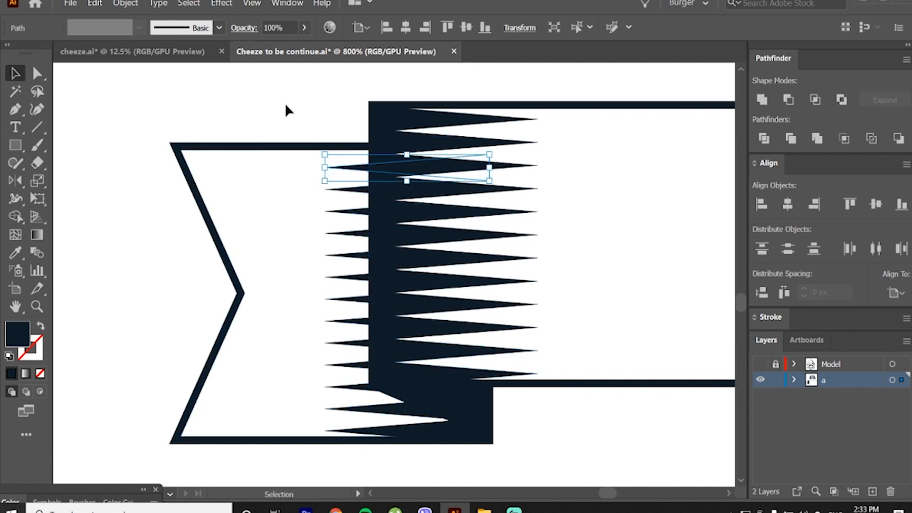
{"action": "left_click_drag", "start_coordinate": [285, 105], "coordinate": [291, 462]}
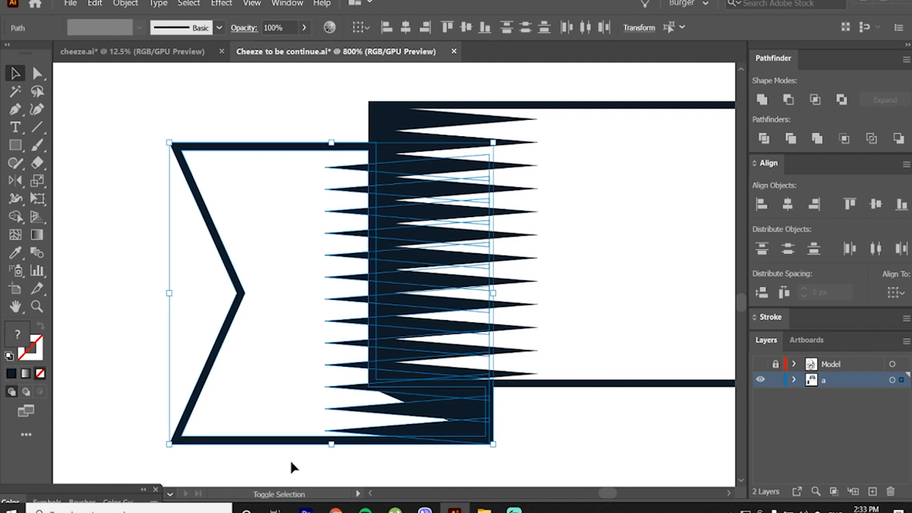
{"action": "left_click", "coordinate": [319, 440], "text": "shift"}
{"action": "left_click_drag", "start_coordinate": [353, 429], "coordinate": [354, 427]}
{"action": "left_click_drag", "start_coordinate": [325, 294], "coordinate": [301, 297]}
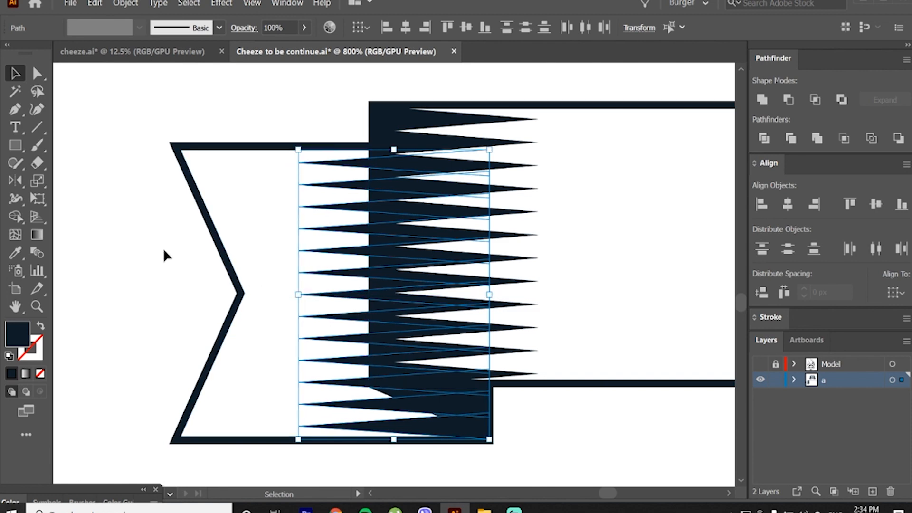
{"action": "left_click", "coordinate": [167, 250]}
{"action": "scroll", "coordinate": [315, 312], "scroll_direction": "down", "scroll_amount": 1}
{"action": "scroll", "coordinate": [349, 323], "scroll_direction": "down", "scroll_amount": 2}
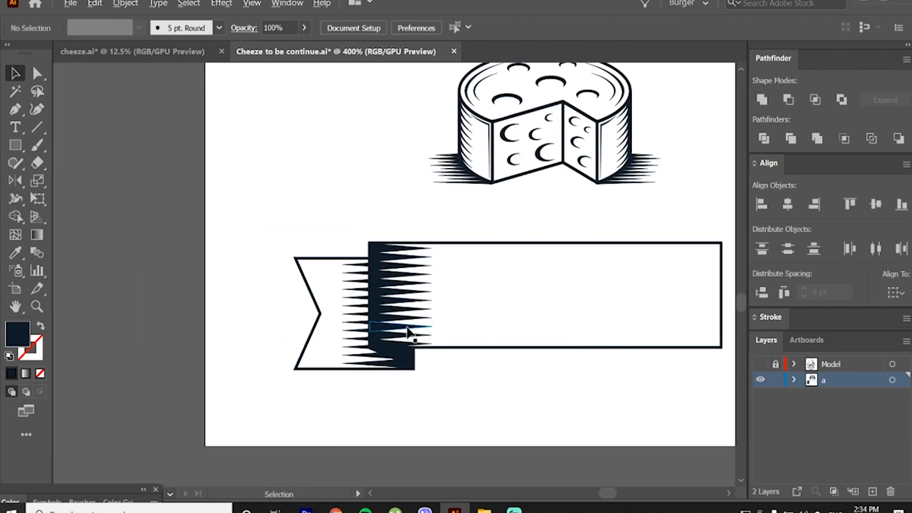
Step: Group the spikes along the banner's left edge
{"action": "scroll", "coordinate": [454, 340], "scroll_direction": "down", "scroll_amount": 1}
{"action": "left_click_drag", "start_coordinate": [461, 340], "coordinate": [353, 332]}
{"action": "scroll", "coordinate": [353, 332], "scroll_direction": "up", "scroll_amount": 2}
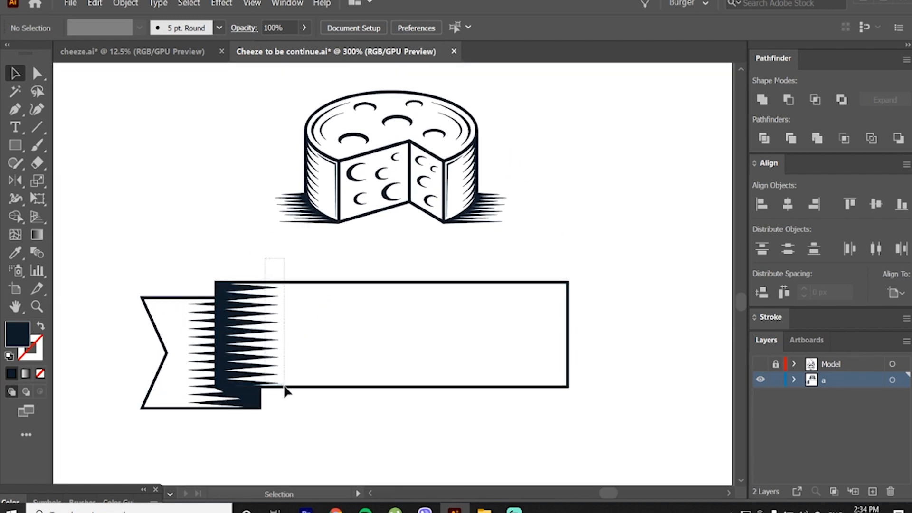
{"action": "left_click", "coordinate": [272, 384]}
{"action": "right_click", "coordinate": [269, 315]}
{"action": "right_click", "coordinate": [264, 308]}
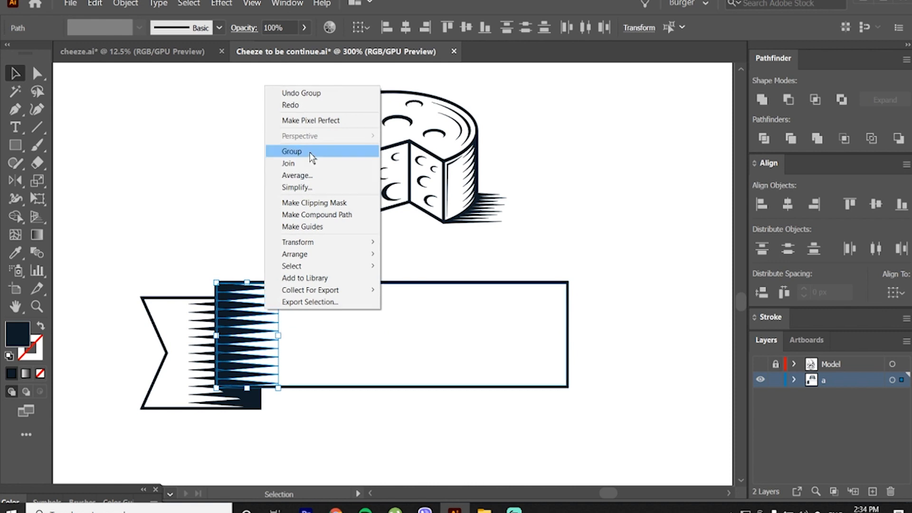
{"action": "left_click", "coordinate": [310, 152]}
Step: Copy the left tail with all its spike shading, mirror the copy and align it to the banner's right end
{"action": "left_click", "coordinate": [243, 270]}
{"action": "left_click", "coordinate": [198, 309]}
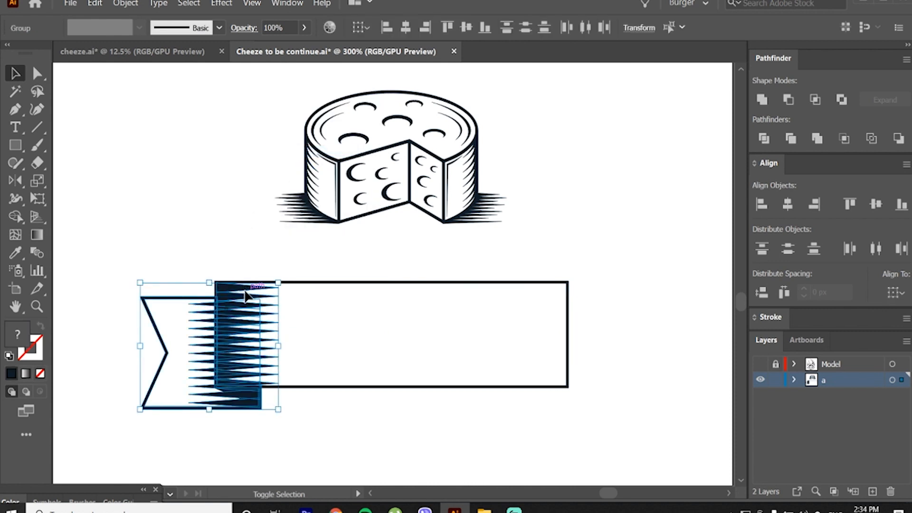
{"action": "left_click_drag", "start_coordinate": [240, 293], "coordinate": [504, 311]}
{"action": "key", "text": "o"}
{"action": "key", "text": "v"}
{"action": "left_click_drag", "start_coordinate": [539, 344], "coordinate": [574, 344]}
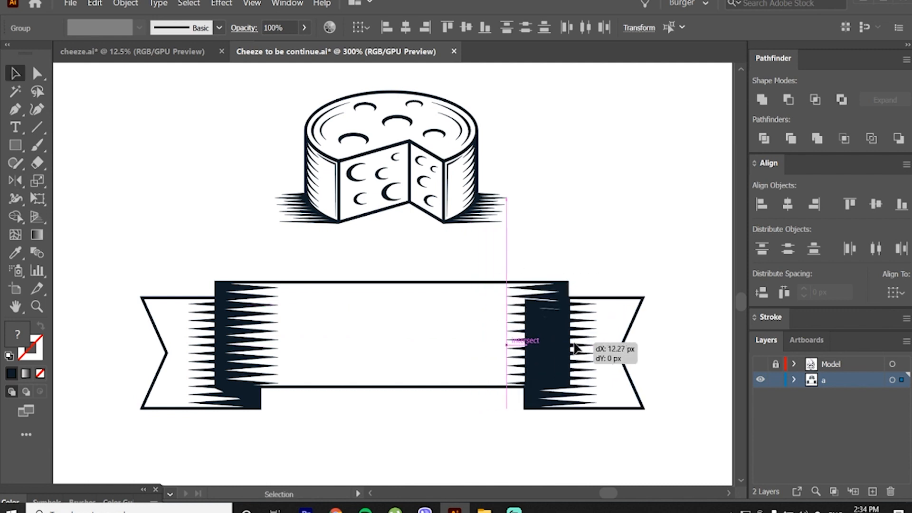
{"action": "left_click", "coordinate": [585, 244]}
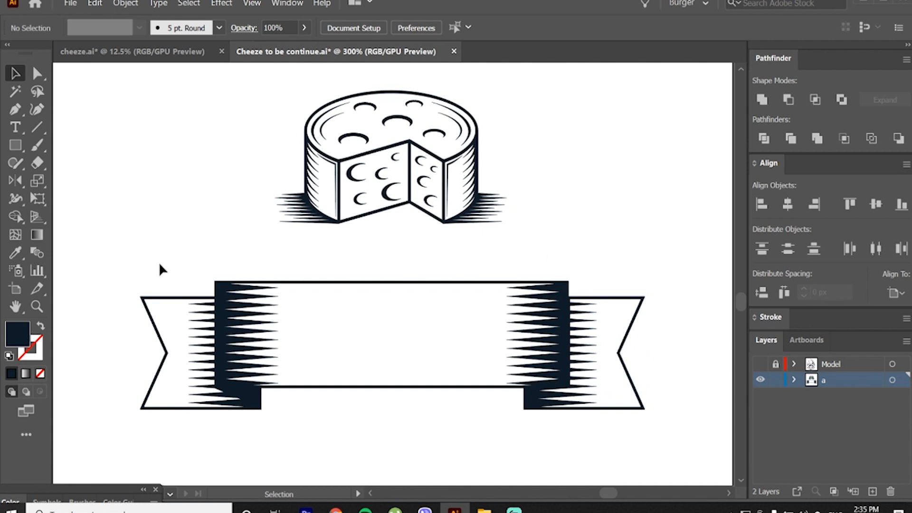
Step: Add a text area in the middle of the banner reading CHEESE
{"action": "left_click", "coordinate": [17, 133]}
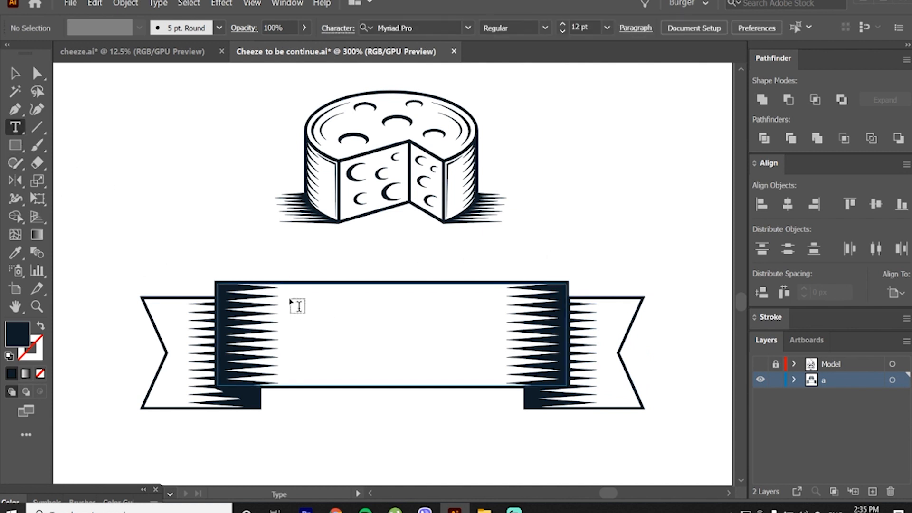
{"action": "left_click_drag", "start_coordinate": [290, 296], "coordinate": [490, 369]}
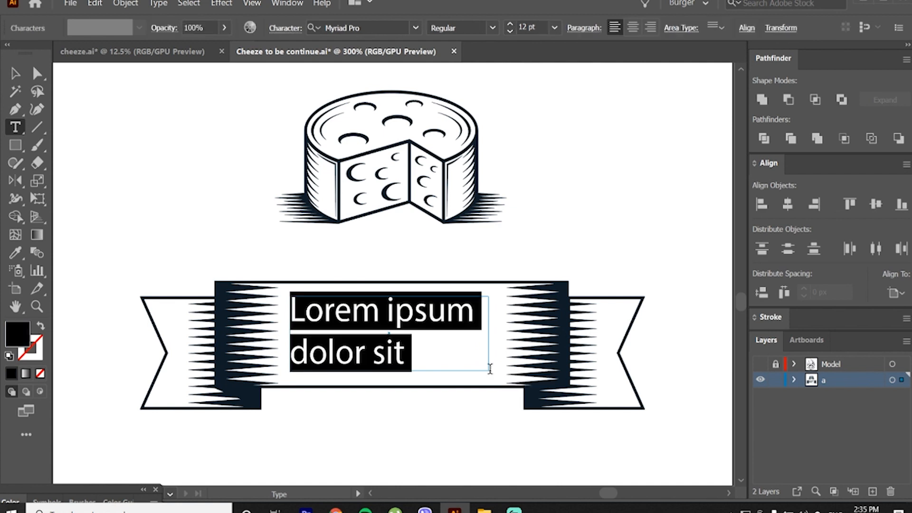
{"action": "type", "text": "C"}
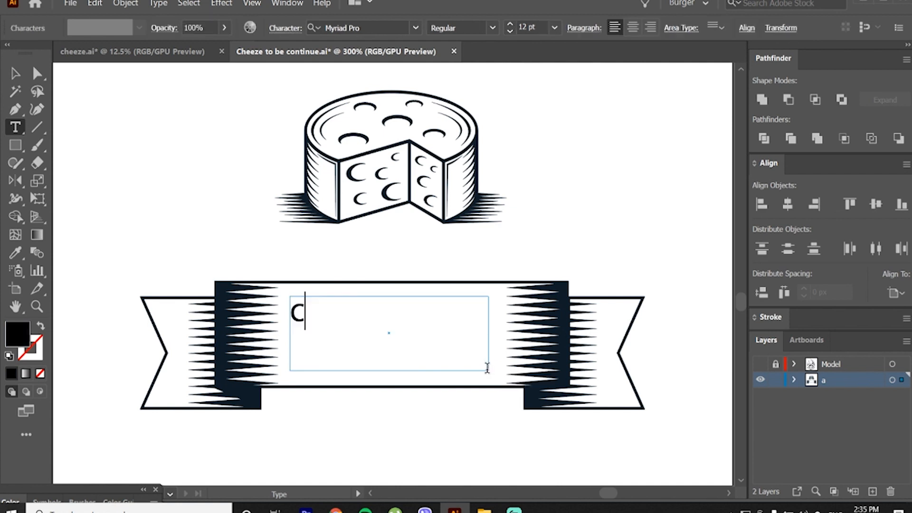
{"action": "type", "text": "HEESE"}
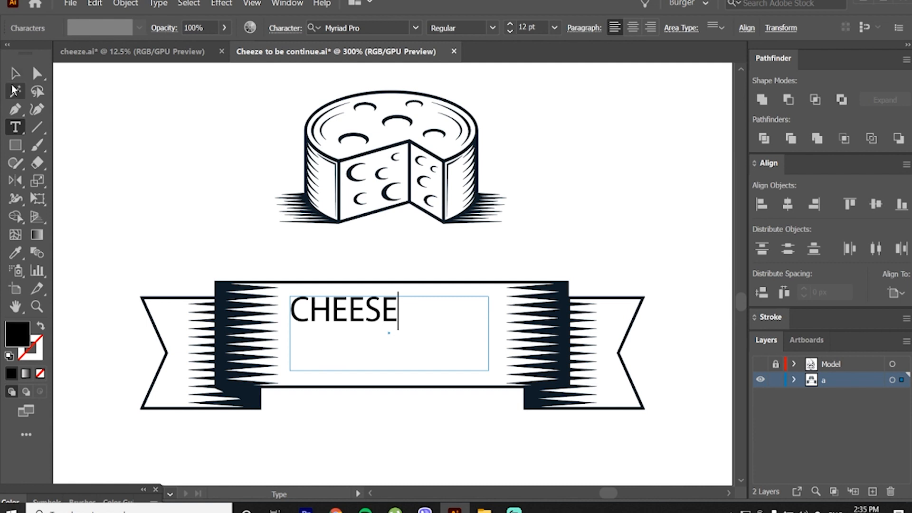
Step: Set the CHEESE text in the Old Scotch Rusty font and its tracking to 50
{"action": "left_click", "coordinate": [15, 73]}
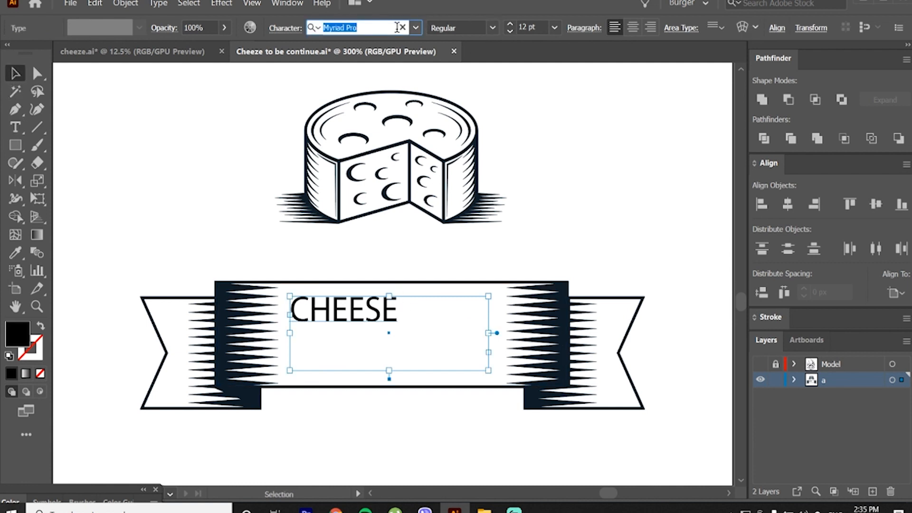
{"action": "type", "text": "OLD"}
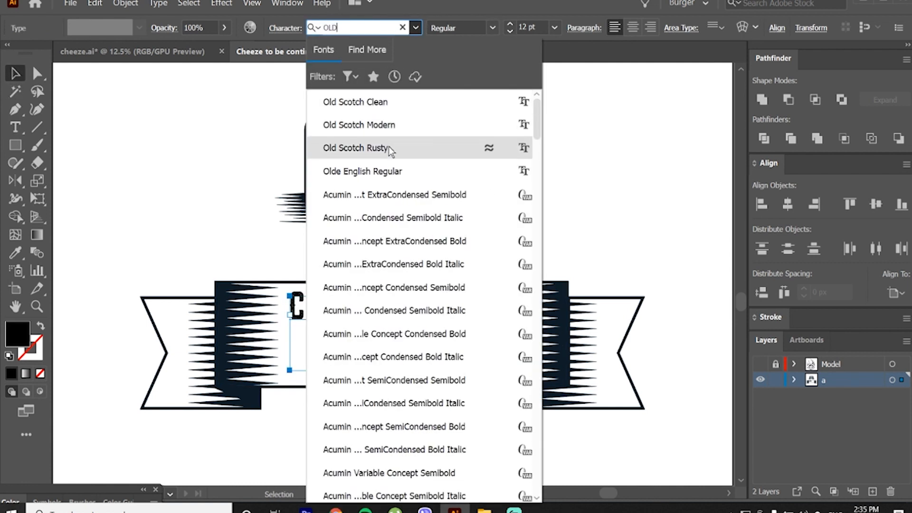
{"action": "left_click", "coordinate": [389, 147]}
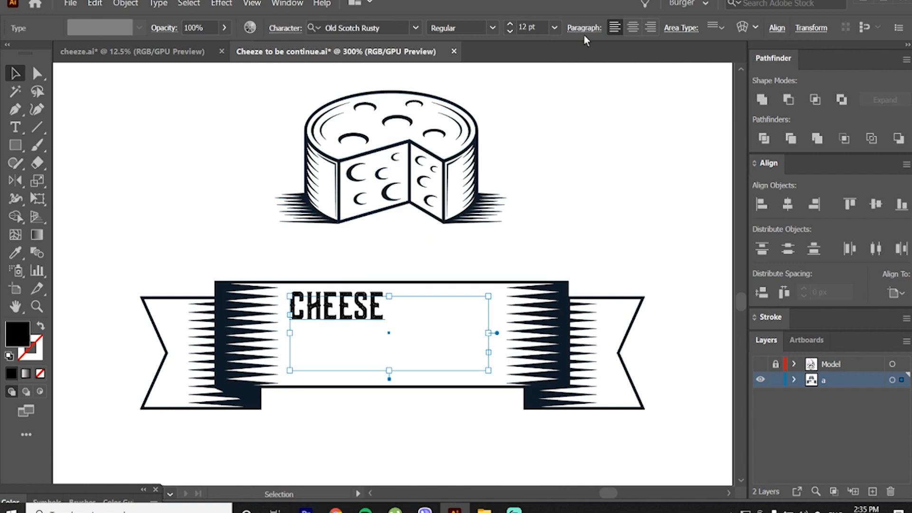
{"action": "left_click", "coordinate": [292, 30]}
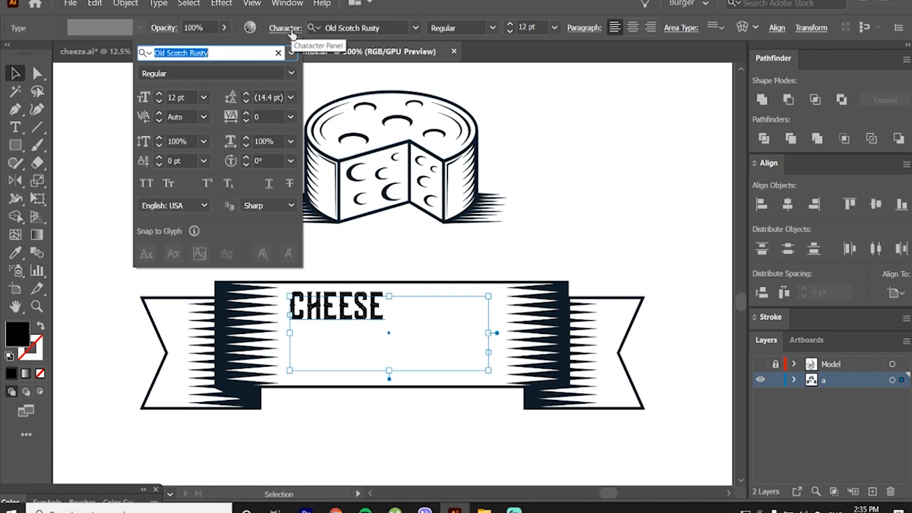
{"action": "left_click", "coordinate": [291, 116]}
{"action": "left_click", "coordinate": [312, 303]}
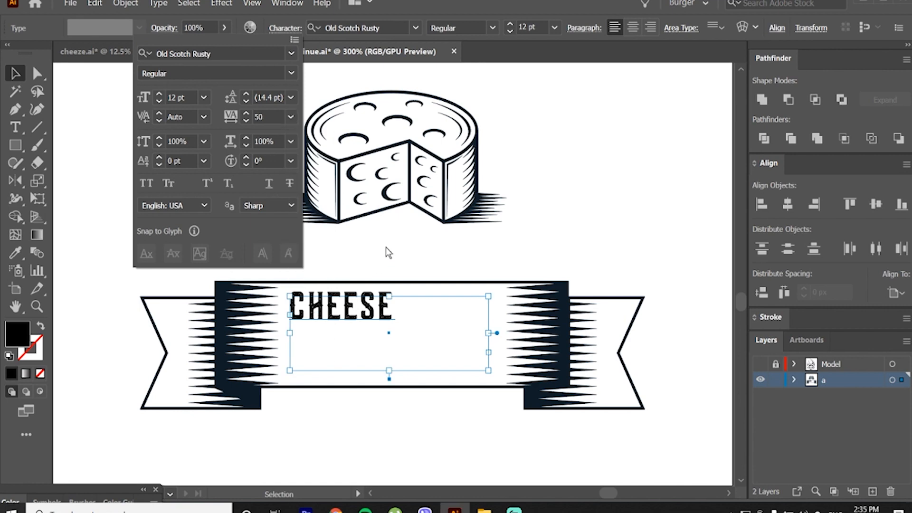
Step: Expand the CHEESE text into outlines and enlarge the lettering proportionally to nearly fill the banner's height
{"action": "left_click", "coordinate": [125, 4]}
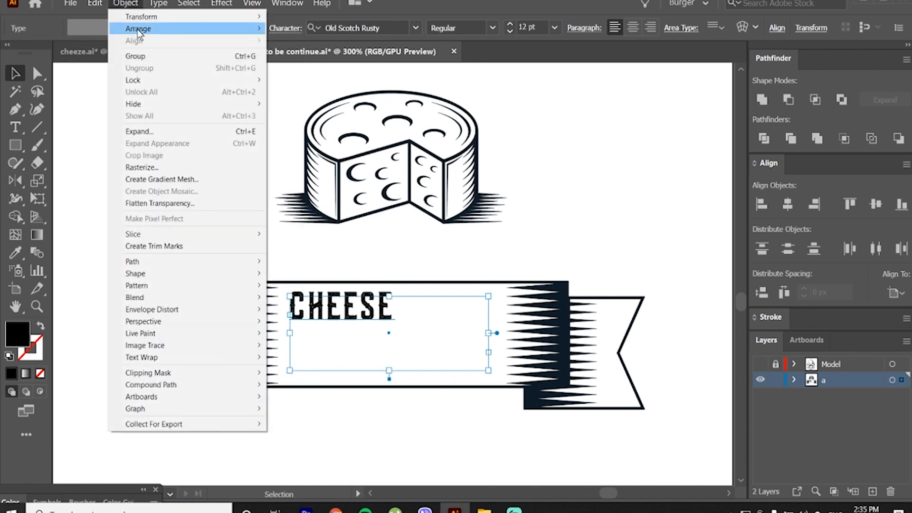
{"action": "left_click", "coordinate": [131, 128]}
{"action": "left_click", "coordinate": [804, 494]}
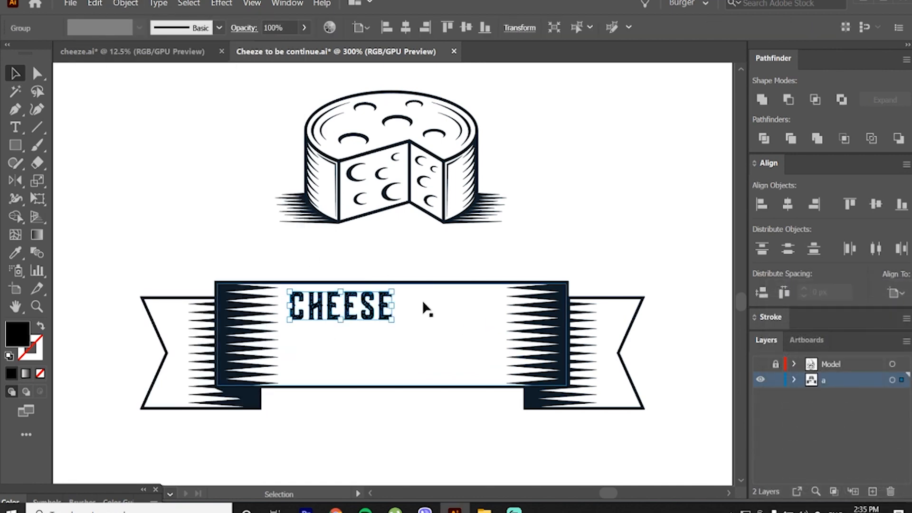
{"action": "left_click_drag", "start_coordinate": [394, 306], "coordinate": [577, 328]}
{"action": "left_click", "coordinate": [521, 238]}
{"action": "left_click", "coordinate": [476, 308]}
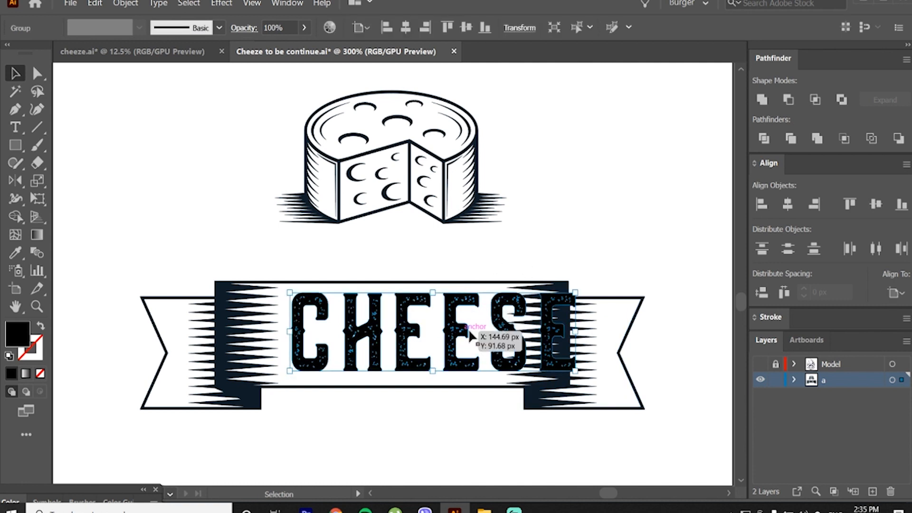
Step: Move the lettering up off the banner and lengthen the banner by shifting its whole right end and tail outward
{"action": "left_click_drag", "start_coordinate": [478, 337], "coordinate": [499, 207]}
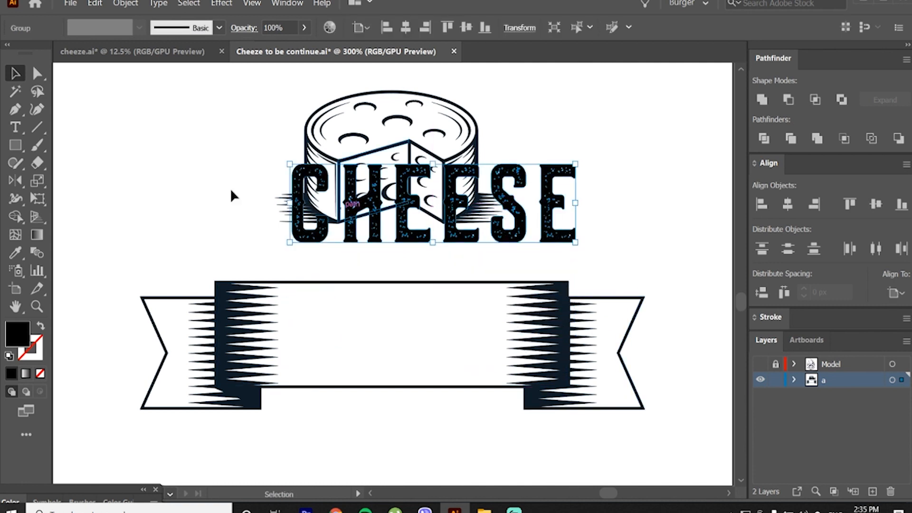
{"action": "left_click", "coordinate": [37, 73]}
{"action": "left_click", "coordinate": [413, 266]}
{"action": "left_click_drag", "start_coordinate": [420, 261], "coordinate": [646, 418]}
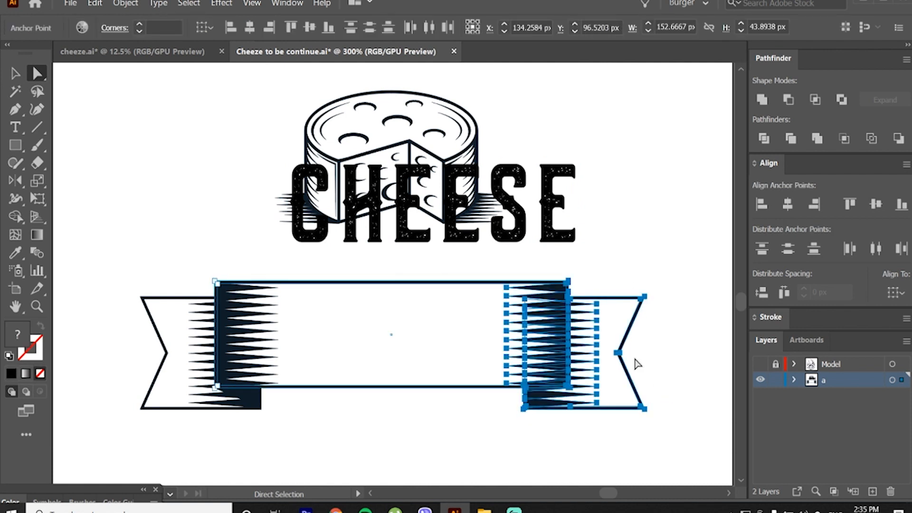
{"action": "left_click_drag", "start_coordinate": [570, 284], "coordinate": [662, 285]}
{"action": "key", "text": "ctrl+shift+a"}
Step: Place the lettering back on the widened banner and move banner and lettering up to sit closely beneath the cheese wheel
{"action": "left_click_drag", "start_coordinate": [508, 245], "coordinate": [515, 373]}
{"action": "left_click", "coordinate": [544, 375], "text": "shift"}
{"action": "left_click_drag", "start_coordinate": [574, 328], "coordinate": [536, 289]}
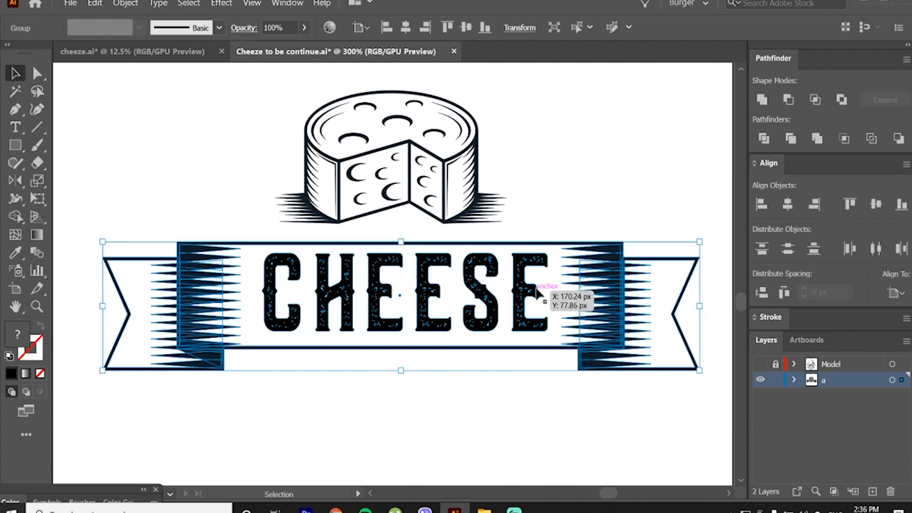
{"action": "left_click", "coordinate": [531, 205]}
{"action": "left_click", "coordinate": [505, 280]}
{"action": "left_click_drag", "start_coordinate": [540, 269], "coordinate": [537, 276]}
{"action": "left_click", "coordinate": [469, 382]}
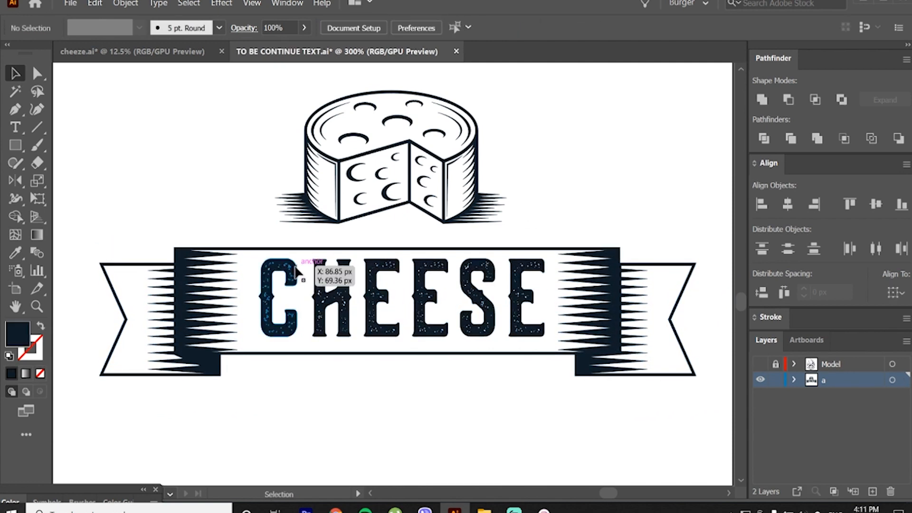
Step: Shift the lettering slightly left on the banner and offset its outlines by 1 px with round joins
{"action": "left_click_drag", "start_coordinate": [291, 269], "coordinate": [292, 270]}
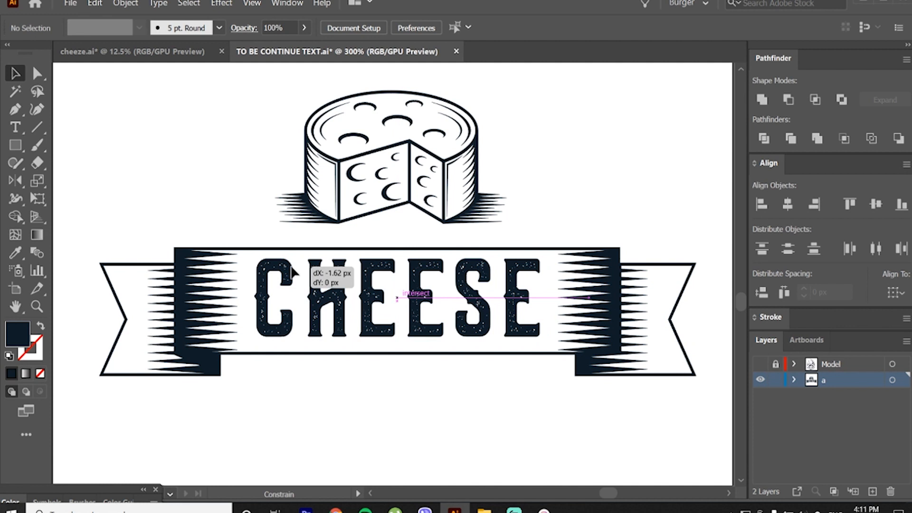
{"action": "left_click_drag", "start_coordinate": [292, 267], "coordinate": [291, 268]}
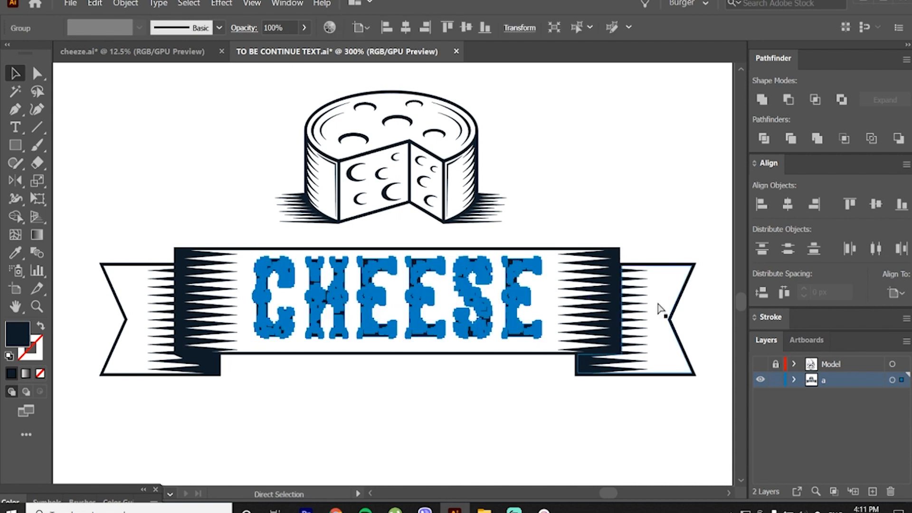
{"action": "key", "text": "ctrl+shift+o"}
{"action": "left_click", "coordinate": [787, 418]}
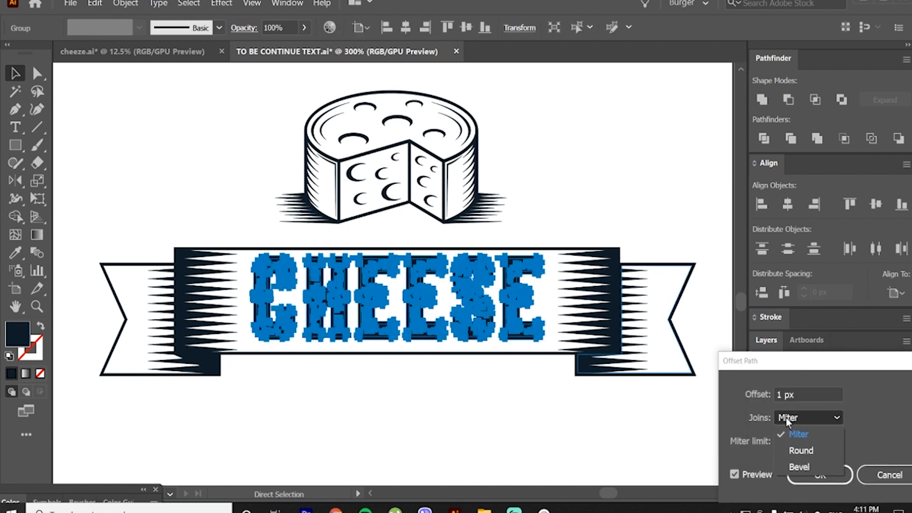
{"action": "left_click", "coordinate": [802, 449]}
{"action": "left_click", "coordinate": [793, 470]}
Step: Fill the lettering's offset outline with white and add a dark navy copy behind it, shifted down and right, as a drop shadow
{"action": "key", "text": "i"}
{"action": "left_click", "coordinate": [668, 285]}
{"action": "key", "text": "v"}
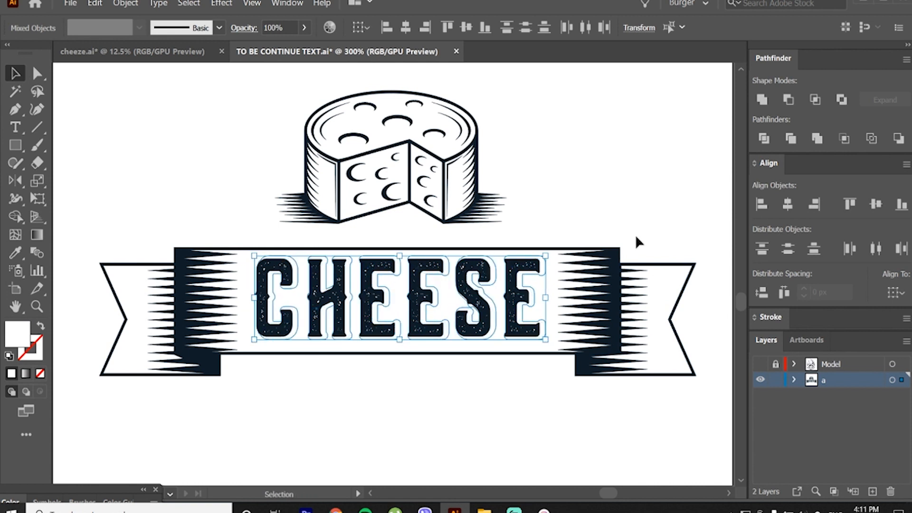
{"action": "key", "text": "i"}
{"action": "left_click", "coordinate": [562, 259]}
{"action": "key", "text": "v"}
{"action": "left_click", "coordinate": [541, 220]}
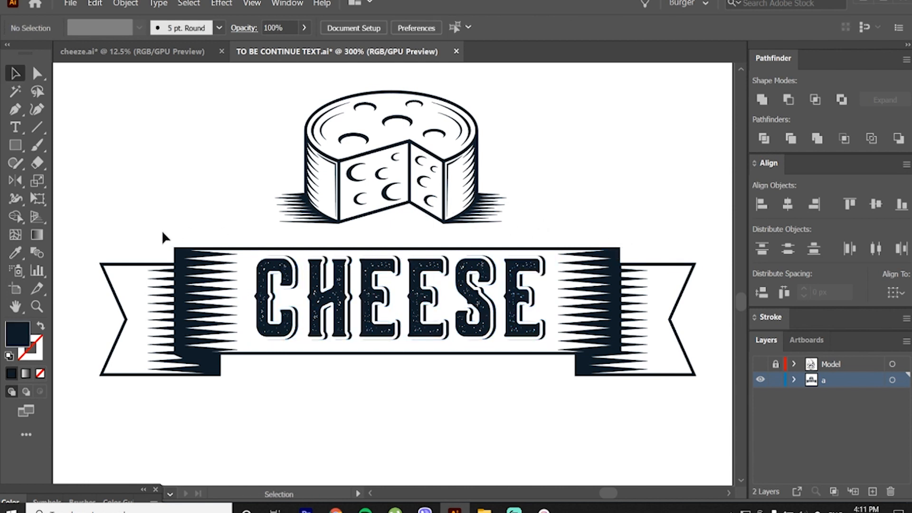
Step: Shorten both banner tails equally by moving the anchor points of their notched ends inward
{"action": "left_click", "coordinate": [36, 73]}
{"action": "left_click_drag", "start_coordinate": [91, 229], "coordinate": [138, 403]}
{"action": "left_click_drag", "start_coordinate": [99, 379], "coordinate": [110, 375]}
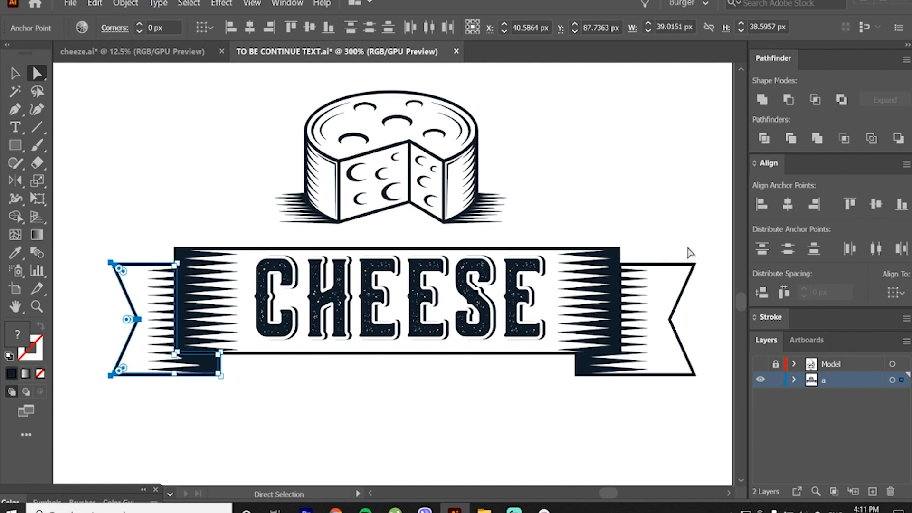
{"action": "left_click_drag", "start_coordinate": [669, 235], "coordinate": [683, 375]}
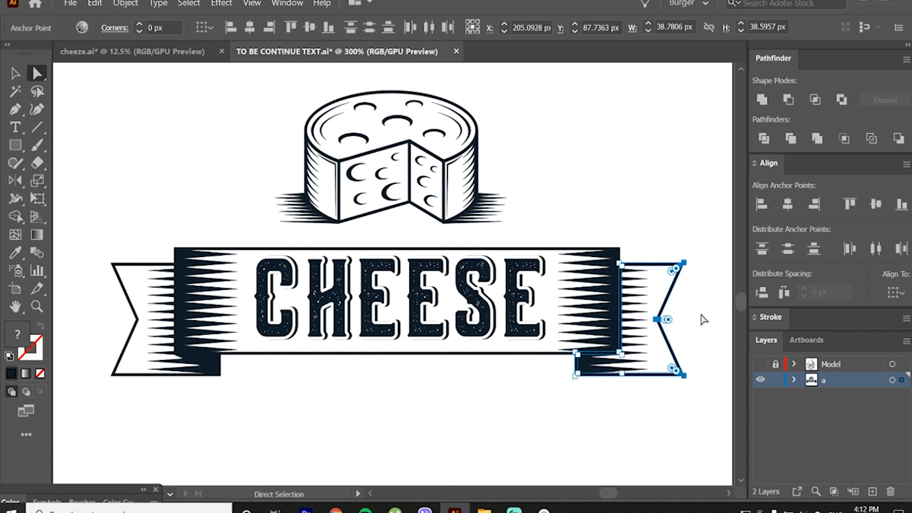
{"action": "left_click", "coordinate": [704, 320]}
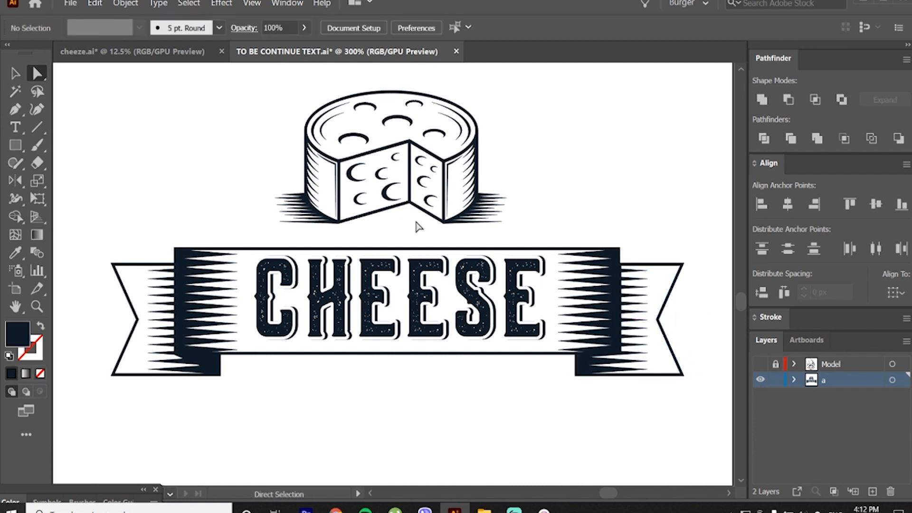
Step: Group the whole banner together with its CHEESE lettering
{"action": "left_click", "coordinate": [15, 73]}
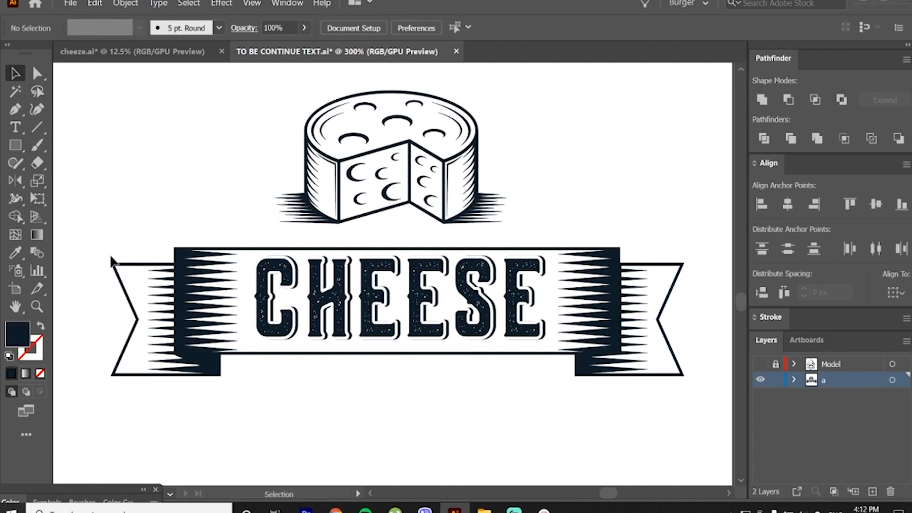
{"action": "left_click_drag", "start_coordinate": [92, 250], "coordinate": [650, 378]}
{"action": "right_click", "coordinate": [610, 333]}
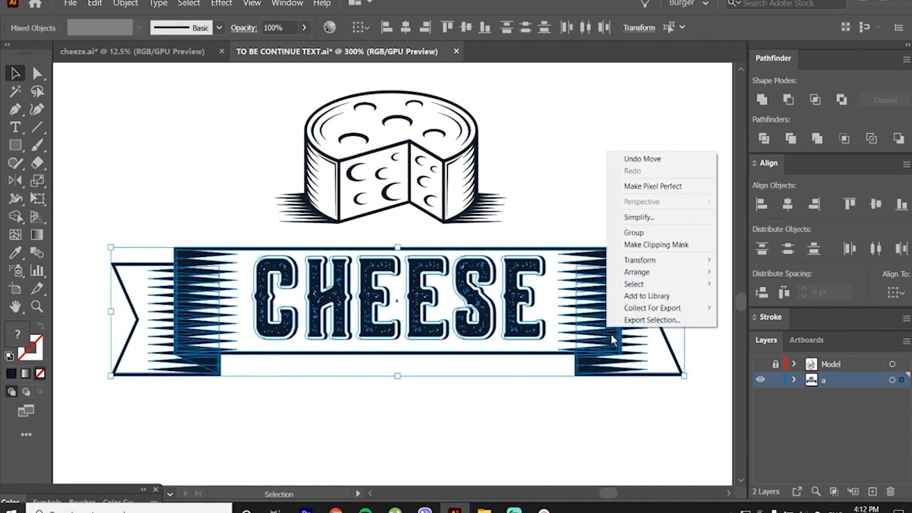
{"action": "left_click", "coordinate": [638, 231]}
{"action": "left_click", "coordinate": [539, 197]}
Step: Scale the grouped banner down proportionally about its centre until it is moderately wider than the cheese illustration
{"action": "left_click_drag", "start_coordinate": [97, 242], "coordinate": [717, 421]}
{"action": "left_click_drag", "start_coordinate": [684, 310], "coordinate": [583, 311]}
{"action": "left_click", "coordinate": [570, 244]}
Step: Move the cheese illustration straight down to just above the banner and scale it down slightly
{"action": "left_click_drag", "start_coordinate": [257, 118], "coordinate": [520, 249]}
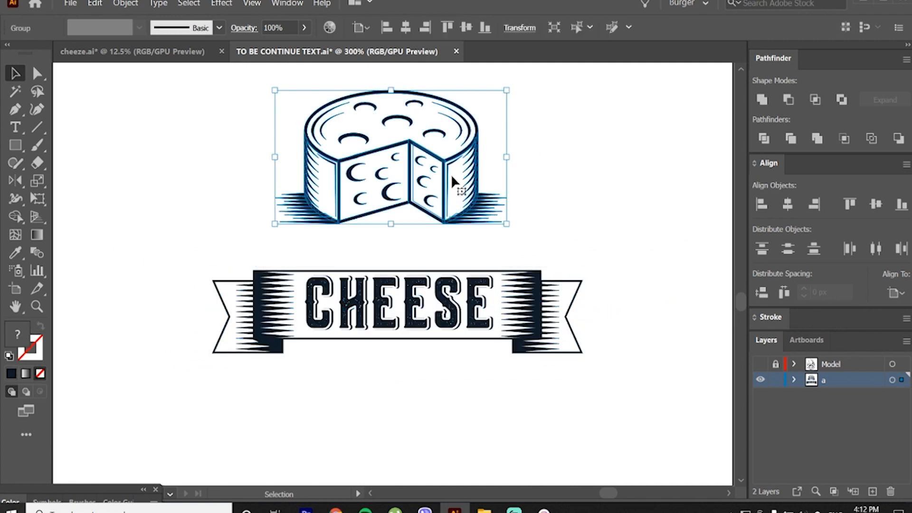
{"action": "left_click_drag", "start_coordinate": [451, 174], "coordinate": [451, 212]}
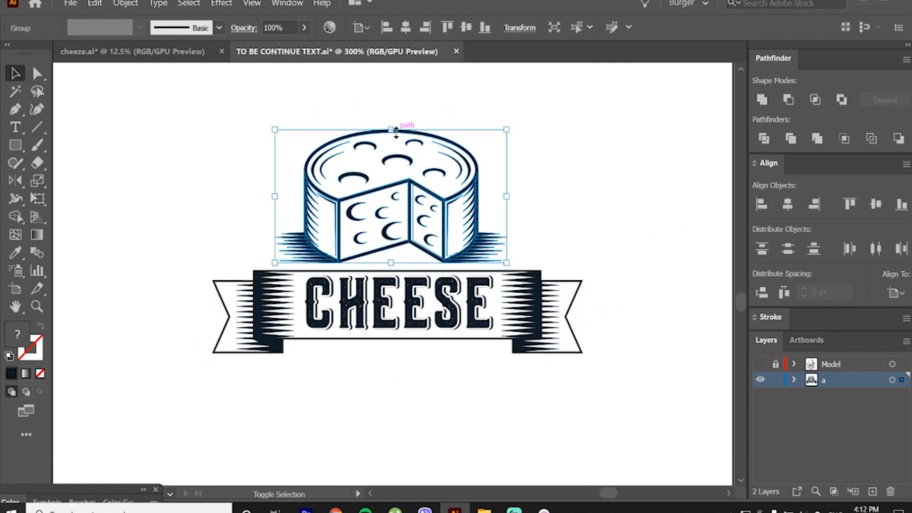
{"action": "left_click_drag", "start_coordinate": [396, 131], "coordinate": [394, 139]}
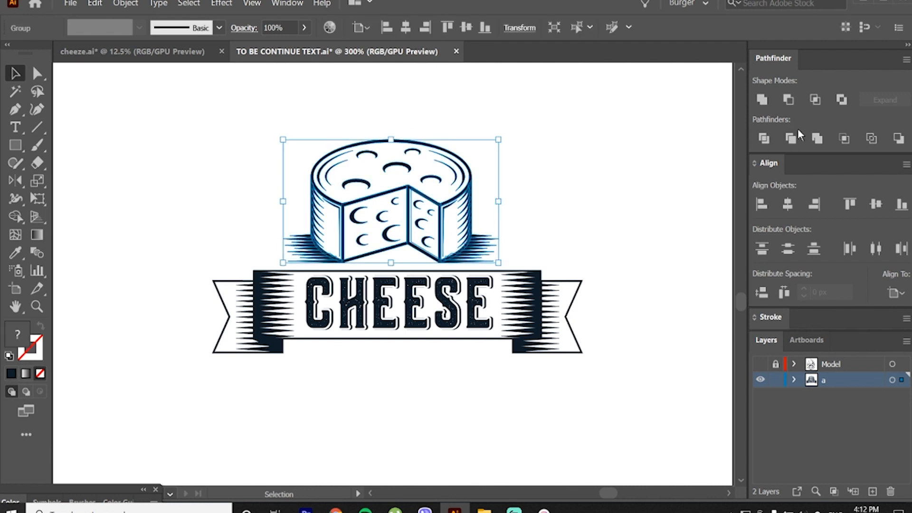
Step: Align the cheese illustration and the banner group to the same horizontal centre
{"action": "left_click", "coordinate": [788, 204]}
{"action": "left_click", "coordinate": [544, 289]}
{"action": "left_click", "coordinate": [788, 206]}
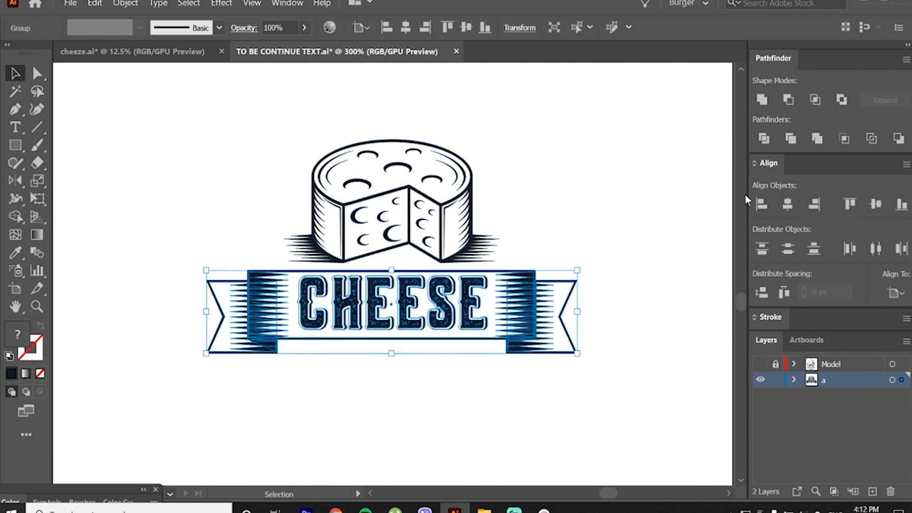
{"action": "left_click", "coordinate": [613, 195]}
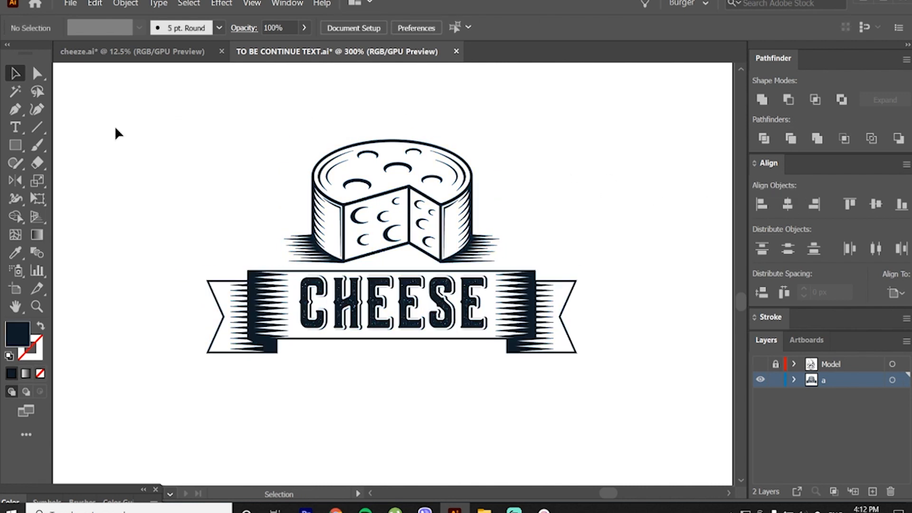
Step: Draw a large dark navy hexagon centred on the artwork and rotate it so a corner points straight up
{"action": "left_click", "coordinate": [15, 144]}
{"action": "left_click", "coordinate": [71, 195]}
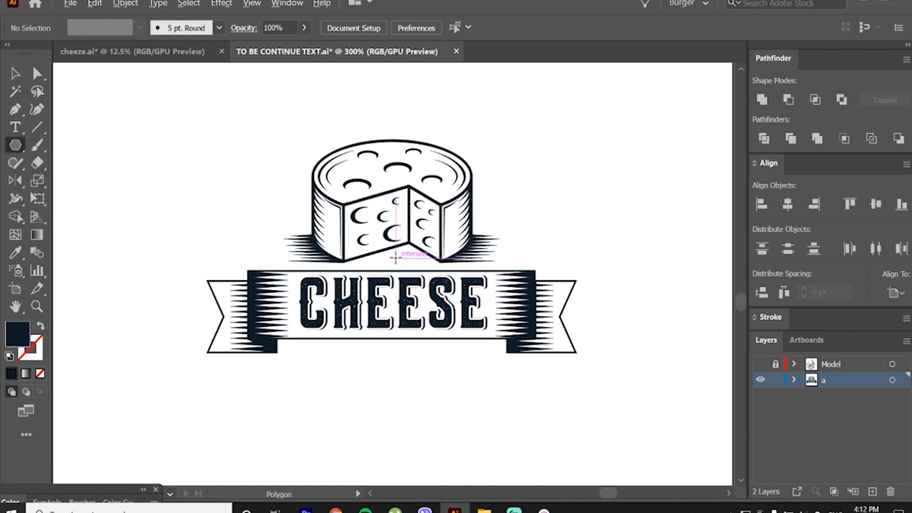
{"action": "left_click_drag", "start_coordinate": [395, 257], "coordinate": [462, 378]}
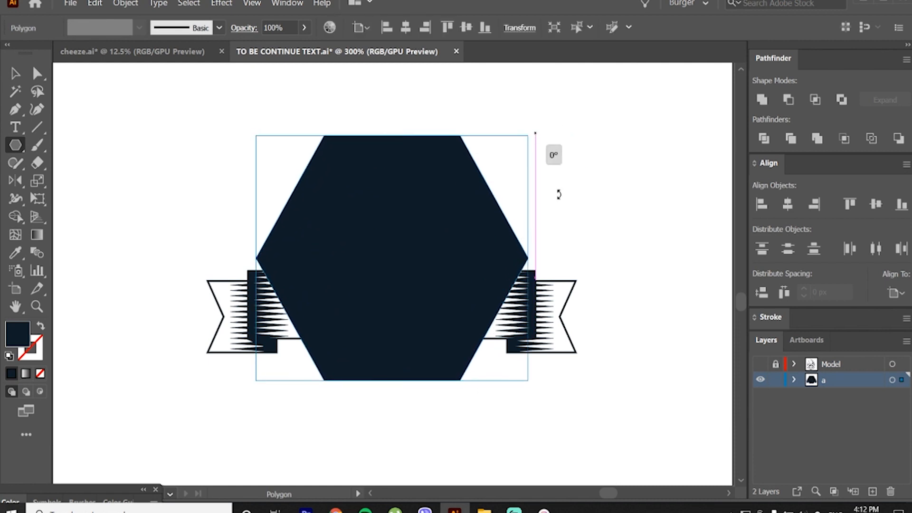
{"action": "left_click_drag", "start_coordinate": [559, 195], "coordinate": [534, 363]}
Step: Send the hexagon behind the cheese and banner and lower it until its top corner meets the cheese wheel's top edge
{"action": "key", "text": "ctrl+shift+bracketleft"}
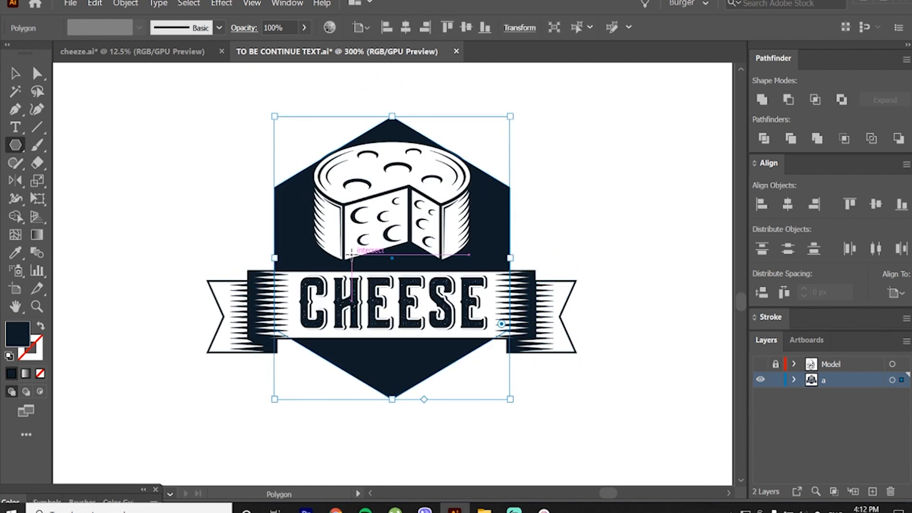
{"action": "left_click", "coordinate": [15, 74]}
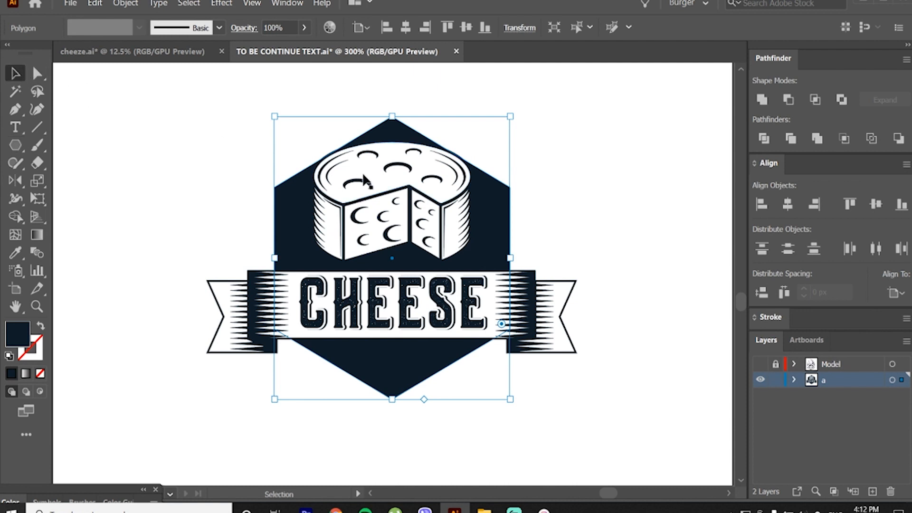
{"action": "left_click_drag", "start_coordinate": [501, 195], "coordinate": [504, 220]}
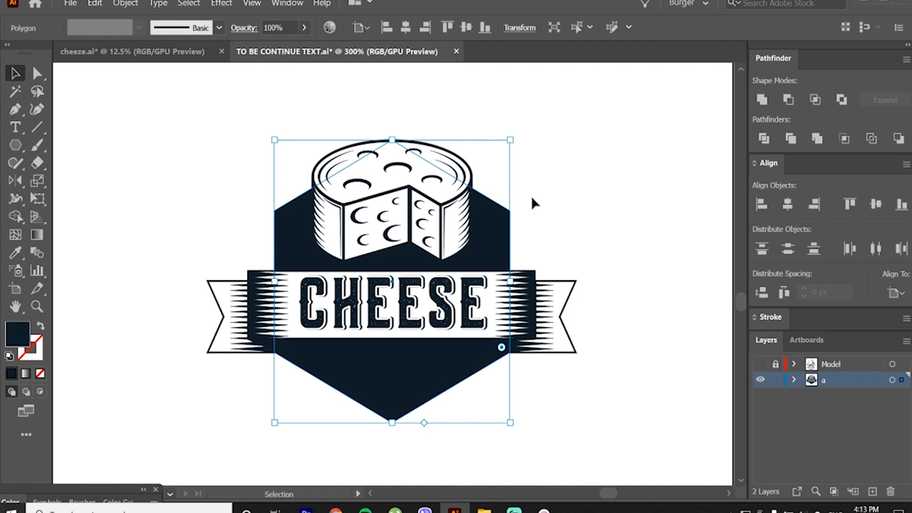
Step: Offset the navy hexagon's path by -1 px and fill the resulting inner hexagon with white
{"action": "key", "text": "ctrl+alt+o"}
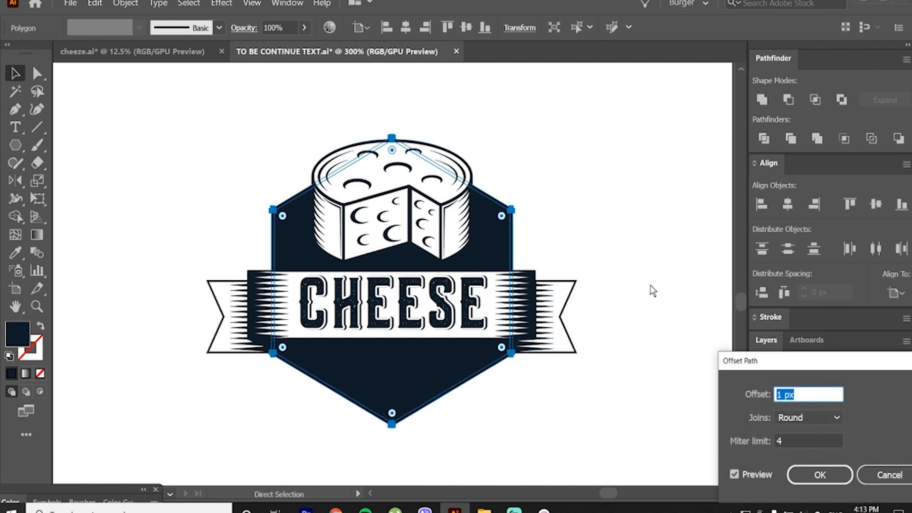
{"action": "type", "text": "-1"}
{"action": "key", "text": "Return"}
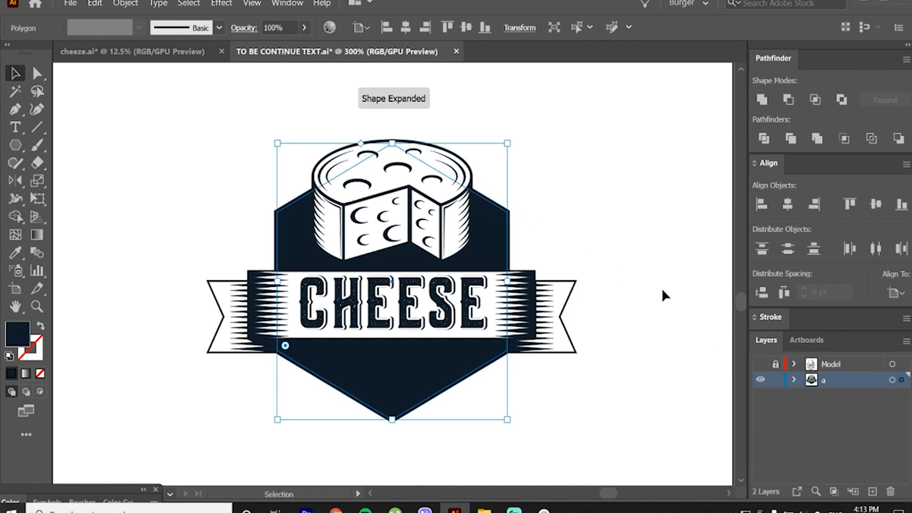
{"action": "key", "text": "i"}
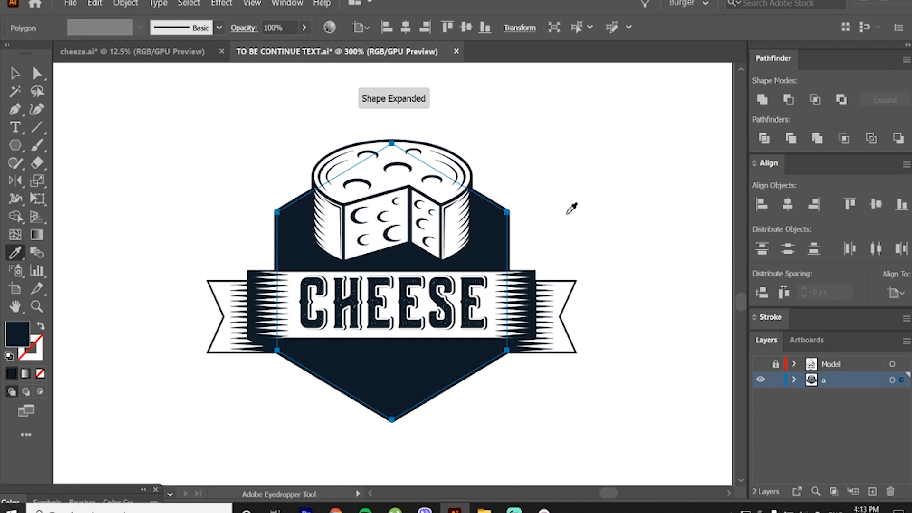
{"action": "left_click", "coordinate": [566, 214]}
Step: Offset the white hexagon's path by -3 px, and offset the resulting hexagon by -1 px
{"action": "key", "text": "ctrl+alt+o"}
{"action": "type", "text": "-"}
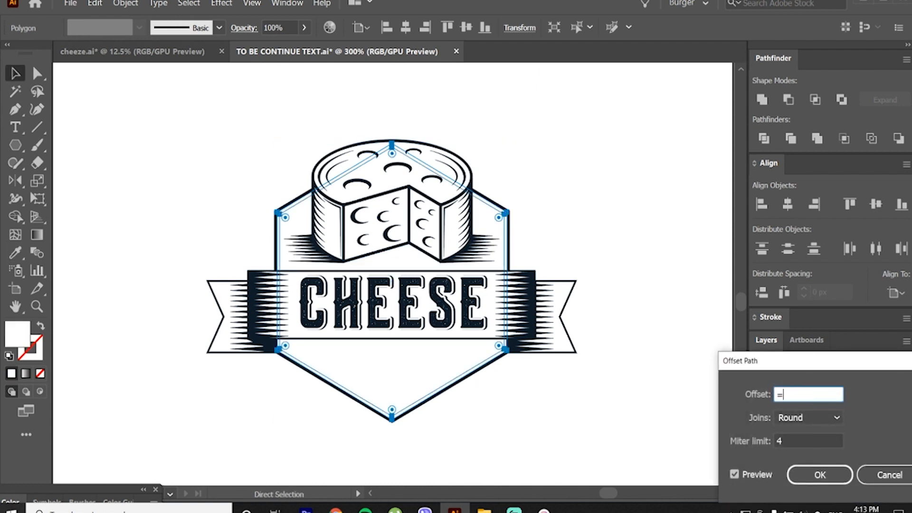
{"action": "type", "text": "5"}
{"action": "key", "text": "Return"}
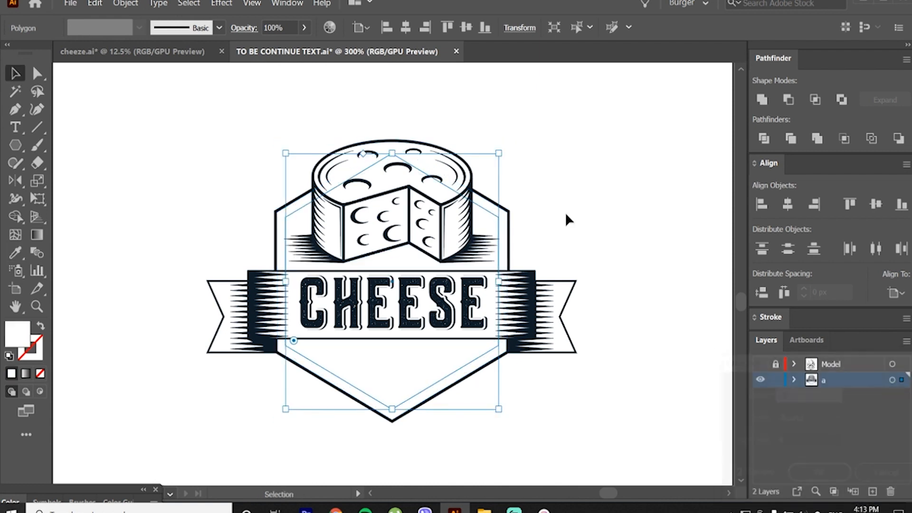
{"action": "key", "text": "ctrl+alt+o"}
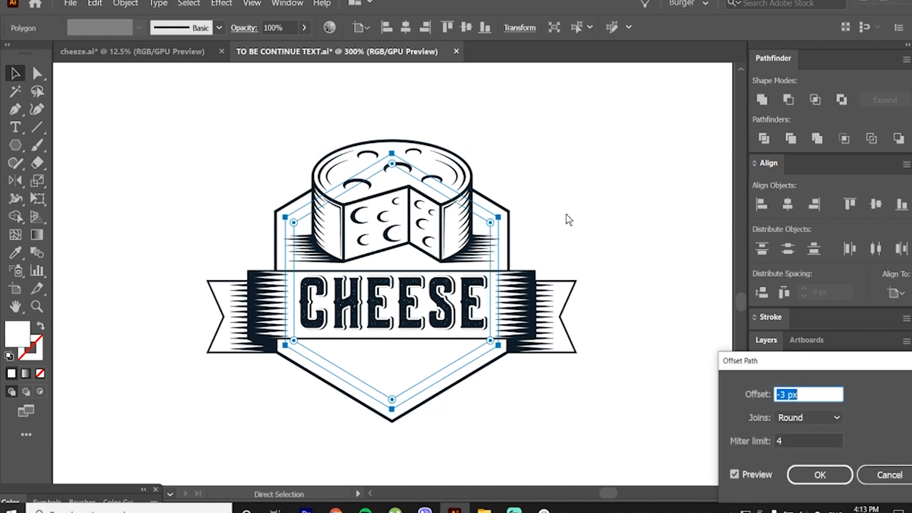
{"action": "type", "text": "-1"}
{"action": "key", "text": "Return"}
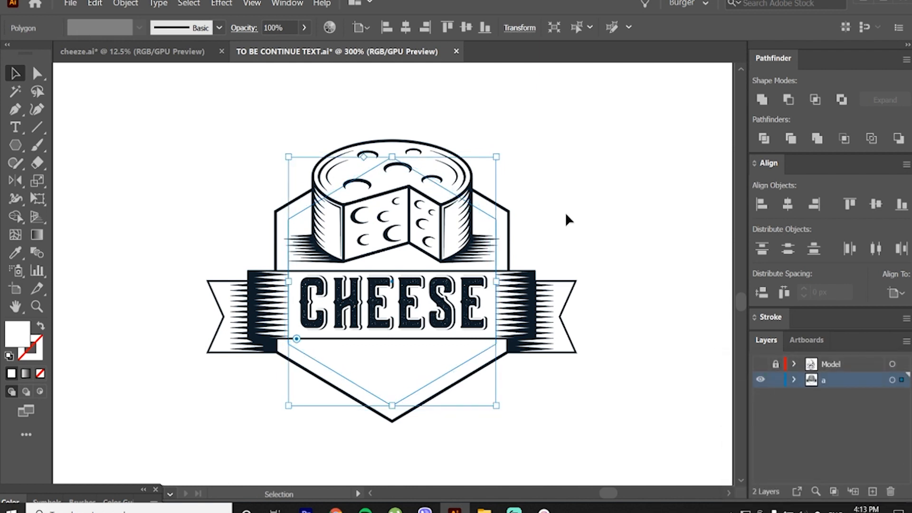
Step: Fill the hexagon just outside the innermost one with the outer outline's dark navy to form a second outline
{"action": "key", "text": "a"}
{"action": "left_click", "coordinate": [290, 215]}
{"action": "key", "text": "i"}
{"action": "left_click", "coordinate": [299, 197]}
{"action": "key", "text": "v"}
{"action": "left_click", "coordinate": [280, 178]}
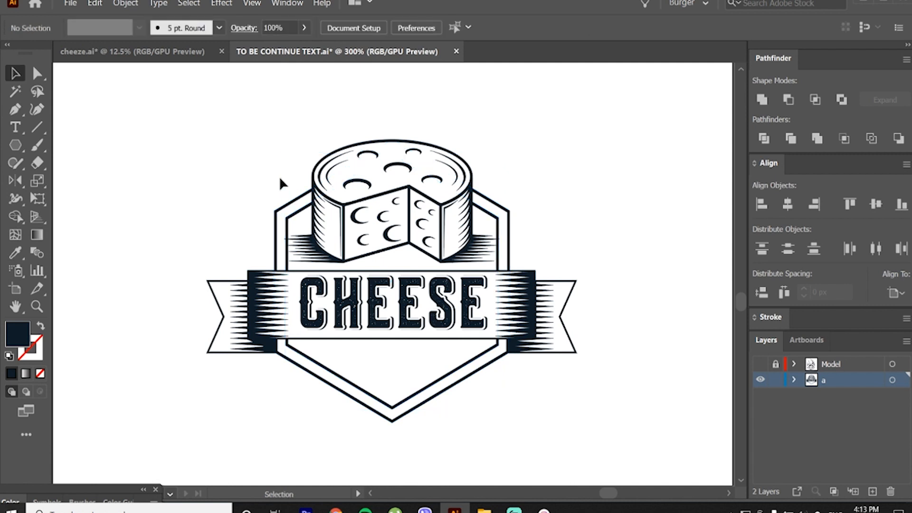
Step: Scale the cheese illustration down so it sits within the hexagon frame just above the banner
{"action": "left_click", "coordinate": [317, 252]}
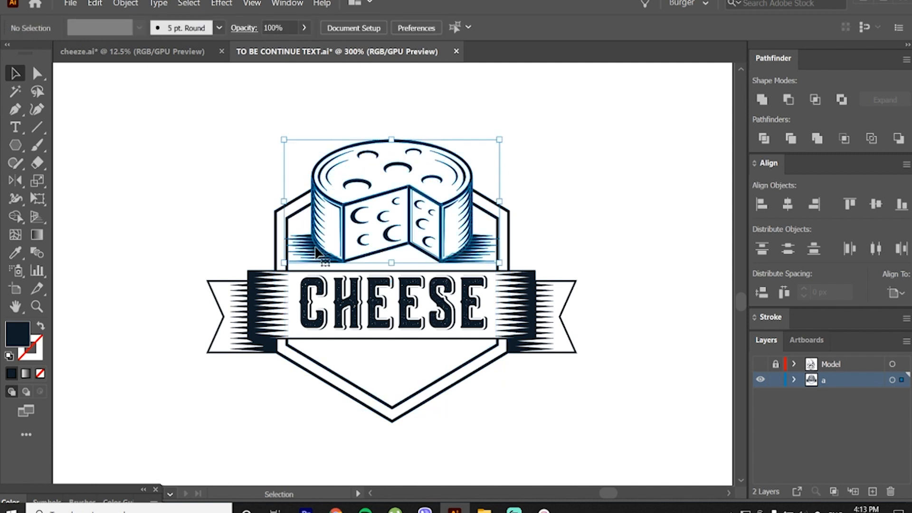
{"action": "left_click_drag", "start_coordinate": [392, 137], "coordinate": [393, 149]}
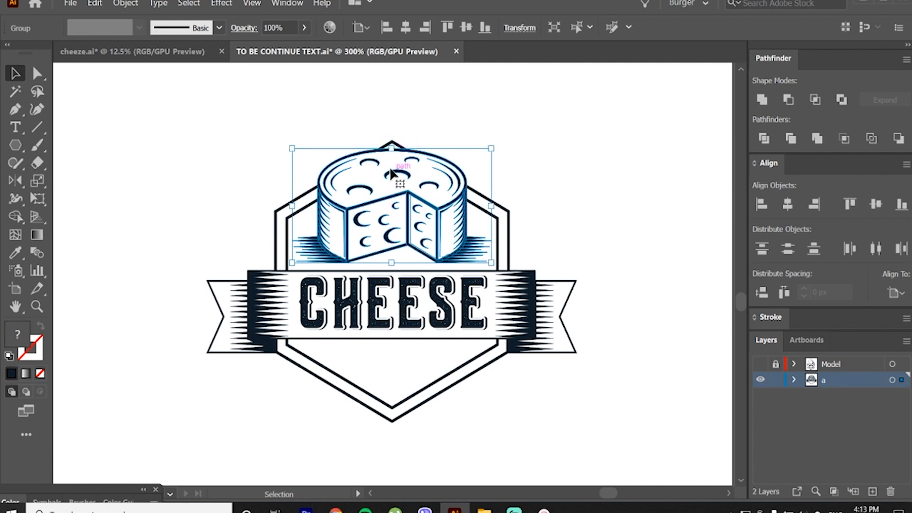
{"action": "left_click_drag", "start_coordinate": [395, 263], "coordinate": [394, 258]}
{"action": "left_click_drag", "start_coordinate": [408, 196], "coordinate": [407, 188]}
{"action": "key", "text": "ctrl+z"}
{"action": "left_click_drag", "start_coordinate": [487, 148], "coordinate": [484, 150]}
{"action": "left_click", "coordinate": [467, 160]}
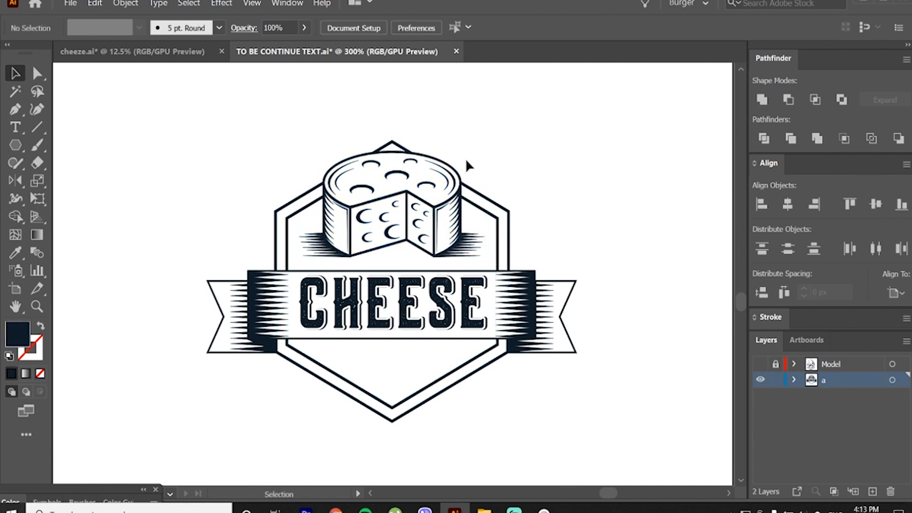
Step: Move the hexagon outlines slightly down so their top corner is hidden behind the cheese wheel
{"action": "left_click", "coordinate": [495, 214]}
{"action": "left_click_drag", "start_coordinate": [494, 214], "coordinate": [493, 224]}
{"action": "left_click", "coordinate": [512, 173]}
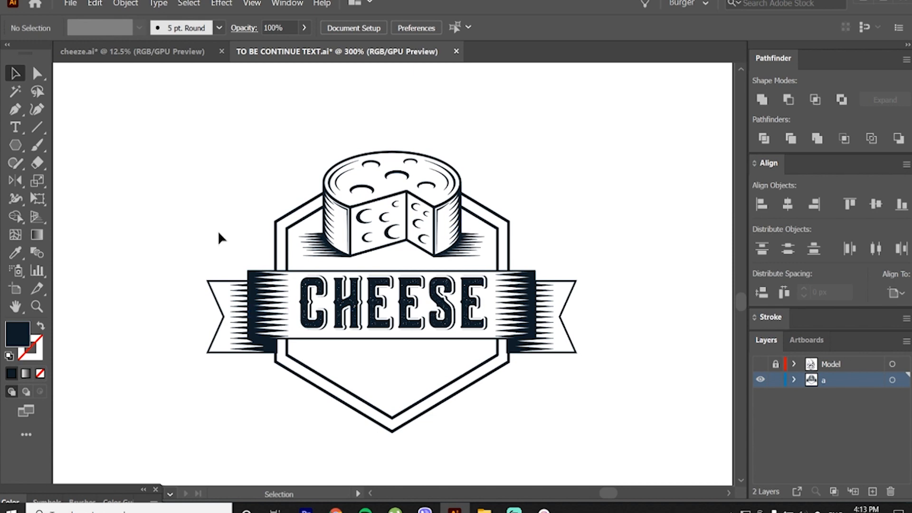
Step: Apply an Arc warp effect to the banner group with the CHEESE lettering, with preview on
{"action": "left_click", "coordinate": [292, 304]}
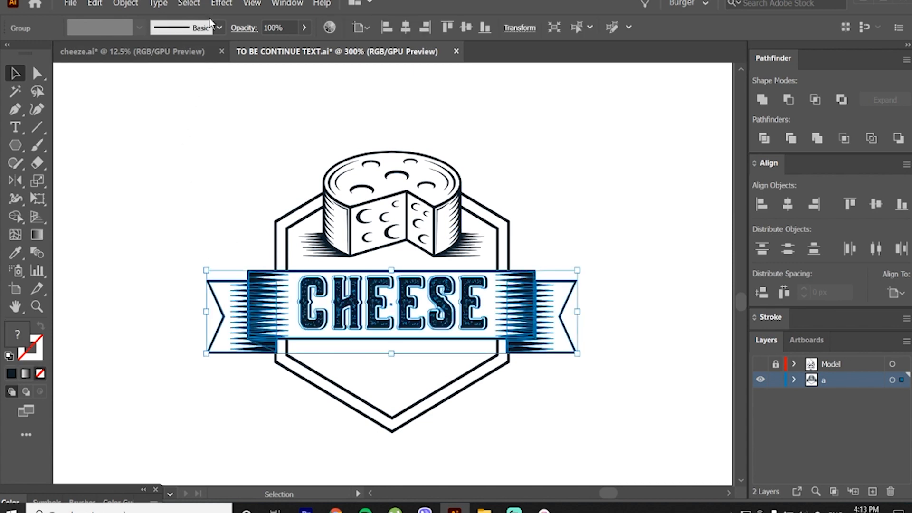
{"action": "left_click", "coordinate": [222, 3]}
{"action": "mouse_move", "coordinate": [283, 189]}
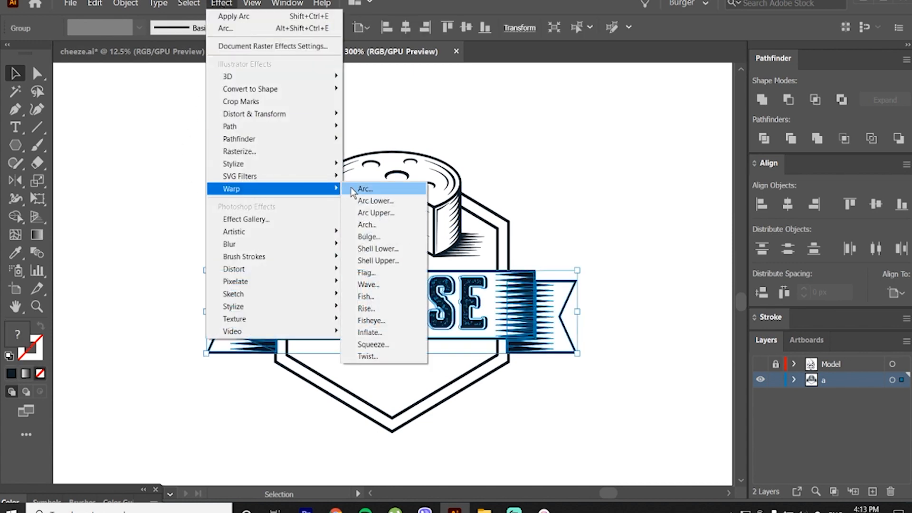
{"action": "left_click", "coordinate": [365, 189]}
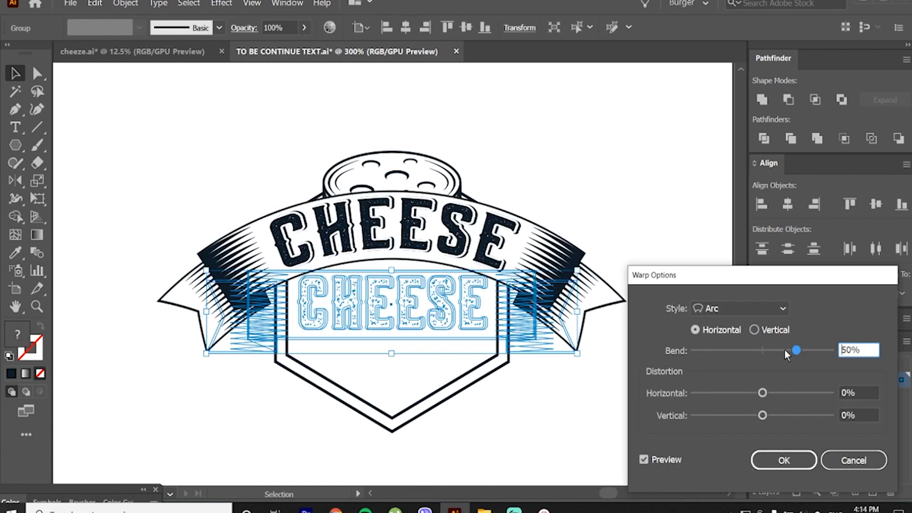
Step: Try the Flag, Wave and Rise warp styles on the banner group and return to Arc
{"action": "left_click", "coordinate": [762, 309]}
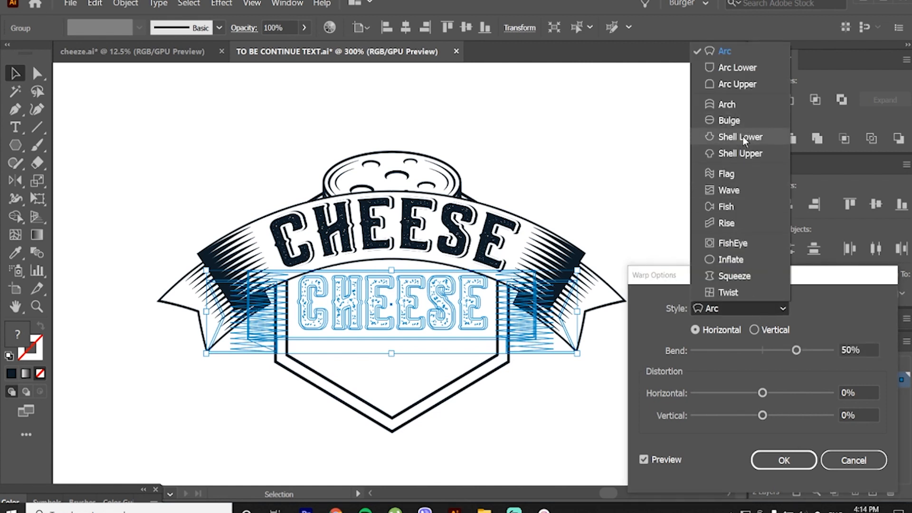
{"action": "left_click", "coordinate": [739, 173]}
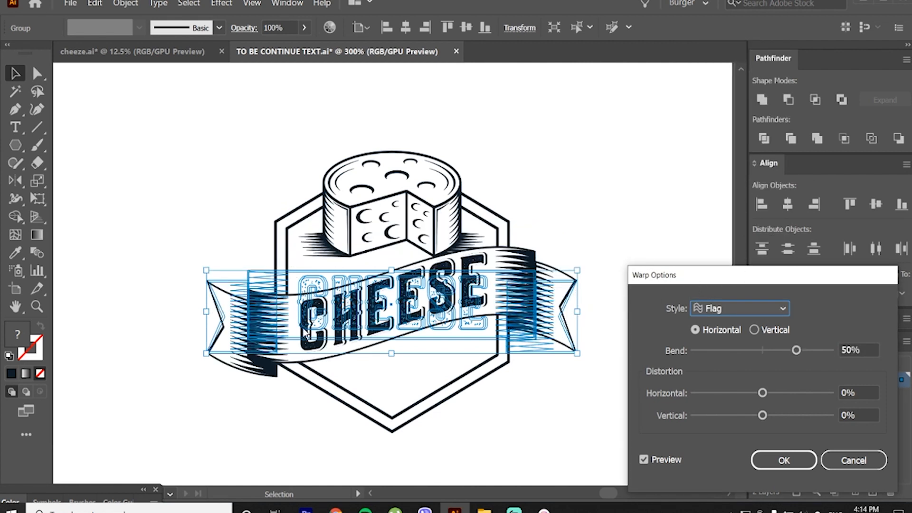
{"action": "left_click", "coordinate": [757, 306]}
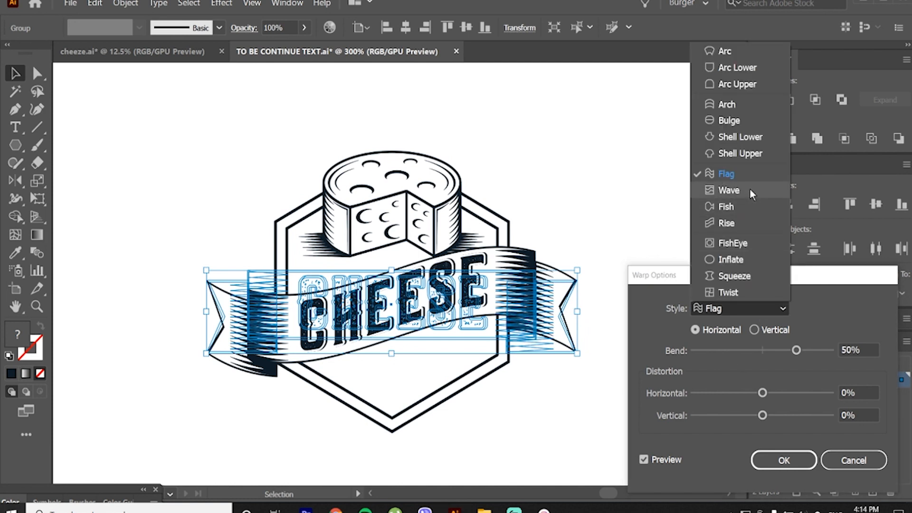
{"action": "left_click", "coordinate": [750, 189]}
{"action": "left_click", "coordinate": [740, 306]}
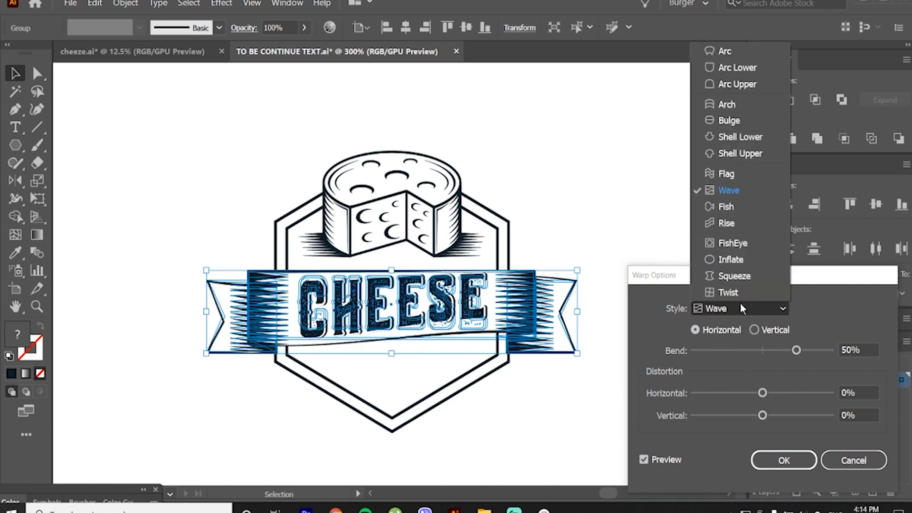
{"action": "left_click", "coordinate": [739, 224]}
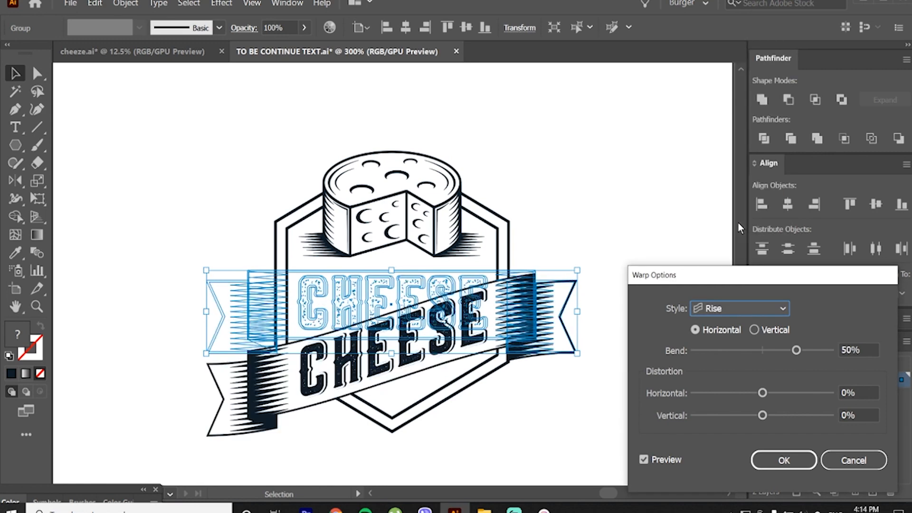
{"action": "left_click", "coordinate": [759, 309]}
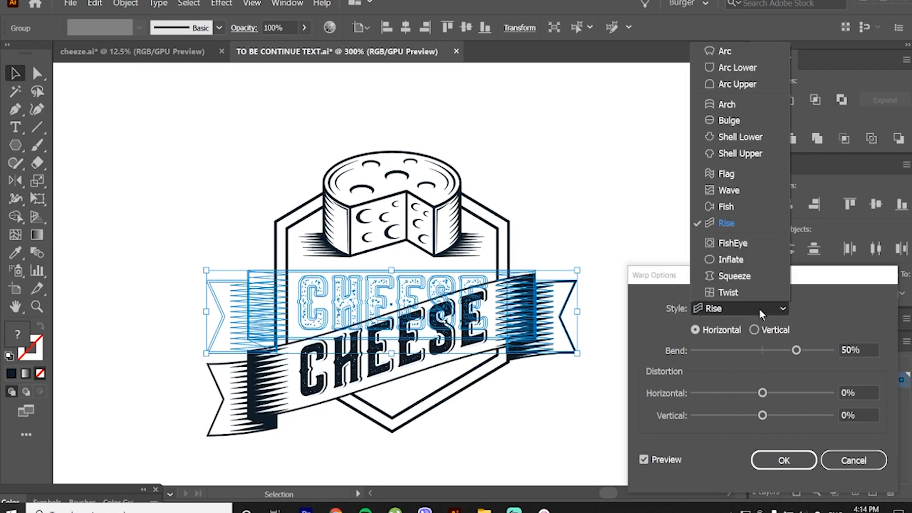
{"action": "left_click", "coordinate": [737, 55]}
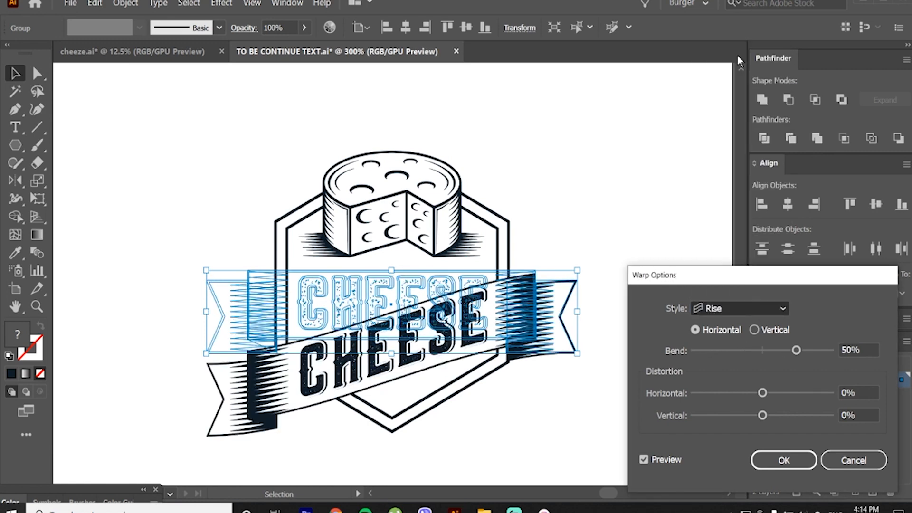
Step: Set the horizontal Arc warp's bend to 17% and expand the banner group's appearance
{"action": "left_click_drag", "start_coordinate": [796, 350], "coordinate": [780, 352]}
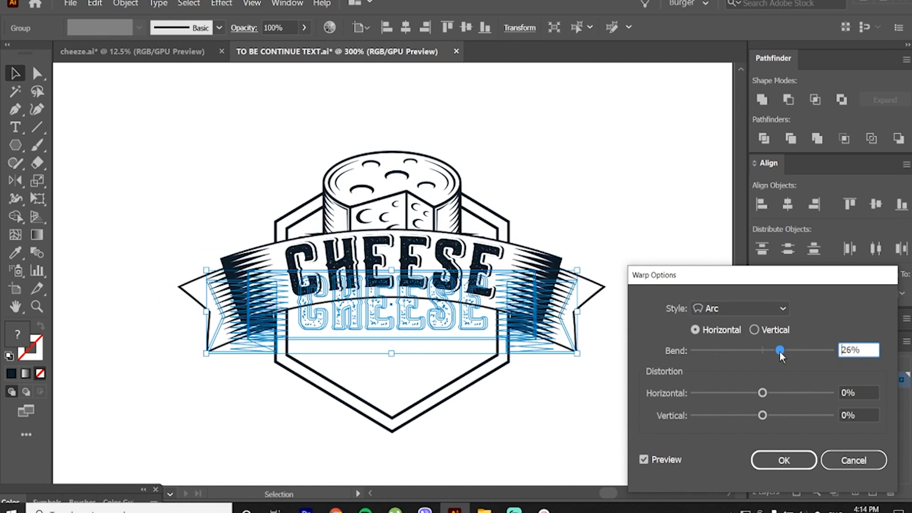
{"action": "left_click", "coordinate": [757, 328]}
{"action": "left_click", "coordinate": [698, 329]}
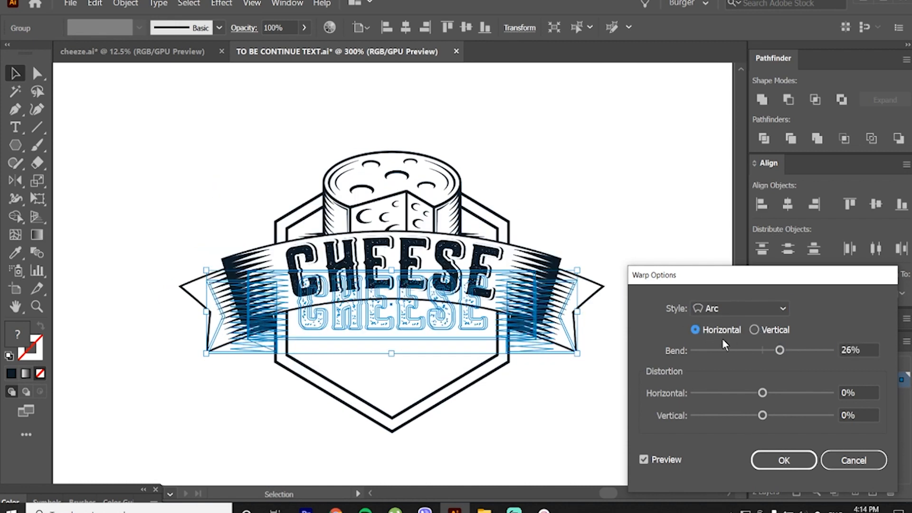
{"action": "left_click_drag", "start_coordinate": [782, 352], "coordinate": [777, 349]}
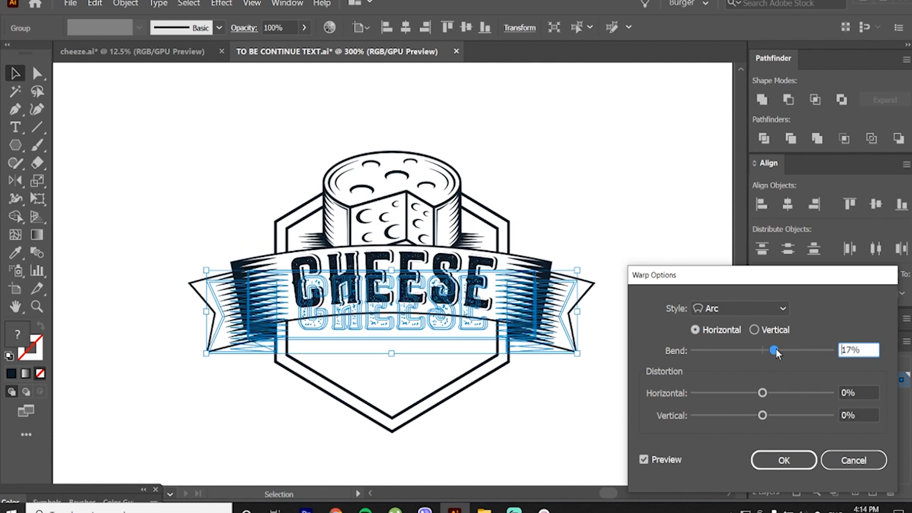
{"action": "left_click", "coordinate": [795, 459]}
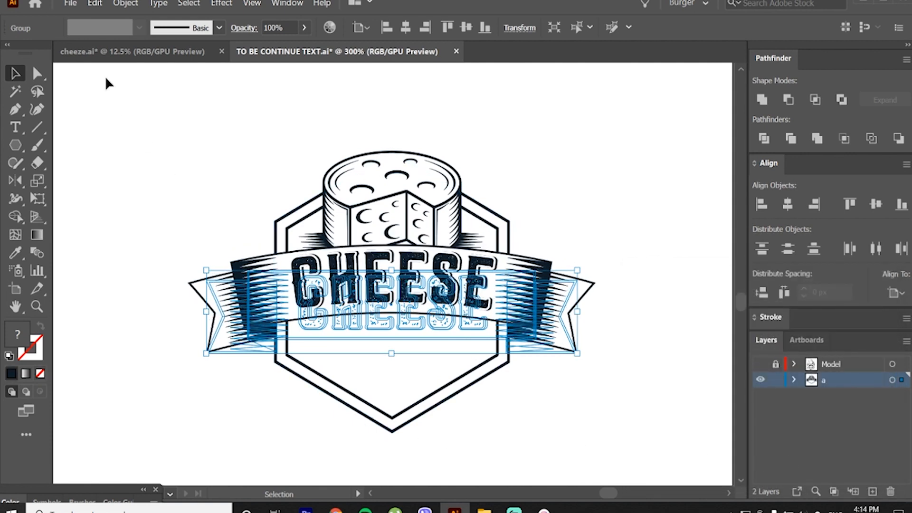
{"action": "left_click", "coordinate": [125, 3]}
{"action": "left_click", "coordinate": [145, 145]}
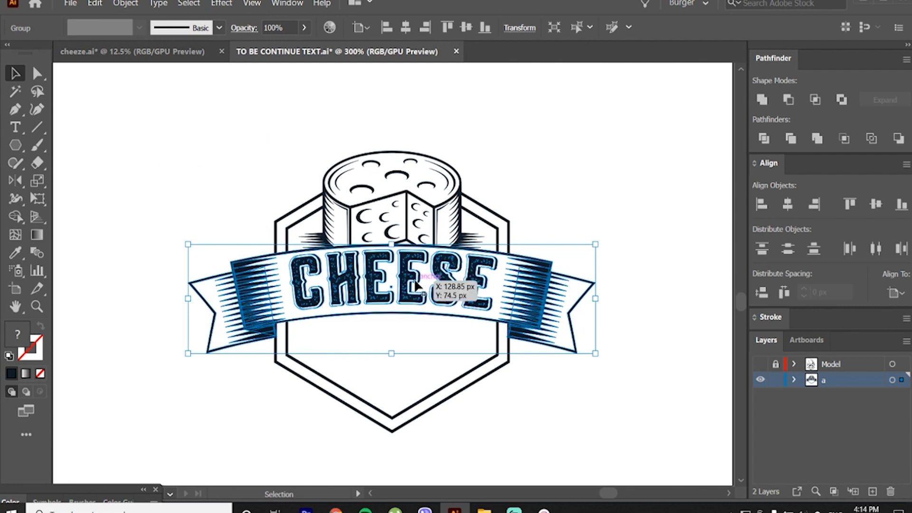
Step: Move the arched banner straight down below the cheese and enlarge the cheese illustration slightly down toward it
{"action": "left_click_drag", "start_coordinate": [418, 285], "coordinate": [420, 311]}
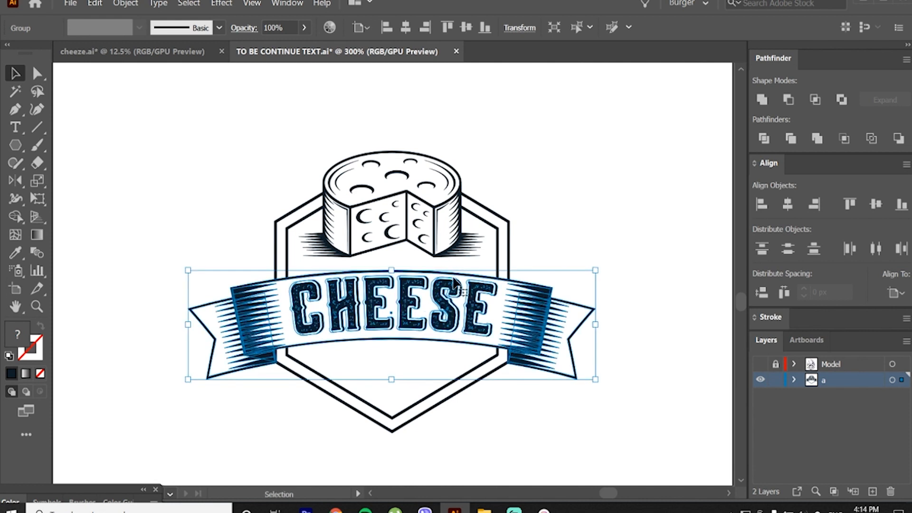
{"action": "left_click", "coordinate": [548, 251]}
{"action": "left_click", "coordinate": [443, 258]}
{"action": "left_click_drag", "start_coordinate": [392, 257], "coordinate": [391, 264]}
{"action": "left_click", "coordinate": [511, 170]}
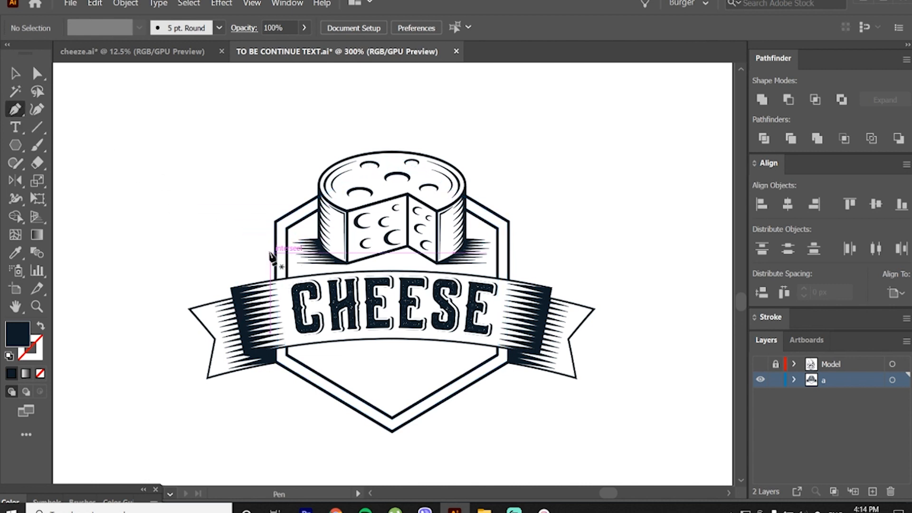
Step: Draw a narrow navy spike about 10 px tall between the left hexagon outlines, rising from the banner's upper edge
{"action": "scroll", "coordinate": [280, 284], "scroll_direction": "up", "scroll_amount": 5}
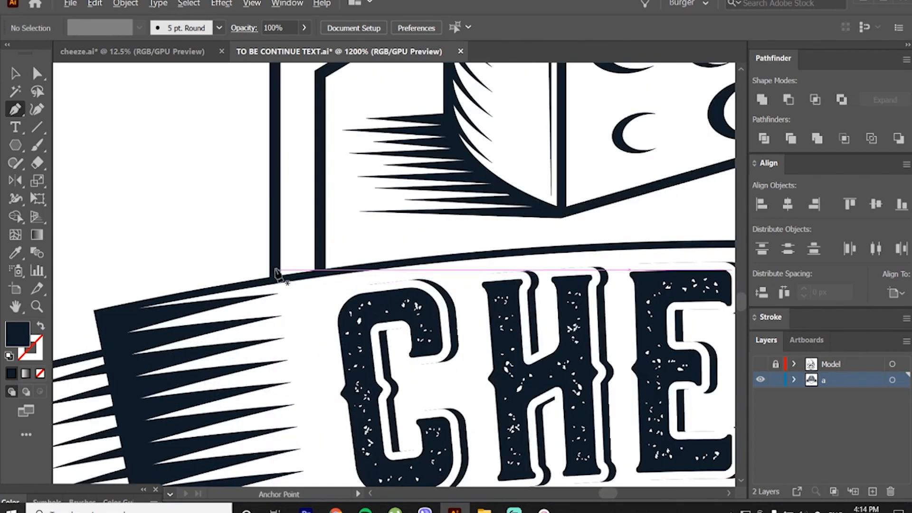
{"action": "left_click", "coordinate": [280, 274]}
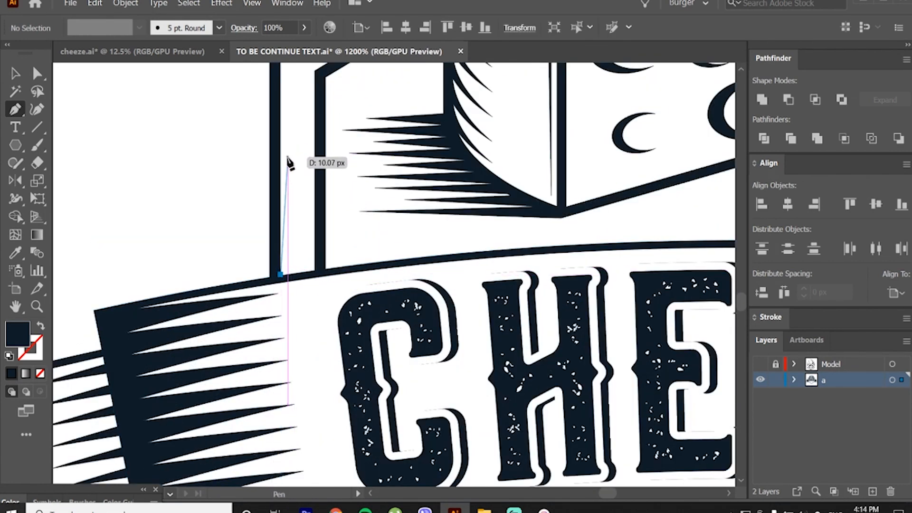
{"action": "left_click", "coordinate": [289, 158]}
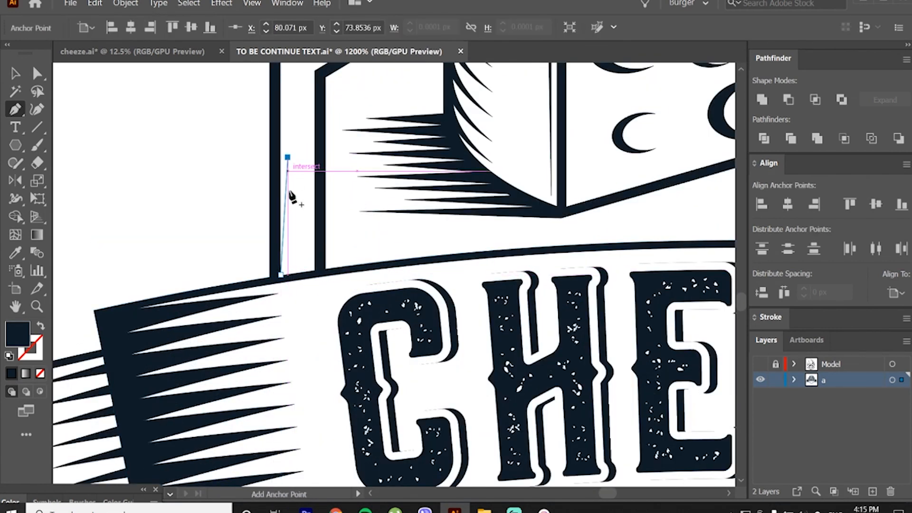
{"action": "left_click", "coordinate": [295, 274]}
{"action": "key", "text": "v"}
Step: Duplicate the spike beside itself and scale the pair to fill the gap between the two hexagon outlines
{"action": "left_click_drag", "start_coordinate": [291, 259], "coordinate": [304, 257]}
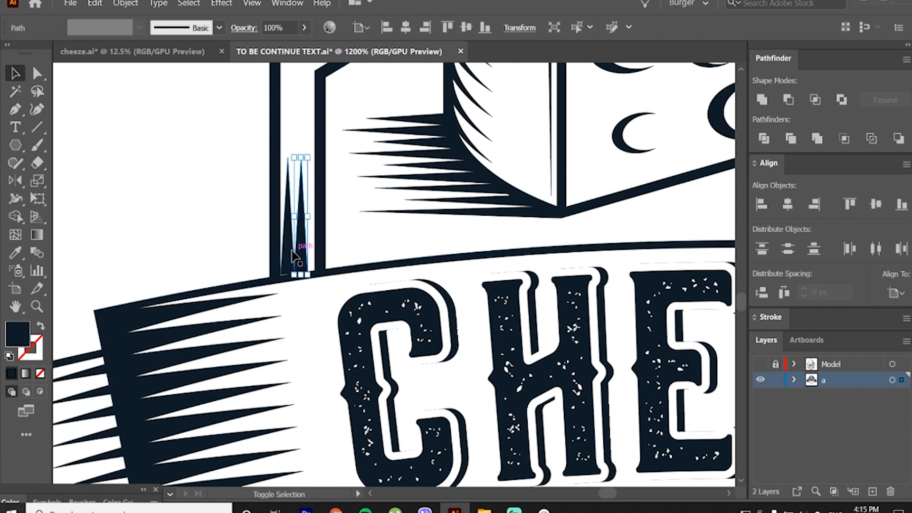
{"action": "left_click_drag", "start_coordinate": [309, 157], "coordinate": [317, 117]}
{"action": "left_click_drag", "start_coordinate": [307, 178], "coordinate": [306, 179]}
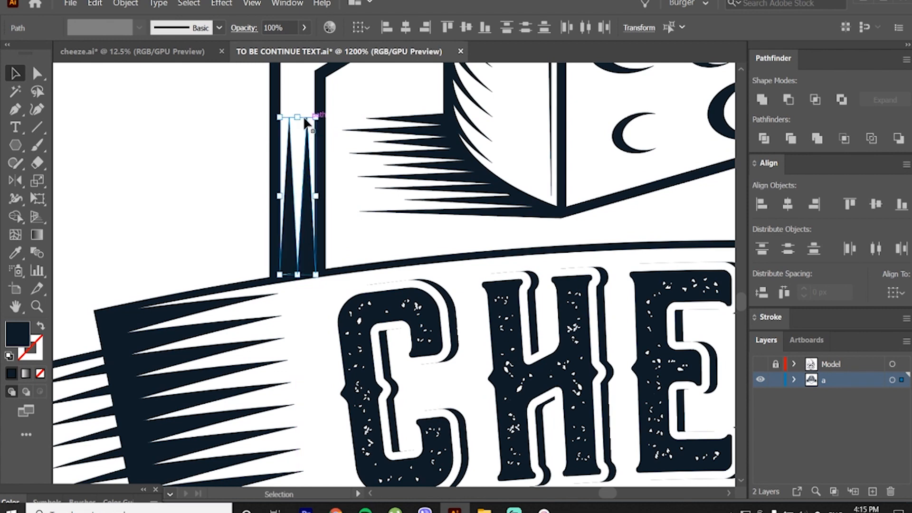
{"action": "left_click_drag", "start_coordinate": [298, 117], "coordinate": [299, 133]}
{"action": "scroll", "coordinate": [328, 166], "scroll_direction": "up", "scroll_amount": 5}
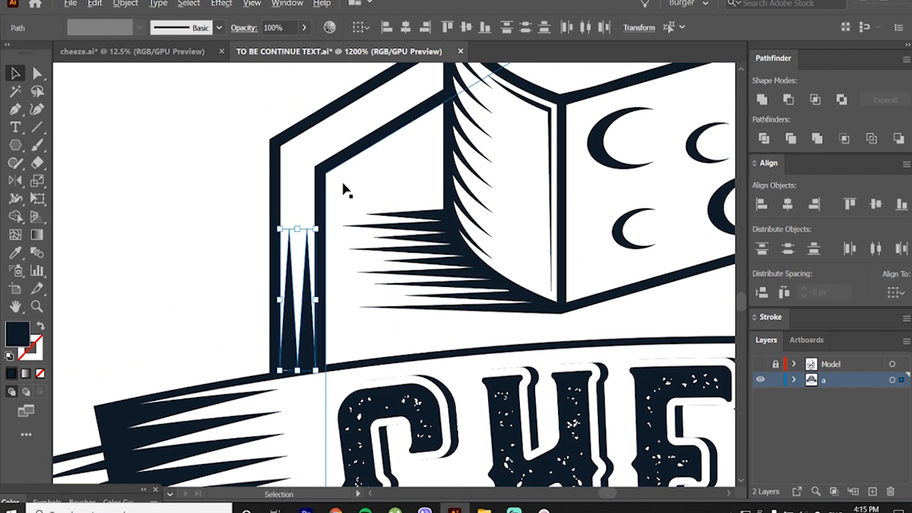
Step: Draw a two-pointed navy shading shape about 10 px long between the upper-left hexagon outlines, spreading out from the cheese's edge
{"action": "left_click", "coordinate": [396, 110]}
{"action": "key", "text": "p"}
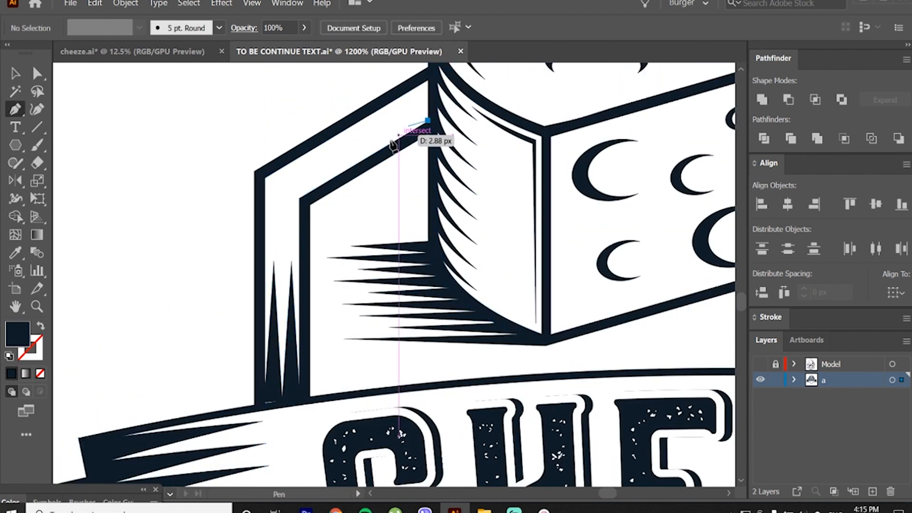
{"action": "left_click", "coordinate": [428, 121]}
{"action": "left_click", "coordinate": [340, 167]}
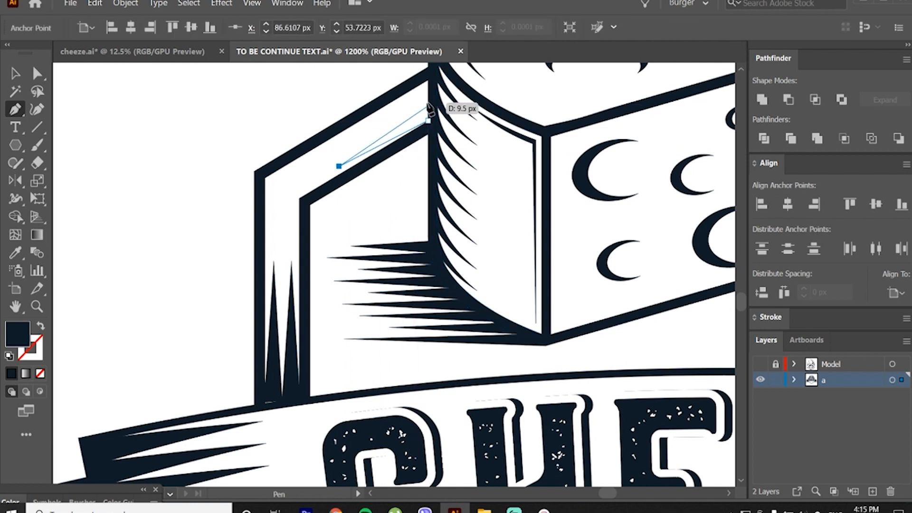
{"action": "left_click", "coordinate": [427, 102]}
{"action": "left_click", "coordinate": [339, 145]}
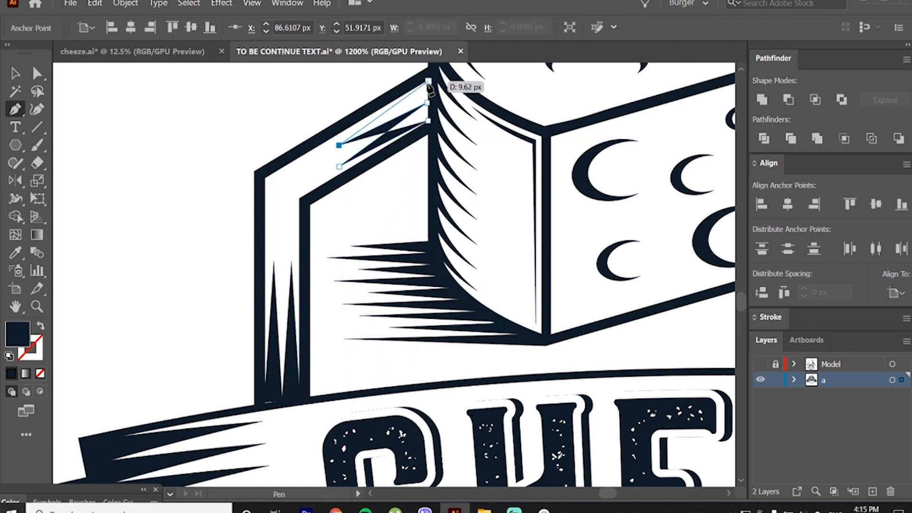
{"action": "left_click", "coordinate": [428, 82]}
{"action": "key", "text": "v"}
{"action": "key", "text": "a"}
{"action": "left_click", "coordinate": [326, 144]}
Step: Draw a thin bent navy sliver with tapered ends following the hexagon's upper-left corner between its two outlines
{"action": "key", "text": "p"}
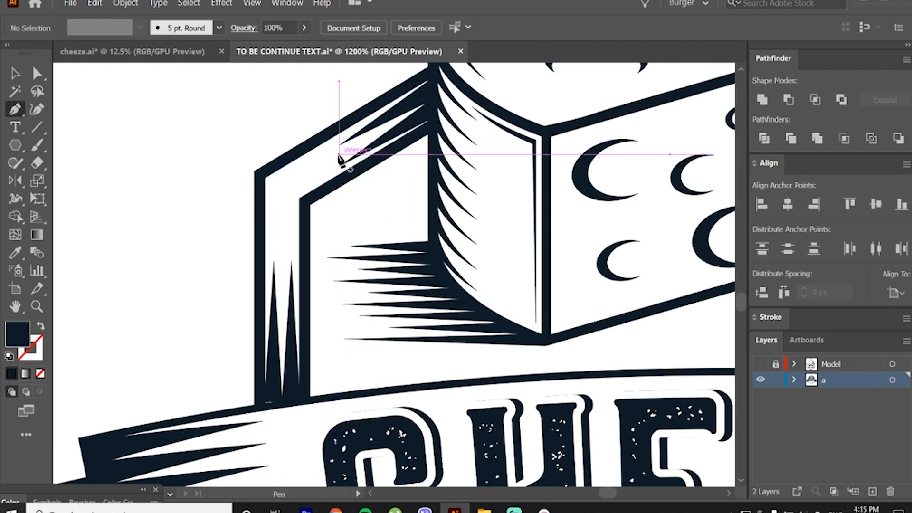
{"action": "left_click", "coordinate": [336, 155]}
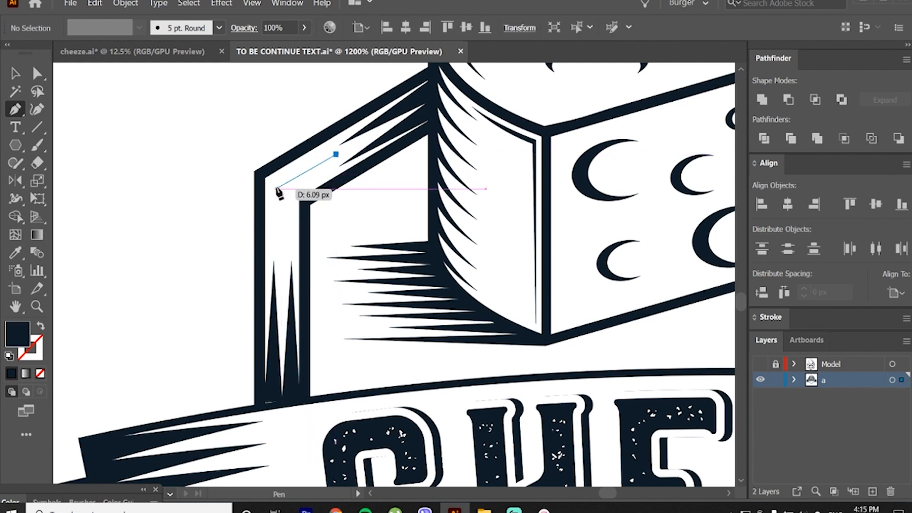
{"action": "left_click", "coordinate": [276, 189]}
{"action": "left_click", "coordinate": [275, 247]}
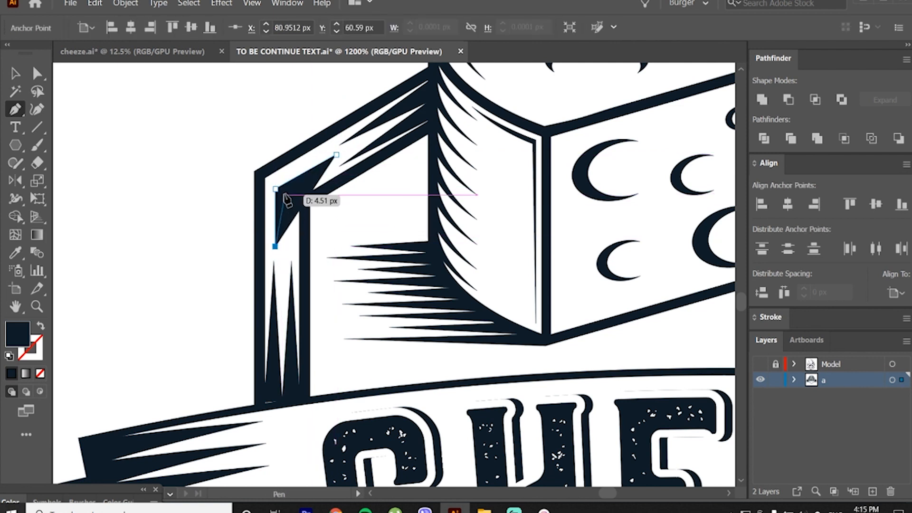
{"action": "left_click", "coordinate": [336, 156]}
{"action": "key", "text": "v"}
{"action": "left_click", "coordinate": [249, 125]}
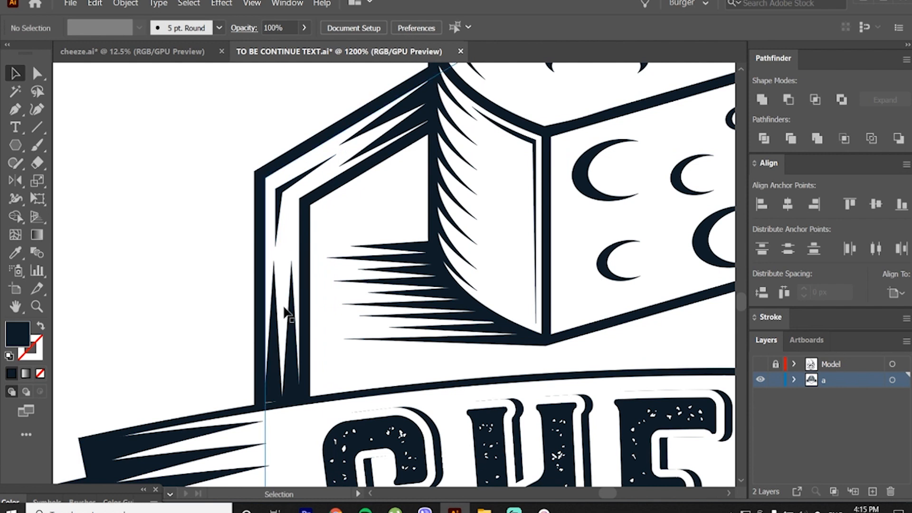
Step: Pull the outer left spike's bottom corner point outward and down to meet the outer hexagon outline at the banner
{"action": "key", "text": "a"}
{"action": "left_click", "coordinate": [273, 330]}
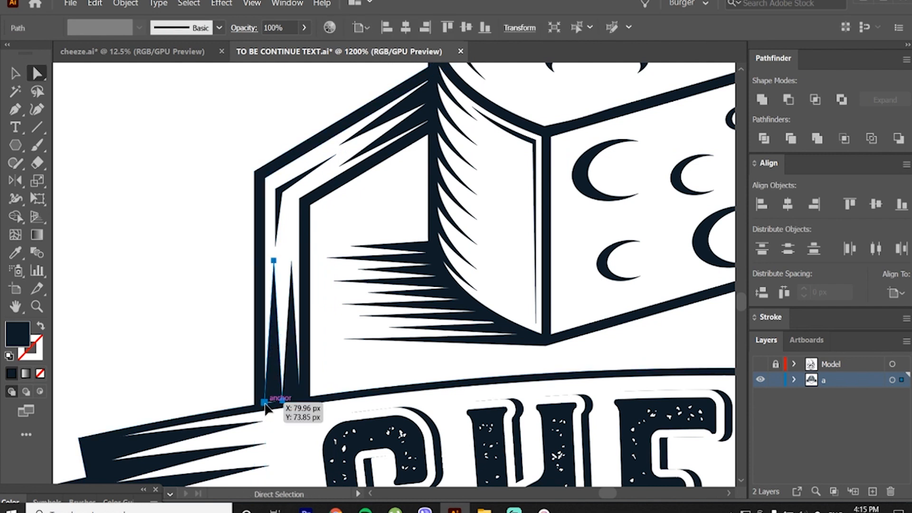
{"action": "left_click_drag", "start_coordinate": [265, 403], "coordinate": [263, 405]}
{"action": "key", "text": "v"}
{"action": "left_click", "coordinate": [213, 301]}
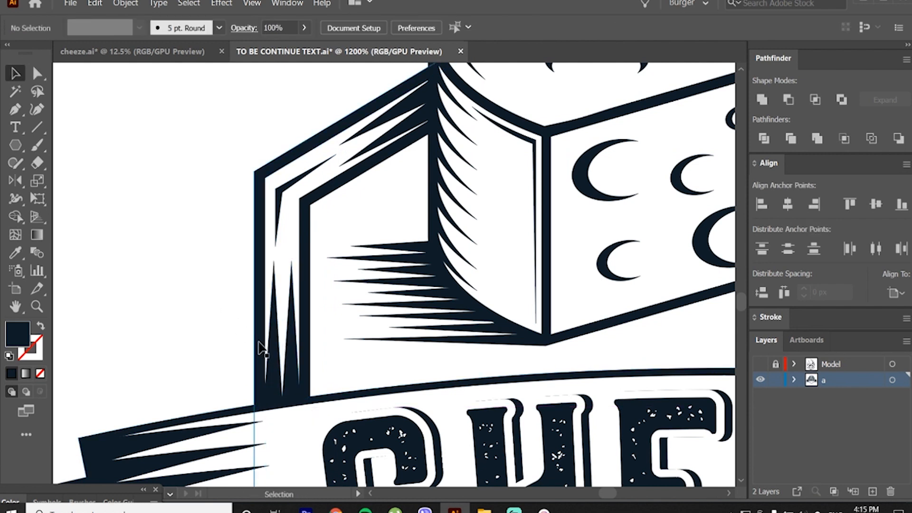
Step: Group all the spike shading shapes between the hexagon's left outlines
{"action": "left_click", "coordinate": [273, 266]}
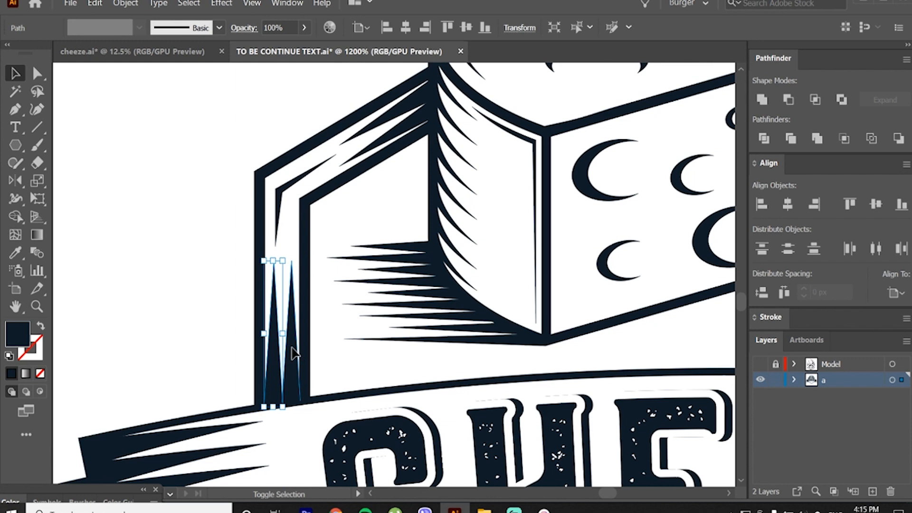
{"action": "left_click", "coordinate": [379, 144], "text": "shift"}
{"action": "key", "text": "ctrl+g"}
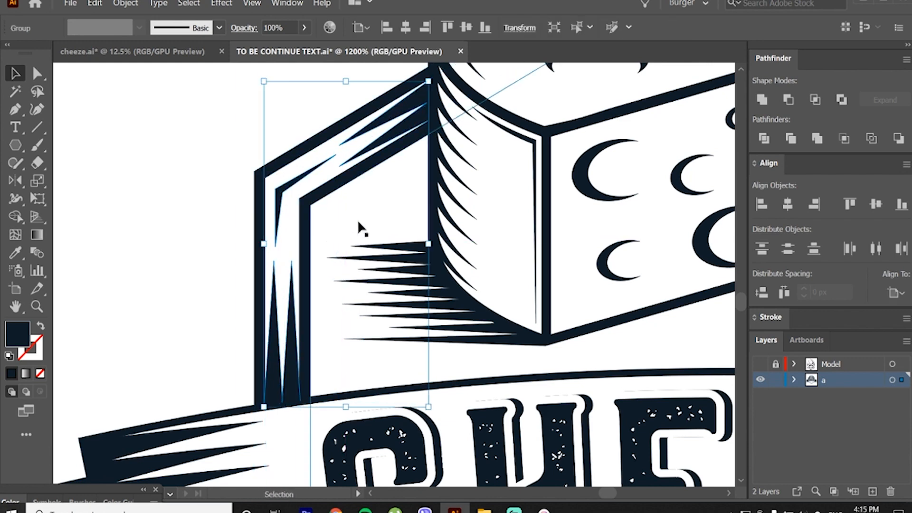
Step: Paste a copy of the spike shading group, mirror it horizontally, and fit it between the hexagon's right outlines
{"action": "left_click_drag", "start_coordinate": [540, 228], "coordinate": [466, 237]}
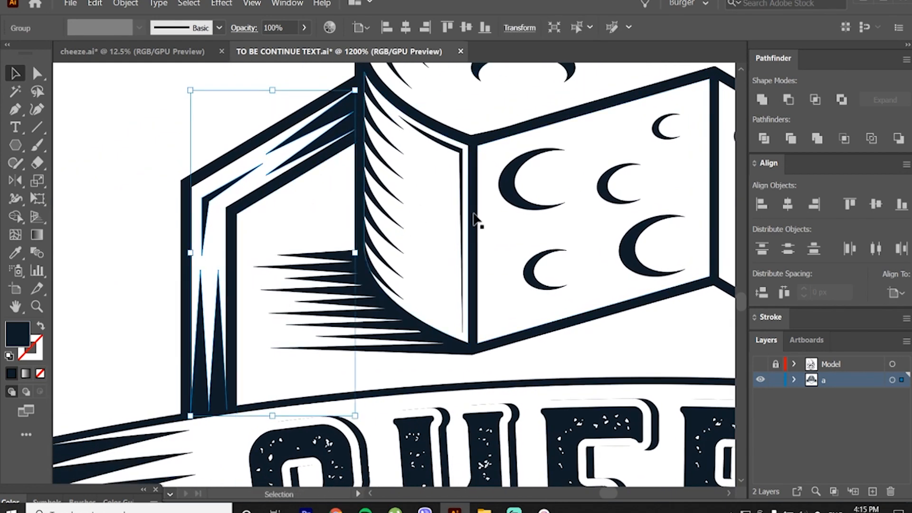
{"action": "left_click_drag", "start_coordinate": [552, 229], "coordinate": [233, 245]}
{"action": "left_click_drag", "start_coordinate": [557, 254], "coordinate": [304, 257]}
{"action": "left_click_drag", "start_coordinate": [558, 265], "coordinate": [415, 274]}
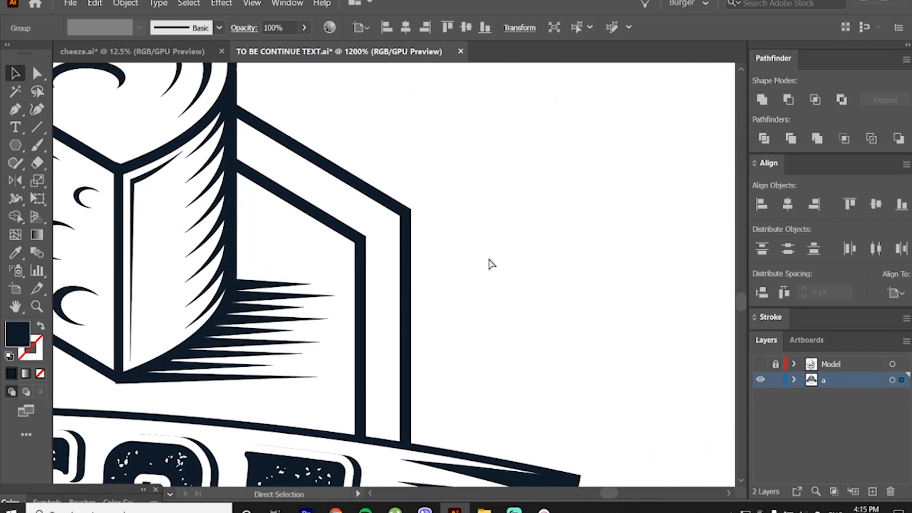
{"action": "key", "text": "ctrl+v"}
{"action": "mouse_move", "coordinate": [425, 181]}
{"action": "left_mouse_down"}
{"action": "mouse_move", "coordinate": [492, 167]}
{"action": "mouse_move", "coordinate": [282, 191]}
{"action": "mouse_move", "coordinate": [285, 180]}
{"action": "left_mouse_up"}
{"action": "key", "text": "o"}
{"action": "key", "text": "v"}
{"action": "left_click", "coordinate": [463, 353]}
Step: Shift the two upright spikes between the right hexagon outlines slightly outward and down to meet the banner's upper edge
{"action": "key", "text": "a"}
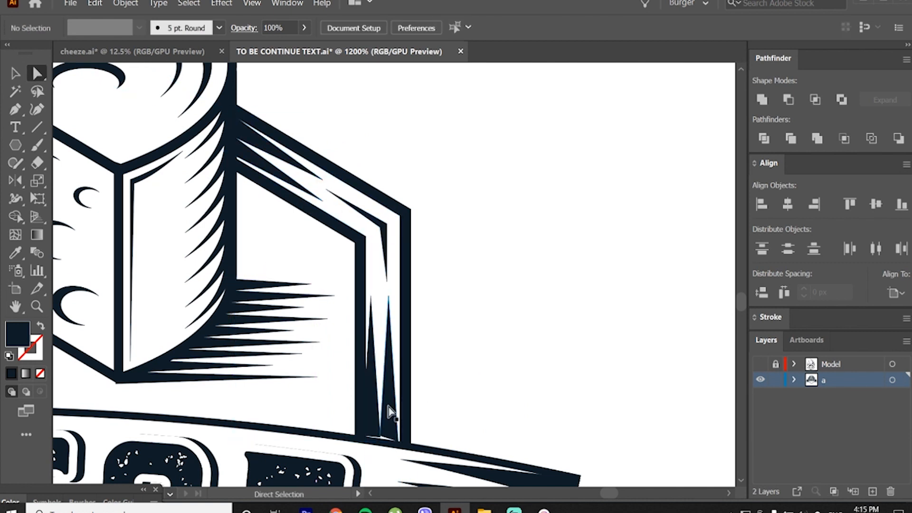
{"action": "left_click", "coordinate": [388, 405]}
{"action": "left_click", "coordinate": [373, 407], "text": "shift"}
{"action": "left_click_drag", "start_coordinate": [370, 411], "coordinate": [376, 418]}
{"action": "left_click", "coordinate": [463, 231]}
{"action": "key", "text": "v"}
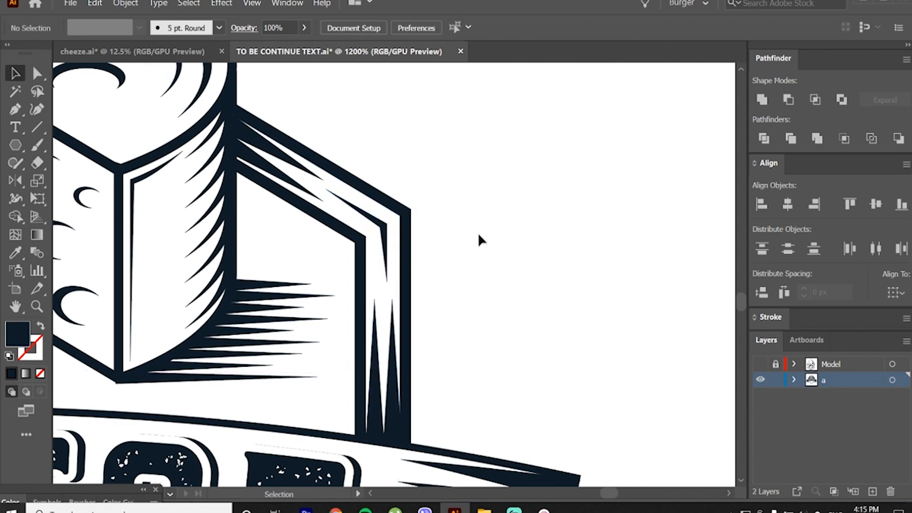
{"action": "scroll", "coordinate": [490, 237], "scroll_direction": "down", "scroll_amount": 3}
{"action": "left_click_drag", "start_coordinate": [465, 252], "coordinate": [574, 201]}
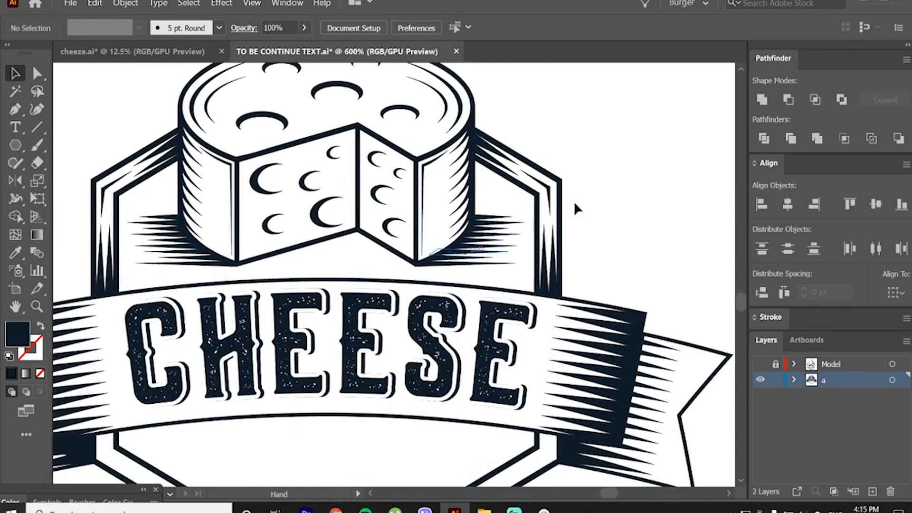
{"action": "left_click_drag", "start_coordinate": [407, 335], "coordinate": [466, 213]}
{"action": "left_click_drag", "start_coordinate": [145, 345], "coordinate": [140, 356]}
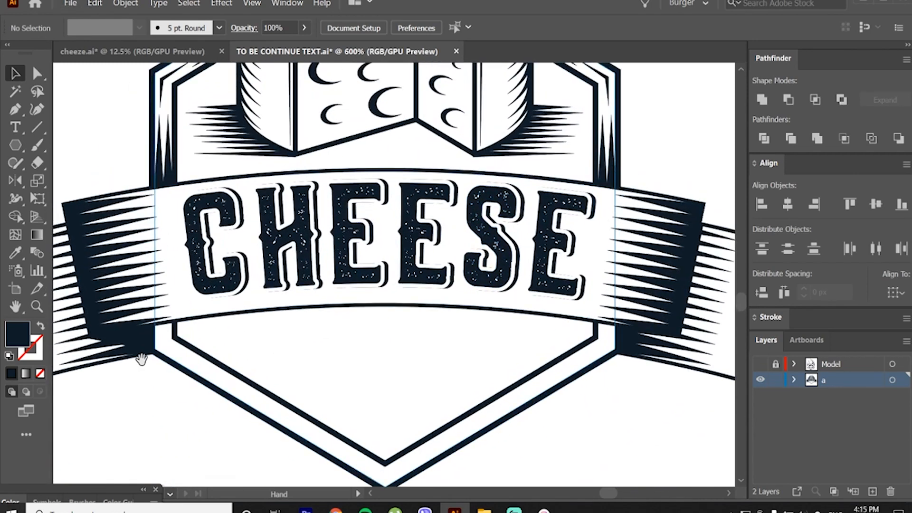
{"action": "scroll", "coordinate": [164, 362], "scroll_direction": "up", "scroll_amount": 2}
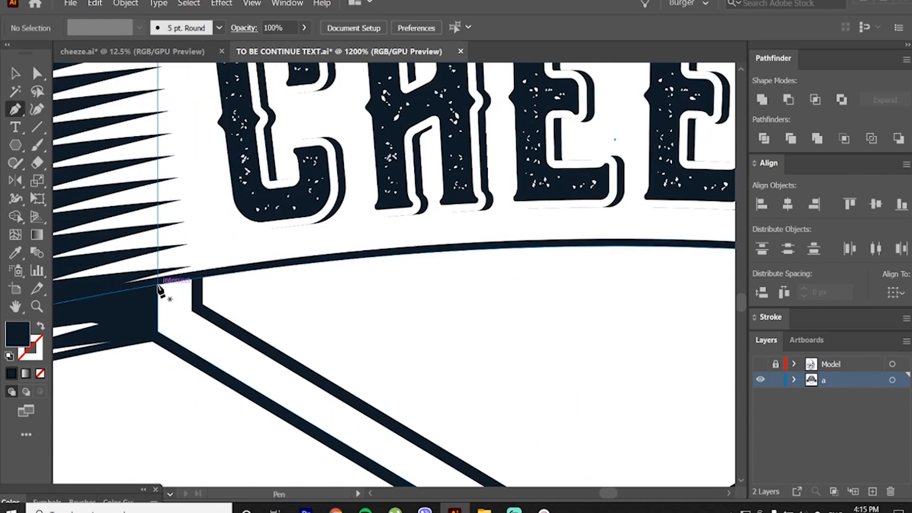
{"action": "left_click", "coordinate": [158, 285]}
{"action": "key", "text": "ctrl+z"}
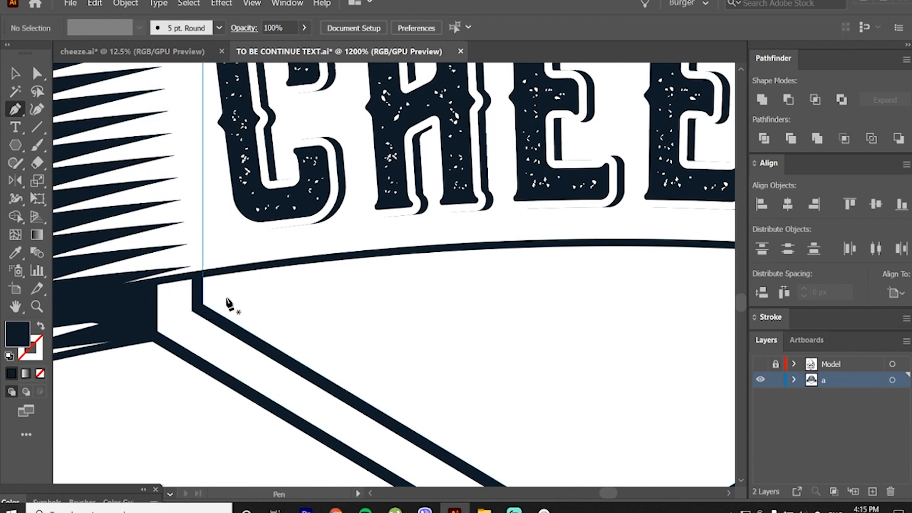
{"action": "key", "text": "a"}
Step: Draw a two-pointed navy shading shape about 13 px wide between the outlines, running up and left from the hexagon's bottom vertex
{"action": "scroll", "coordinate": [350, 401], "scroll_direction": "down", "scroll_amount": 2}
{"action": "scroll", "coordinate": [401, 437], "scroll_direction": "up", "scroll_amount": 1}
{"action": "scroll", "coordinate": [423, 397], "scroll_direction": "down", "scroll_amount": 1}
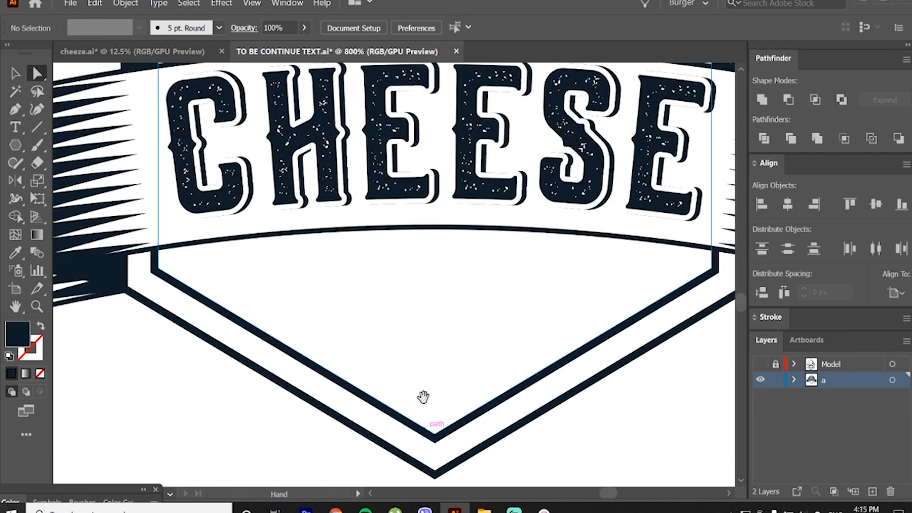
{"action": "scroll", "coordinate": [389, 384], "scroll_direction": "down", "scroll_amount": 2}
{"action": "scroll", "coordinate": [413, 346], "scroll_direction": "up", "scroll_amount": 1}
{"action": "scroll", "coordinate": [399, 432], "scroll_direction": "up", "scroll_amount": 1}
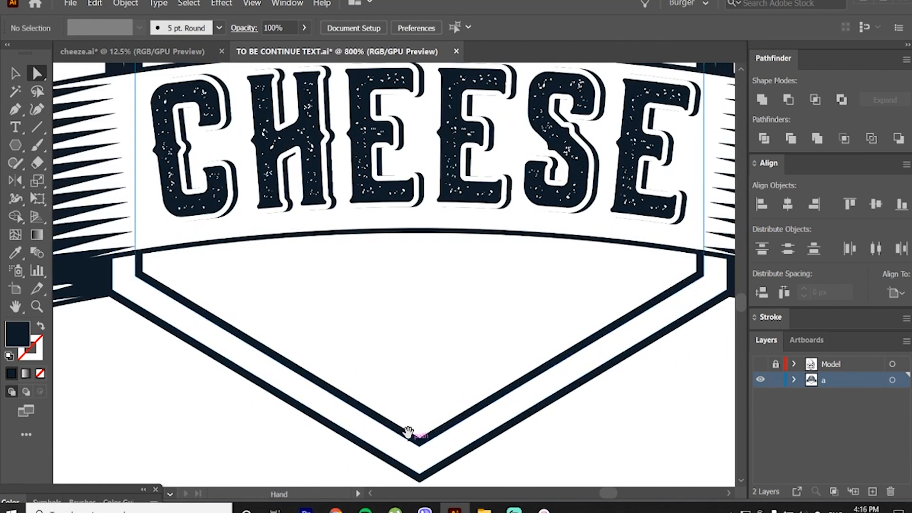
{"action": "scroll", "coordinate": [409, 432], "scroll_direction": "down", "scroll_amount": 1}
{"action": "key", "text": "p"}
{"action": "left_click", "coordinate": [416, 449]}
{"action": "left_click", "coordinate": [416, 422]}
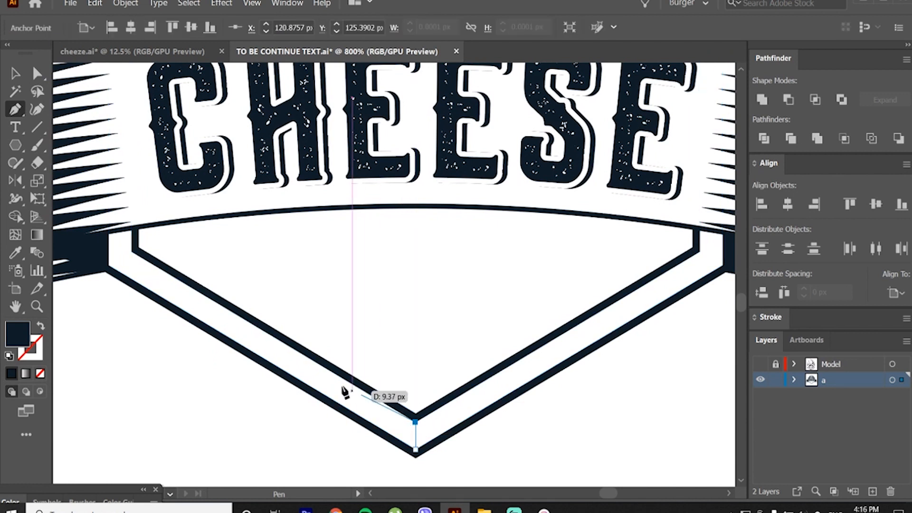
{"action": "left_click", "coordinate": [325, 373]}
{"action": "left_click", "coordinate": [380, 412]}
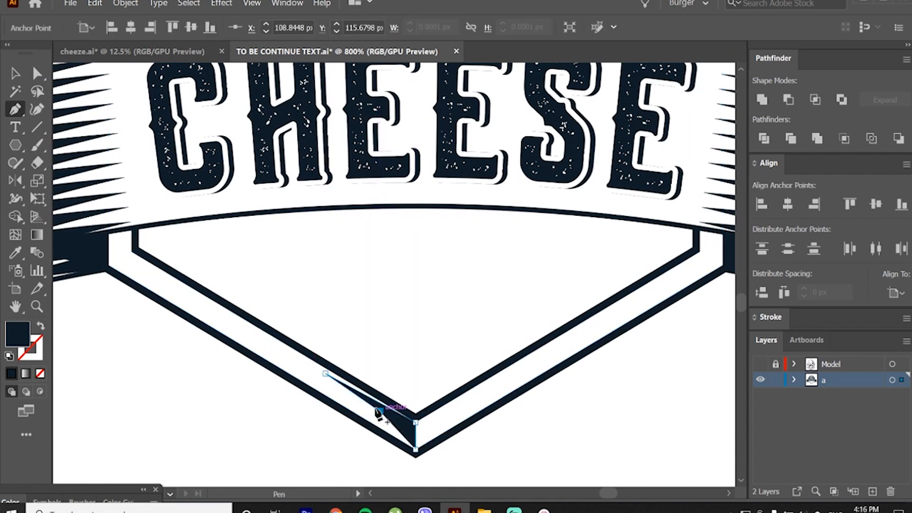
{"action": "left_click", "coordinate": [315, 381]}
{"action": "left_click", "coordinate": [416, 449]}
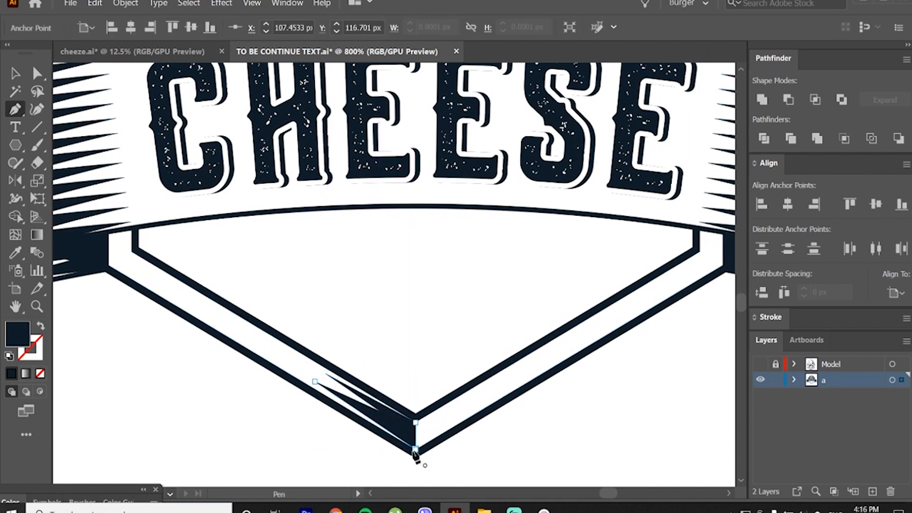
{"action": "key", "text": "v"}
{"action": "left_click", "coordinate": [318, 437]}
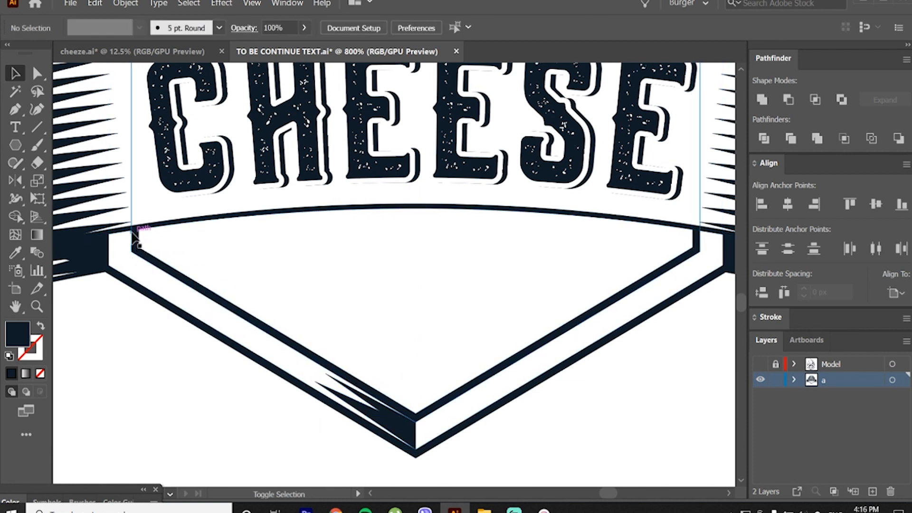
Step: Draw a two-pointed navy shading shape between the outlines at the hexagon's lower-left corner, starting beneath the banner and pointing down the edge
{"action": "key", "text": "p"}
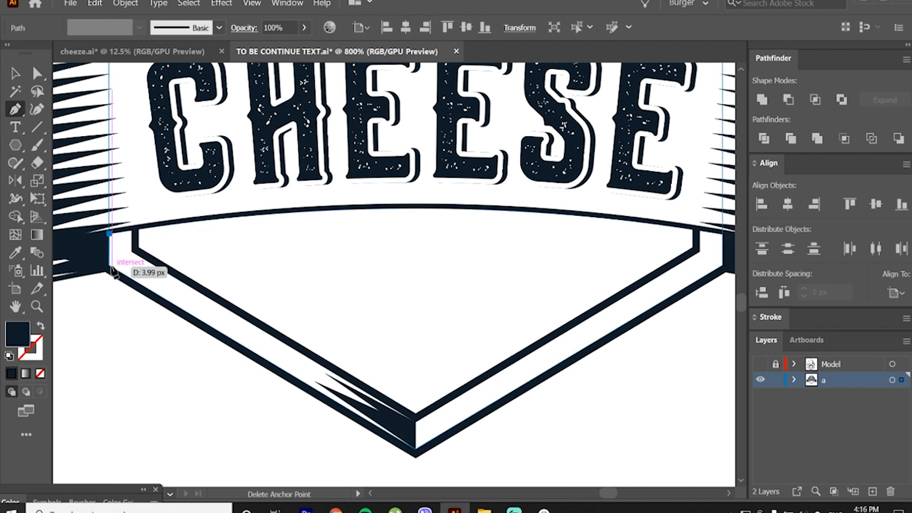
{"action": "left_click", "coordinate": [109, 265]}
{"action": "left_click", "coordinate": [198, 314]}
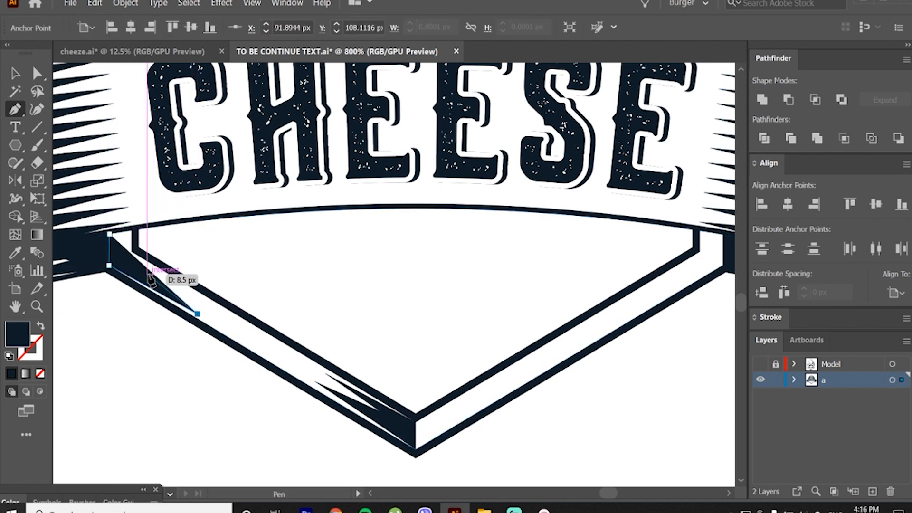
{"action": "left_click", "coordinate": [146, 276]}
{"action": "left_click", "coordinate": [188, 295]}
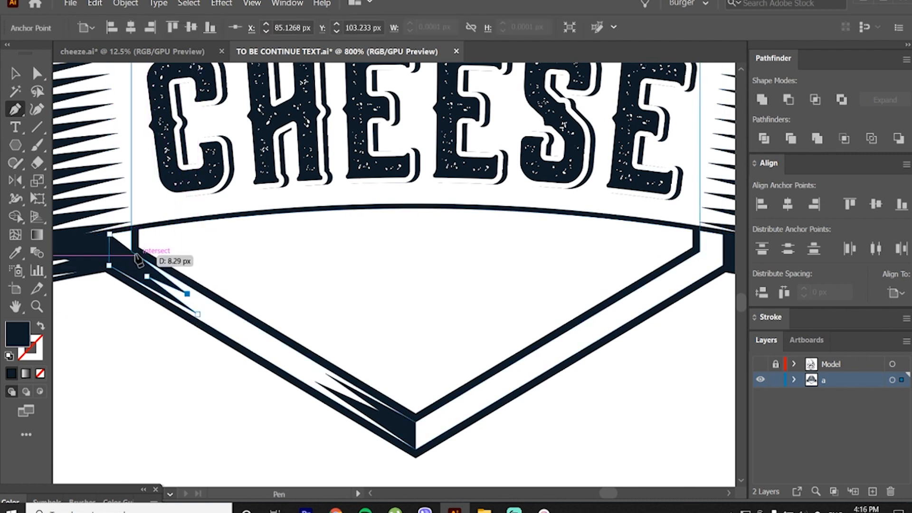
{"action": "left_click", "coordinate": [132, 251]}
{"action": "left_click", "coordinate": [134, 243]}
{"action": "left_click", "coordinate": [136, 331], "text": "ctrl"}
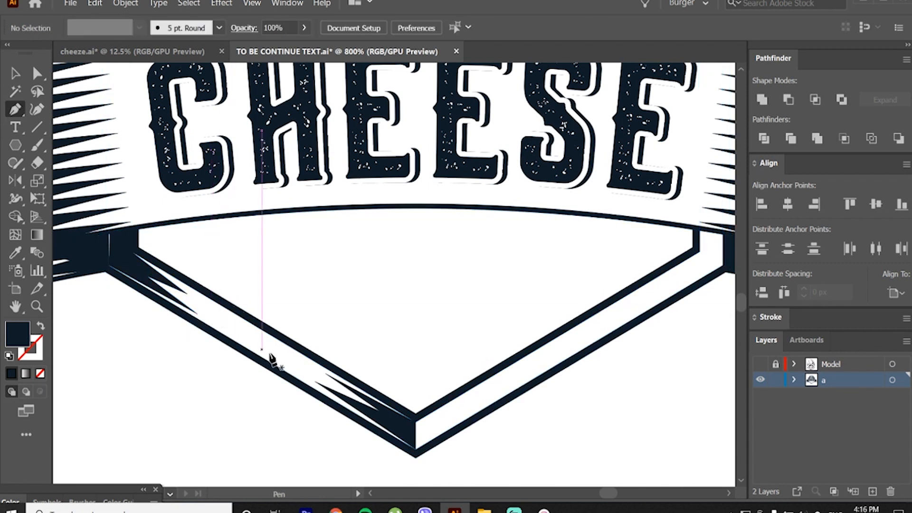
Step: Draw a slim navy diamond sliver along the lower-left hexagon band, between the two pointed shading shapes
{"action": "left_click", "coordinate": [312, 374]}
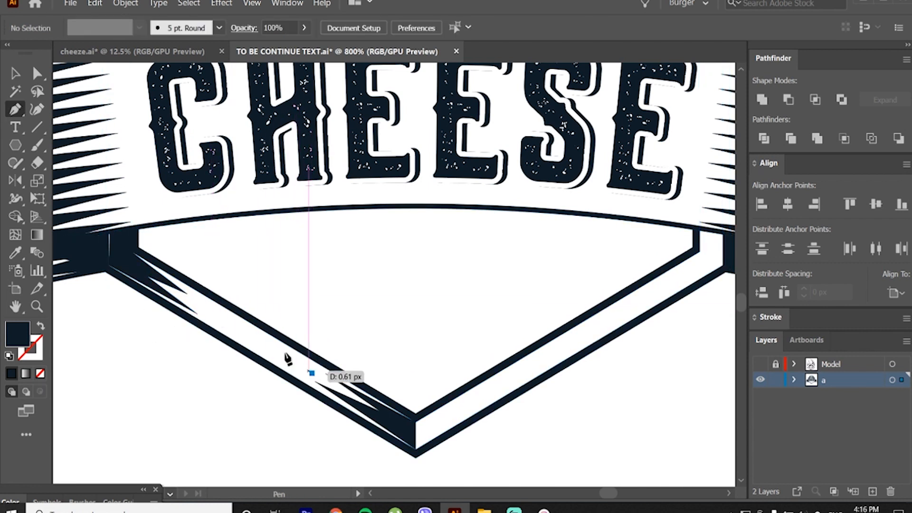
{"action": "left_click", "coordinate": [245, 340]}
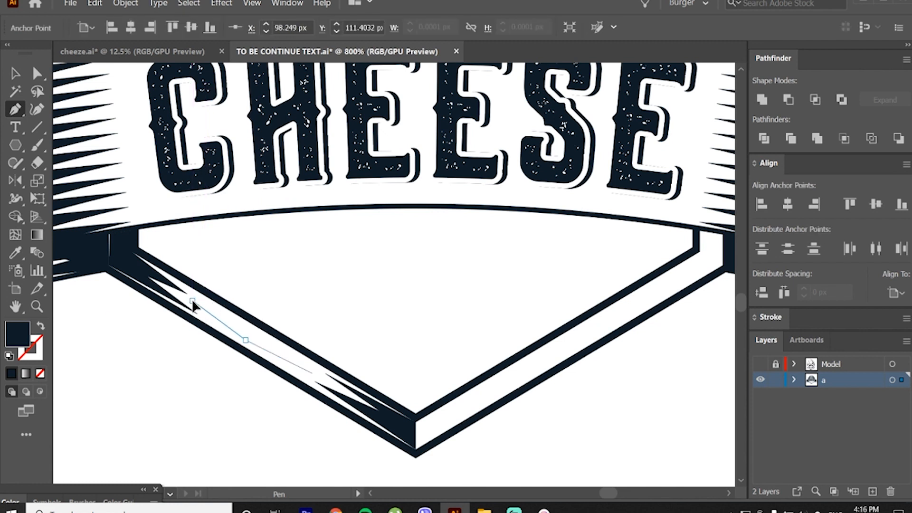
{"action": "left_click", "coordinate": [192, 301]}
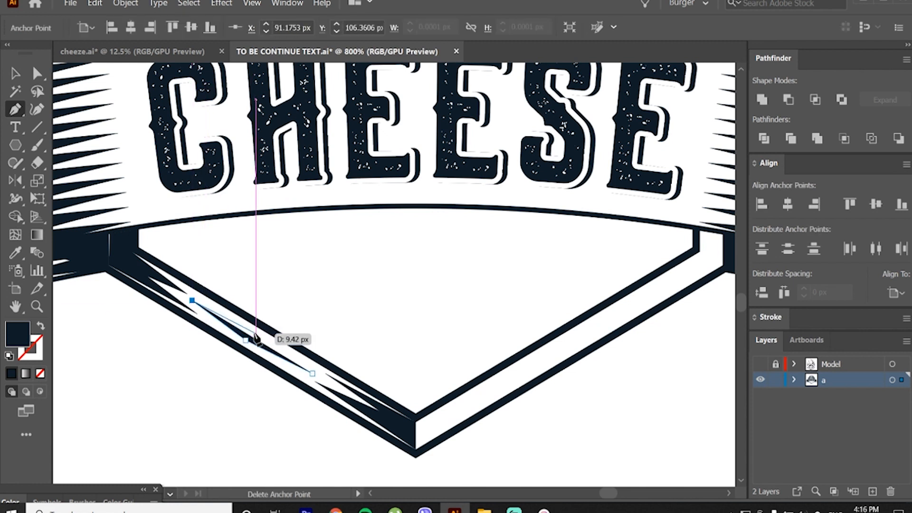
{"action": "left_click", "coordinate": [312, 374]}
{"action": "key", "text": "v"}
{"action": "left_click", "coordinate": [272, 385]}
Step: Group the corner shading, the diamond sliver and the bottom-vertex shading of the hexagon's lower-left band
{"action": "left_click", "coordinate": [144, 274]}
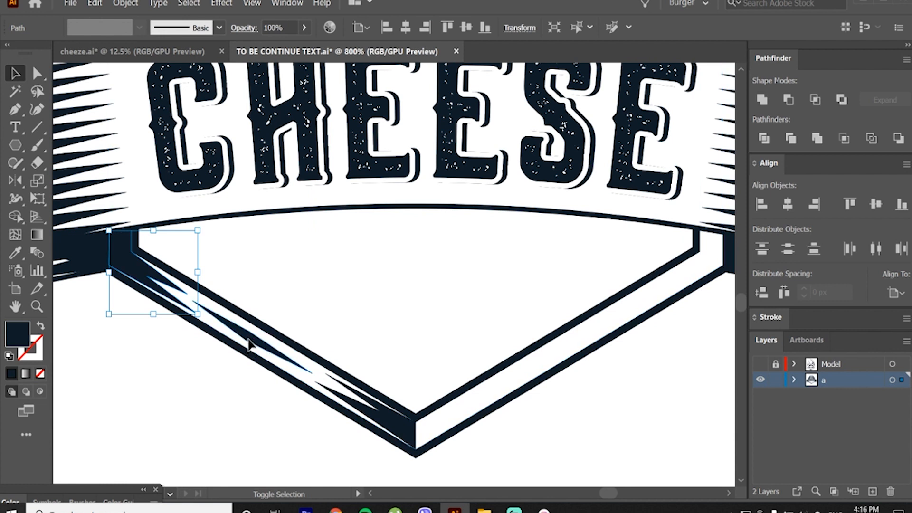
{"action": "left_click", "coordinate": [248, 343], "text": "shift"}
{"action": "left_click", "coordinate": [383, 417], "text": "shift"}
{"action": "right_click", "coordinate": [375, 408]}
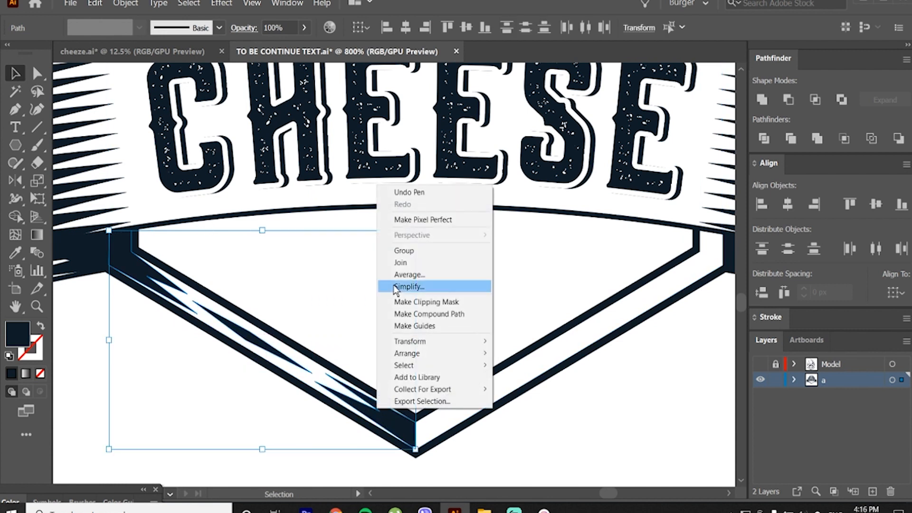
{"action": "left_click", "coordinate": [402, 250]}
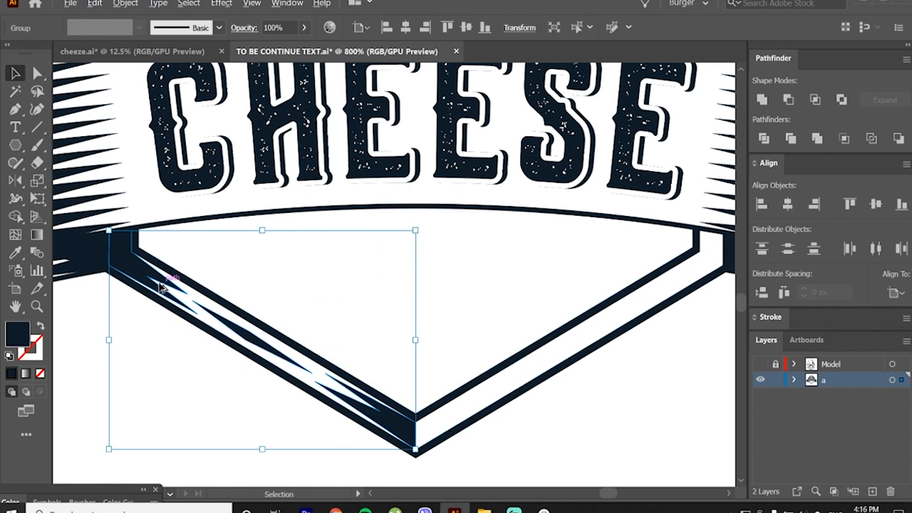
Step: Duplicate the shading group, mirror the copy horizontally, and fit it between the outlines of the hexagon's lower-right band
{"action": "left_click_drag", "start_coordinate": [159, 288], "coordinate": [351, 299]}
{"action": "key", "text": "o"}
{"action": "left_click_drag", "start_coordinate": [538, 336], "coordinate": [518, 327]}
{"action": "key", "text": "v"}
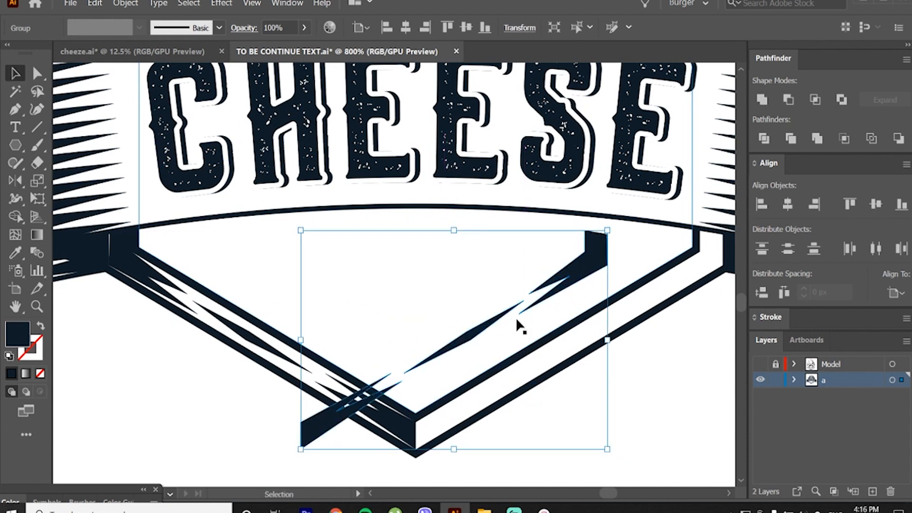
{"action": "left_click_drag", "start_coordinate": [559, 287], "coordinate": [674, 283]}
{"action": "left_click", "coordinate": [505, 449]}
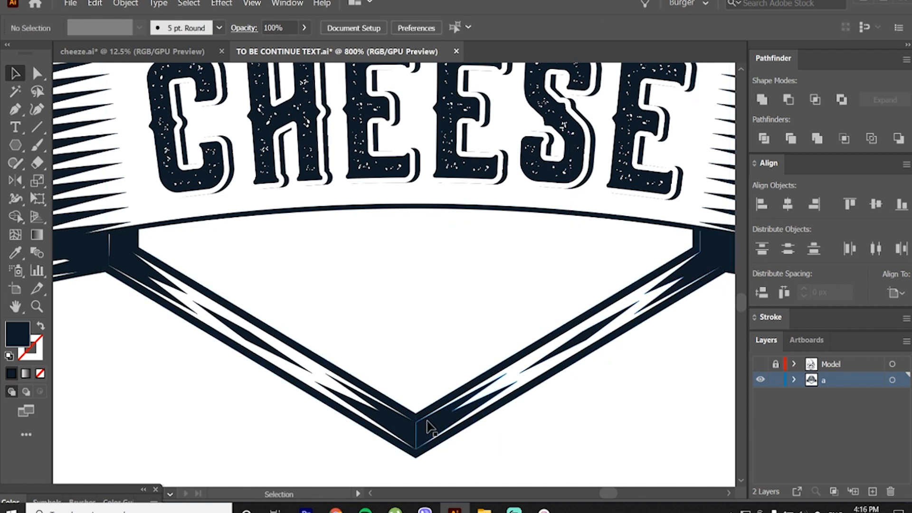
{"action": "scroll", "coordinate": [699, 261], "scroll_direction": "up", "scroll_amount": 3}
{"action": "left_click_drag", "start_coordinate": [697, 220], "coordinate": [694, 218]}
{"action": "scroll", "coordinate": [694, 218], "scroll_direction": "down", "scroll_amount": 3}
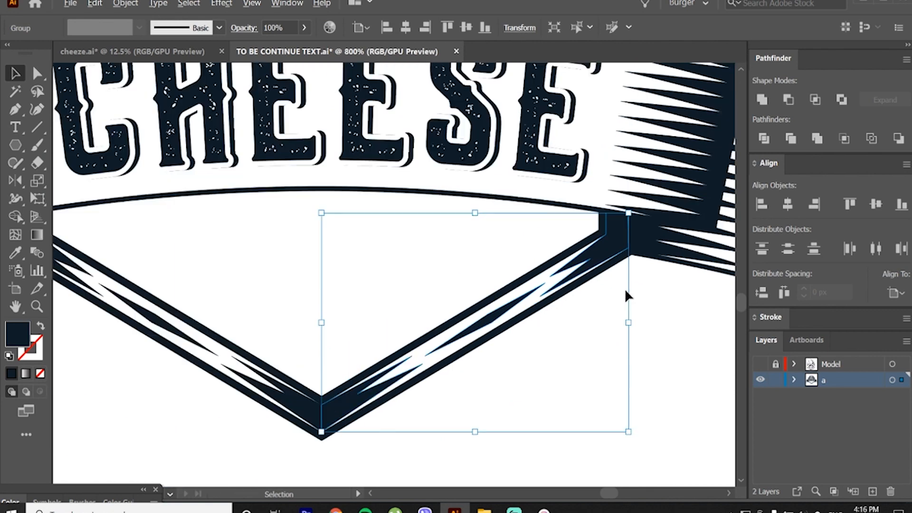
{"action": "left_click", "coordinate": [672, 285]}
Step: Nudge the outer upper anchor of the mirrored corner shading outward to close the thin gap beside the banner
{"action": "scroll", "coordinate": [564, 220], "scroll_direction": "up", "scroll_amount": 4}
{"action": "key", "text": "a"}
{"action": "left_click", "coordinate": [584, 143]}
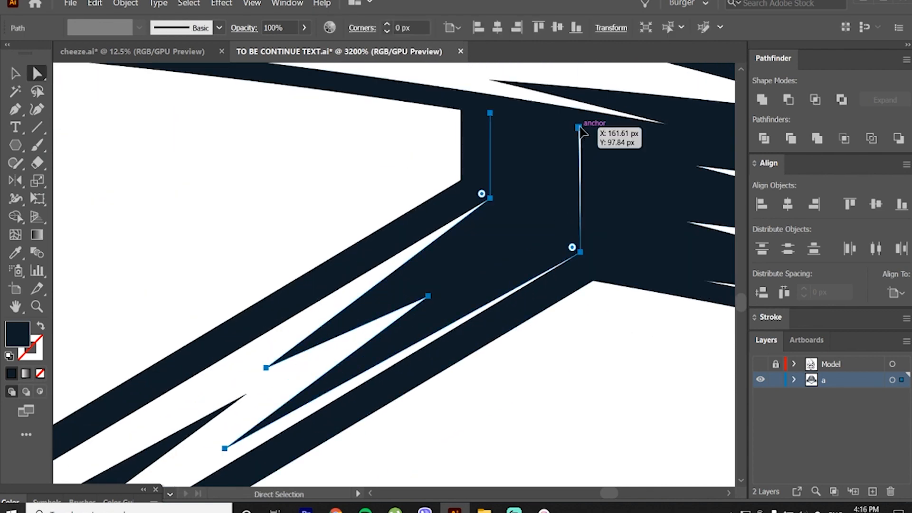
{"action": "left_click_drag", "start_coordinate": [580, 127], "coordinate": [585, 127]}
{"action": "scroll", "coordinate": [570, 209], "scroll_direction": "down", "scroll_amount": 1}
{"action": "left_click", "coordinate": [474, 399]}
{"action": "scroll", "coordinate": [475, 399], "scroll_direction": "down", "scroll_amount": 2}
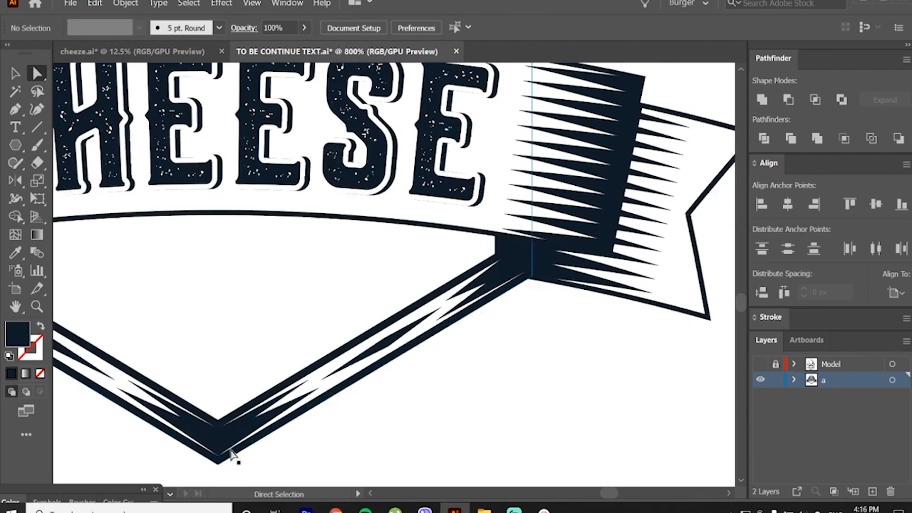
{"action": "scroll", "coordinate": [231, 454], "scroll_direction": "up", "scroll_amount": 1}
{"action": "scroll", "coordinate": [386, 413], "scroll_direction": "down", "scroll_amount": 5}
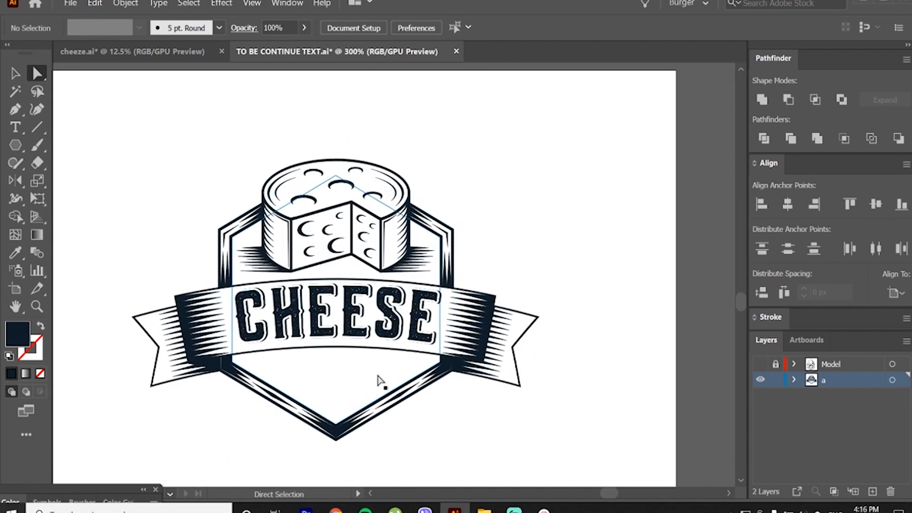
{"action": "left_click_drag", "start_coordinate": [350, 340], "coordinate": [406, 330]}
{"action": "key", "text": "v"}
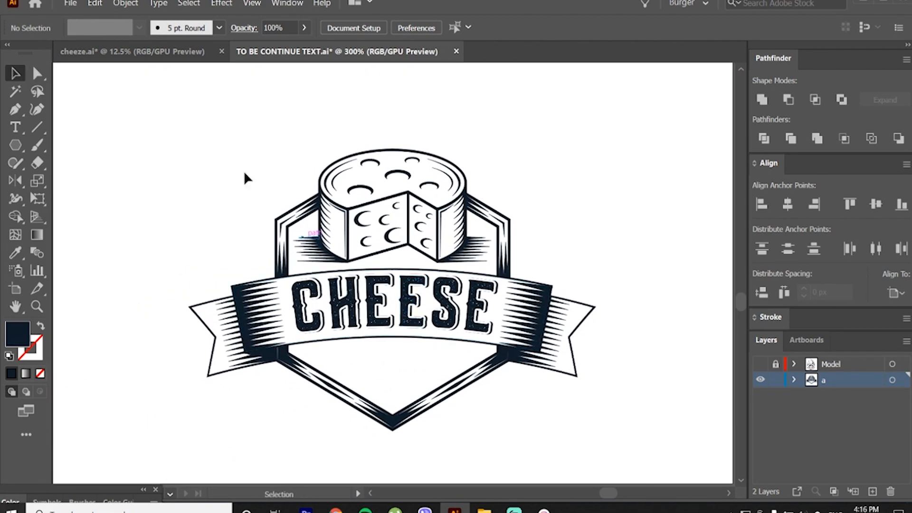
{"action": "left_click_drag", "start_coordinate": [459, 358], "coordinate": [549, 427]}
{"action": "left_click", "coordinate": [548, 426]}
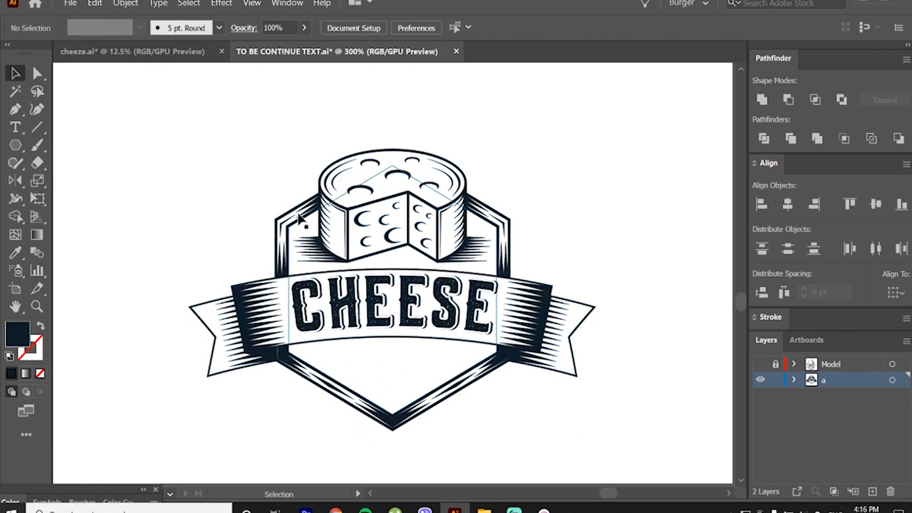
Step: Add the text PREMOUM QUALITY across the hexagon's bottom vertex and set its font to Bebas Neue Bold
{"action": "key", "text": "t"}
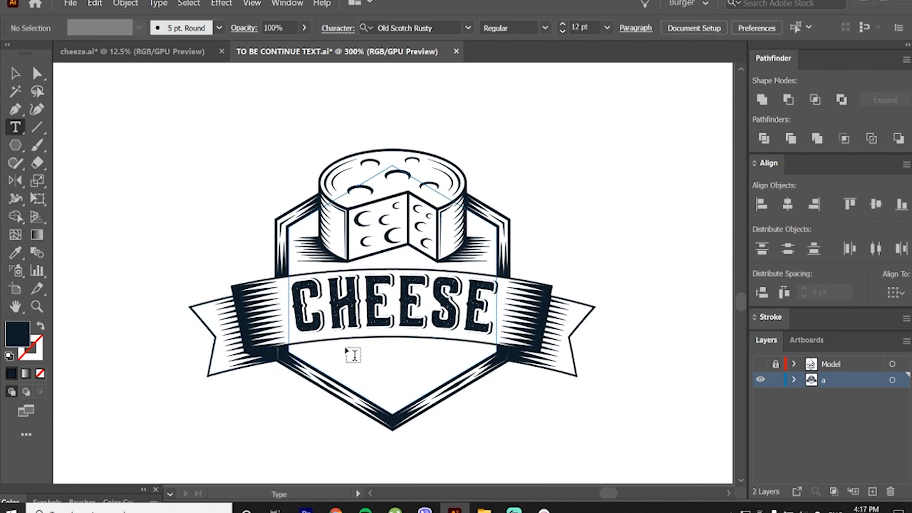
{"action": "left_click", "coordinate": [242, 428]}
{"action": "type", "text": "PREMOUM QUALITY"}
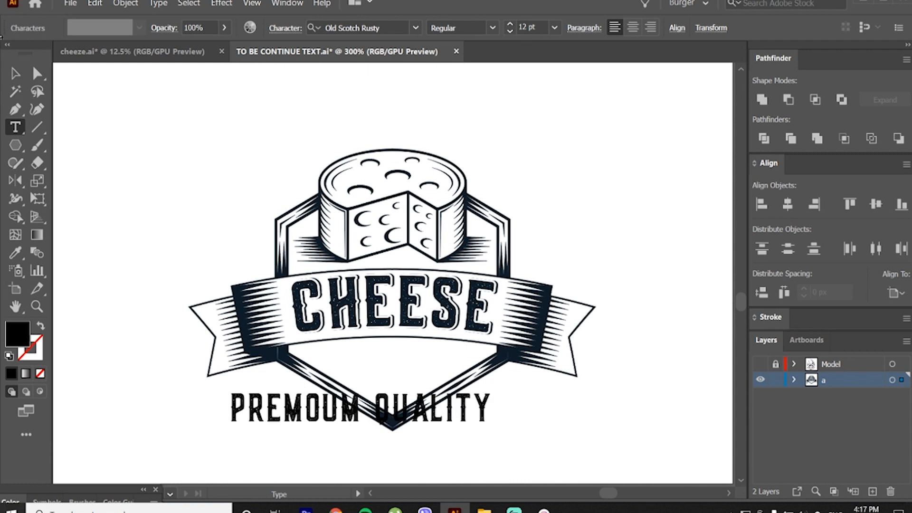
{"action": "left_click", "coordinate": [15, 73]}
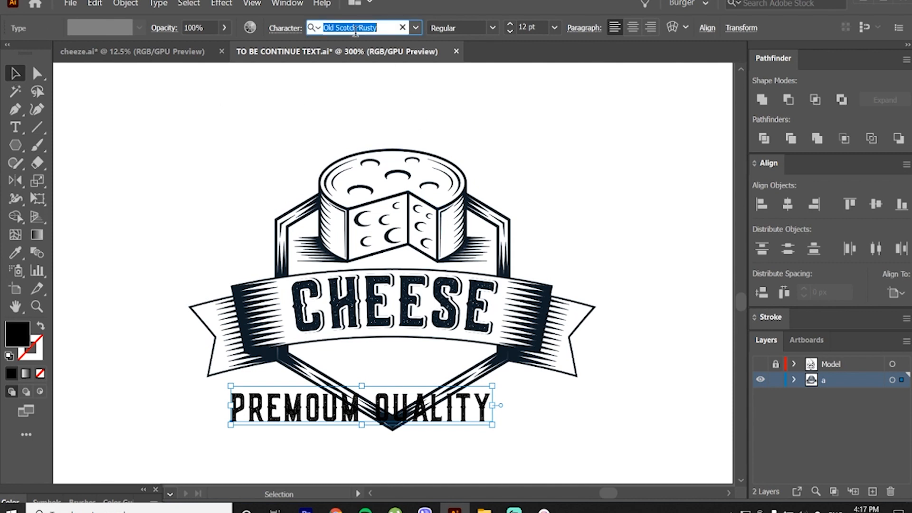
{"action": "type", "text": "bebas neue"}
{"action": "left_click", "coordinate": [378, 99]}
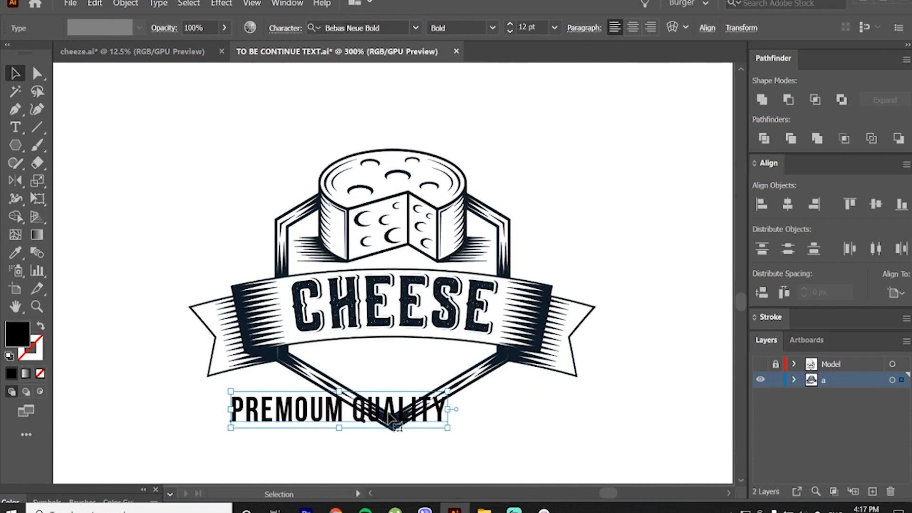
Step: Place the PREMOUM QUALITY text beneath the banner at about 8.58 pt and give it the CHEESE lettering's navy colour
{"action": "left_click_drag", "start_coordinate": [388, 414], "coordinate": [401, 338]}
{"action": "scroll", "coordinate": [398, 377], "scroll_direction": "up", "scroll_amount": 2}
{"action": "scroll", "coordinate": [401, 338], "scroll_direction": "up", "scroll_amount": 1}
{"action": "key", "text": "i"}
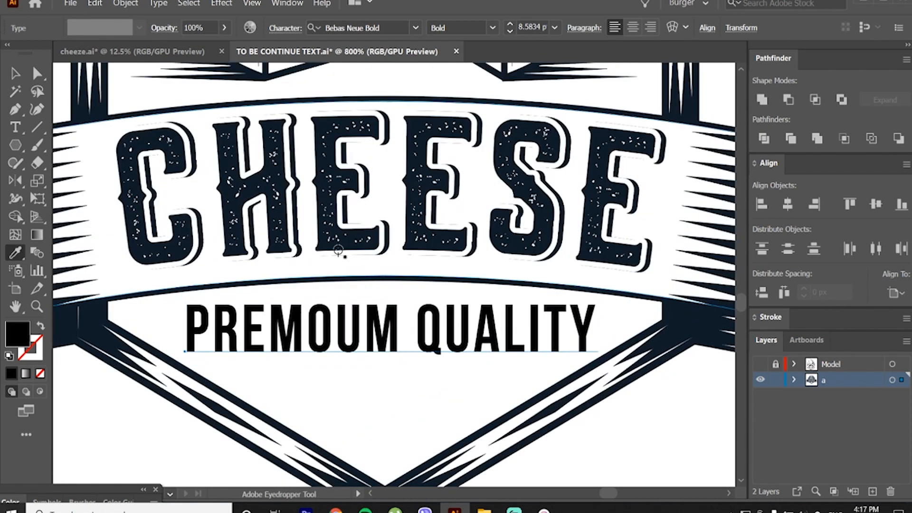
{"action": "left_click", "coordinate": [344, 244]}
{"action": "key", "text": "v"}
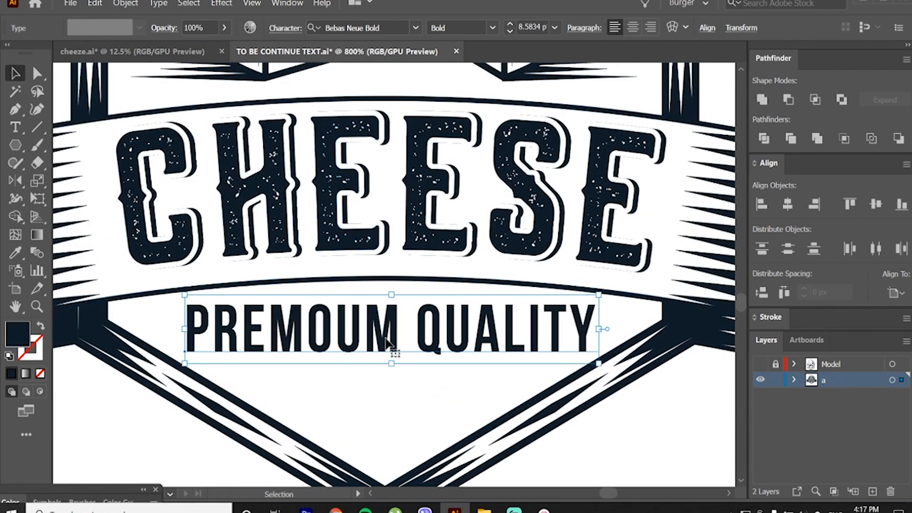
Step: Apply an Arc Upper warp to the PREMOUM QUALITY text and convert it to outlines
{"action": "left_click", "coordinate": [232, 5]}
{"action": "mouse_move", "coordinate": [248, 190]}
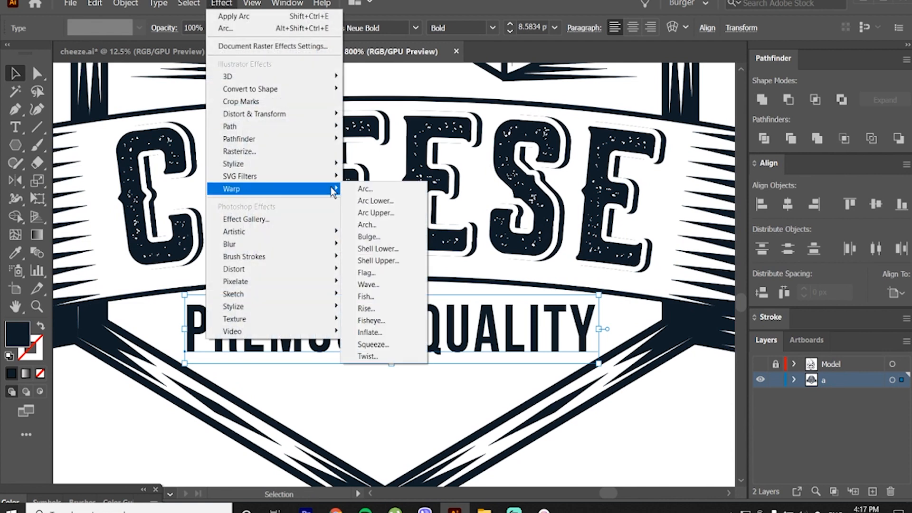
{"action": "left_click", "coordinate": [380, 212]}
{"action": "left_click_drag", "start_coordinate": [773, 353], "coordinate": [768, 350]}
{"action": "left_click", "coordinate": [792, 462]}
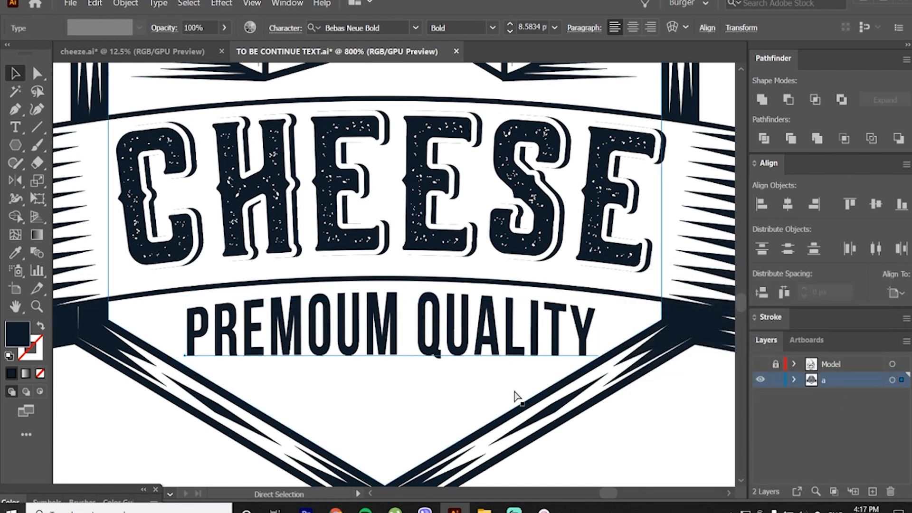
{"action": "key", "text": "ctrl+shift+o"}
Step: Scale down the outlined PREMOUM QUALITY lettering and position it centred just beneath the banner's lower edge
{"action": "left_click_drag", "start_coordinate": [393, 360], "coordinate": [392, 356]}
{"action": "left_click_drag", "start_coordinate": [396, 319], "coordinate": [394, 316]}
{"action": "key", "text": "ctrl+z"}
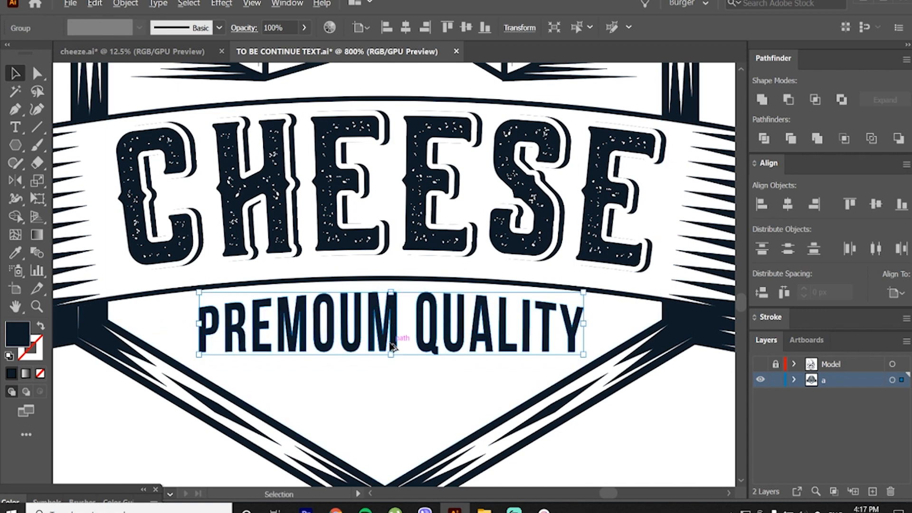
{"action": "left_click_drag", "start_coordinate": [390, 356], "coordinate": [393, 327]}
{"action": "left_click", "coordinate": [400, 392]}
{"action": "left_click", "coordinate": [618, 453]}
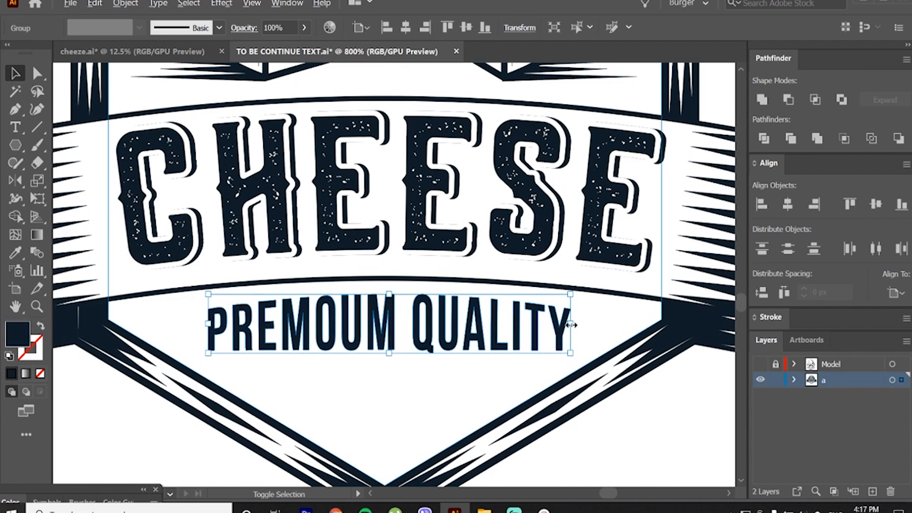
{"action": "left_click_drag", "start_coordinate": [570, 325], "coordinate": [553, 325]}
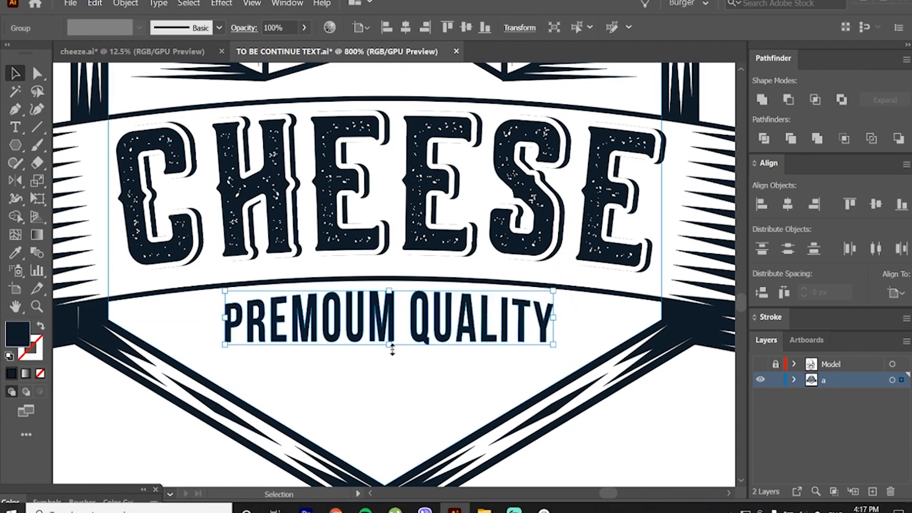
{"action": "left_click", "coordinate": [625, 438]}
{"action": "left_click", "coordinate": [542, 321]}
{"action": "left_click", "coordinate": [425, 368]}
Step: Draw a solid navy five-pointed star inside the hexagon, centred just above its bottom vertex
{"action": "scroll", "coordinate": [409, 371], "scroll_direction": "down", "scroll_amount": 2}
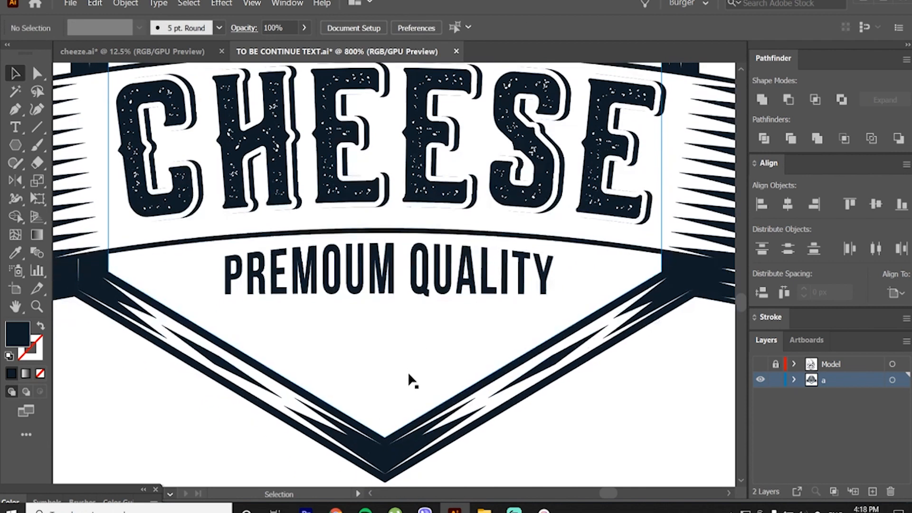
{"action": "scroll", "coordinate": [408, 375], "scroll_direction": "down", "scroll_amount": 1}
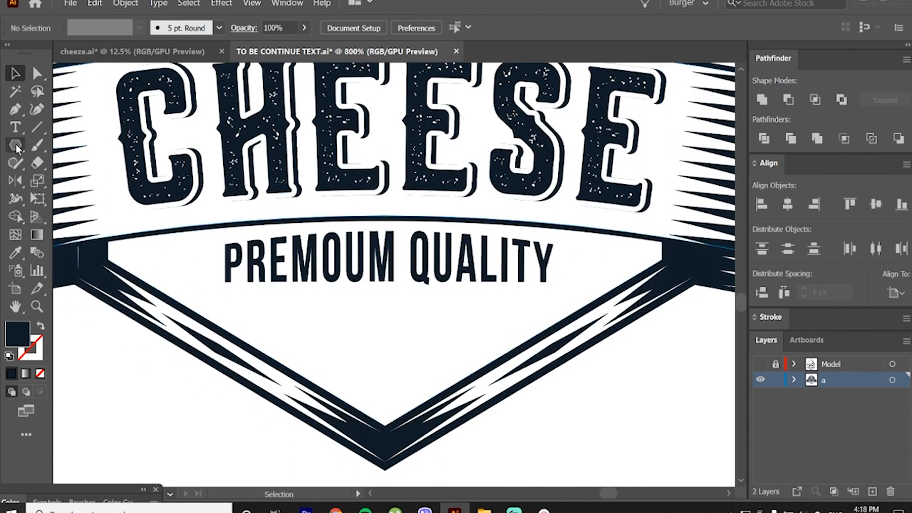
{"action": "left_click", "coordinate": [234, 266]}
{"action": "left_click", "coordinate": [17, 130]}
{"action": "left_click", "coordinate": [18, 149]}
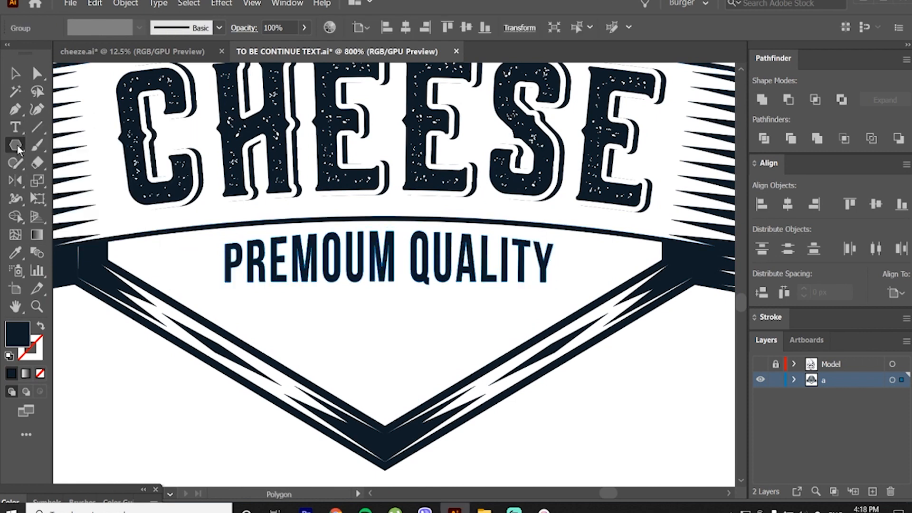
{"action": "left_click_drag", "start_coordinate": [18, 149], "coordinate": [71, 220]}
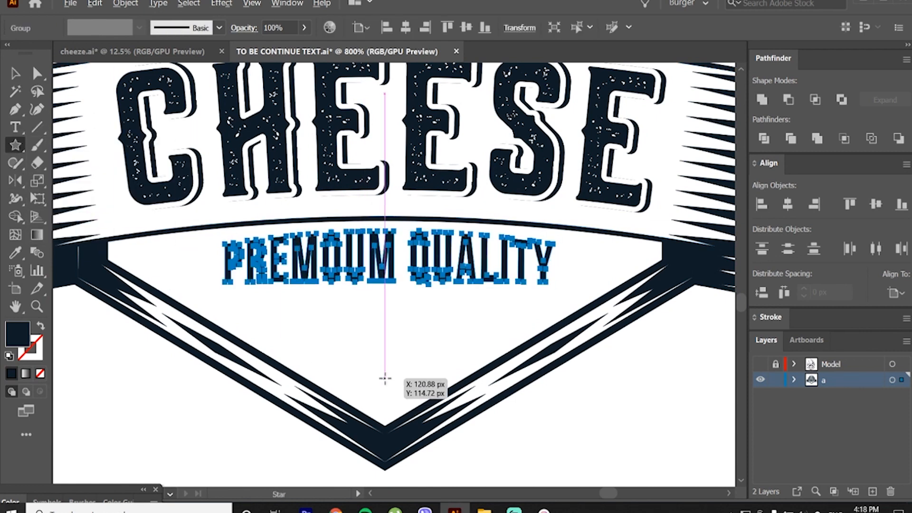
{"action": "mouse_move", "coordinate": [385, 378]}
{"action": "left_mouse_down"}
{"action": "mouse_move", "coordinate": [386, 393]}
{"action": "mouse_move", "coordinate": [404, 393]}
{"action": "left_mouse_up"}
{"action": "key", "text": "v"}
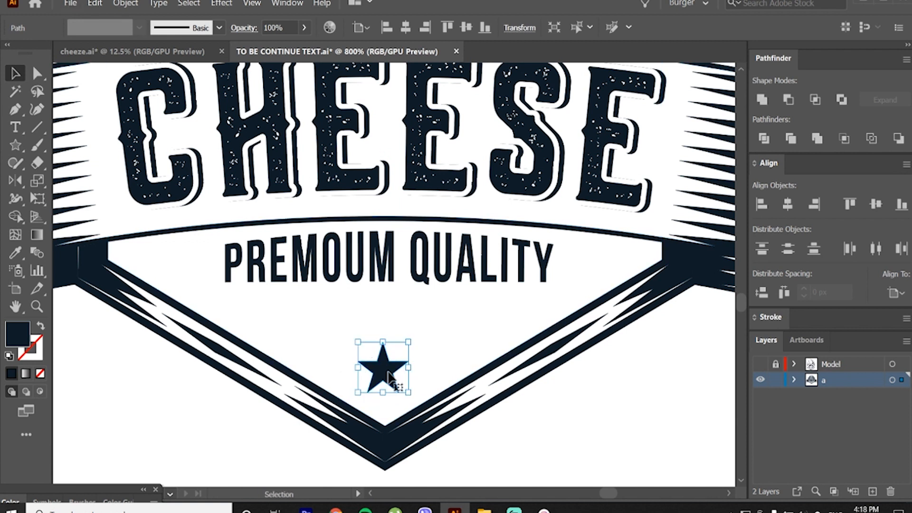
Step: Add a smaller star copy slightly higher on each side of the centre star, then group and horizontally align the pair
{"action": "left_click_drag", "start_coordinate": [389, 377], "coordinate": [446, 352]}
{"action": "left_click", "coordinate": [322, 352], "text": "shift"}
{"action": "key", "text": "ctrl+g"}
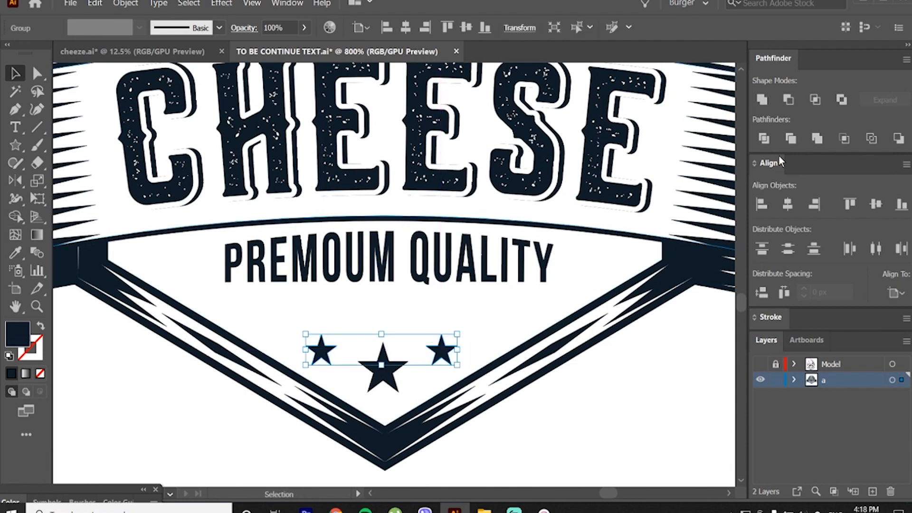
{"action": "left_click", "coordinate": [788, 205]}
{"action": "left_click", "coordinate": [659, 383]}
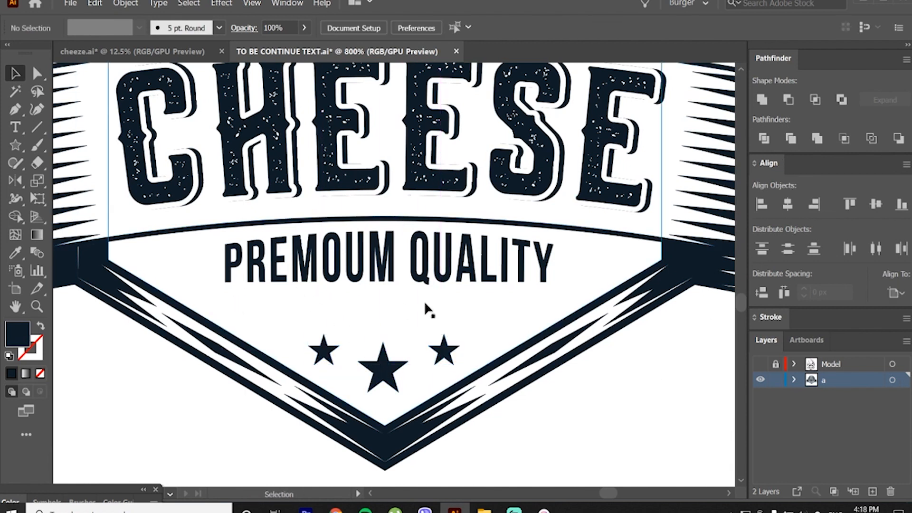
Step: Draw a slim navy divider about 42 px wide, tapered at both ends, between the PREMOUM QUALITY lettering and the stars
{"action": "left_click", "coordinate": [14, 109]}
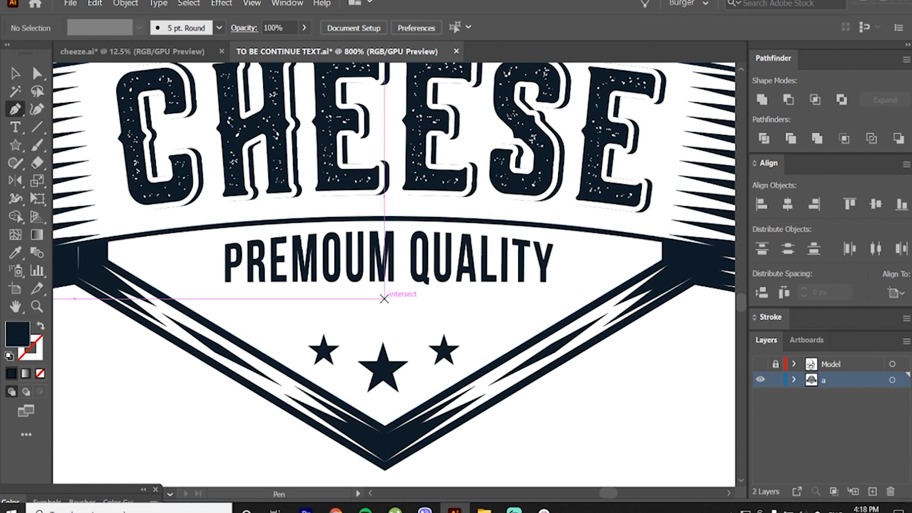
{"action": "left_click", "coordinate": [546, 302]}
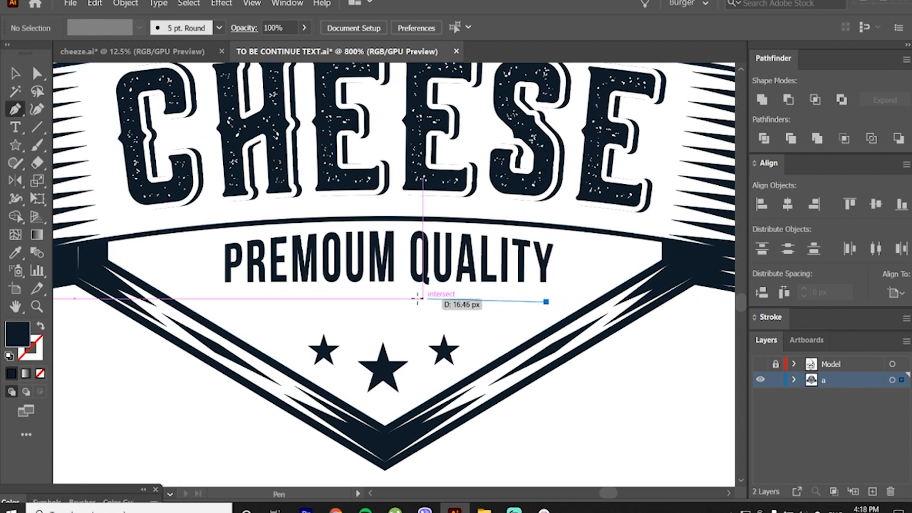
{"action": "left_click", "coordinate": [389, 295]}
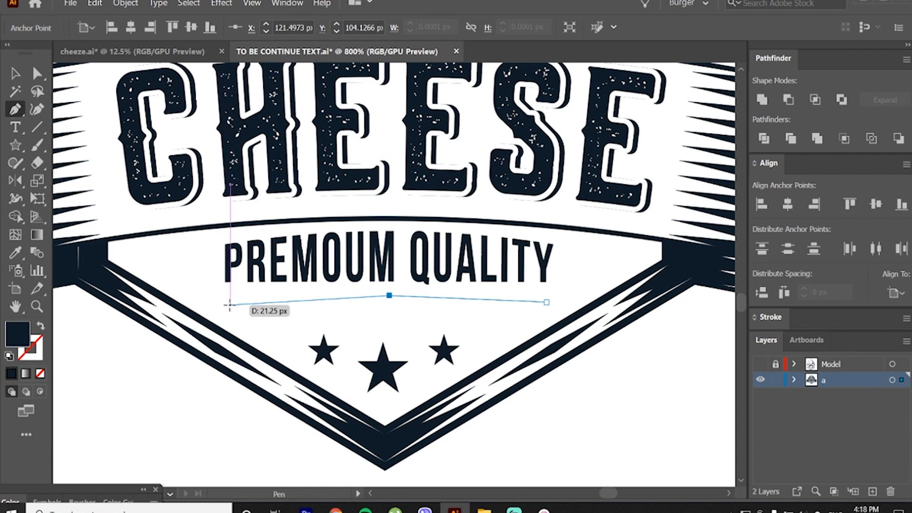
{"action": "left_click", "coordinate": [229, 303]}
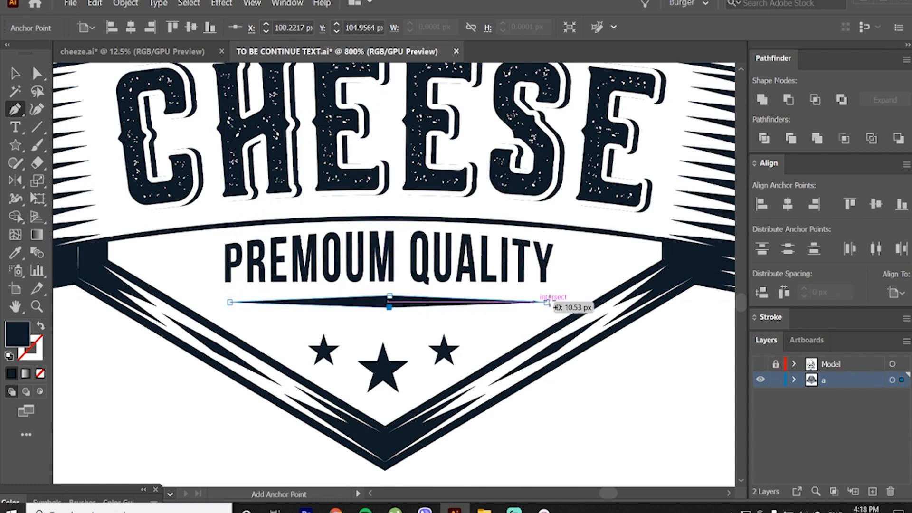
{"action": "key", "text": "v"}
{"action": "left_click", "coordinate": [621, 378]}
{"action": "mouse_move", "coordinate": [414, 309]}
{"action": "left_mouse_down"}
{"action": "mouse_move", "coordinate": [415, 318]}
{"action": "mouse_move", "coordinate": [420, 306]}
{"action": "left_mouse_up"}
{"action": "left_click", "coordinate": [558, 407]}
{"action": "scroll", "coordinate": [420, 309], "scroll_direction": "down", "scroll_amount": 2}
{"action": "scroll", "coordinate": [448, 347], "scroll_direction": "up", "scroll_amount": 1}
{"action": "left_click_drag", "start_coordinate": [467, 358], "coordinate": [446, 379]}
{"action": "left_click", "coordinate": [283, 119]}
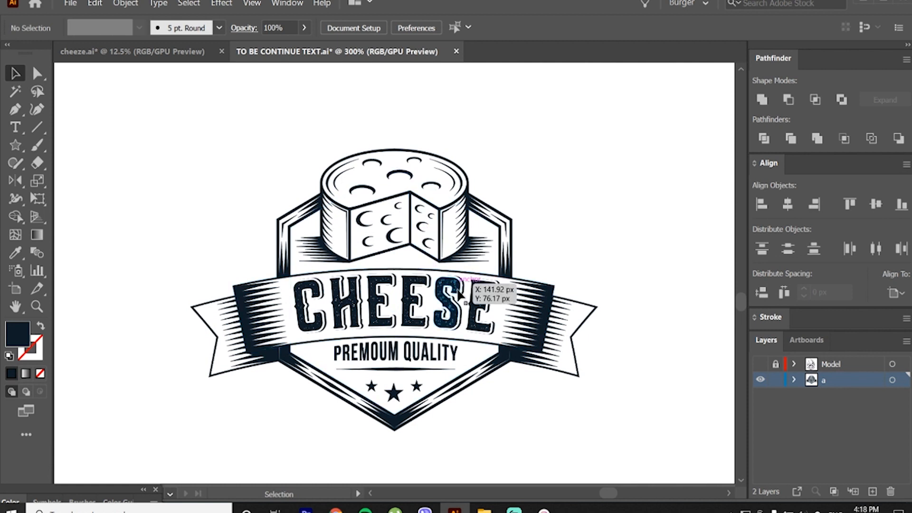
{"action": "left_click", "coordinate": [393, 371]}
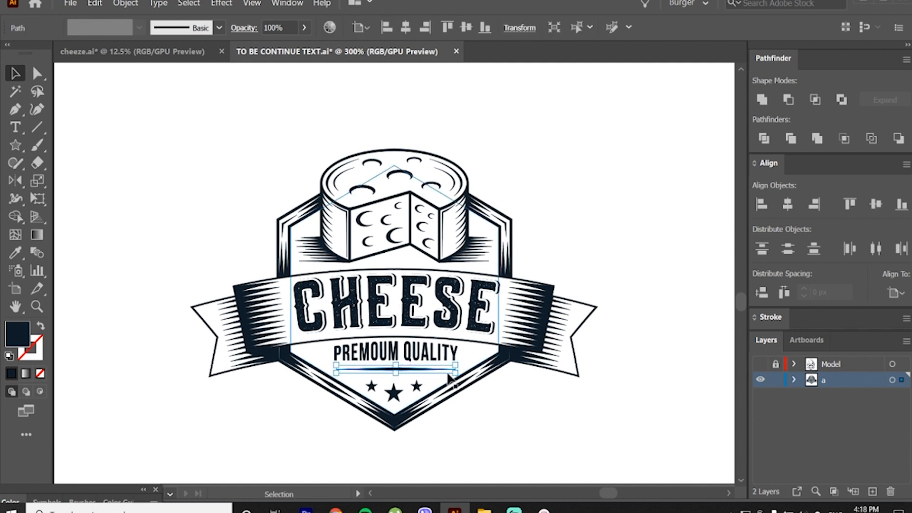
{"action": "left_click", "coordinate": [531, 393]}
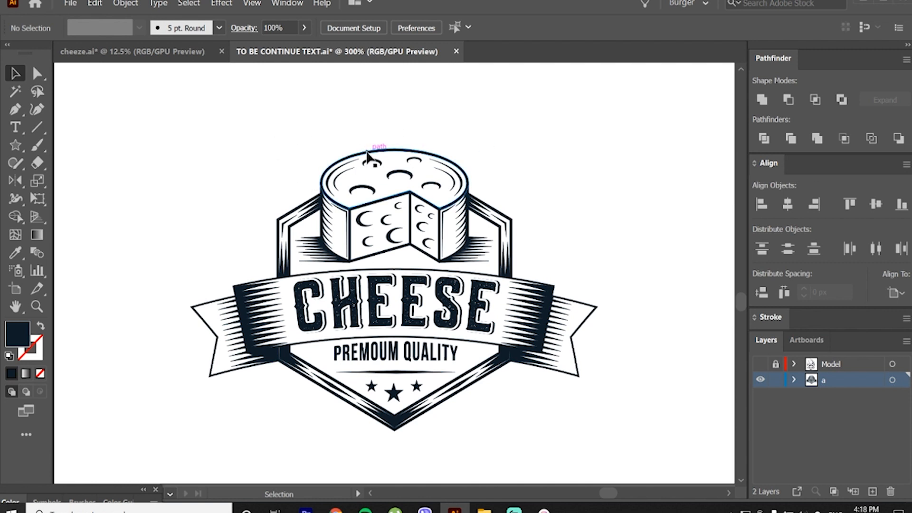
Step: Draw a vertical line about 31 px long in the blank area beside the cheese, with a navy stroke and no fill
{"action": "left_click", "coordinate": [16, 110]}
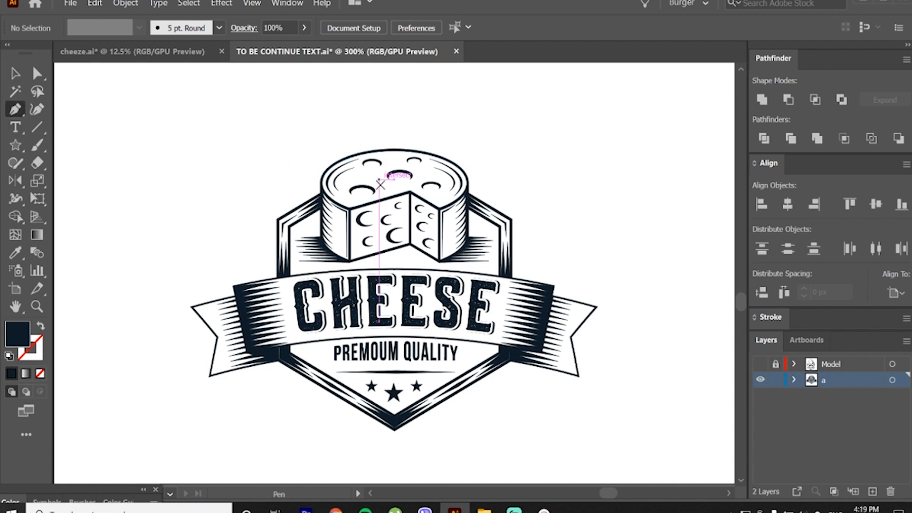
{"action": "left_click", "coordinate": [620, 220]}
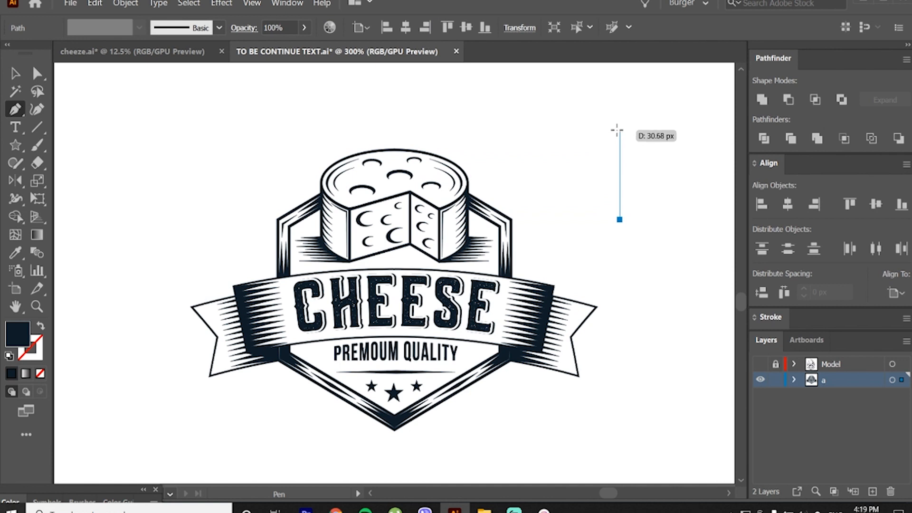
{"action": "left_click", "coordinate": [620, 130]}
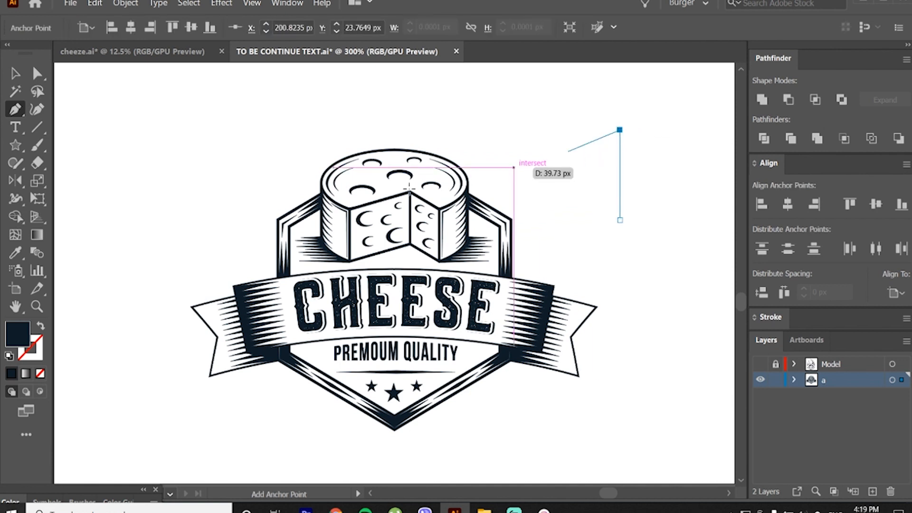
{"action": "left_click", "coordinate": [38, 374]}
{"action": "left_click", "coordinate": [35, 353]}
{"action": "left_click", "coordinate": [13, 374]}
{"action": "key", "text": "v"}
{"action": "left_click", "coordinate": [306, 130]}
{"action": "left_click_drag", "start_coordinate": [606, 125], "coordinate": [642, 151]}
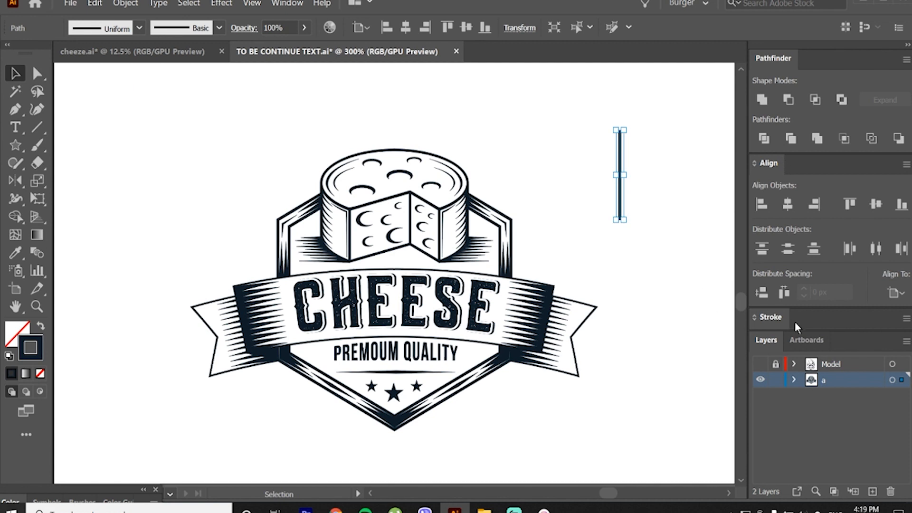
Step: Set the vertical line's stroke weight to 0.5 pt
{"action": "left_click", "coordinate": [780, 317]}
{"action": "left_click", "coordinate": [850, 339]}
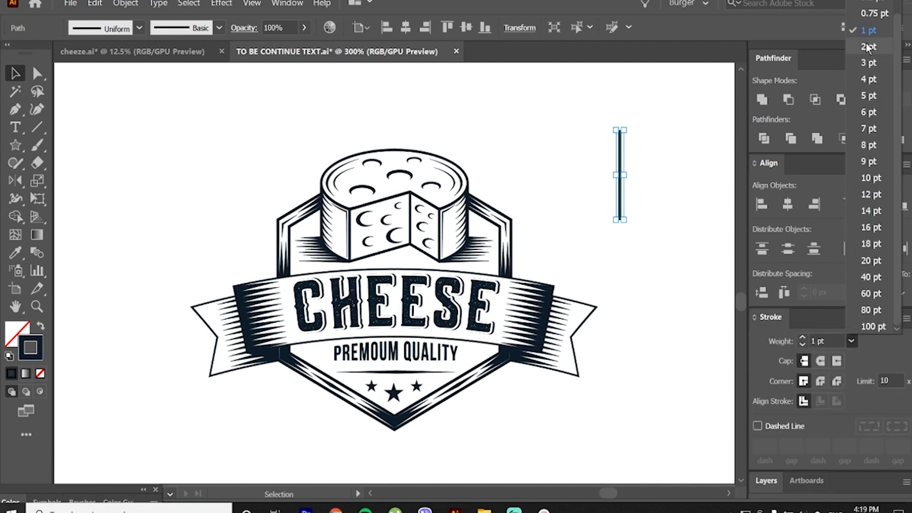
{"action": "left_click", "coordinate": [876, 3]}
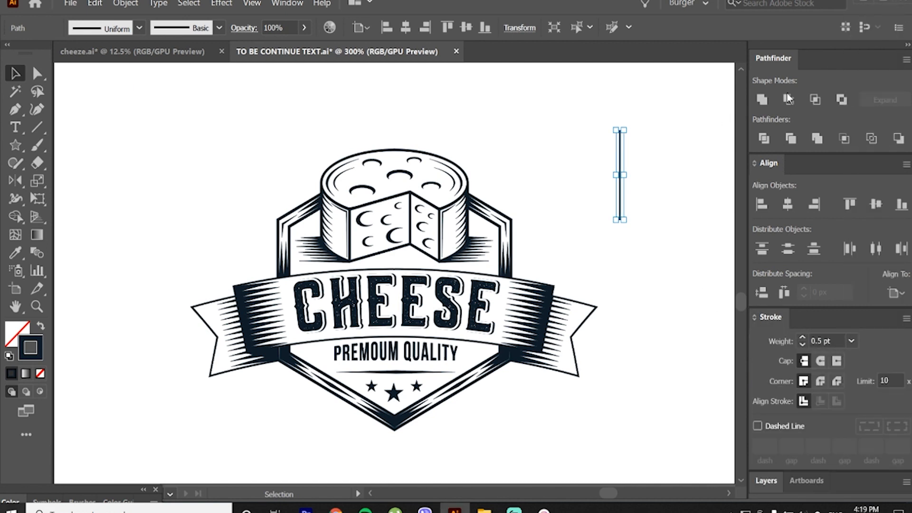
{"action": "left_click", "coordinate": [689, 135]}
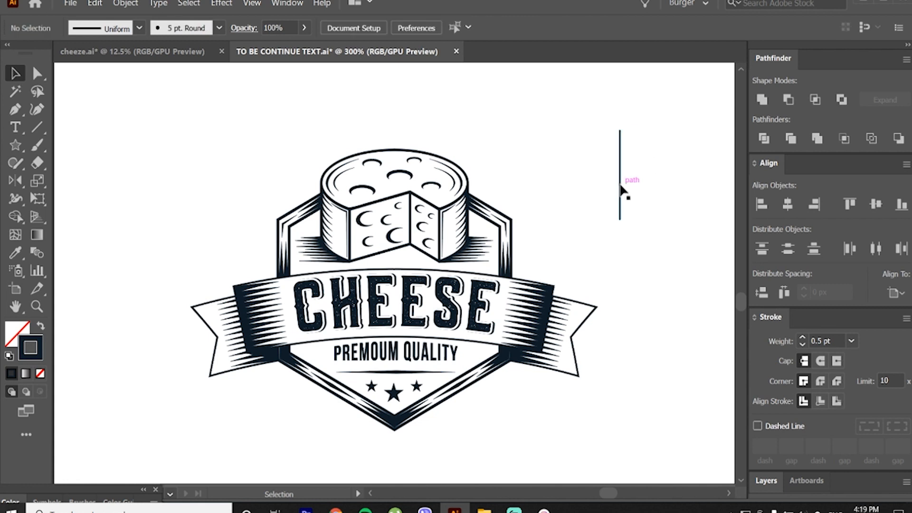
Step: Duplicate the vertical line directly below itself so the two meet end to end, and select both
{"action": "left_click_drag", "start_coordinate": [621, 190], "coordinate": [643, 278]}
{"action": "left_click", "coordinate": [661, 178]}
{"action": "left_click_drag", "start_coordinate": [658, 189], "coordinate": [617, 231]}
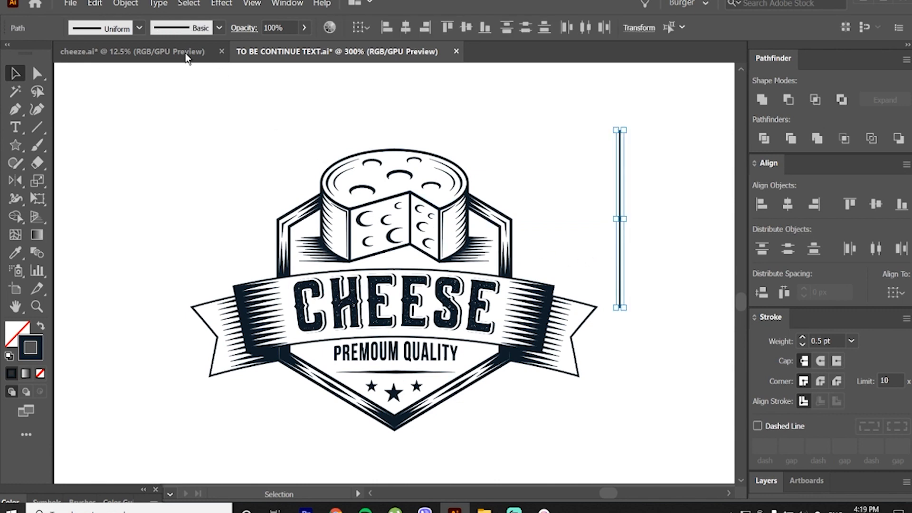
Step: Rotate a copy of the line pair by 15° and repeat the transformation until the rays complete a full circle
{"action": "left_click", "coordinate": [125, 3]}
{"action": "mouse_move", "coordinate": [137, 18]}
{"action": "left_click", "coordinate": [316, 44]}
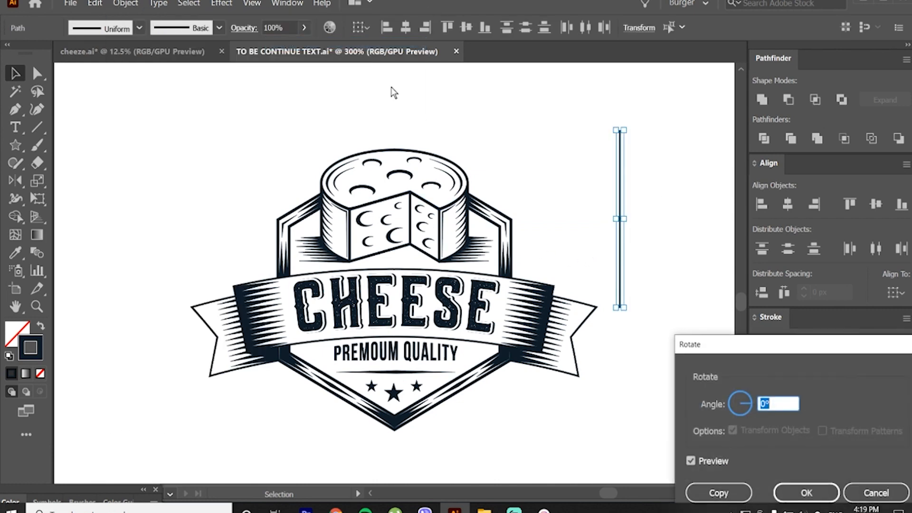
{"action": "type", "text": "15"}
{"action": "key", "text": "Tab"}
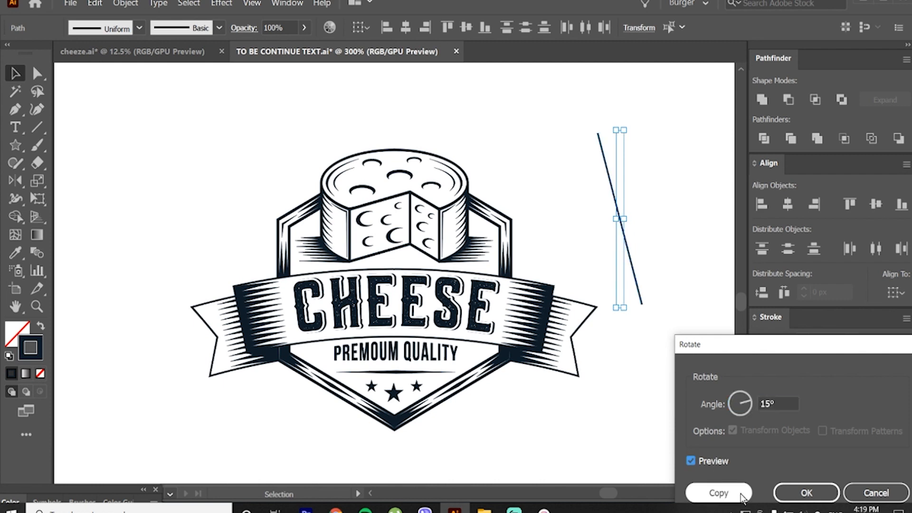
{"action": "left_click", "coordinate": [719, 493]}
{"action": "key", "text": "ctrl+d"}
{"action": "key", "text": "ctrl+d"}
{"action": "key", "text": "ctrl+d"}
{"action": "key", "text": "ctrl+d"}
{"action": "key", "text": "ctrl+d"}
{"action": "key", "text": "ctrl+d"}
{"action": "key", "text": "ctrl+d"}
{"action": "key", "text": "ctrl+d"}
{"action": "key", "text": "ctrl+d"}
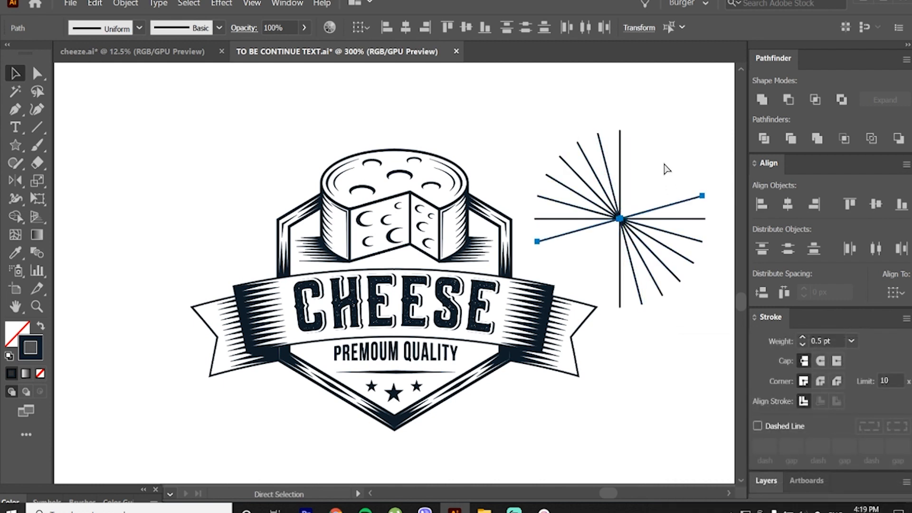
Step: Add a slightly smaller copy of all the rays, rotated so its lines fall midway between the original rays
{"action": "left_click", "coordinate": [672, 124]}
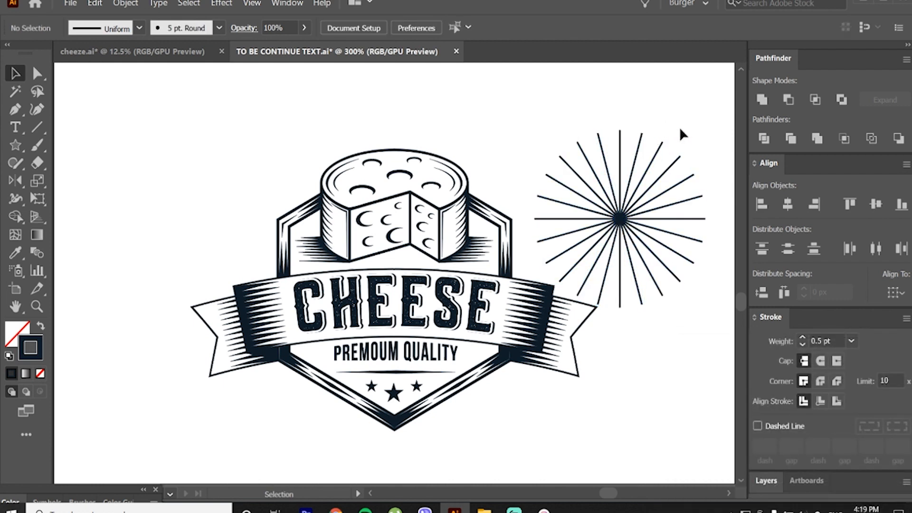
{"action": "left_click_drag", "start_coordinate": [599, 252], "coordinate": [620, 216]}
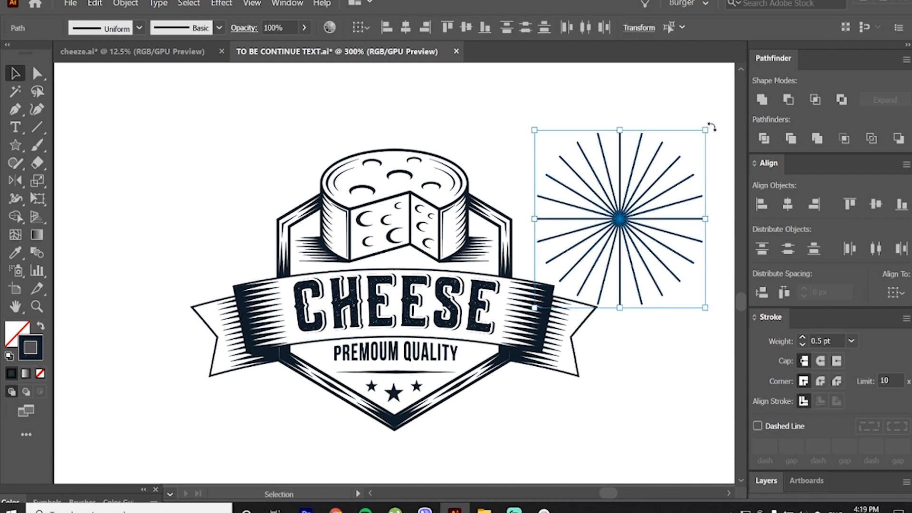
{"action": "left_click_drag", "start_coordinate": [712, 126], "coordinate": [694, 116]}
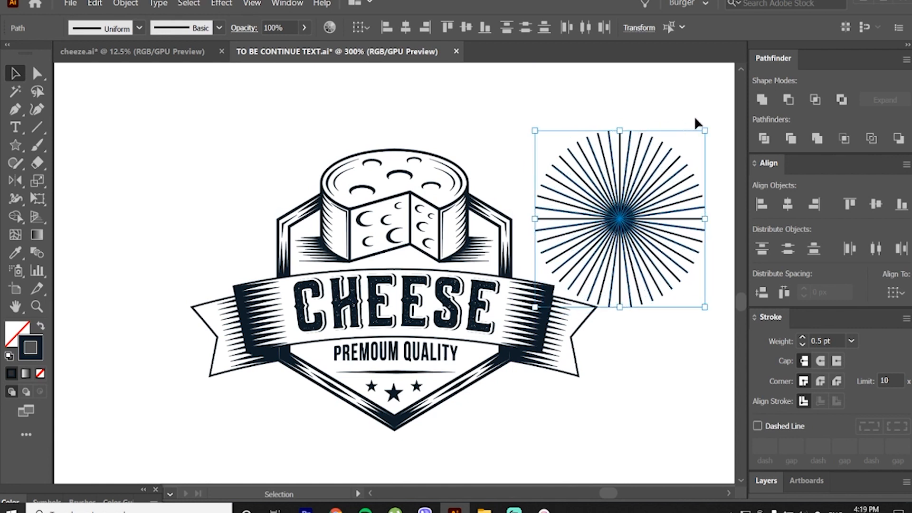
{"action": "left_click", "coordinate": [634, 110]}
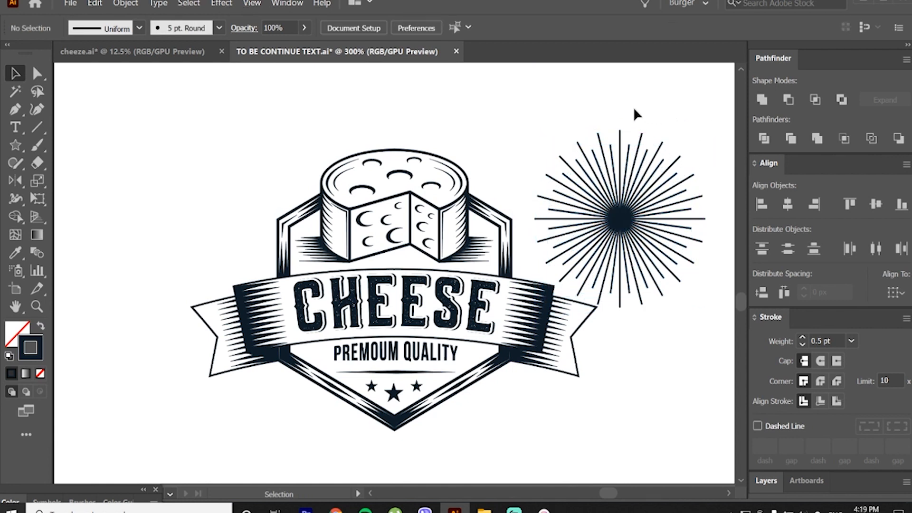
Step: Expand all the sunburst rays into filled shapes and unite them into one shape
{"action": "left_click_drag", "start_coordinate": [569, 100], "coordinate": [636, 224]}
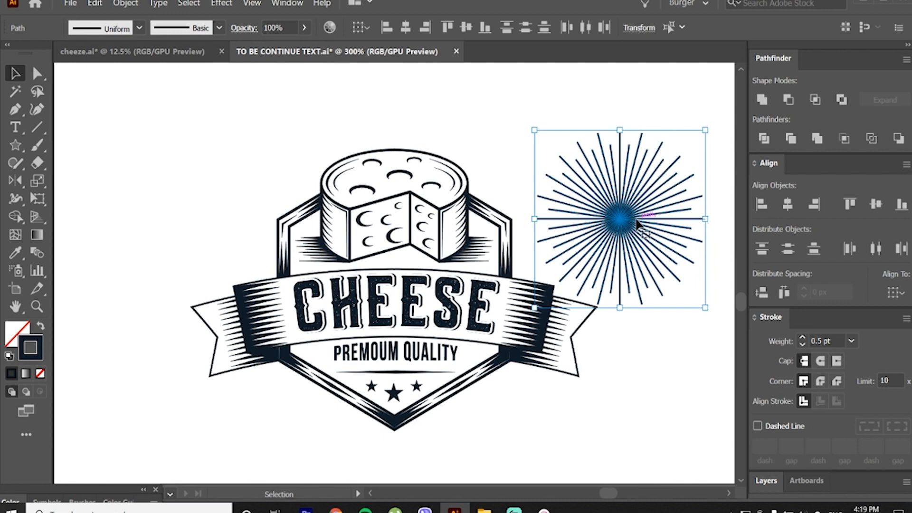
{"action": "left_click", "coordinate": [126, 3]}
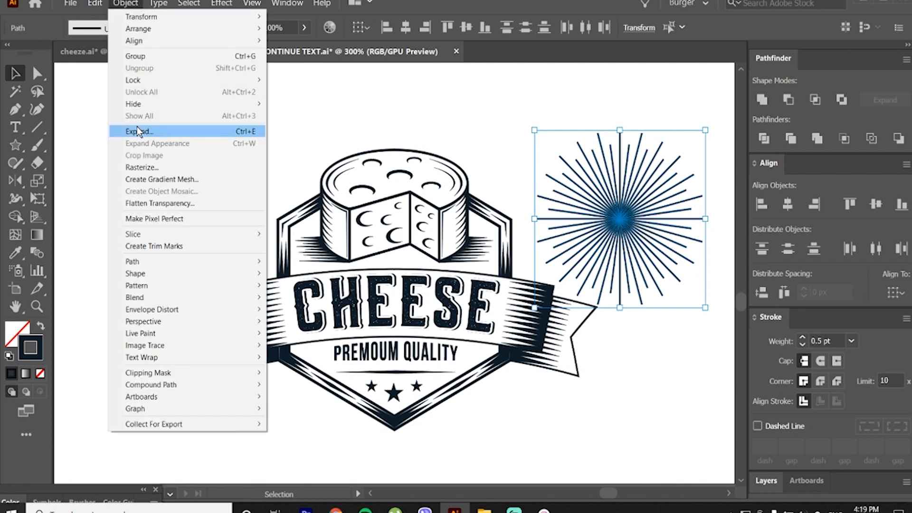
{"action": "left_click", "coordinate": [140, 131]}
{"action": "left_click", "coordinate": [818, 481]}
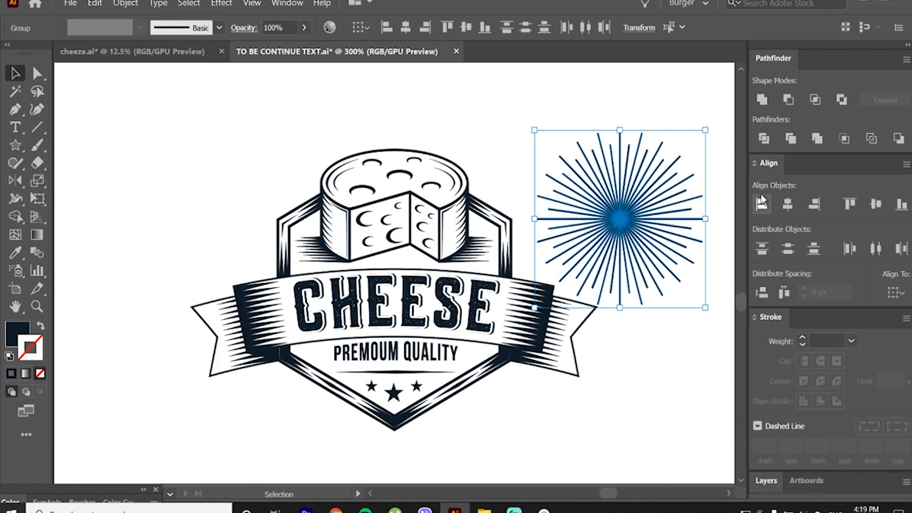
{"action": "left_click", "coordinate": [759, 101]}
{"action": "left_click", "coordinate": [652, 113]}
Step: Move the sunburst over the cheese, enlarge it slightly and centre it on the wheel's top
{"action": "left_click_drag", "start_coordinate": [629, 228], "coordinate": [405, 191]}
{"action": "left_click_drag", "start_coordinate": [495, 184], "coordinate": [499, 184]}
{"action": "left_click_drag", "start_coordinate": [474, 141], "coordinate": [474, 147]}
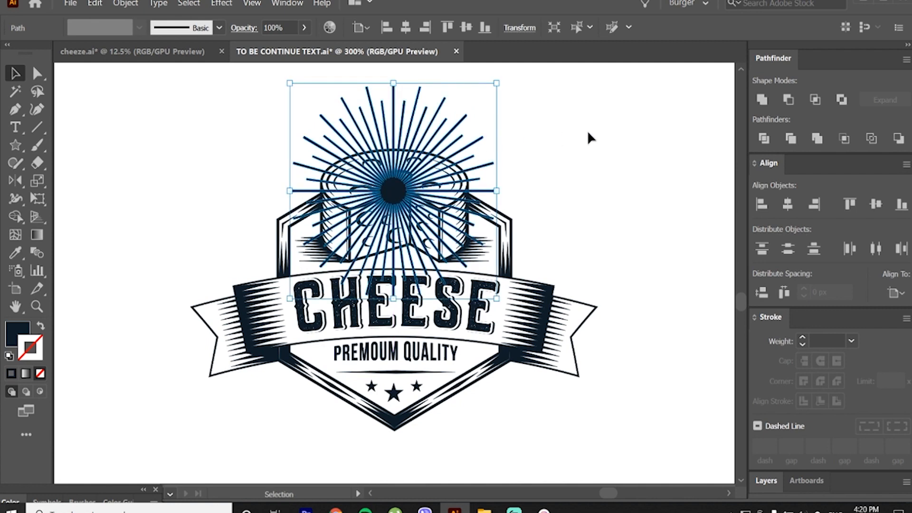
{"action": "left_click", "coordinate": [588, 131]}
Step: Send the sunburst behind the whole badge and shift it slightly down so its rays fan out above the cheese
{"action": "left_click", "coordinate": [433, 163]}
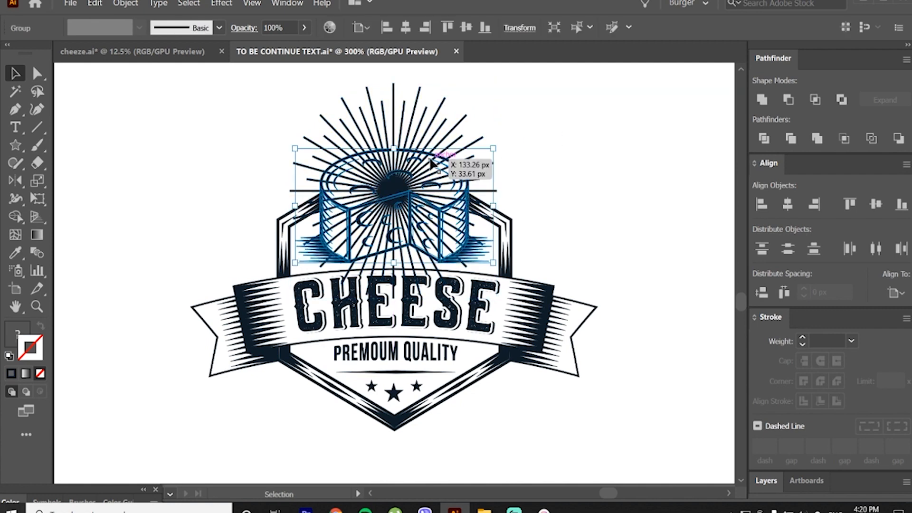
{"action": "key", "text": "ctrl+shift+["}
{"action": "left_click", "coordinate": [459, 125]}
{"action": "left_click_drag", "start_coordinate": [432, 122], "coordinate": [433, 131]}
{"action": "left_click", "coordinate": [542, 135]}
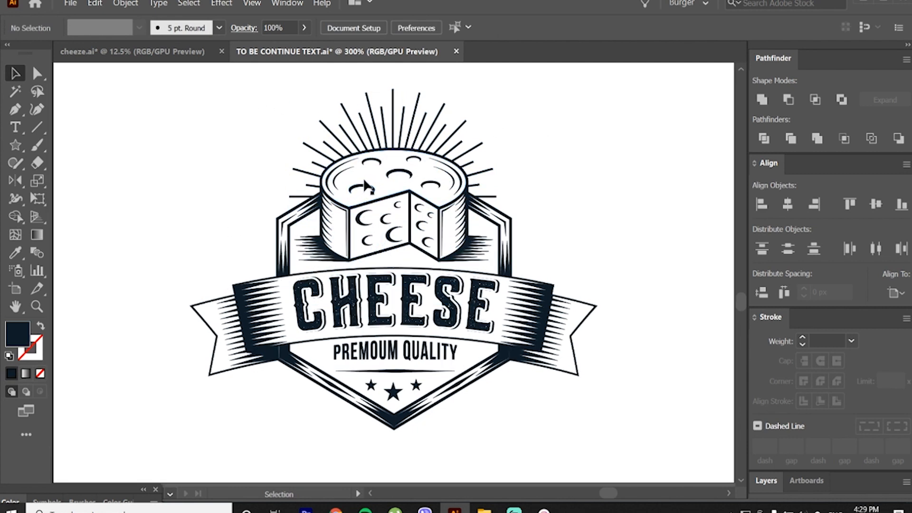
Step: Fill the top face of the cheese wheel with golden yellow EAC44B
{"action": "key", "text": "a"}
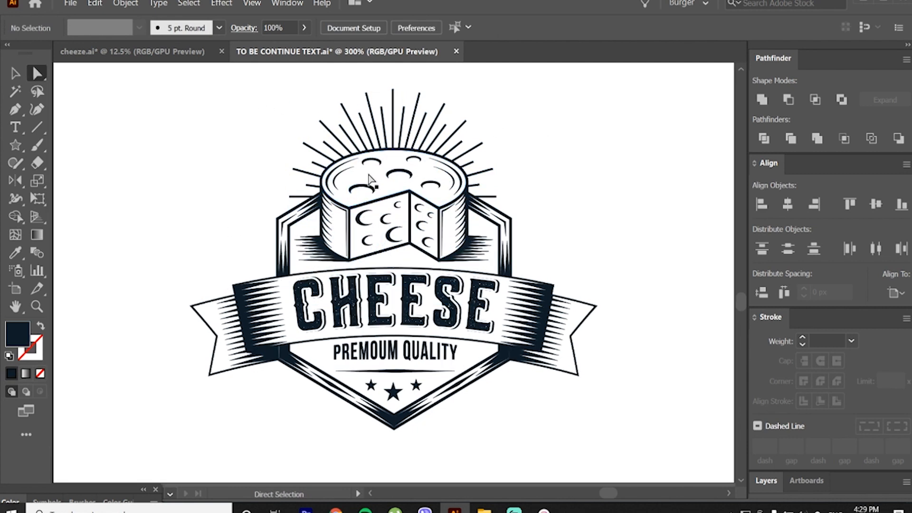
{"action": "left_click", "coordinate": [370, 179]}
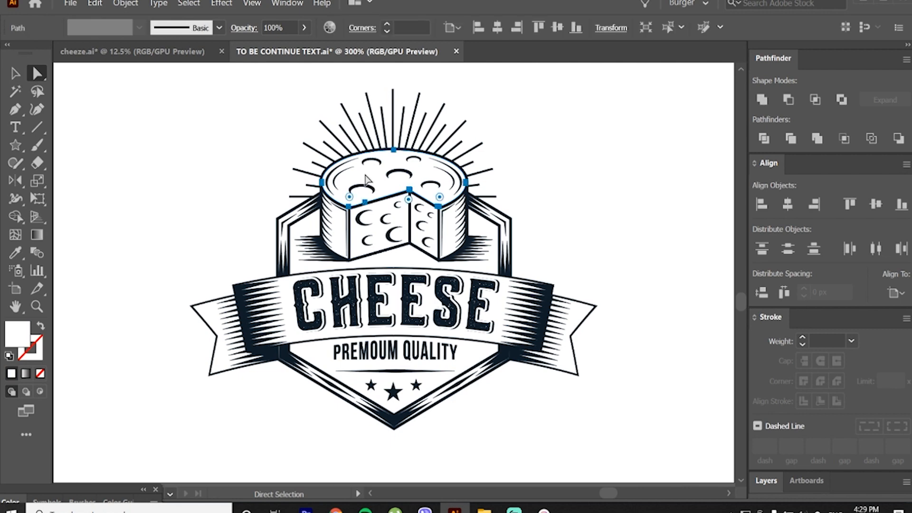
{"action": "double_click", "coordinate": [24, 334]}
{"action": "left_click_drag", "start_coordinate": [757, 464], "coordinate": [757, 454]}
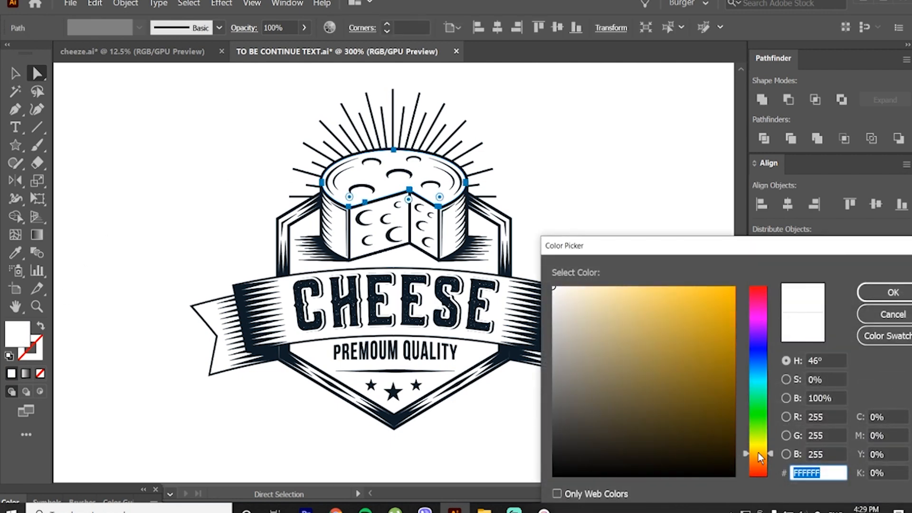
{"action": "mouse_move", "coordinate": [675, 332]}
{"action": "left_mouse_down"}
{"action": "mouse_move", "coordinate": [688, 314]}
{"action": "mouse_move", "coordinate": [687, 300]}
{"action": "mouse_move", "coordinate": [676, 302]}
{"action": "left_mouse_up"}
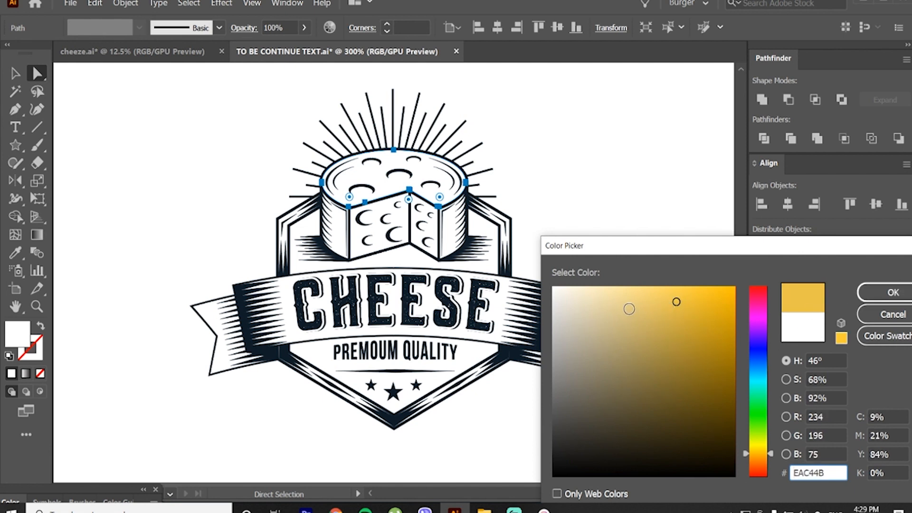
{"action": "left_click", "coordinate": [894, 292]}
{"action": "left_click", "coordinate": [605, 198]}
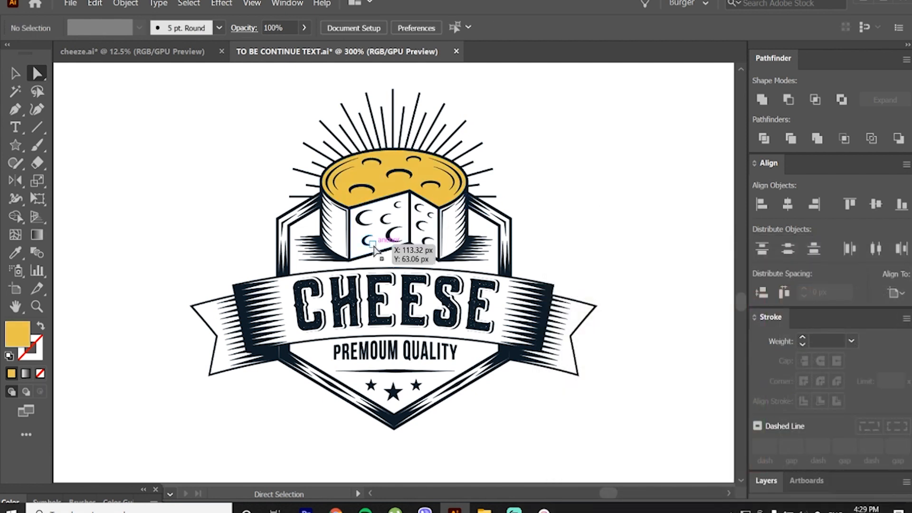
Step: Fill the two curved outer rind sides of the cheese with darker gold CCA22B
{"action": "left_click", "coordinate": [359, 222]}
{"action": "left_click", "coordinate": [341, 234]}
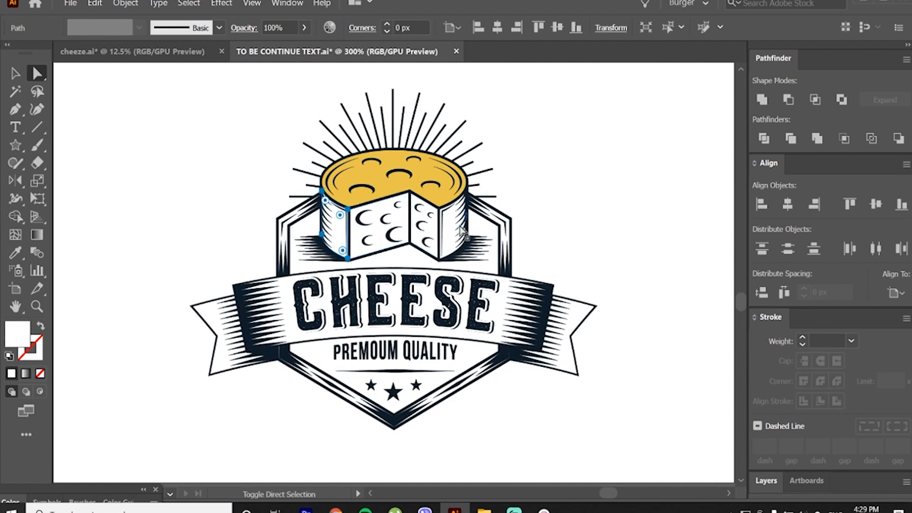
{"action": "left_click", "coordinate": [449, 227], "text": "shift"}
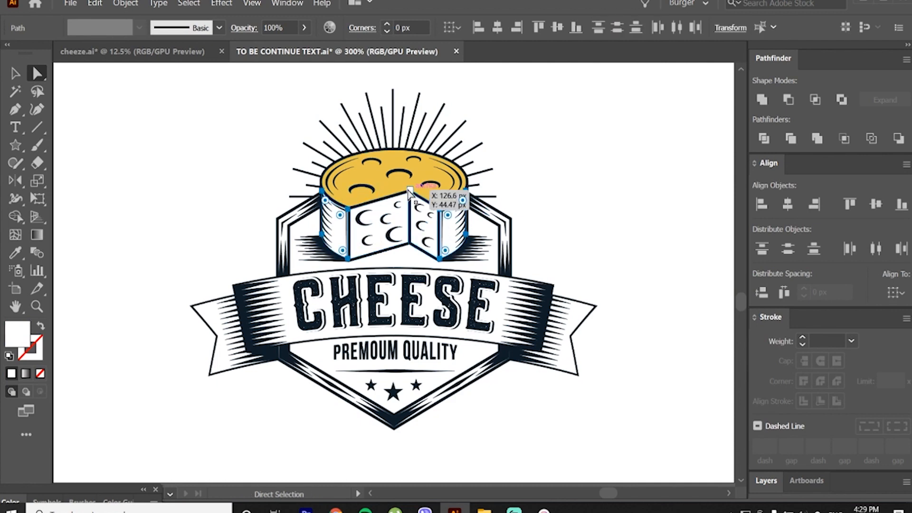
{"action": "key", "text": "i"}
{"action": "left_click", "coordinate": [392, 180]}
{"action": "key", "text": "v"}
{"action": "double_click", "coordinate": [18, 327]}
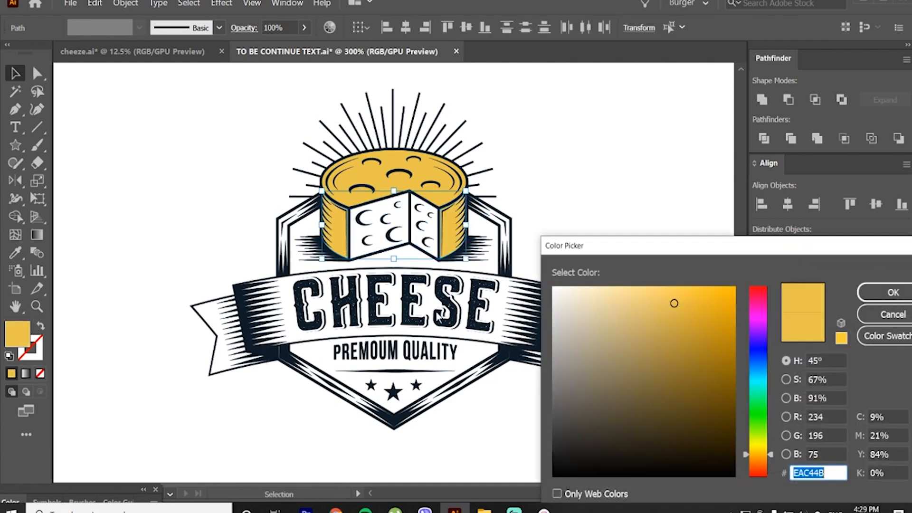
{"action": "left_click", "coordinate": [696, 322]}
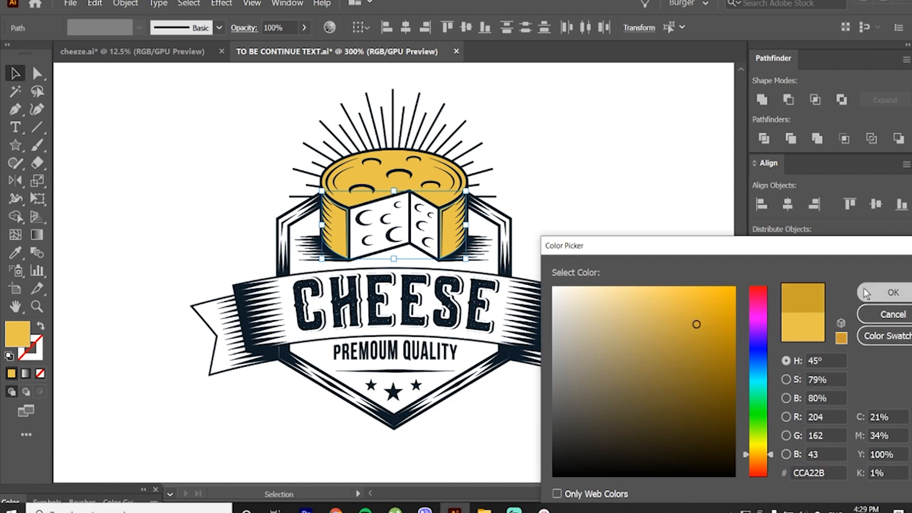
{"action": "left_click", "coordinate": [879, 292]}
{"action": "left_click", "coordinate": [651, 229]}
Step: Fill both cut faces of the cheese with bright yellow FFF75C
{"action": "key", "text": "a"}
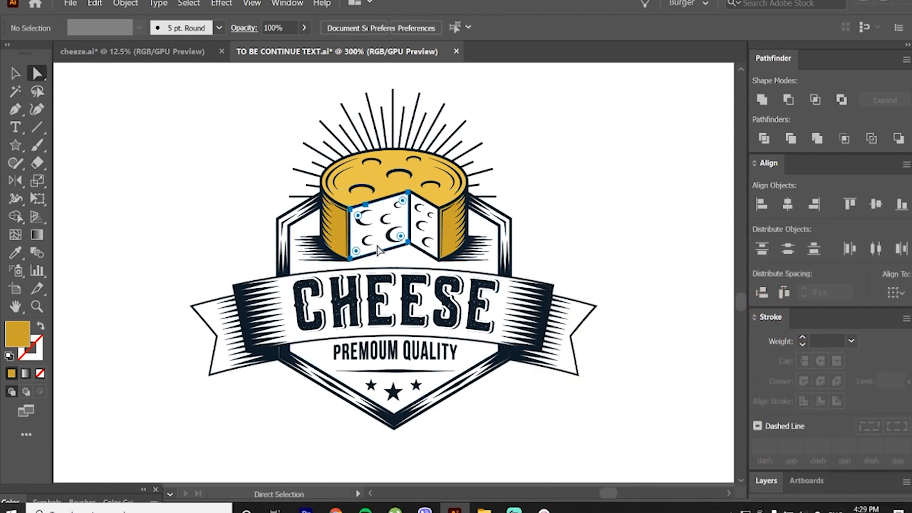
{"action": "left_click", "coordinate": [377, 245]}
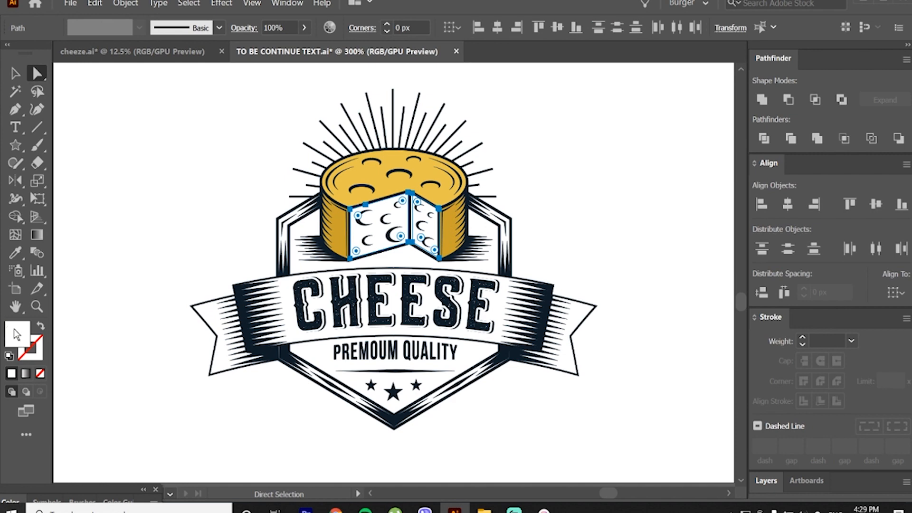
{"action": "double_click", "coordinate": [17, 335]}
{"action": "mouse_move", "coordinate": [684, 291]}
{"action": "left_mouse_down"}
{"action": "mouse_move", "coordinate": [655, 285]}
{"action": "mouse_move", "coordinate": [669, 286]}
{"action": "left_mouse_up"}
{"action": "left_click_drag", "start_coordinate": [758, 454], "coordinate": [758, 447]}
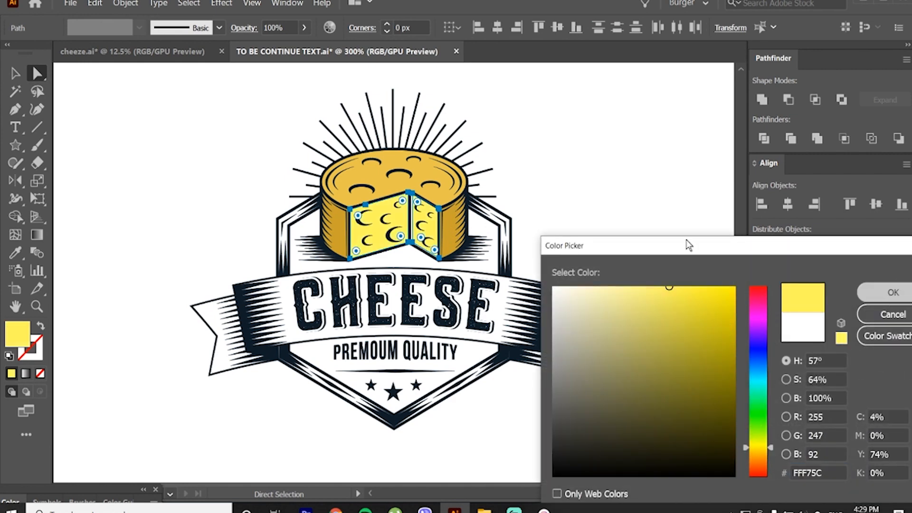
{"action": "key", "text": "Return"}
{"action": "left_click", "coordinate": [545, 203]}
{"action": "left_click", "coordinate": [431, 222], "text": "shift"}
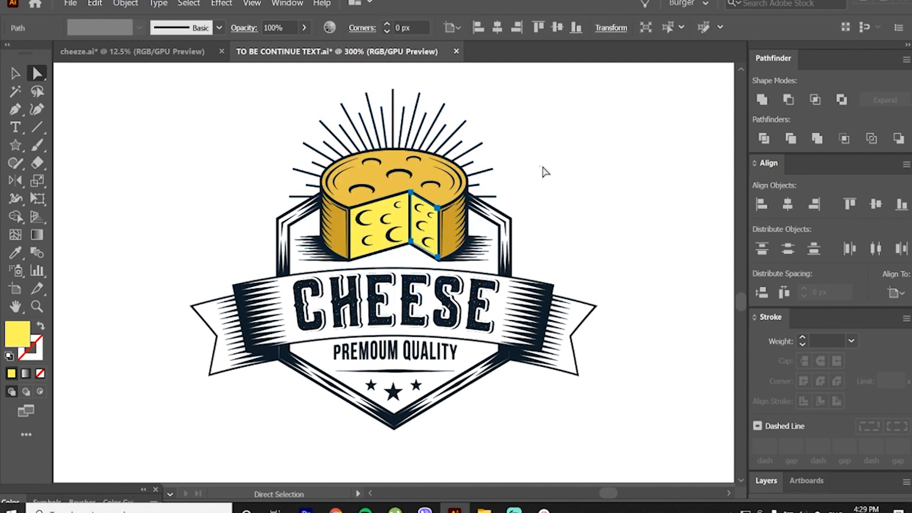
{"action": "left_click", "coordinate": [546, 173]}
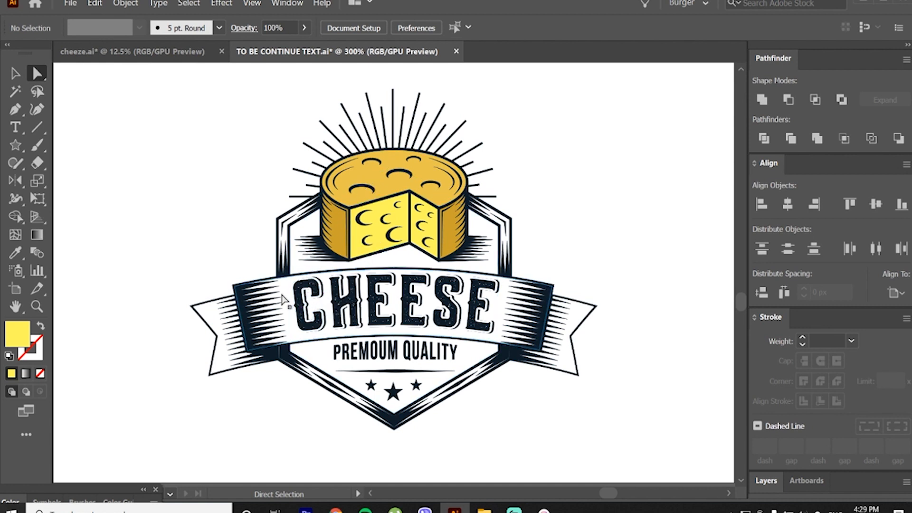
Step: Fill the curved central banner behind the CHEESE lettering with orange E86C36
{"action": "left_click", "coordinate": [292, 299]}
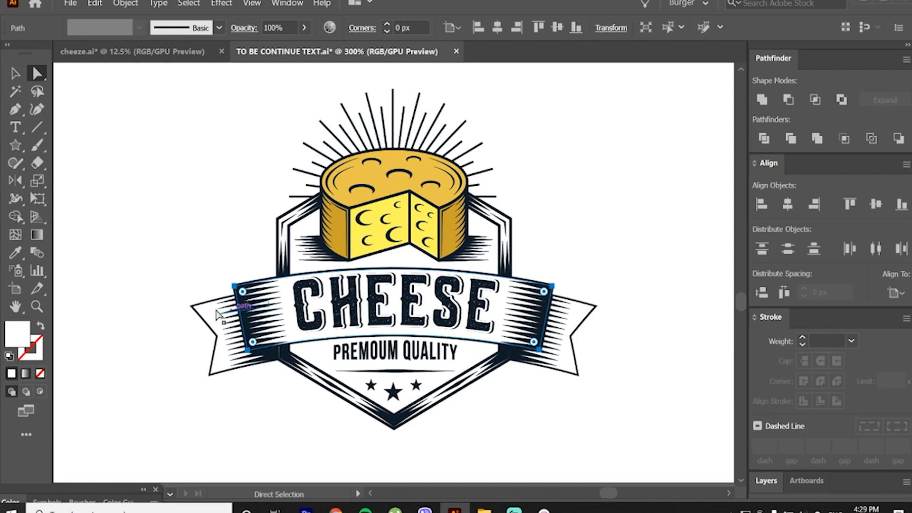
{"action": "double_click", "coordinate": [27, 333]}
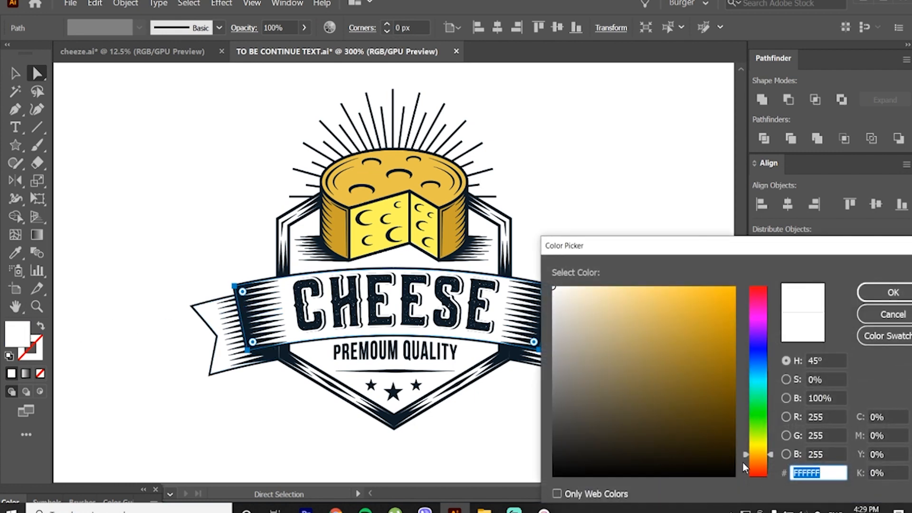
{"action": "left_click", "coordinate": [760, 464]}
{"action": "left_click_drag", "start_coordinate": [710, 336], "coordinate": [716, 317]}
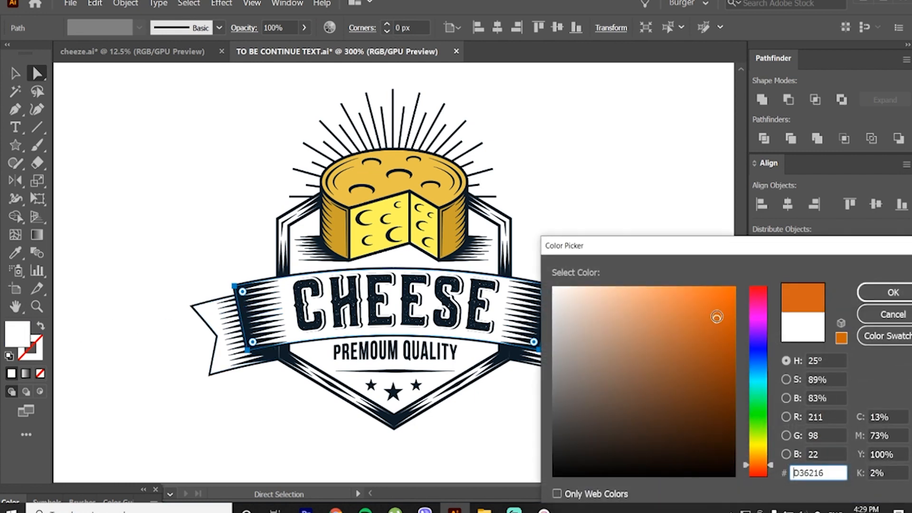
{"action": "mouse_move", "coordinate": [772, 463]}
{"action": "left_mouse_down"}
{"action": "mouse_move", "coordinate": [772, 454]}
{"action": "mouse_move", "coordinate": [772, 467]}
{"action": "left_mouse_up"}
{"action": "left_click_drag", "start_coordinate": [699, 311], "coordinate": [693, 303]}
{"action": "left_click", "coordinate": [886, 290]}
{"action": "left_click", "coordinate": [726, 250]}
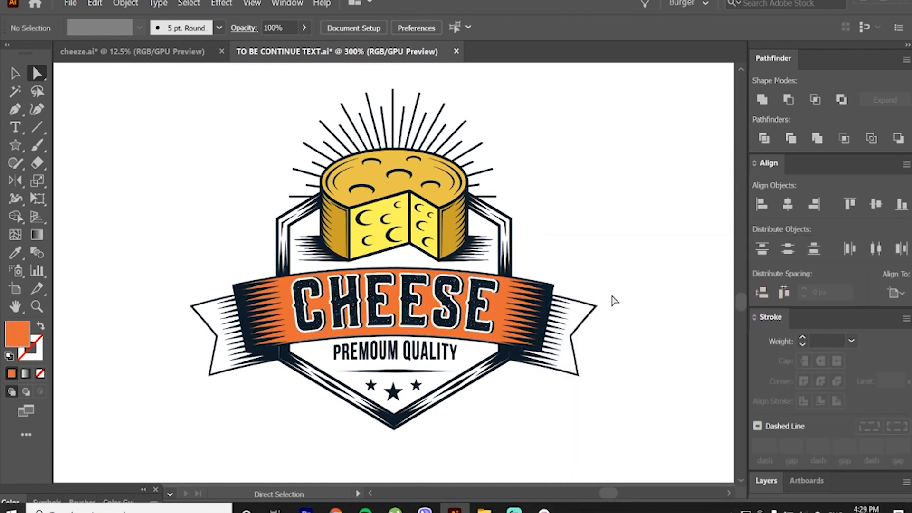
Step: Fill both folded ribbon tails with a darker shade of the central banner's orange
{"action": "left_click", "coordinate": [585, 315]}
{"action": "left_click", "coordinate": [201, 318], "text": "shift"}
{"action": "key", "text": "i"}
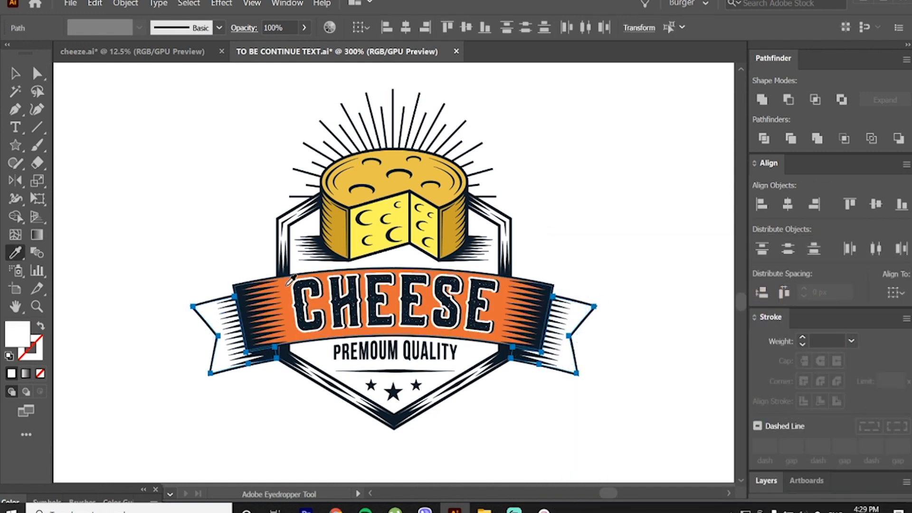
{"action": "left_click", "coordinate": [287, 283]}
{"action": "key", "text": "v"}
{"action": "double_click", "coordinate": [17, 337]}
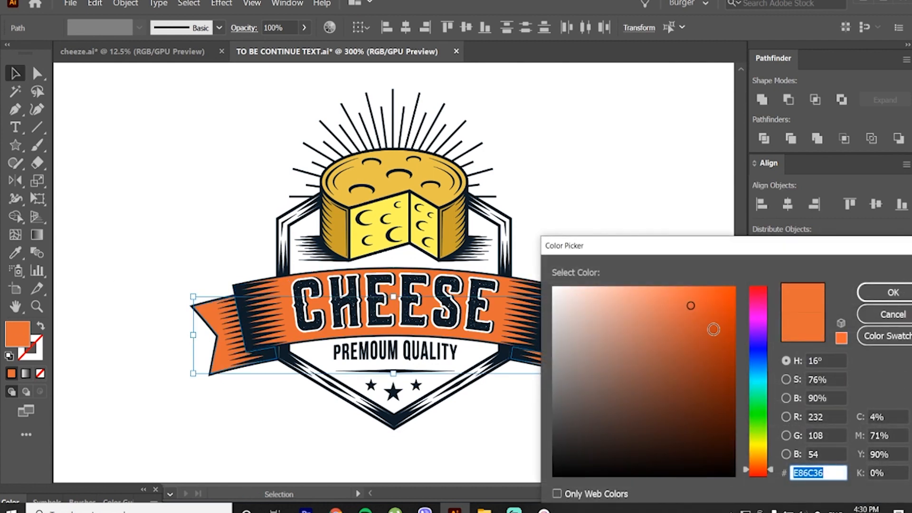
{"action": "left_click", "coordinate": [707, 328]}
{"action": "left_click", "coordinate": [889, 293]}
{"action": "left_click", "coordinate": [725, 238]}
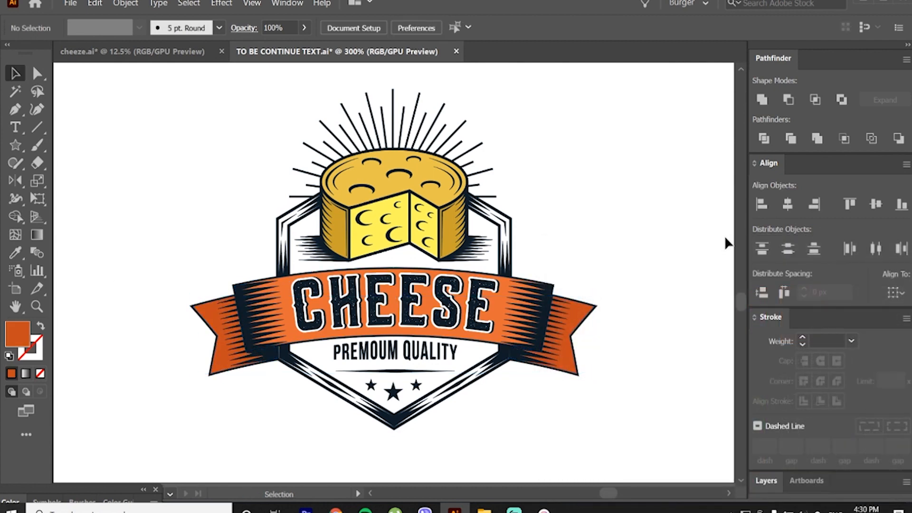
{"action": "left_click", "coordinate": [16, 91]}
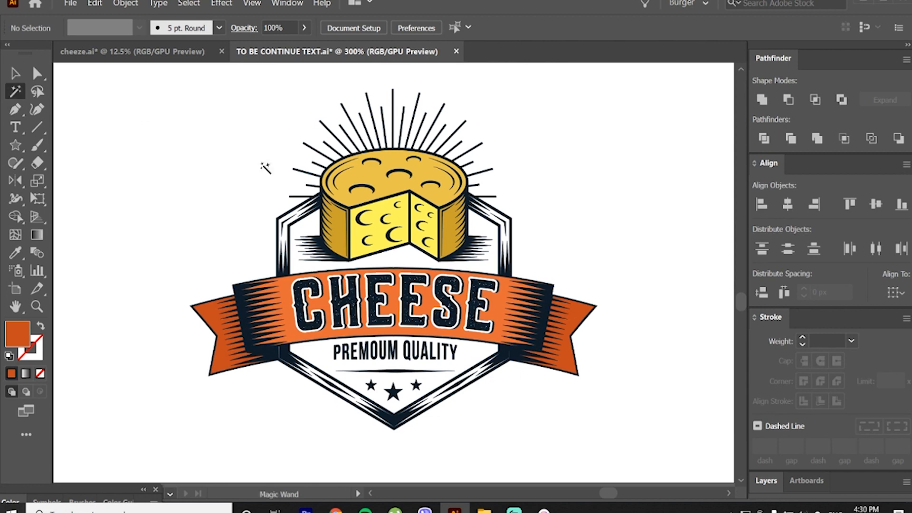
{"action": "key", "text": "v"}
{"action": "left_click", "coordinate": [496, 282]}
{"action": "left_click", "coordinate": [602, 226]}
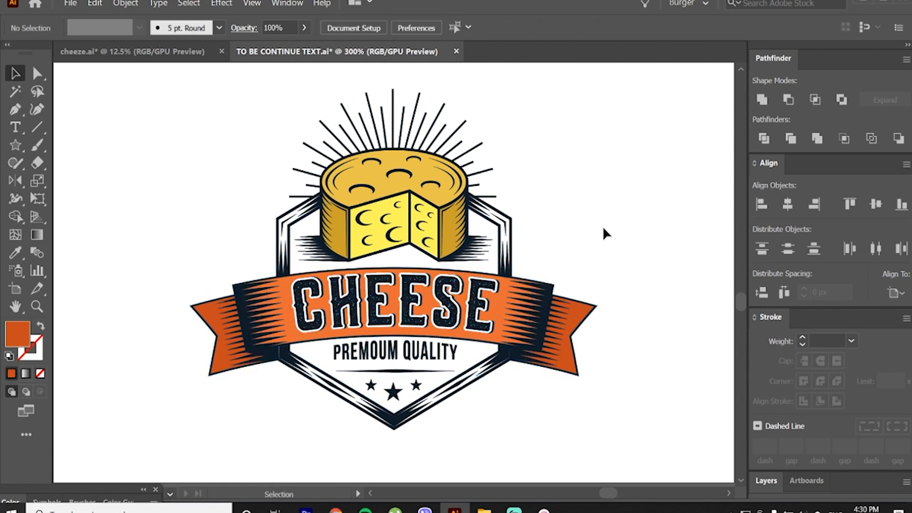
Step: Isolate the nested lettering group inside the banner and select the white outline of the letter C
{"action": "double_click", "coordinate": [340, 295]}
{"action": "scroll", "coordinate": [338, 290], "scroll_direction": "up", "scroll_amount": 3}
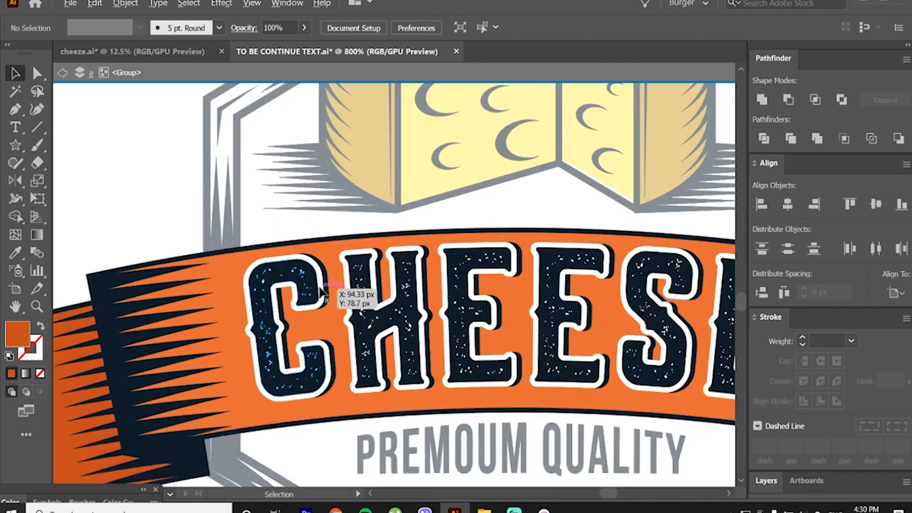
{"action": "scroll", "coordinate": [329, 275], "scroll_direction": "up", "scroll_amount": 2}
{"action": "left_click", "coordinate": [328, 274]}
{"action": "key", "text": "ctrl+z"}
{"action": "double_click", "coordinate": [328, 274]}
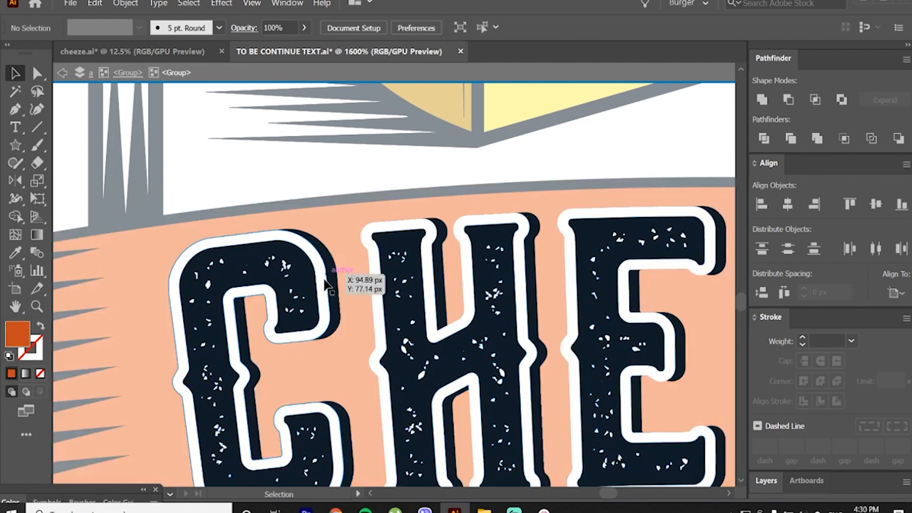
{"action": "left_click", "coordinate": [328, 274]}
{"action": "scroll", "coordinate": [329, 280], "scroll_direction": "down", "scroll_amount": 2}
{"action": "key", "text": "v"}
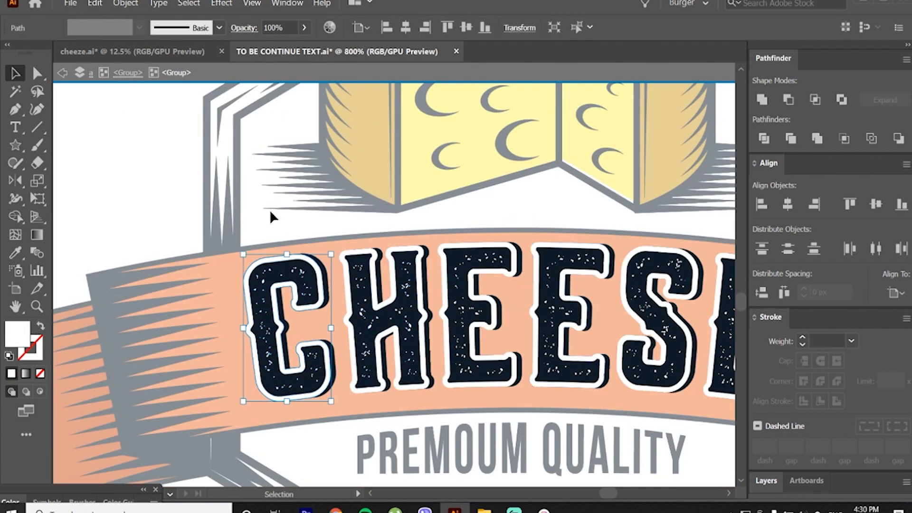
Step: Select the white outlines of all the CHEESE letters with the Magic Wand and recolour them with the central banner's orange
{"action": "left_click", "coordinate": [15, 91]}
{"action": "left_click", "coordinate": [138, 163]}
{"action": "scroll", "coordinate": [301, 261], "scroll_direction": "up", "scroll_amount": 1}
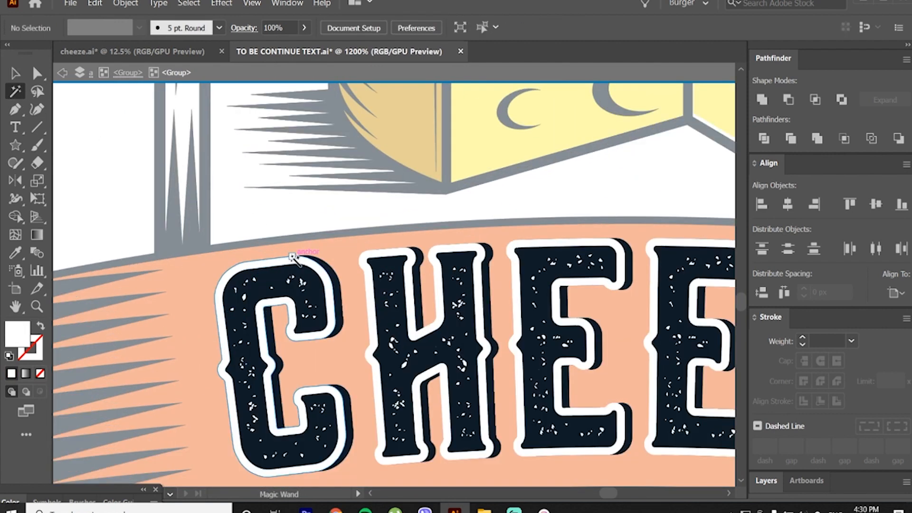
{"action": "left_click", "coordinate": [293, 260]}
{"action": "scroll", "coordinate": [292, 260], "scroll_direction": "down", "scroll_amount": 2}
{"action": "scroll", "coordinate": [323, 259], "scroll_direction": "down", "scroll_amount": 1}
{"action": "scroll", "coordinate": [332, 259], "scroll_direction": "up", "scroll_amount": 1}
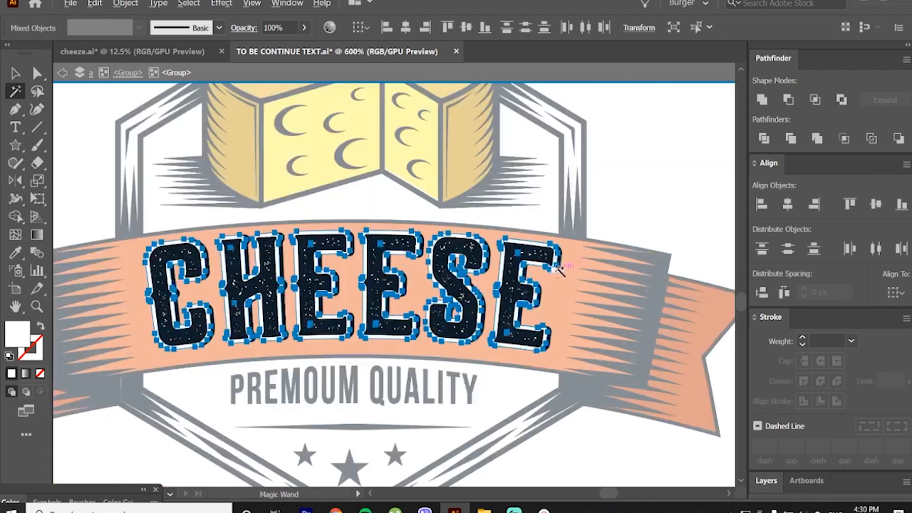
{"action": "key", "text": "i"}
{"action": "left_click", "coordinate": [570, 268]}
{"action": "key", "text": "v"}
{"action": "key", "text": "Escape"}
{"action": "scroll", "coordinate": [433, 257], "scroll_direction": "down", "scroll_amount": 2}
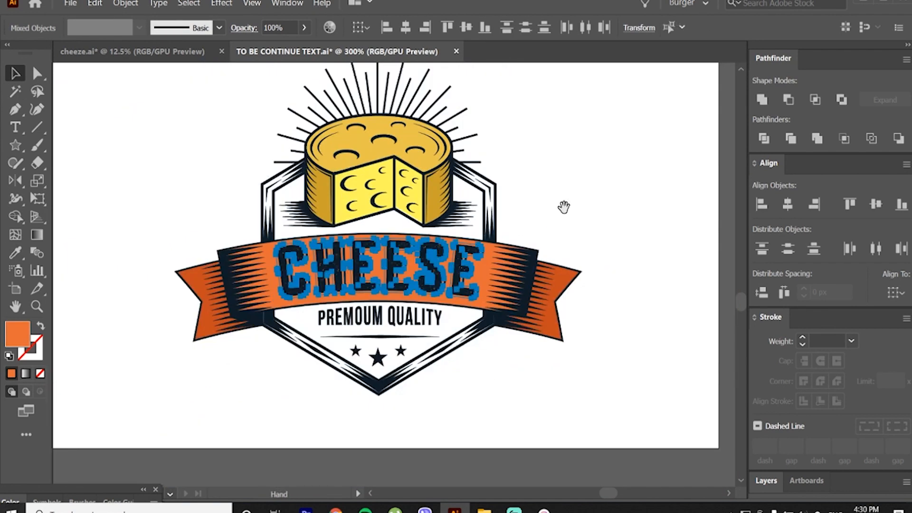
{"action": "left_click_drag", "start_coordinate": [564, 207], "coordinate": [578, 242]}
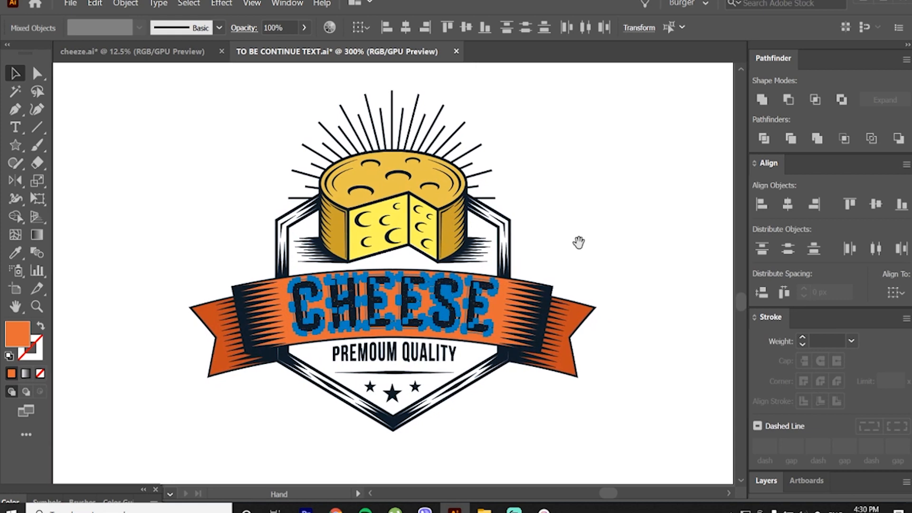
{"action": "left_click", "coordinate": [611, 245]}
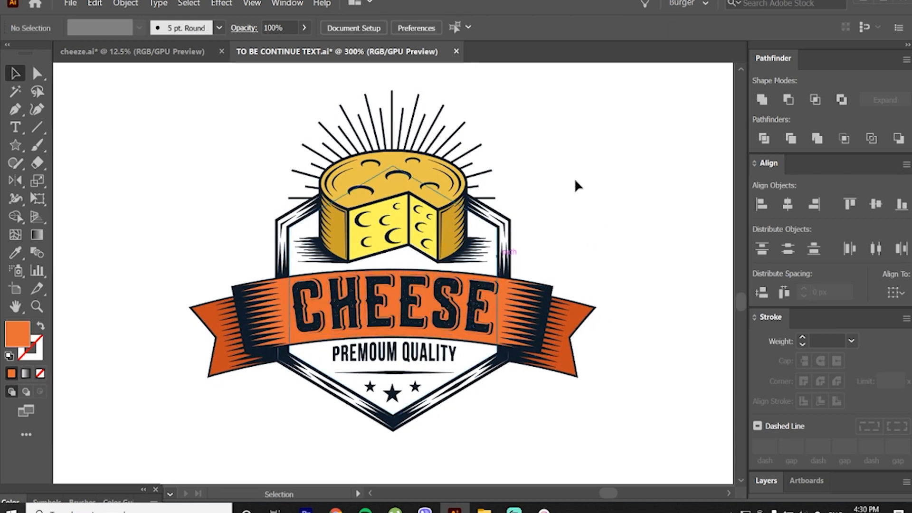
Step: Isolate the nested CHEESE lettering group inside the banner again
{"action": "left_click", "coordinate": [488, 287]}
{"action": "double_click", "coordinate": [486, 286]}
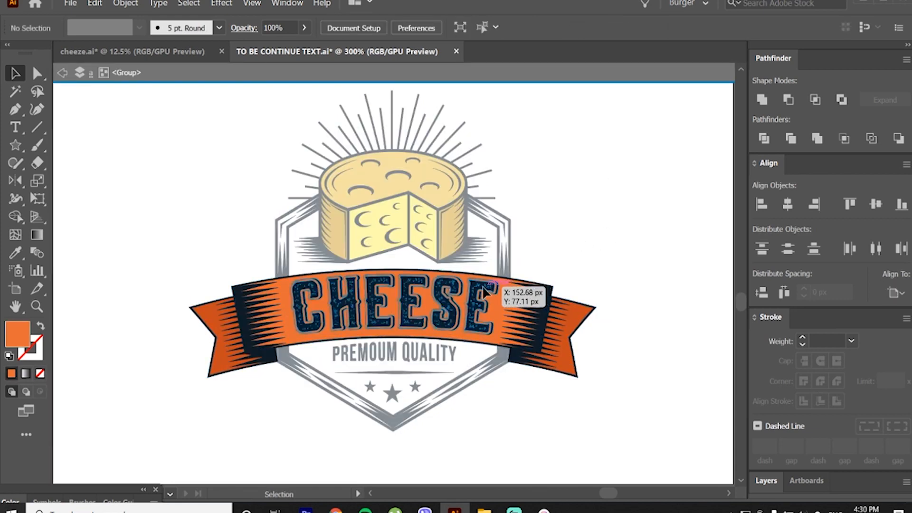
{"action": "double_click", "coordinate": [481, 286]}
{"action": "left_click", "coordinate": [476, 286]}
{"action": "left_click", "coordinate": [487, 222]}
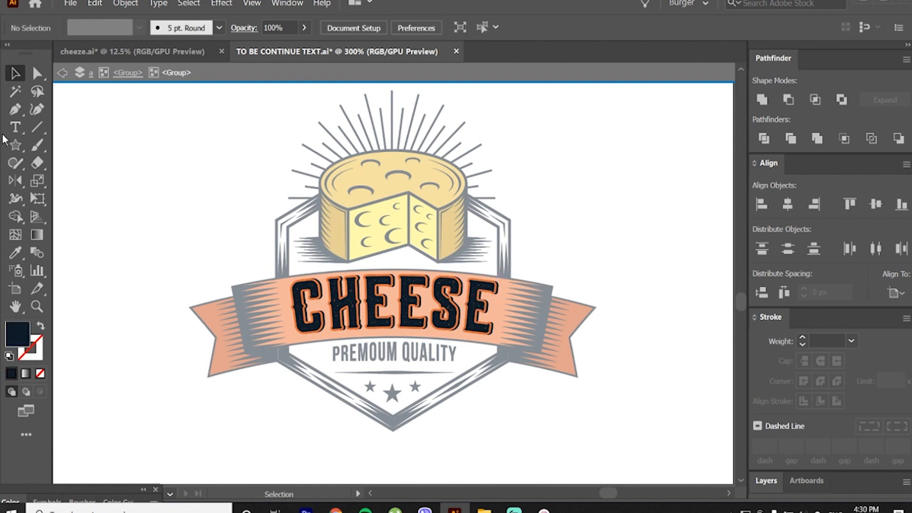
Step: Try recolouring all dark parts of the CHEESE lettering, faces and shadows together, to white, and undo it
{"action": "left_click", "coordinate": [15, 91]}
{"action": "left_click", "coordinate": [313, 285]}
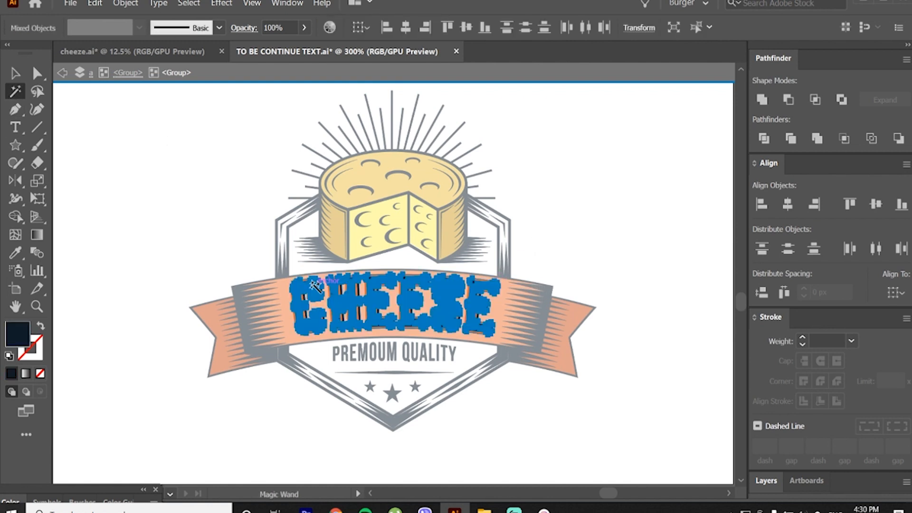
{"action": "left_click", "coordinate": [588, 219]}
{"action": "key", "text": "v"}
{"action": "double_click", "coordinate": [574, 175]}
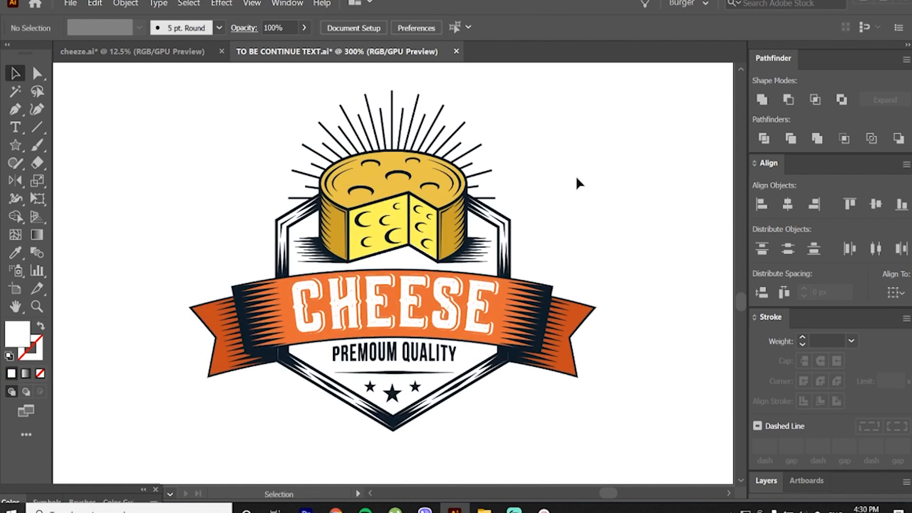
{"action": "key", "text": "ctrl+z"}
{"action": "left_click", "coordinate": [281, 237]}
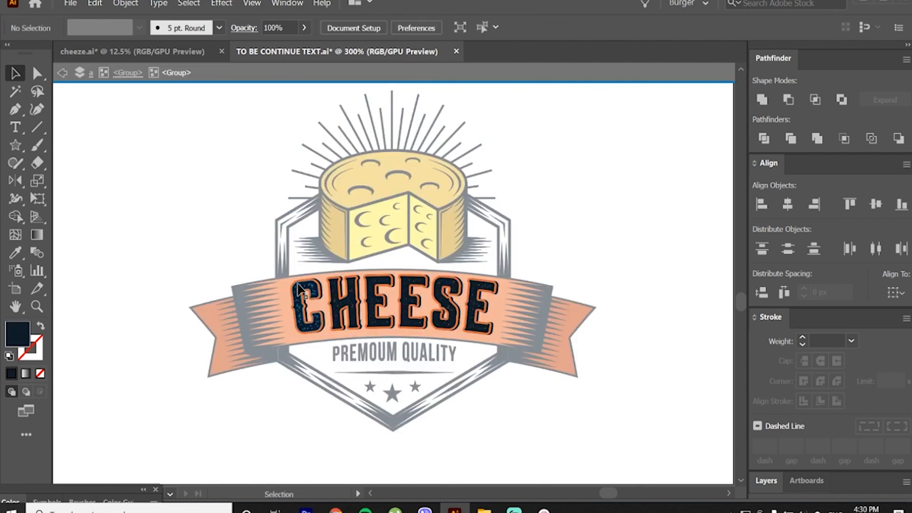
Step: Recolour only the front faces of the six CHEESE letters white, keeping their shadows dark, and leave isolation mode
{"action": "left_click", "coordinate": [308, 287]}
{"action": "left_click", "coordinate": [338, 286], "text": "shift"}
{"action": "left_click", "coordinate": [375, 287], "text": "shift"}
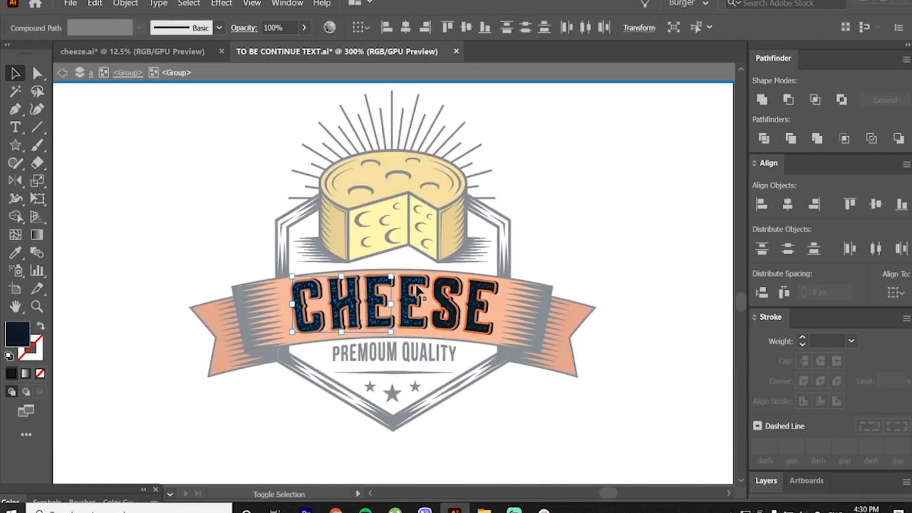
{"action": "left_click", "coordinate": [419, 287], "text": "shift"}
{"action": "left_click", "coordinate": [447, 287], "text": "shift"}
{"action": "left_click", "coordinate": [476, 287], "text": "shift"}
{"action": "key", "text": "i"}
{"action": "left_click", "coordinate": [531, 252]}
{"action": "key", "text": "v"}
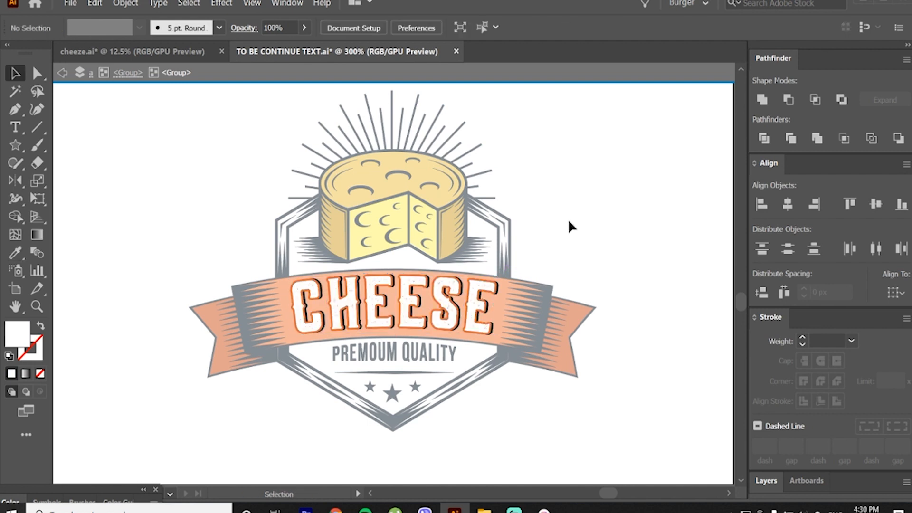
{"action": "key", "text": "Escape"}
Step: Recolour the PREMOUM QUALITY text with the darker orange of the ribbon tails
{"action": "left_click", "coordinate": [417, 359]}
{"action": "key", "text": "i"}
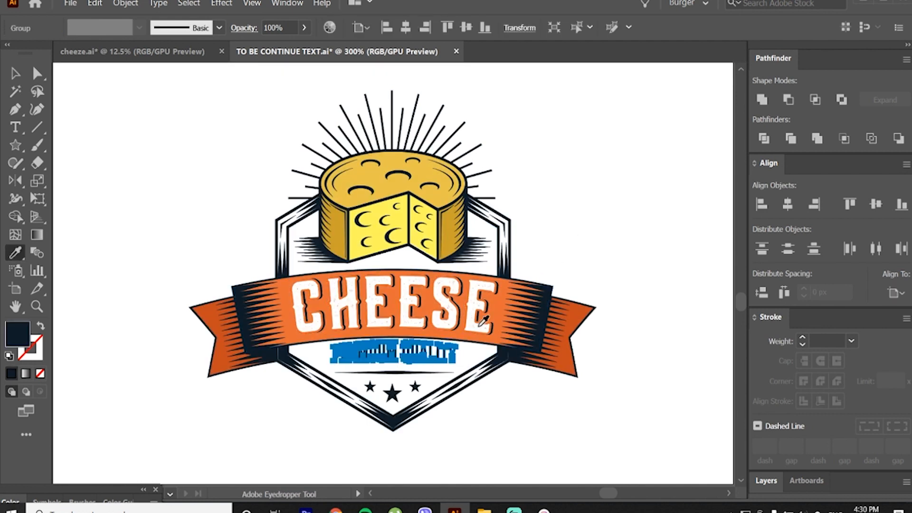
{"action": "left_click", "coordinate": [570, 330]}
{"action": "key", "text": "v"}
{"action": "left_click", "coordinate": [584, 261]}
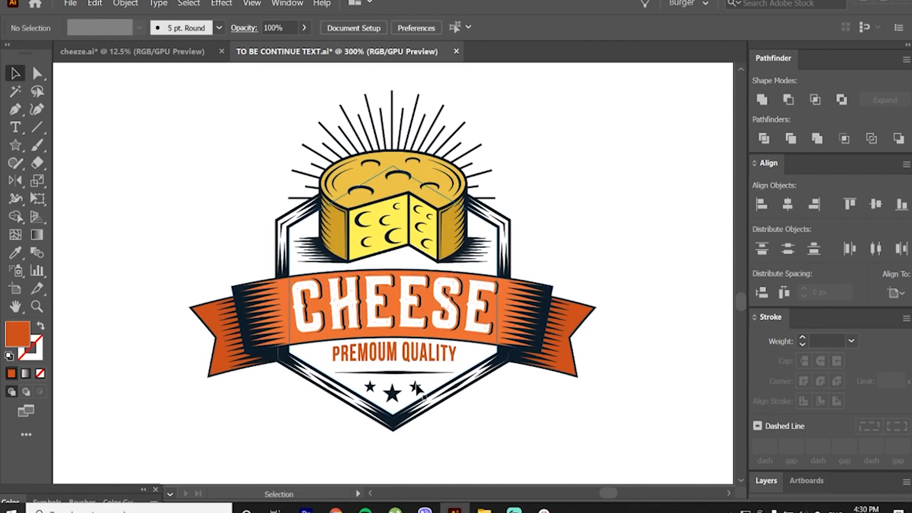
Step: Recolour the three stars at the bottom of the badge with the ribbon tails' darker orange
{"action": "left_click", "coordinate": [397, 394]}
{"action": "key", "text": "i"}
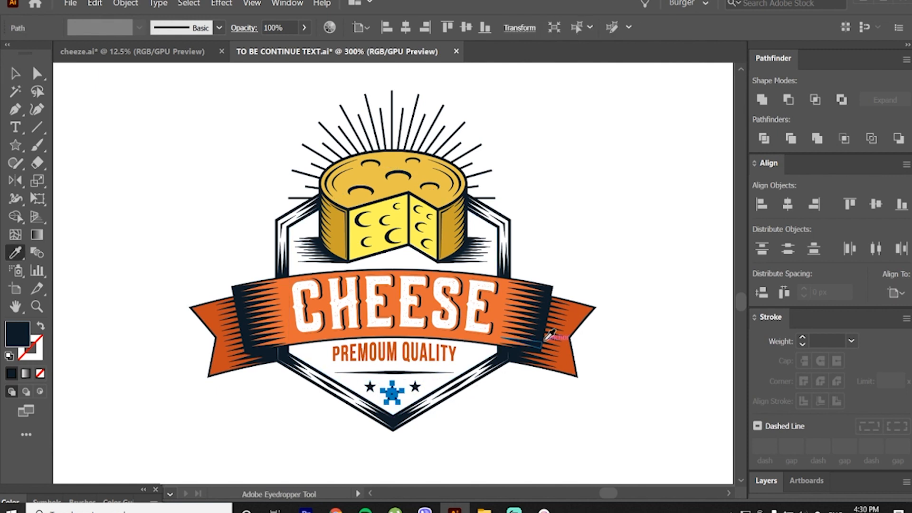
{"action": "left_click", "coordinate": [580, 316]}
{"action": "key", "text": "v"}
{"action": "left_click", "coordinate": [603, 266]}
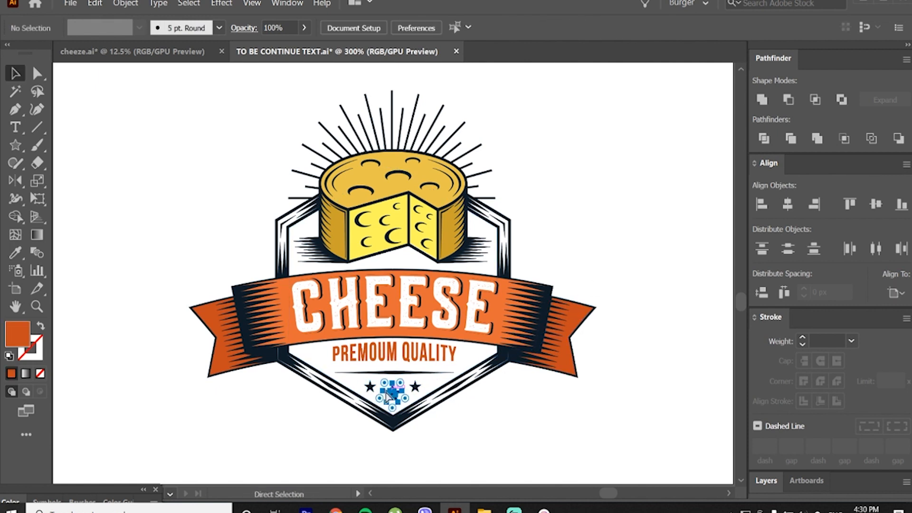
{"action": "key", "text": "ctrl+z"}
{"action": "left_click", "coordinate": [371, 388], "text": "shift"}
{"action": "left_click", "coordinate": [416, 387], "text": "shift"}
{"action": "key", "text": "i"}
{"action": "left_click", "coordinate": [573, 333]}
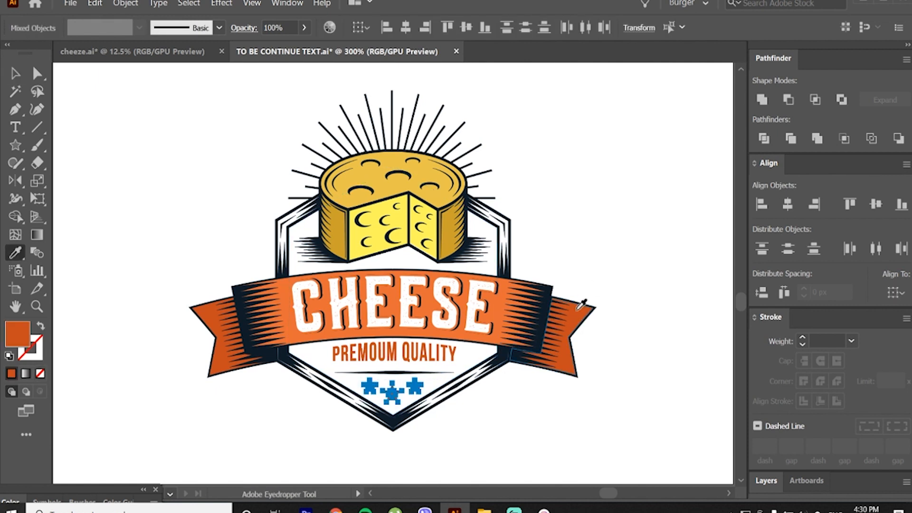
{"action": "key", "text": "v"}
{"action": "left_click", "coordinate": [604, 275]}
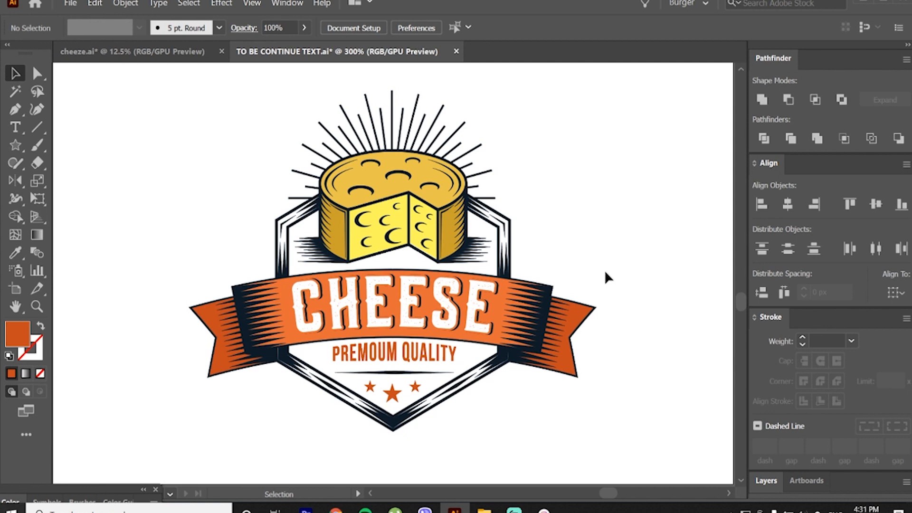
Step: Change the fill of the cheese wheel's top face to the lighter golden yellow F4C951
{"action": "key", "text": "a"}
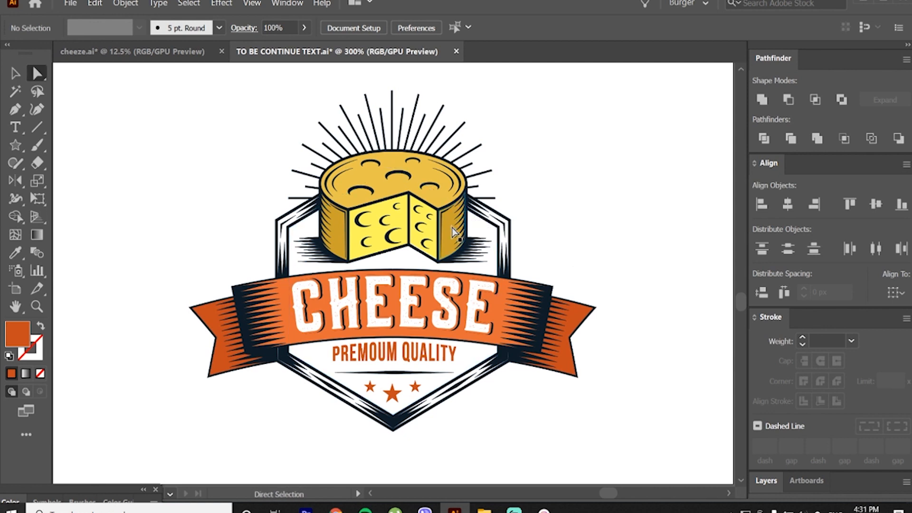
{"action": "left_click", "coordinate": [342, 231]}
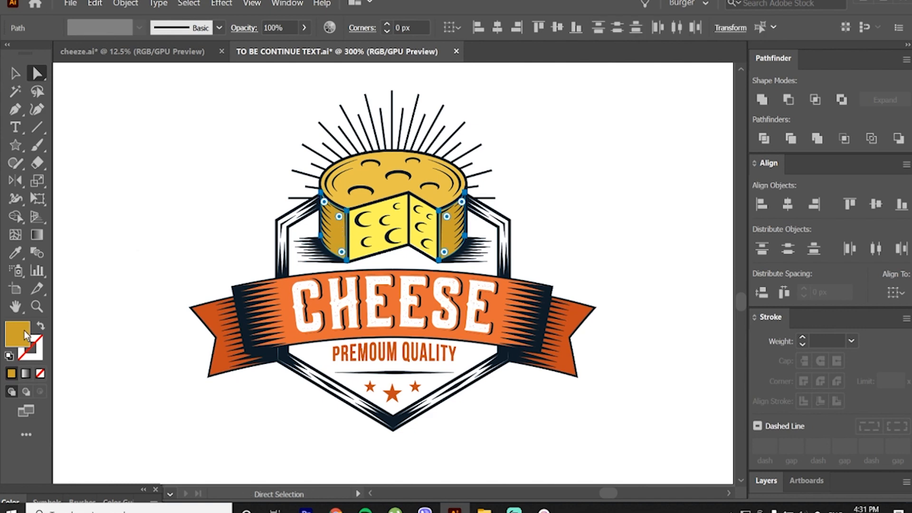
{"action": "left_click", "coordinate": [358, 181]}
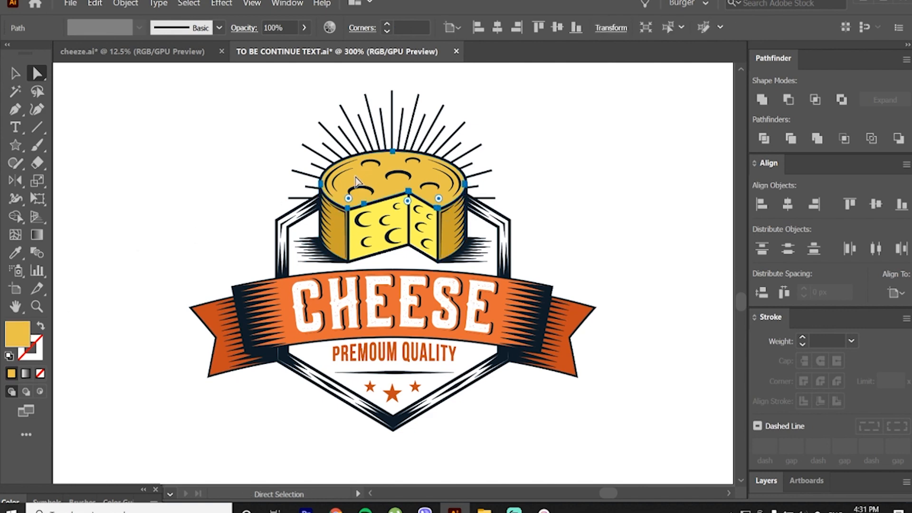
{"action": "double_click", "coordinate": [19, 323]}
{"action": "left_click", "coordinate": [676, 296]}
{"action": "left_click", "coordinate": [884, 295]}
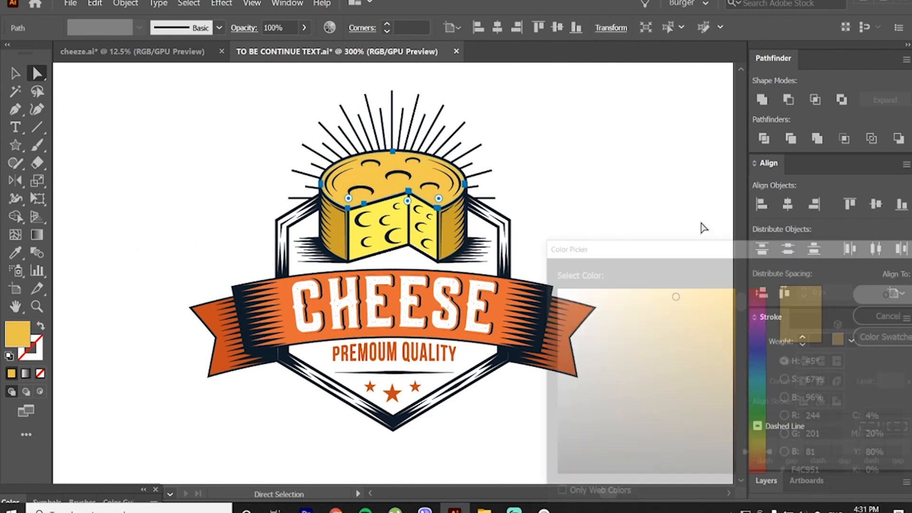
{"action": "left_click", "coordinate": [687, 218]}
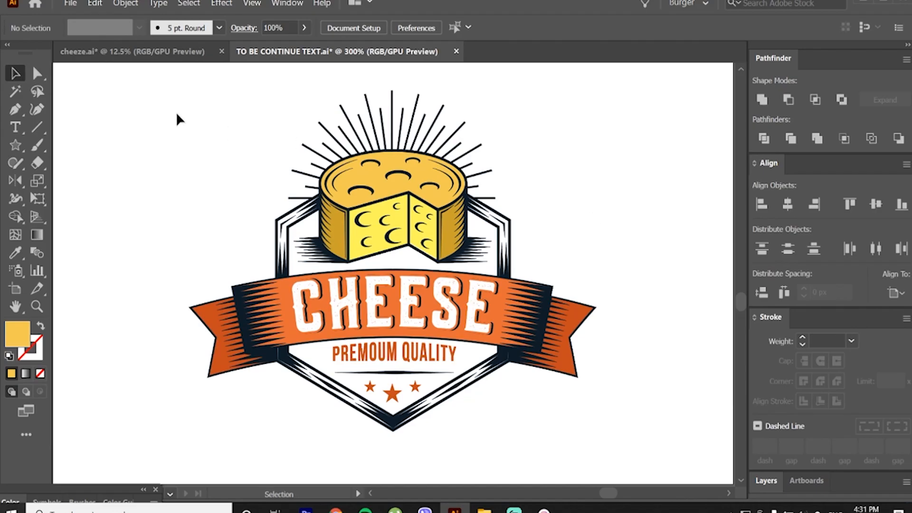
Step: Try the whole badge scaled down about its centre to about a third and about a fifth of its size, undoing each scaling
{"action": "left_click_drag", "start_coordinate": [172, 95], "coordinate": [582, 431]}
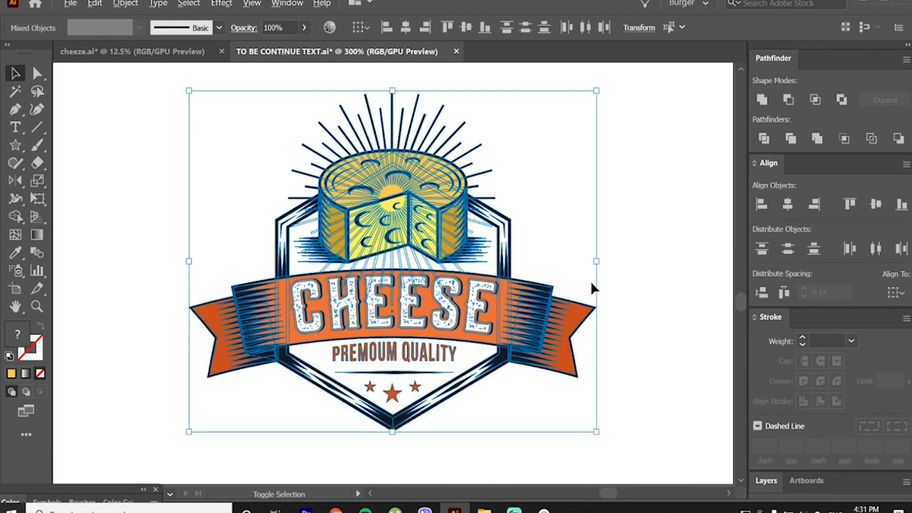
{"action": "left_click_drag", "start_coordinate": [597, 262], "coordinate": [460, 262]}
{"action": "left_click", "coordinate": [515, 246]}
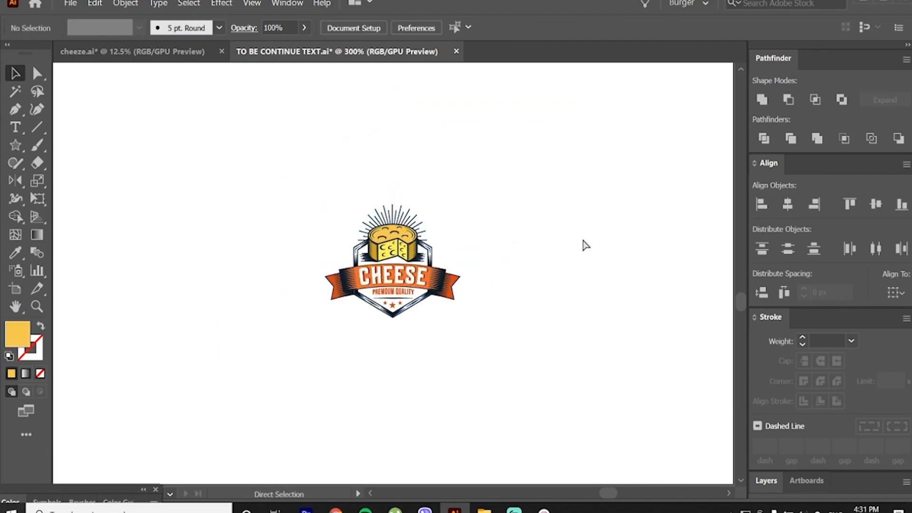
{"action": "key", "text": "ctrl+z"}
{"action": "left_click", "coordinate": [610, 255]}
{"action": "left_click_drag", "start_coordinate": [225, 105], "coordinate": [592, 412]}
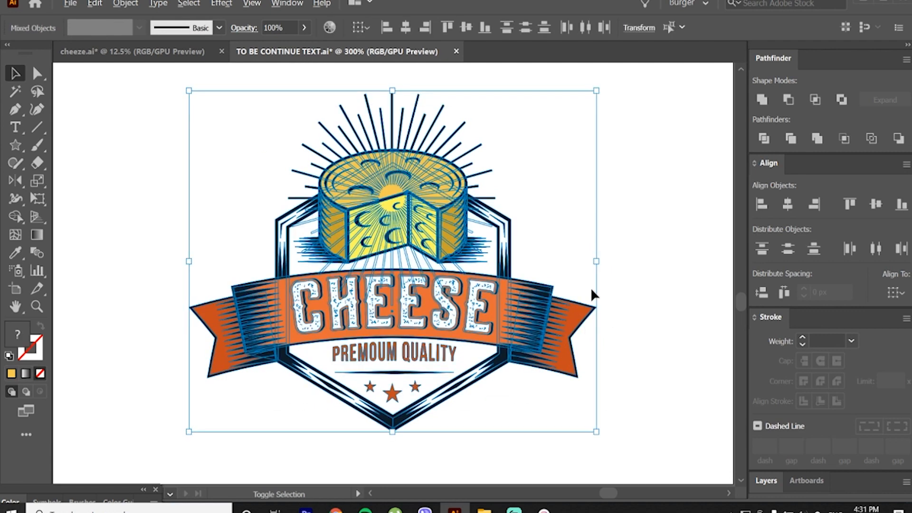
{"action": "left_click_drag", "start_coordinate": [597, 262], "coordinate": [438, 258]}
{"action": "left_click", "coordinate": [494, 254]}
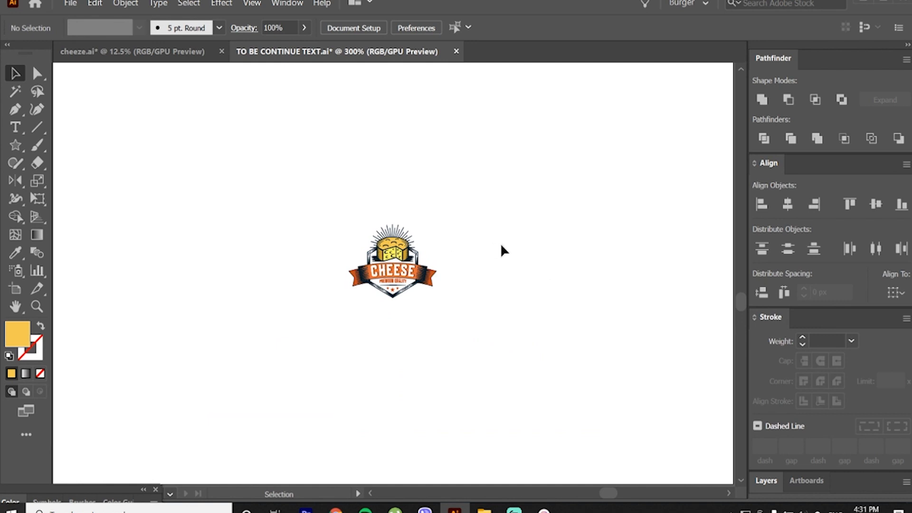
{"action": "key", "text": "ctrl+z"}
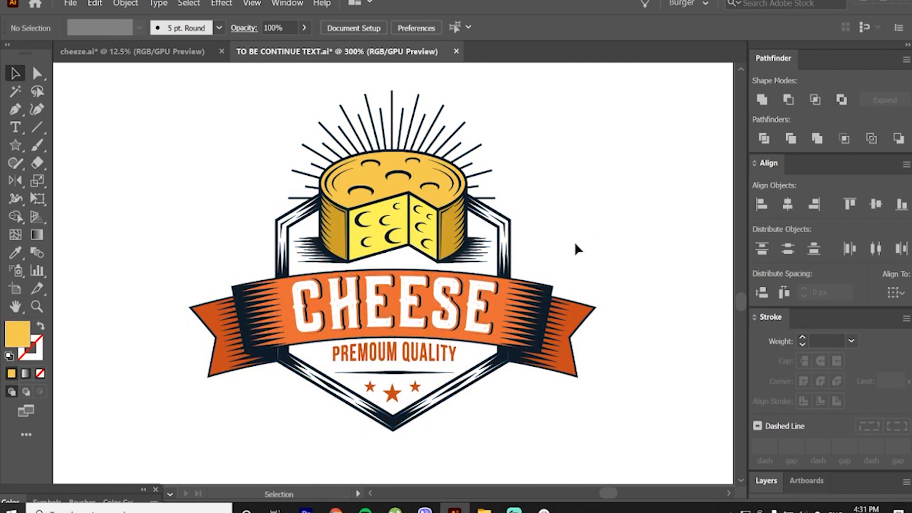